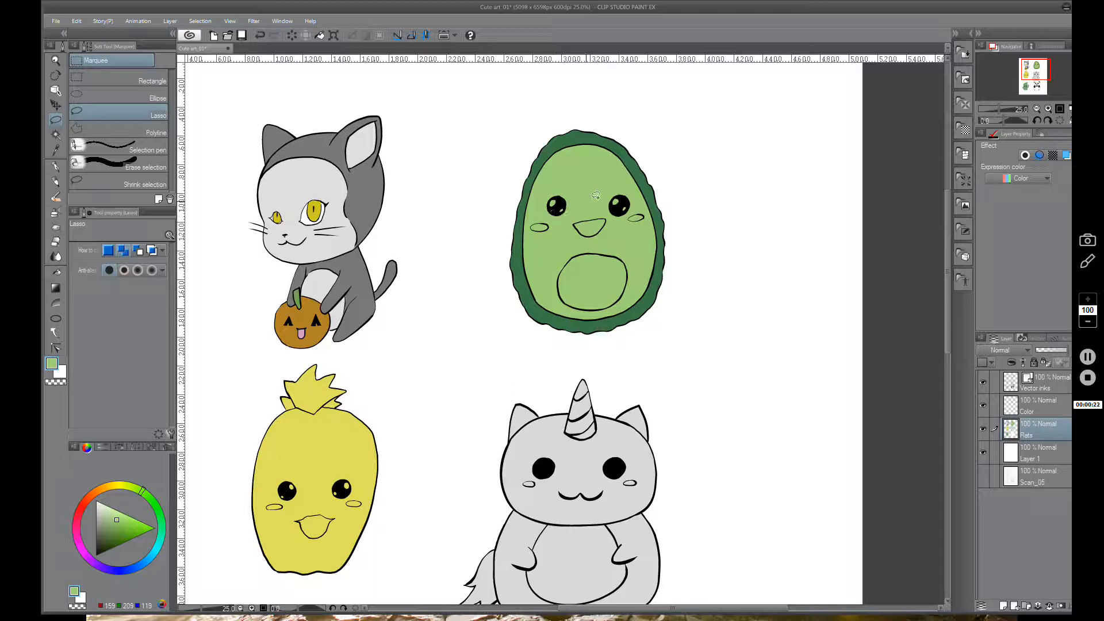
Draw freehand Lasso selections across and around the avocado, clearing each one
mouse_move(646, 162)
left_mouse_down()
mouse_move(520, 310)
mouse_move(583, 192)
left_mouse_up()
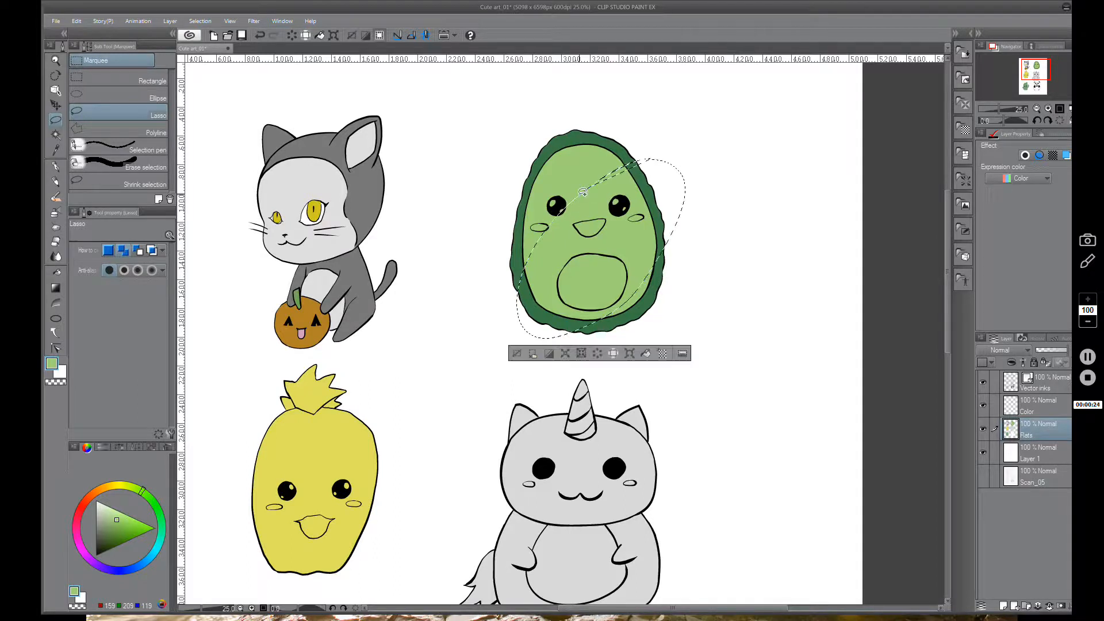
left_click(516, 354)
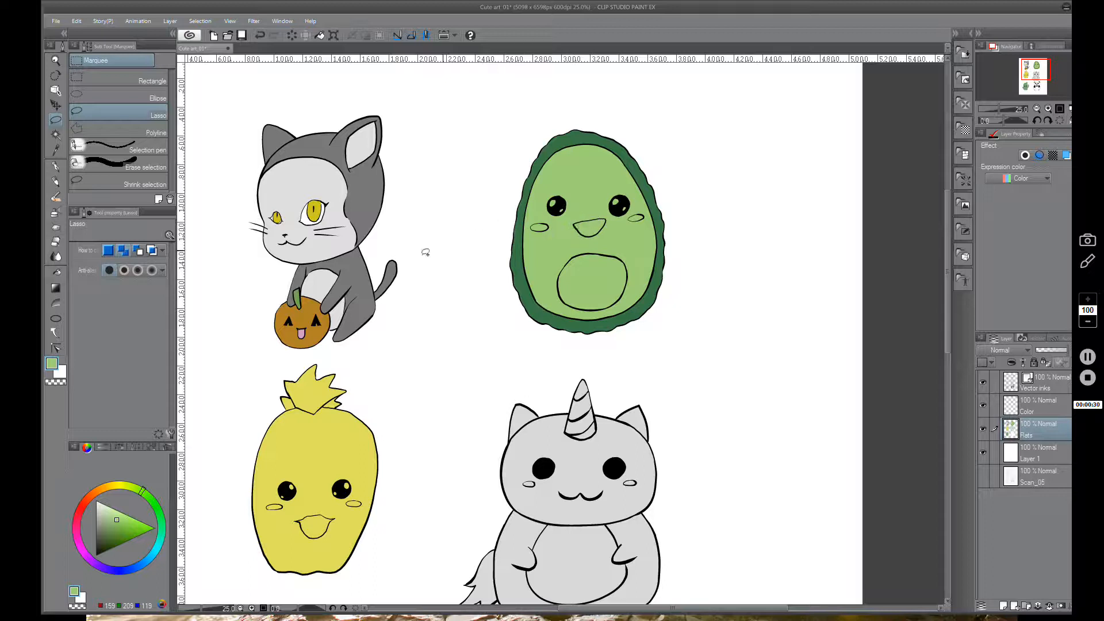
left_click(56, 135)
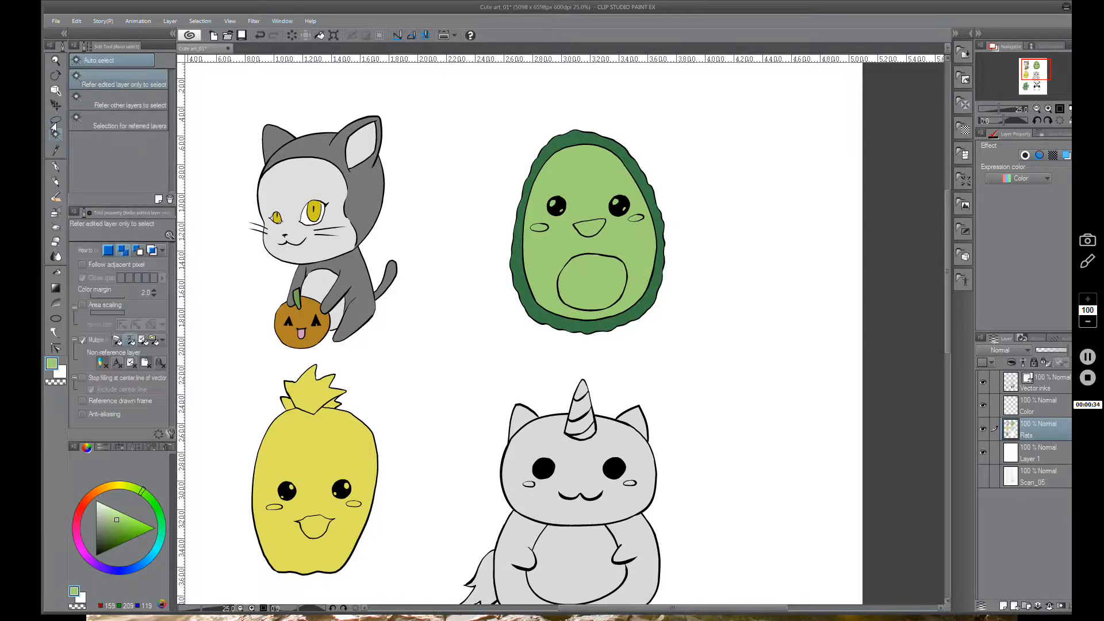
left_click(56, 120)
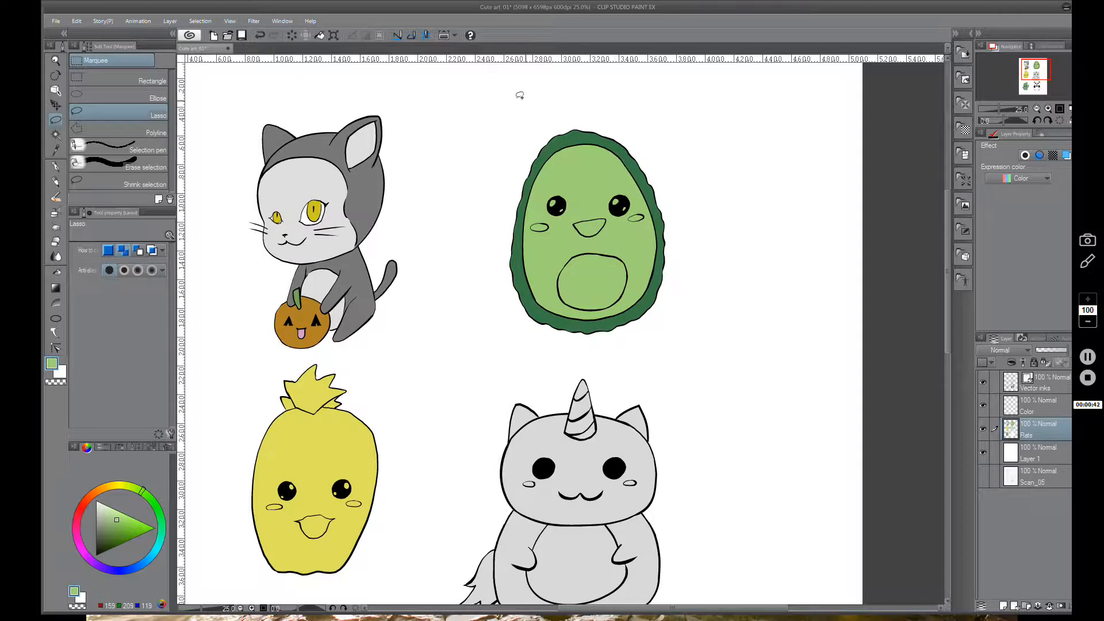
mouse_move(476, 83)
left_mouse_down()
mouse_move(536, 346)
mouse_move(690, 342)
mouse_move(707, 161)
mouse_move(691, 77)
mouse_move(474, 80)
left_mouse_up()
left_click(503, 369)
Look over the page of flat-coloured characters and inspect the avocado up close
scroll(626, 340, "down", 2)
mouse_move(675, 439)
left_mouse_down()
mouse_move(624, 365)
mouse_move(647, 429)
left_mouse_up()
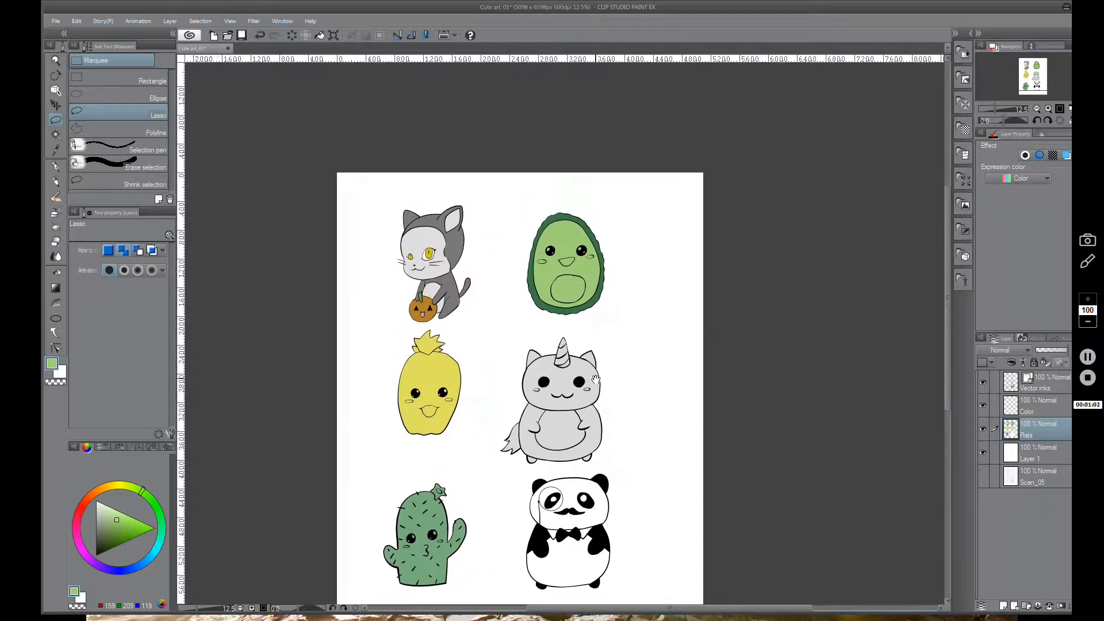
left_click_drag(629, 366, 637, 299)
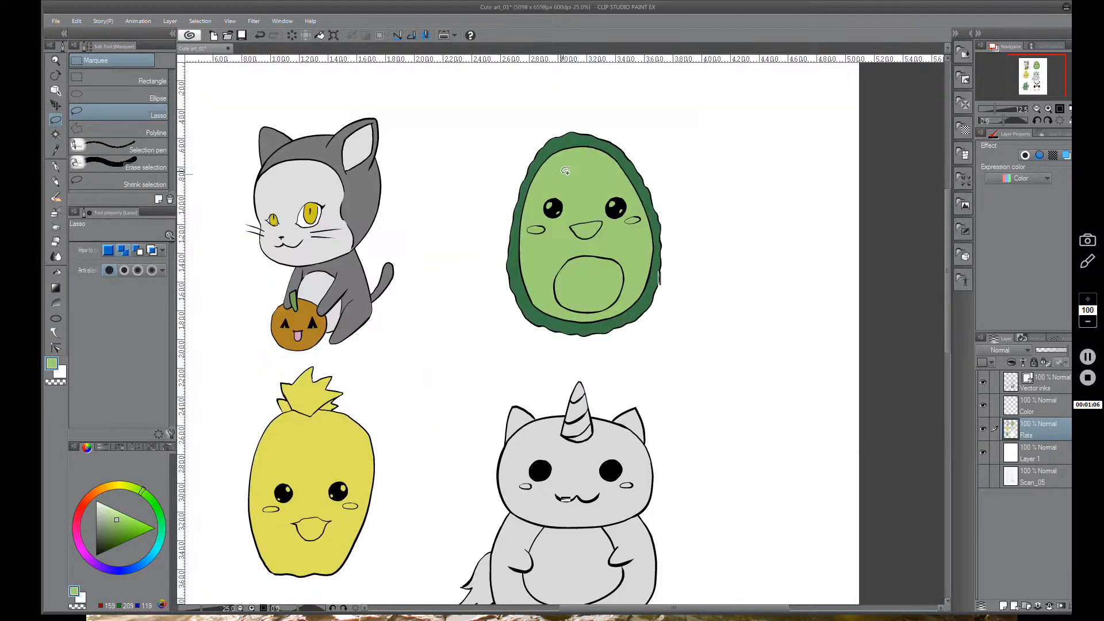
scroll(564, 169, "up", 2)
left_click_drag(627, 227, 649, 328)
scroll(602, 246, "up", 2)
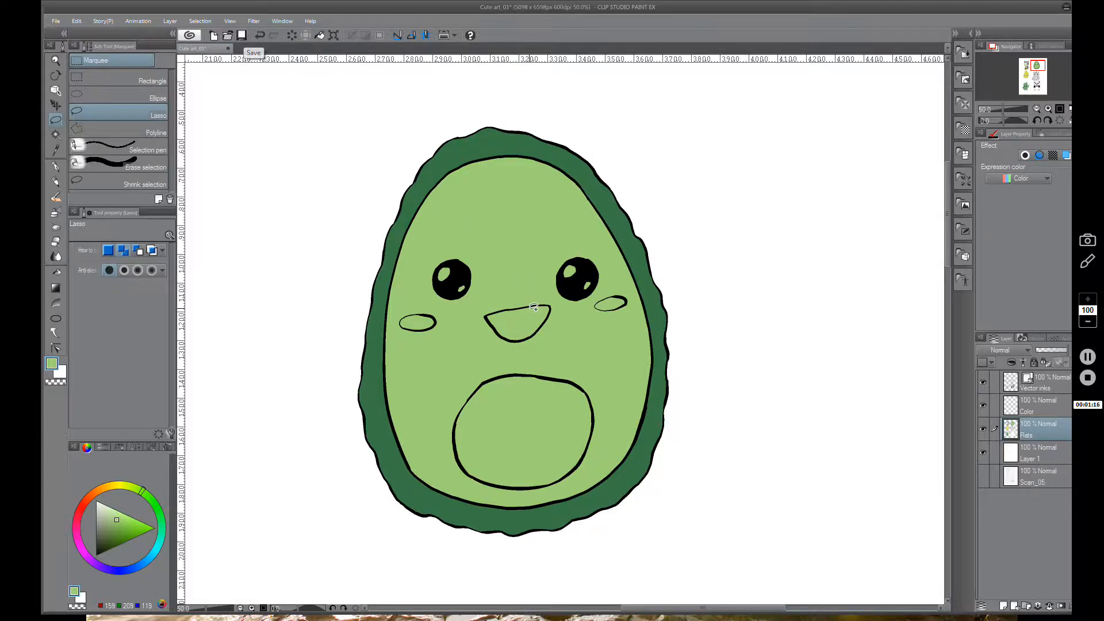
scroll(544, 305, "down", 1)
scroll(540, 318, "up", 1)
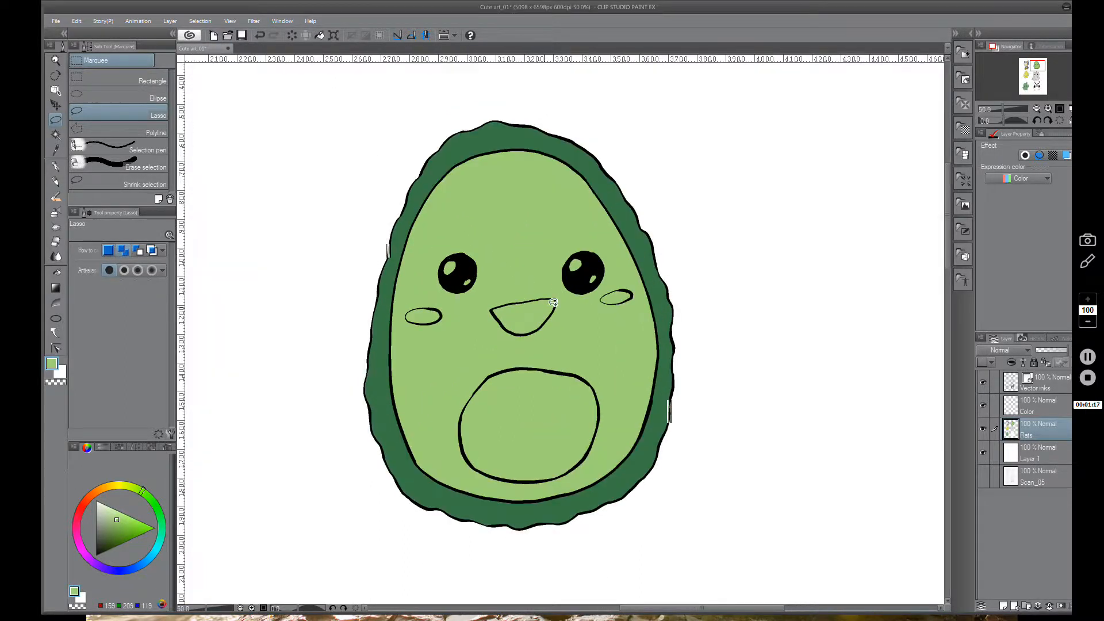
left_click_drag(612, 313, 606, 303)
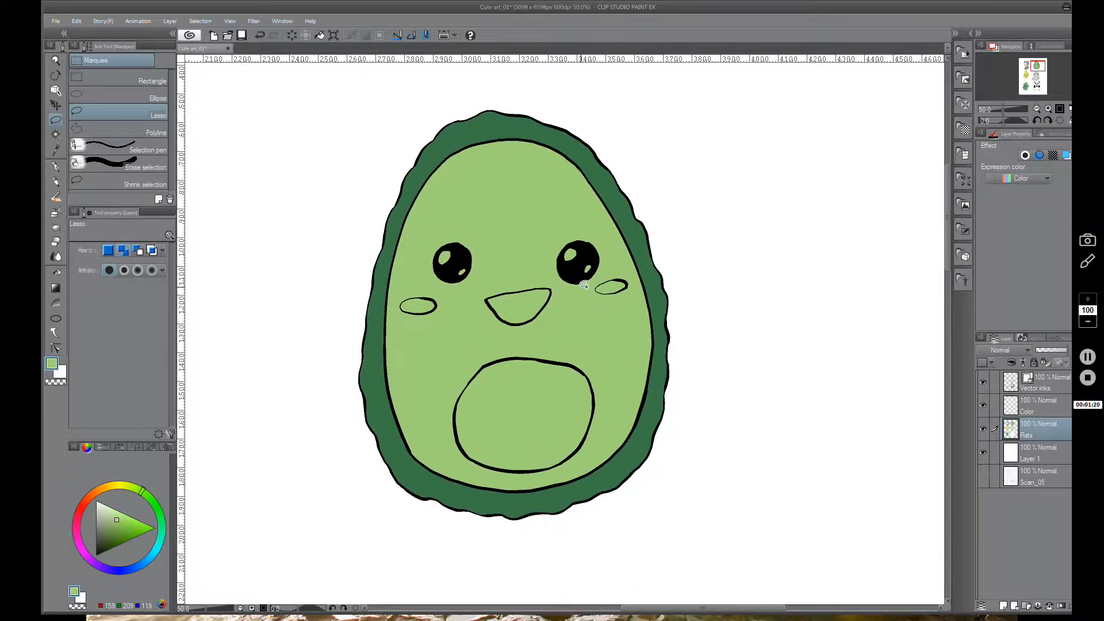
Undo the avocado's light green inner fill and clear the restored selection
key("ctrl+z")
key("ctrl+z")
key("ctrl+z")
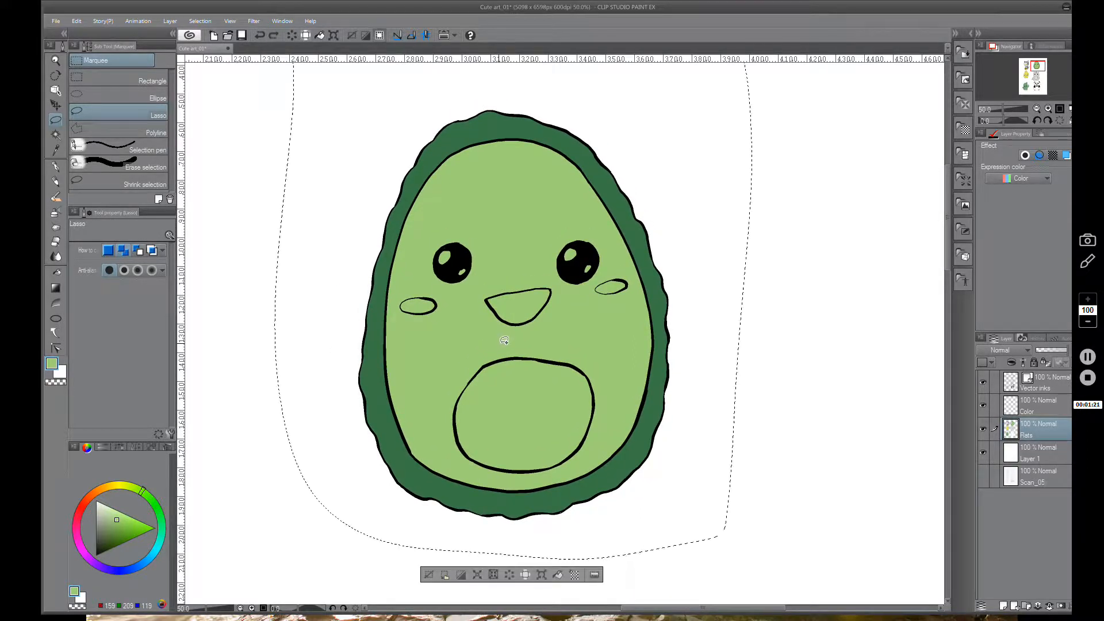
key("ctrl+z")
key("ctrl+z")
key("ctrl+z")
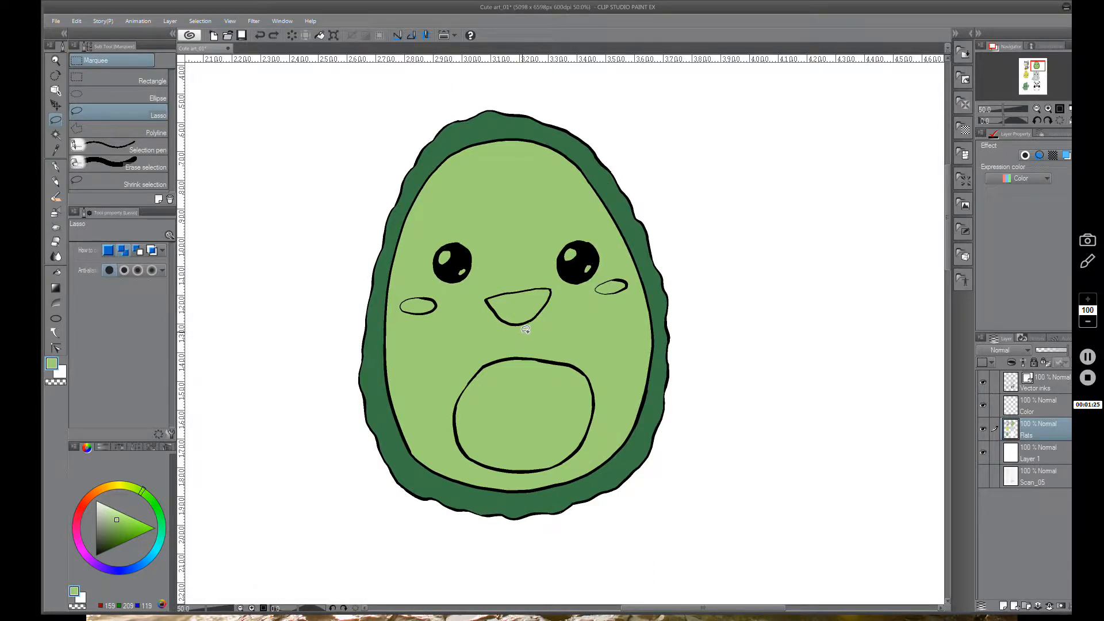
key("ctrl+z")
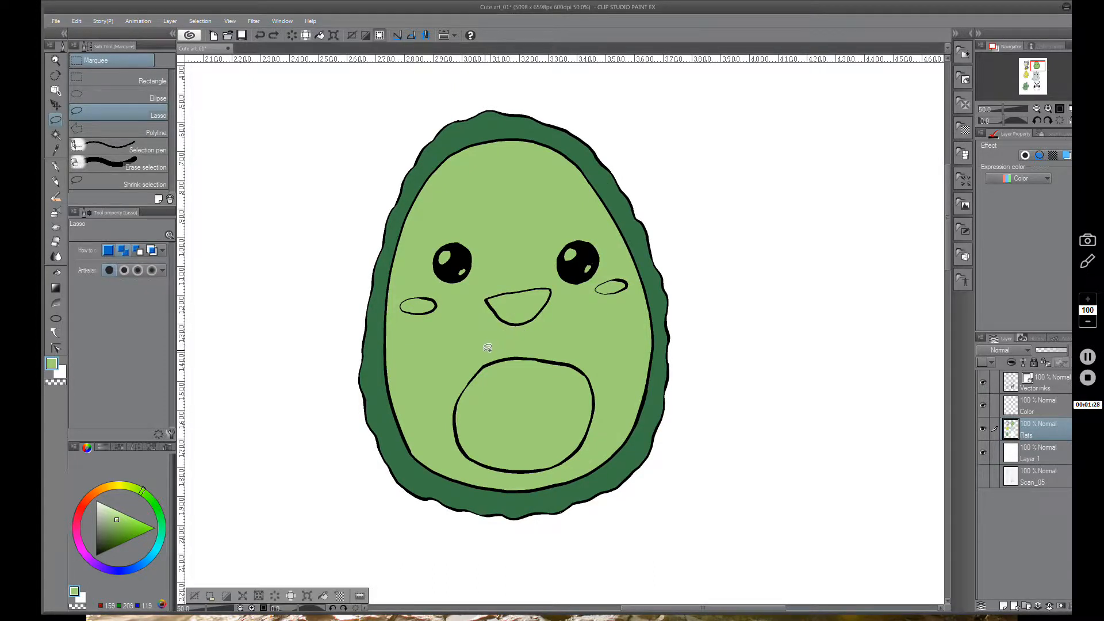
scroll(488, 345, "down", 4)
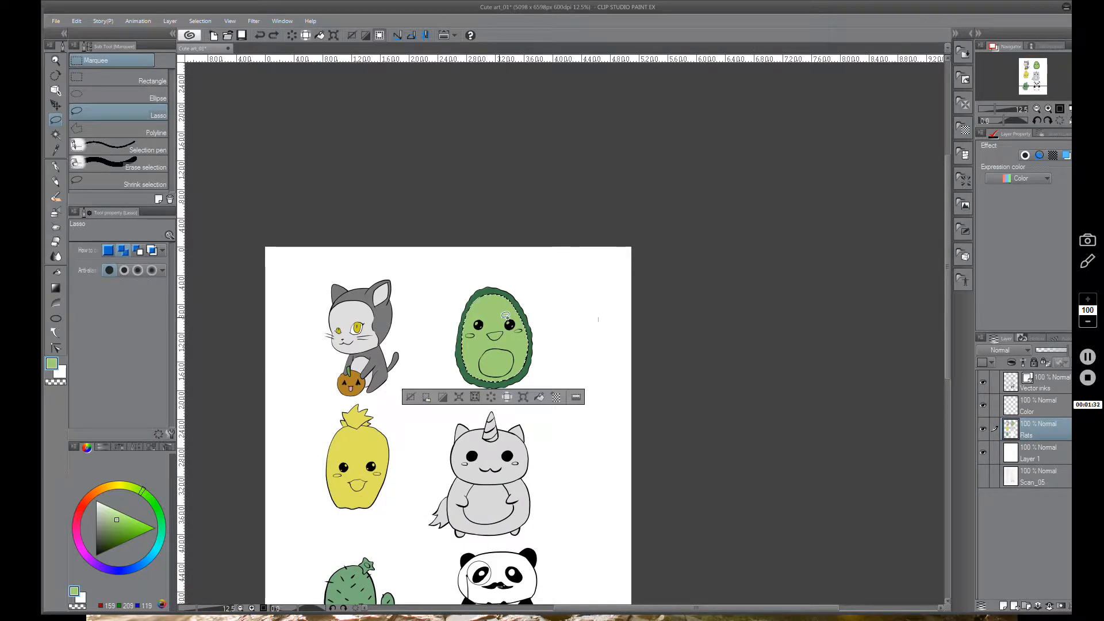
scroll(522, 318, "up", 3)
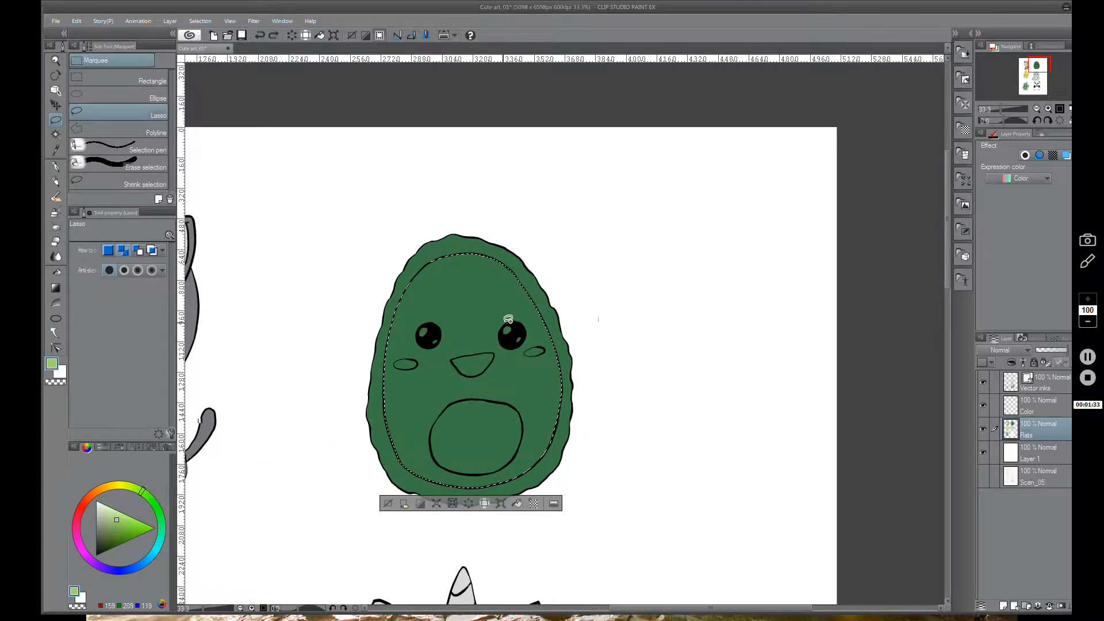
left_click(386, 504)
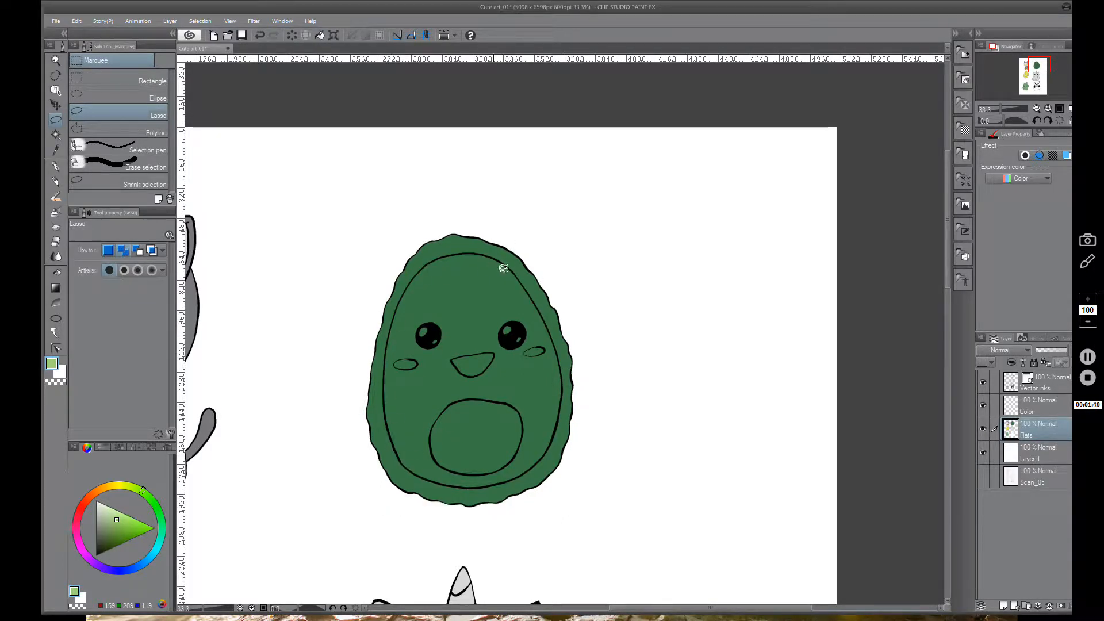
Toggle the visibility of the Vector inks and Flats layers to compare the line art with the flat colours
left_click(981, 389)
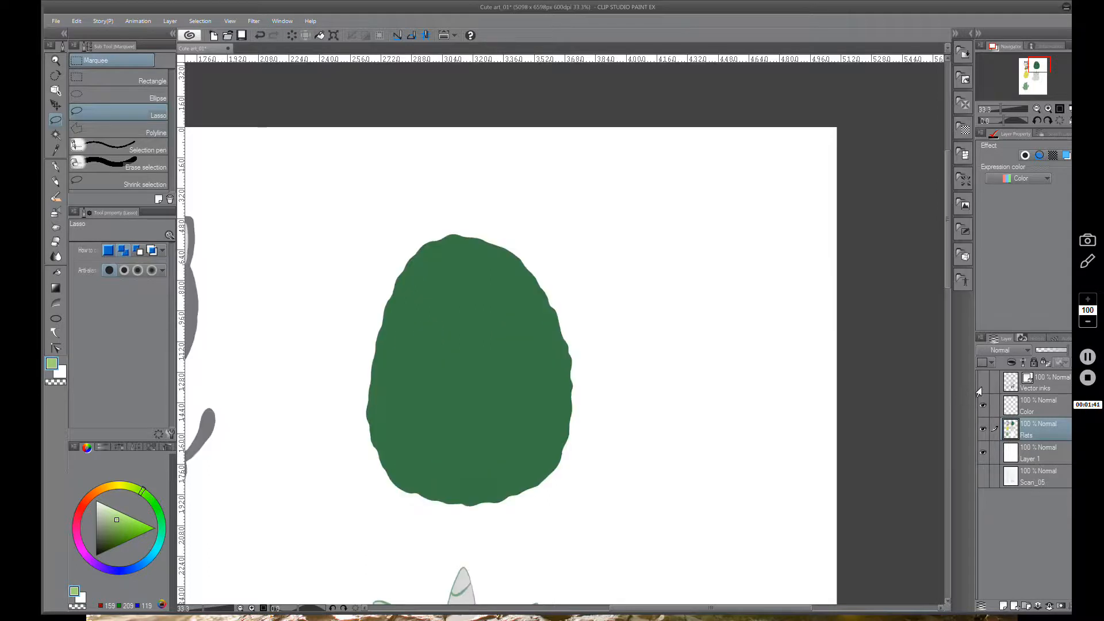
left_click(981, 383)
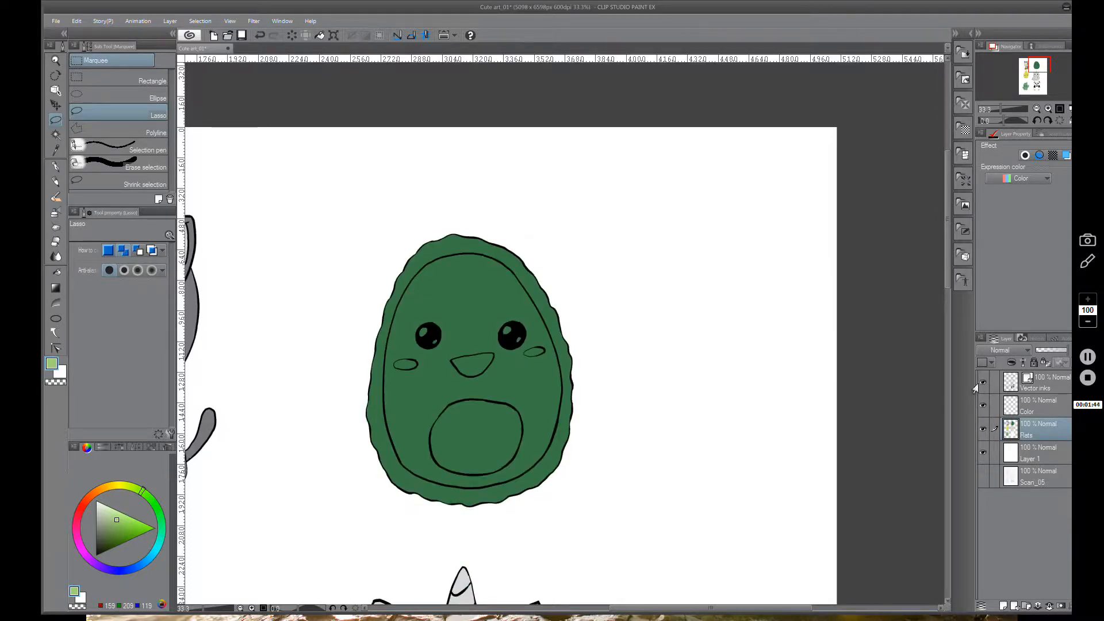
left_click(981, 382)
left_click(981, 383)
left_click(982, 430)
left_click(982, 432)
Auto-select the cat's light grey face, white of the eye, dark grey fur and pumpkin on the Flats layer, and deselect
left_click_drag(375, 381, 620, 361)
left_click(54, 135)
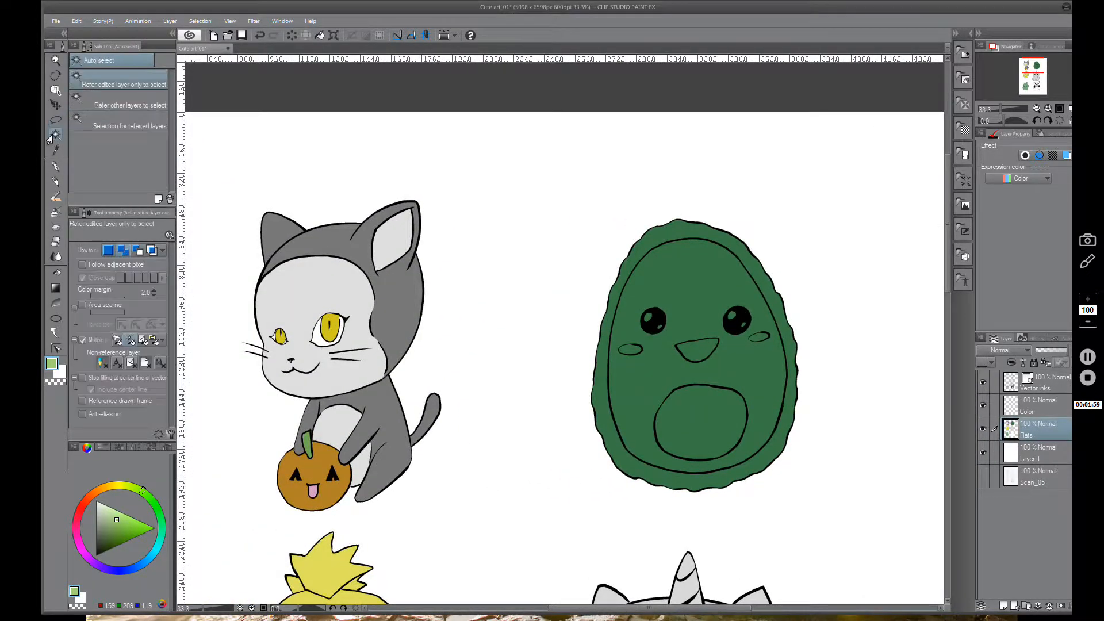
left_click(341, 287)
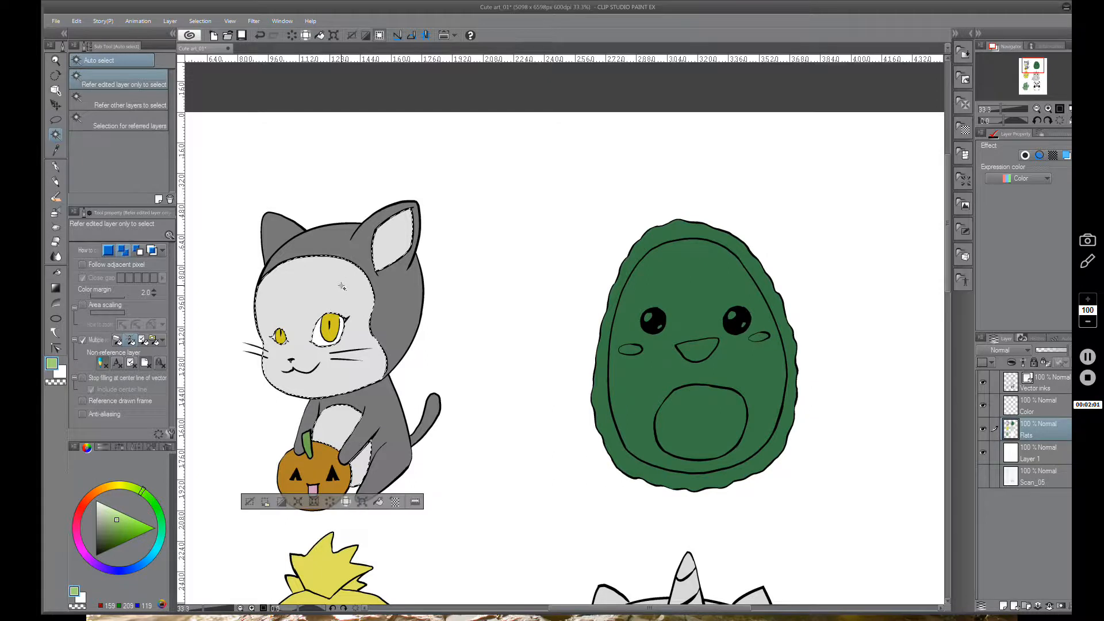
left_click(320, 341)
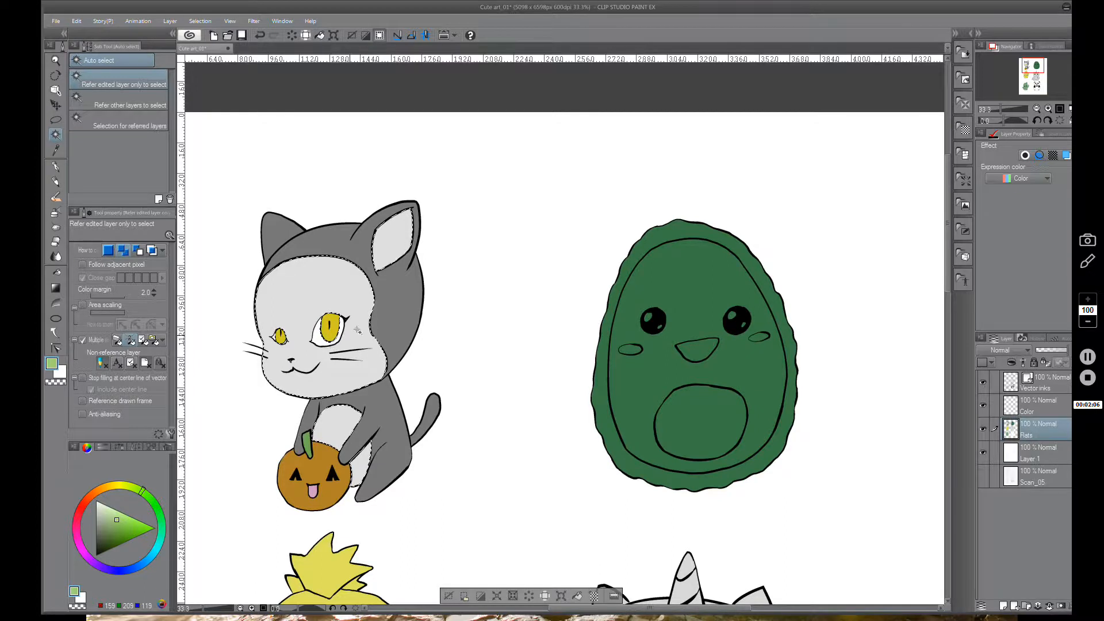
left_click(402, 320)
left_click(343, 467)
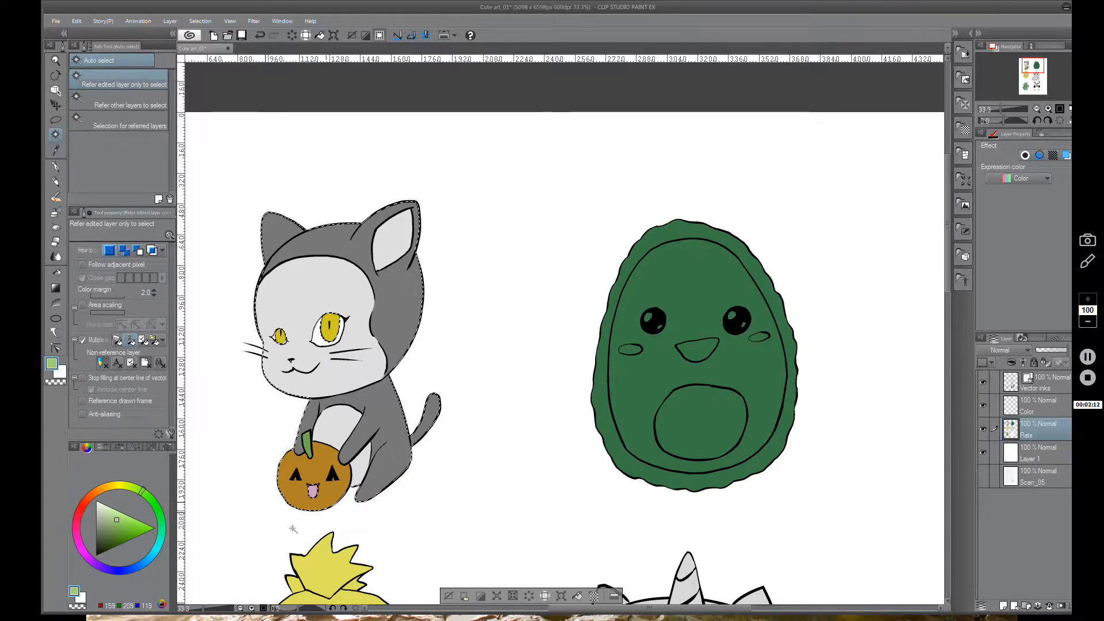
key("ctrl+d")
Auto-select the cat's dark grey fur, the pumpkin's stem, body and tongue, and the fur again, clearing each selection
left_click(348, 401)
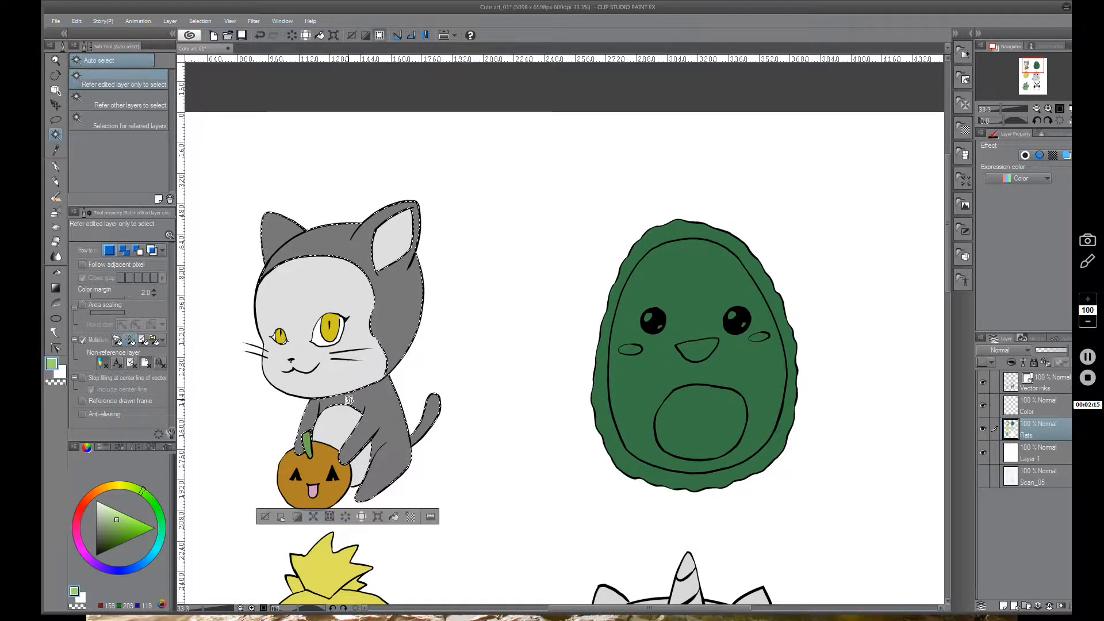
key("ctrl+d")
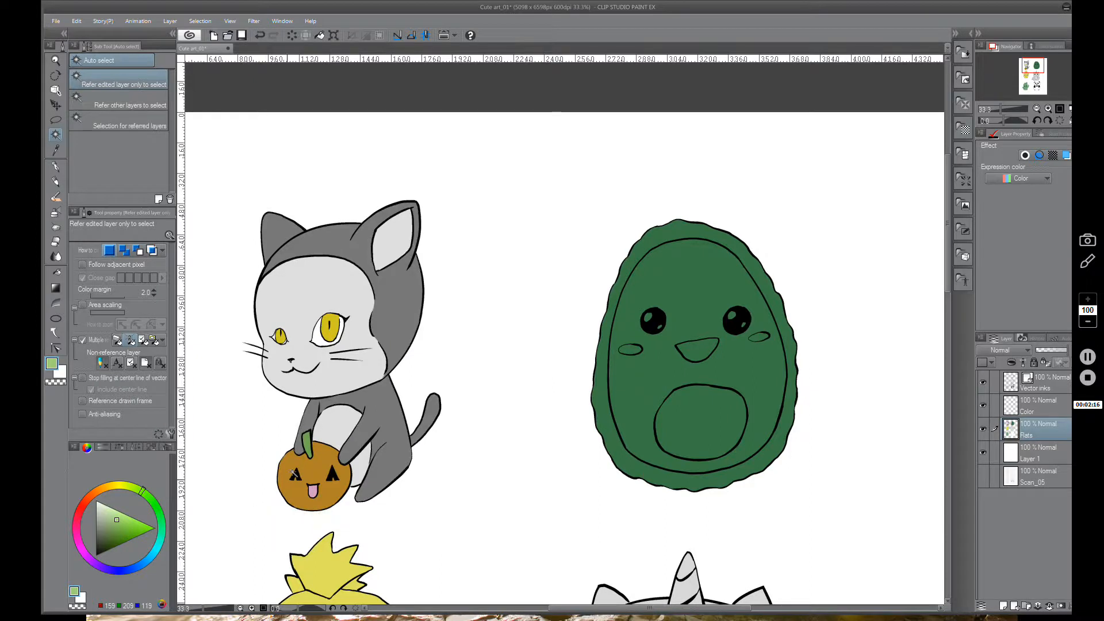
left_click(307, 445)
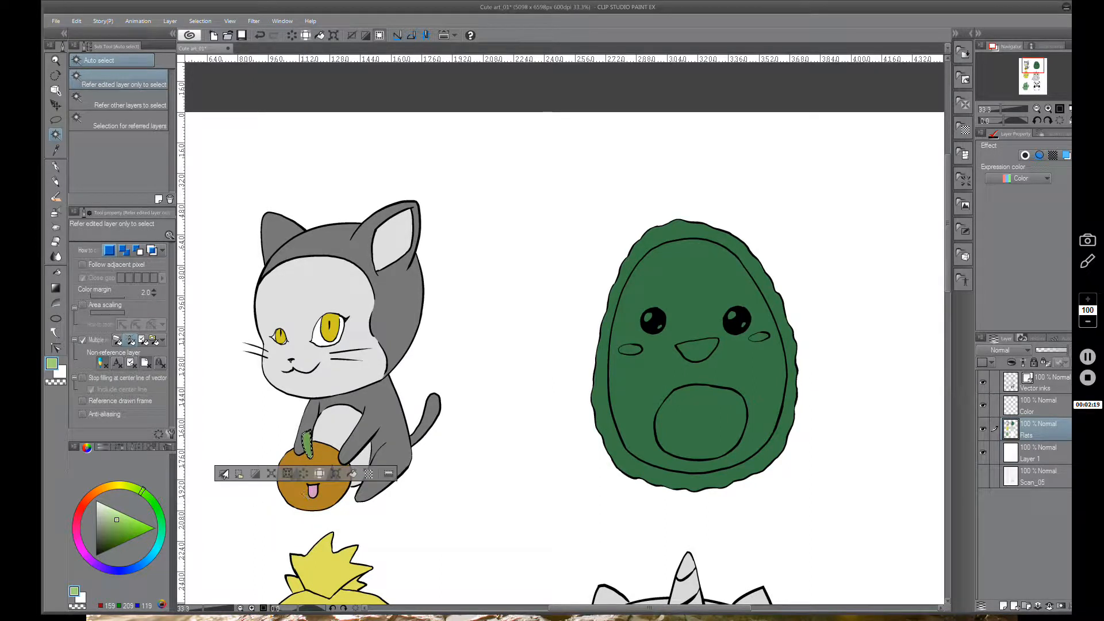
key("ctrl+d")
left_click(333, 479)
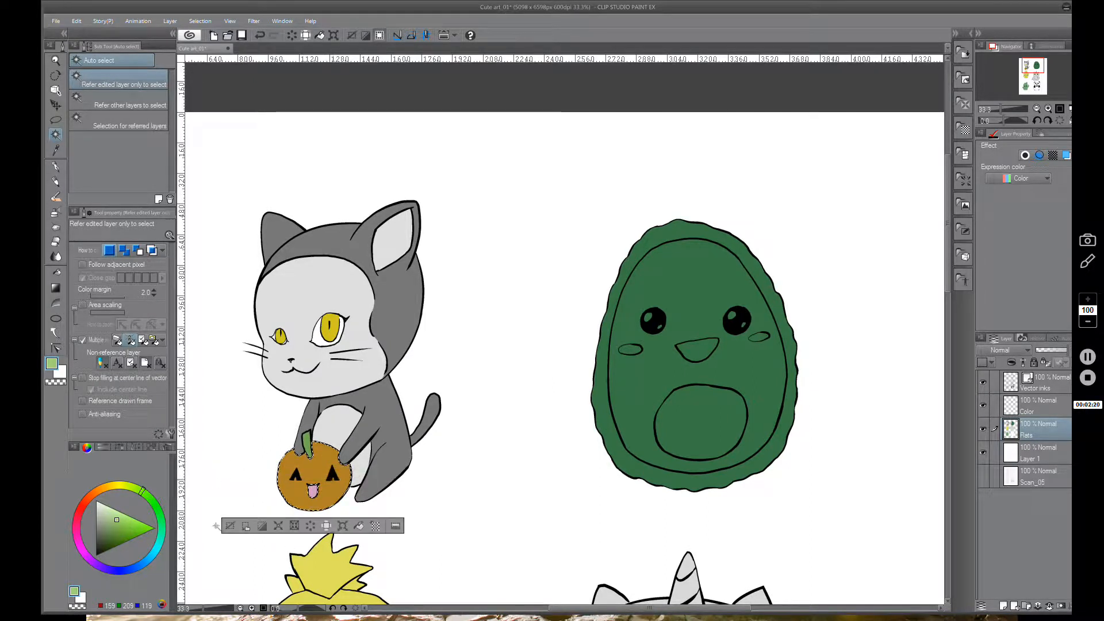
key("ctrl+d")
left_click(313, 492)
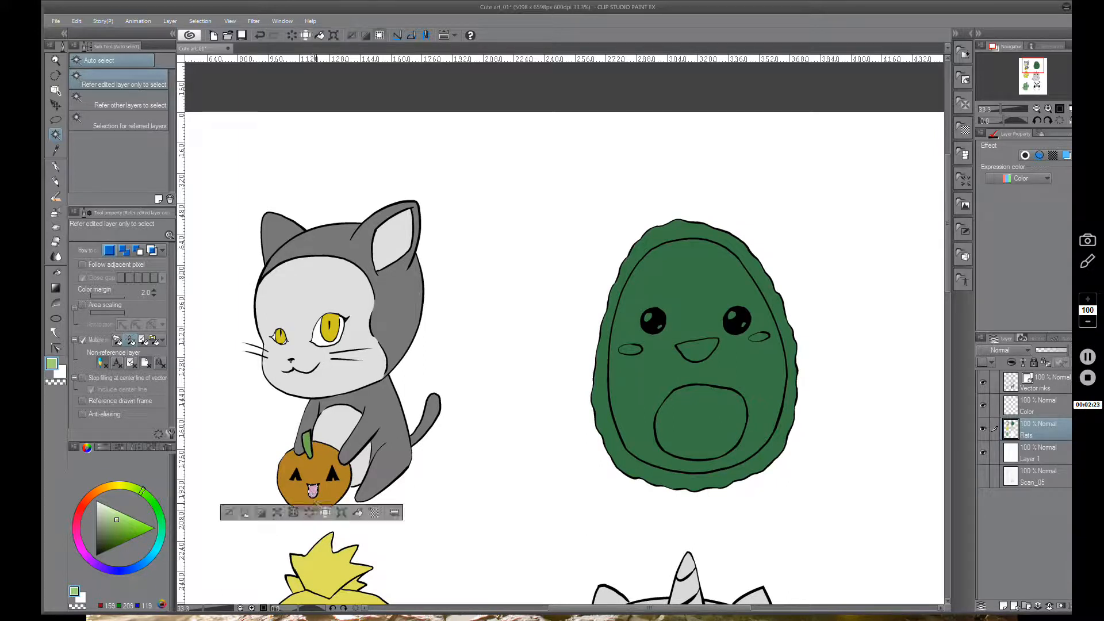
key("ctrl+d")
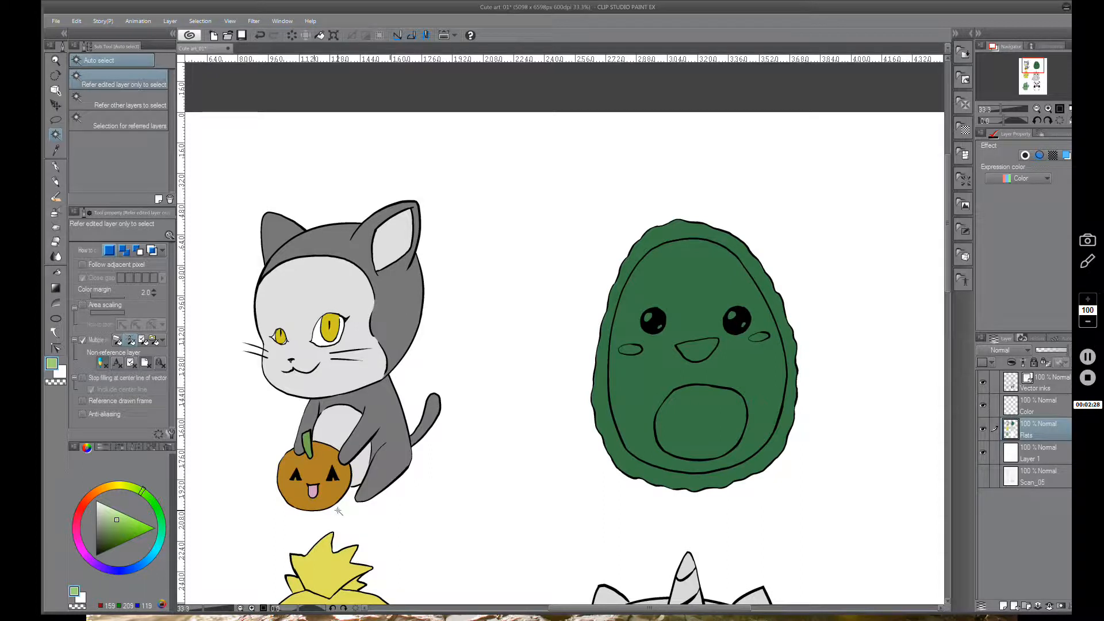
left_click(368, 486)
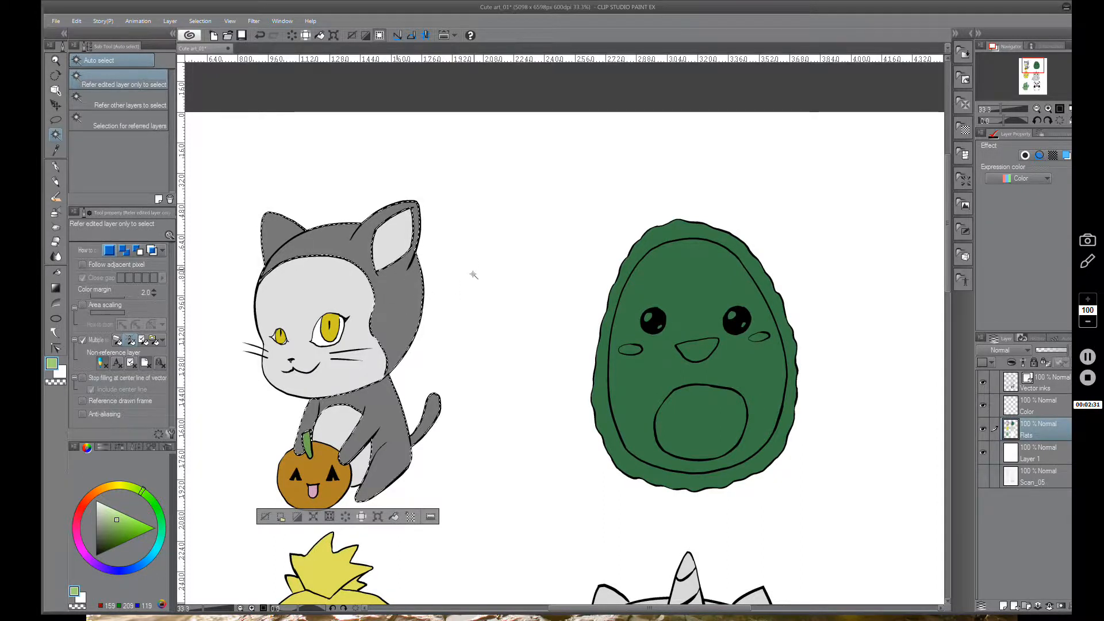
left_click(265, 516)
left_click(55, 119)
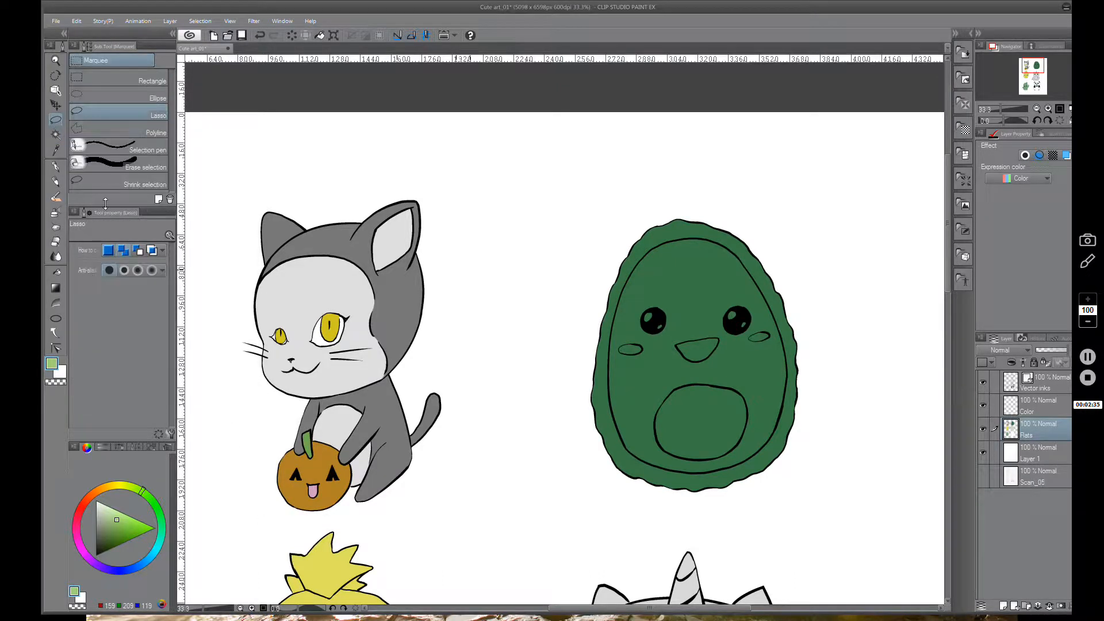
left_click(57, 134)
left_click(57, 121)
key("w")
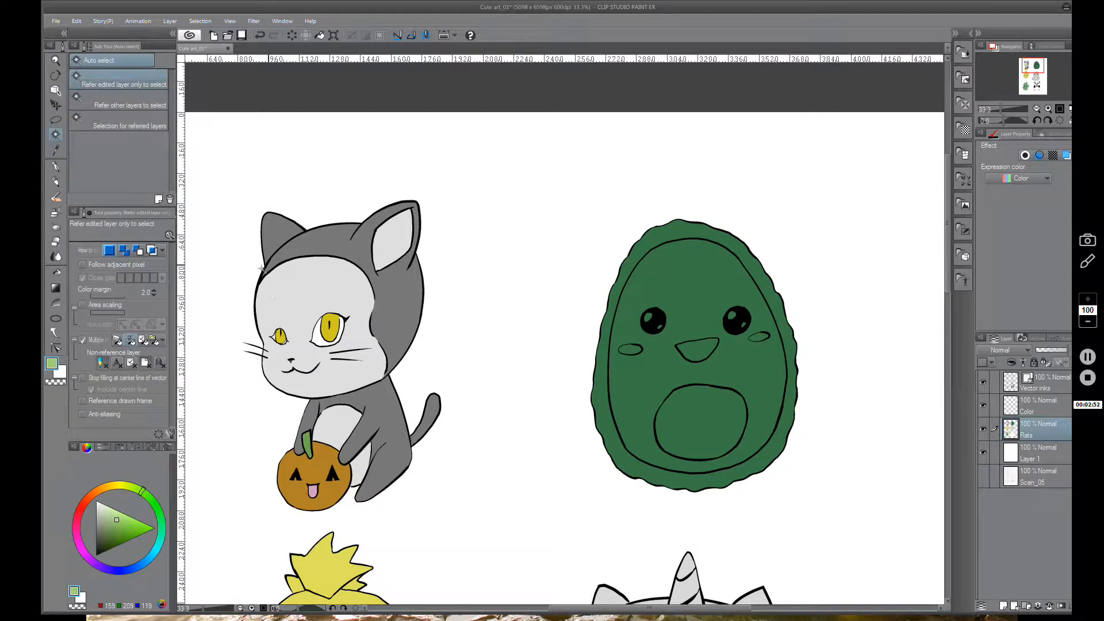
left_click(55, 123)
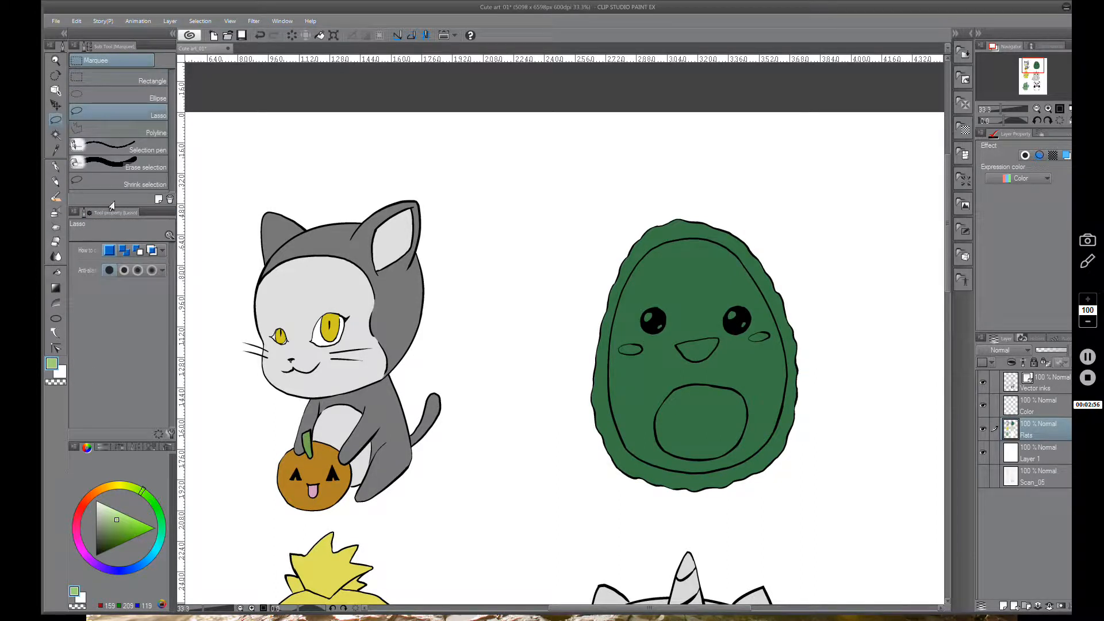
Auto-select the cat's light grey face, adding the dark grey fur, white of the eye and pumpkin to the selection
left_click(55, 134)
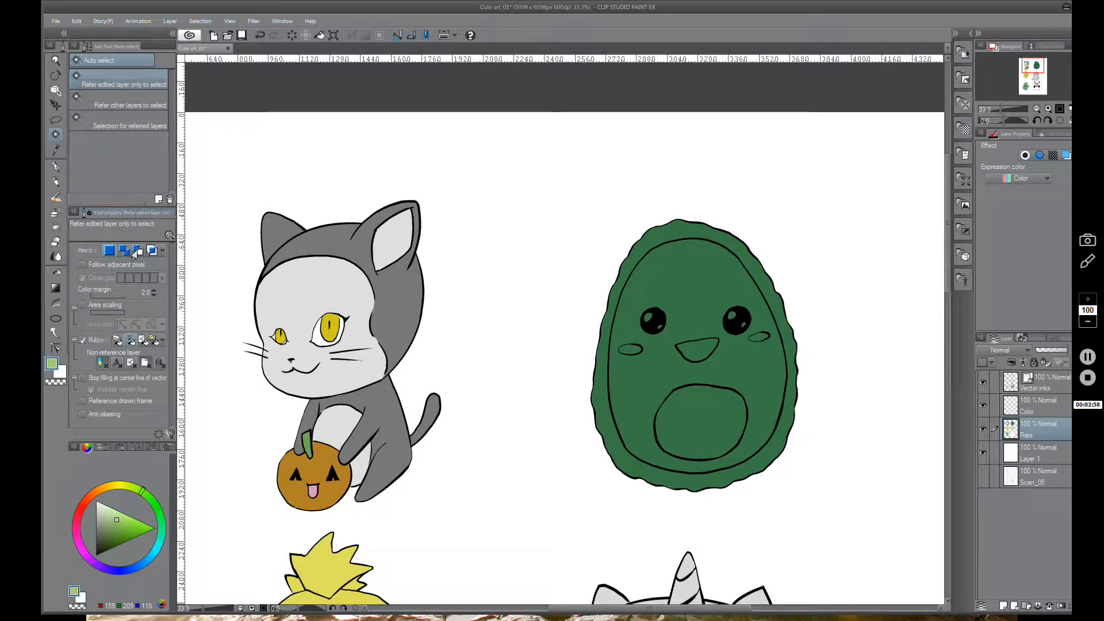
left_click(302, 299)
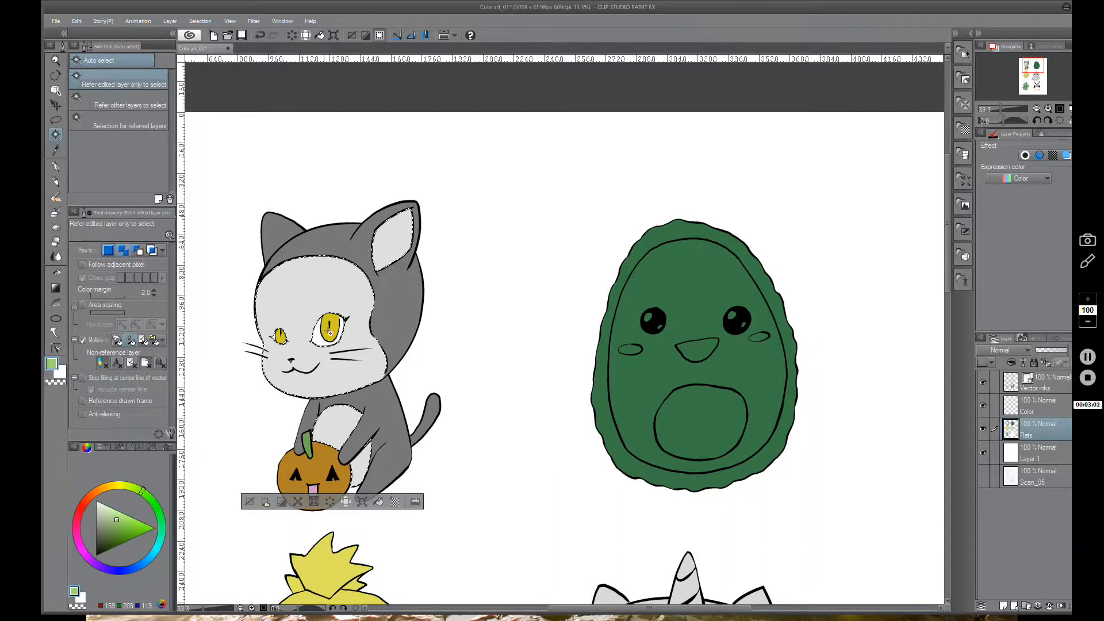
left_click(366, 405, "shift")
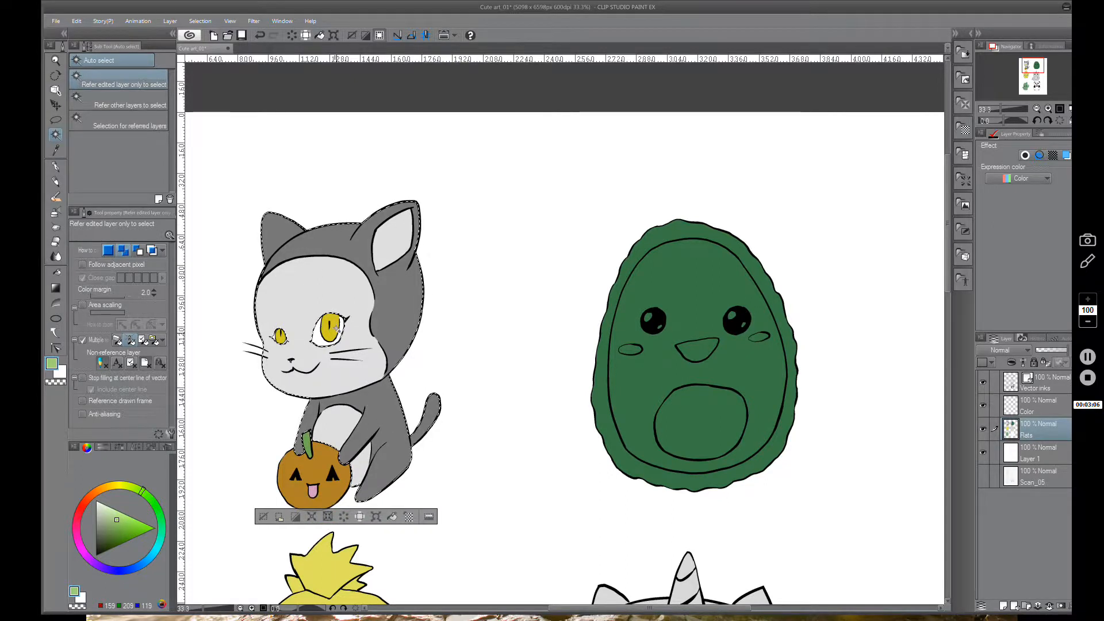
left_click(321, 335, "shift")
left_click(312, 455, "shift")
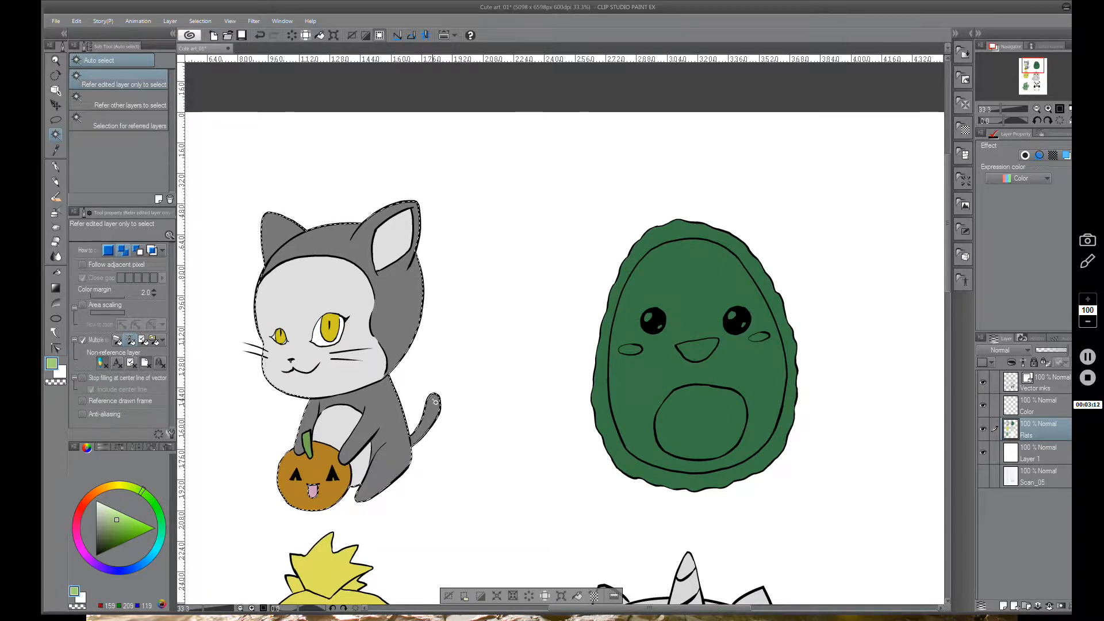
Toggle the Flats and Vector inks layers' visibility to examine the cat's selection outline on its own, restore both layers and deselect
left_click(983, 428)
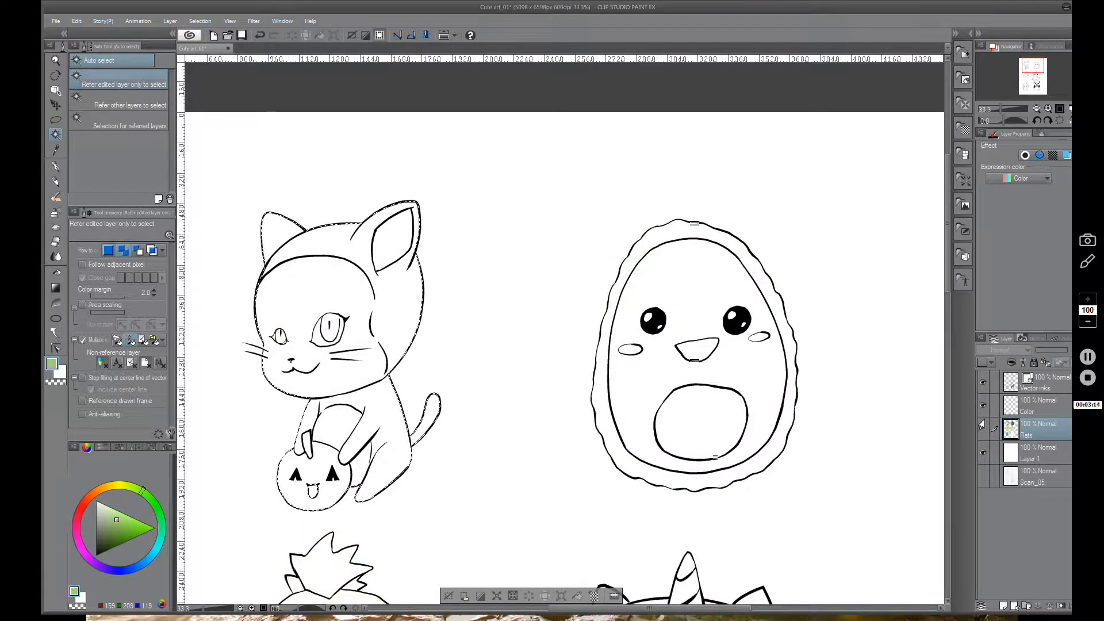
left_click(983, 382)
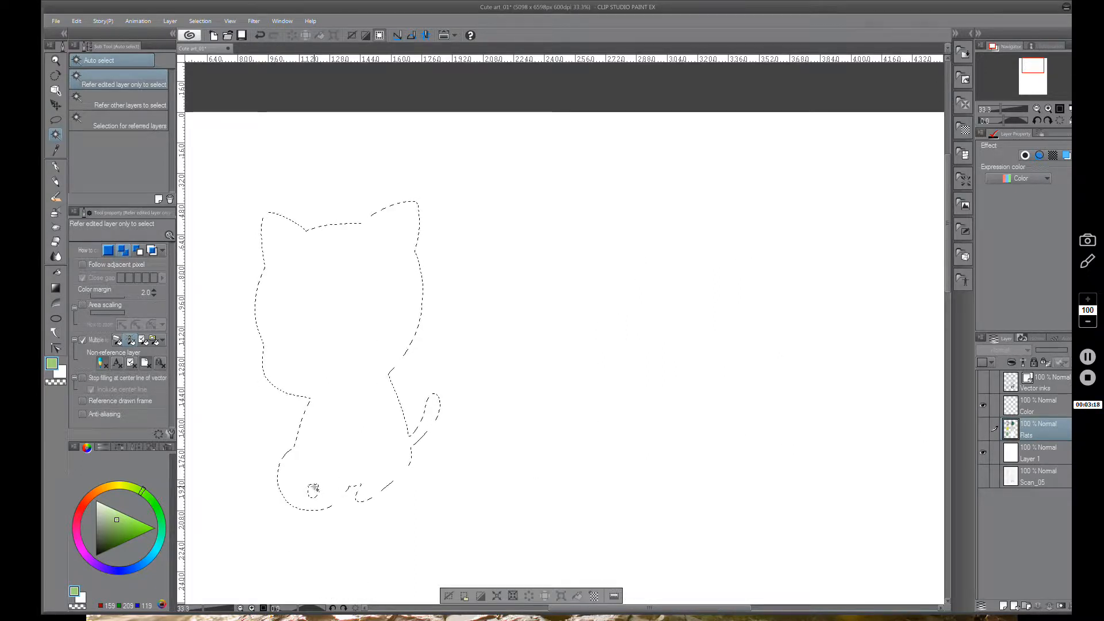
left_click(983, 428)
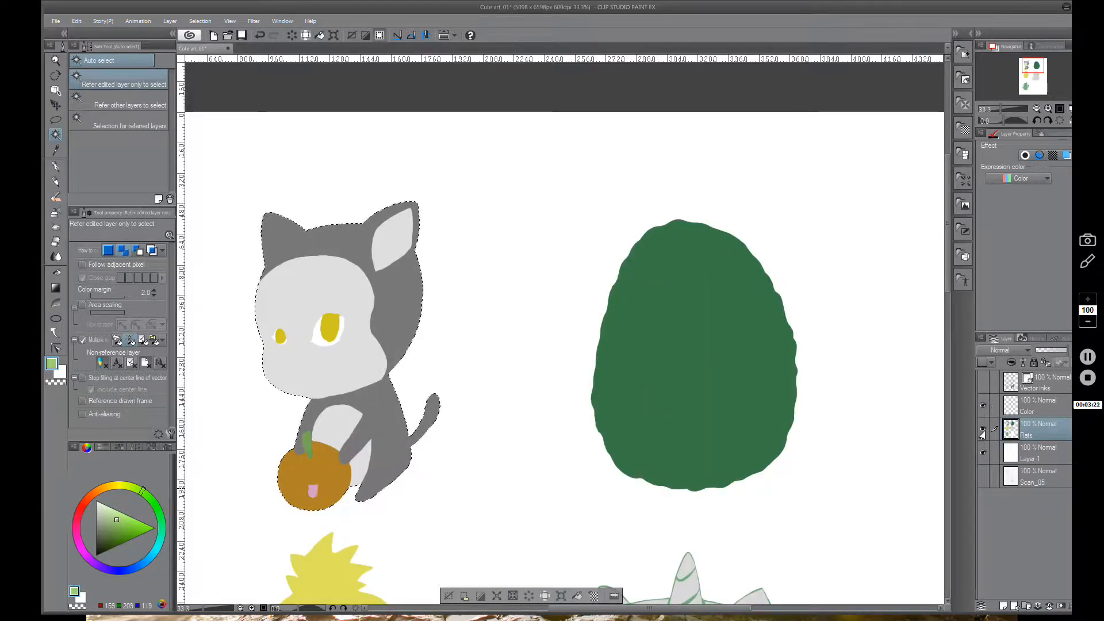
left_click(983, 429)
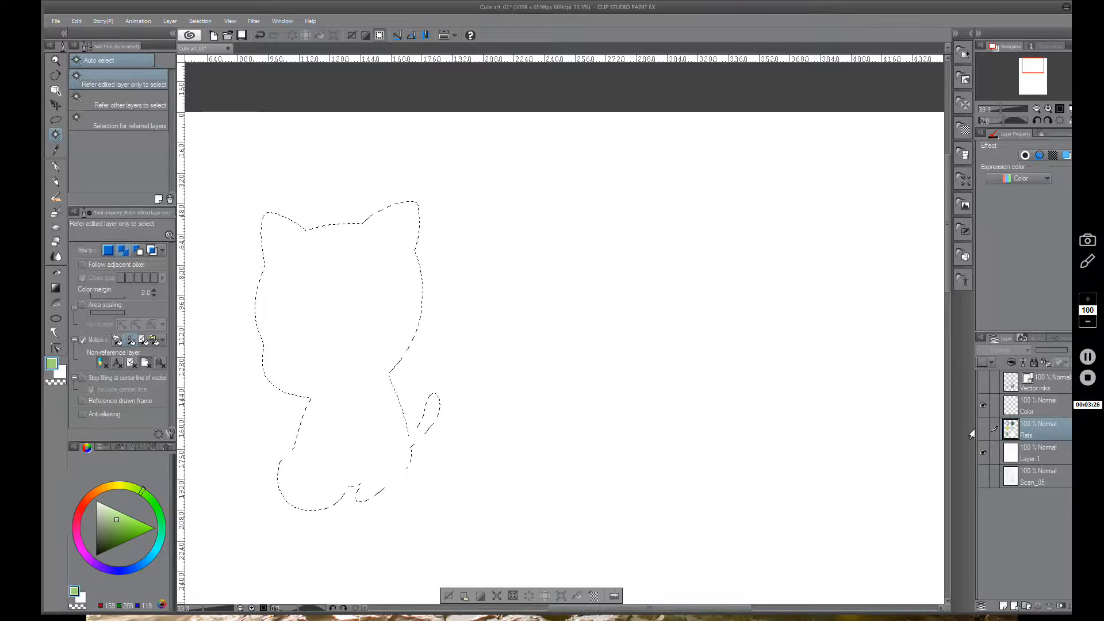
left_click(983, 387)
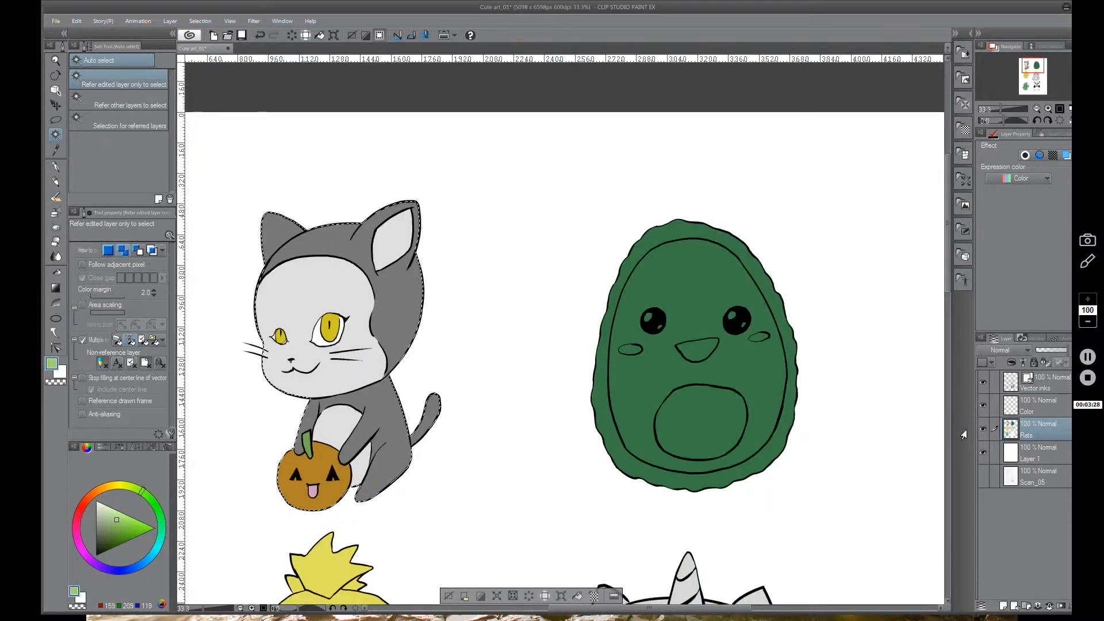
key("ctrl+d")
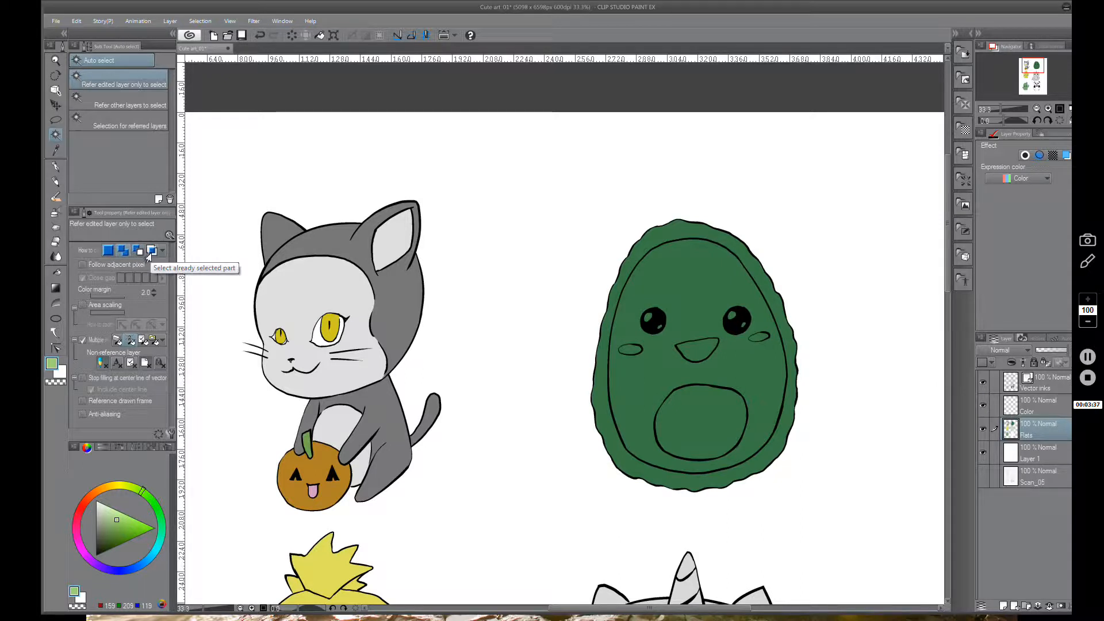
Set Auto select to make new selections, switch to the Lasso tool and lasso around the avocado's left cheek
left_click(108, 252)
left_click(54, 119)
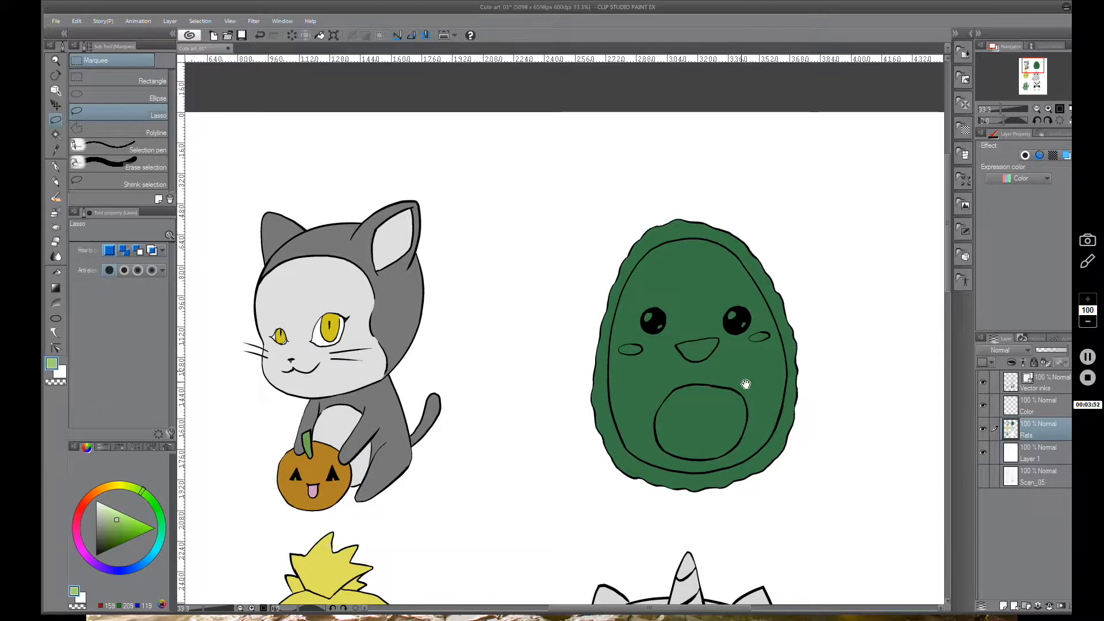
left_click_drag(746, 384, 511, 374)
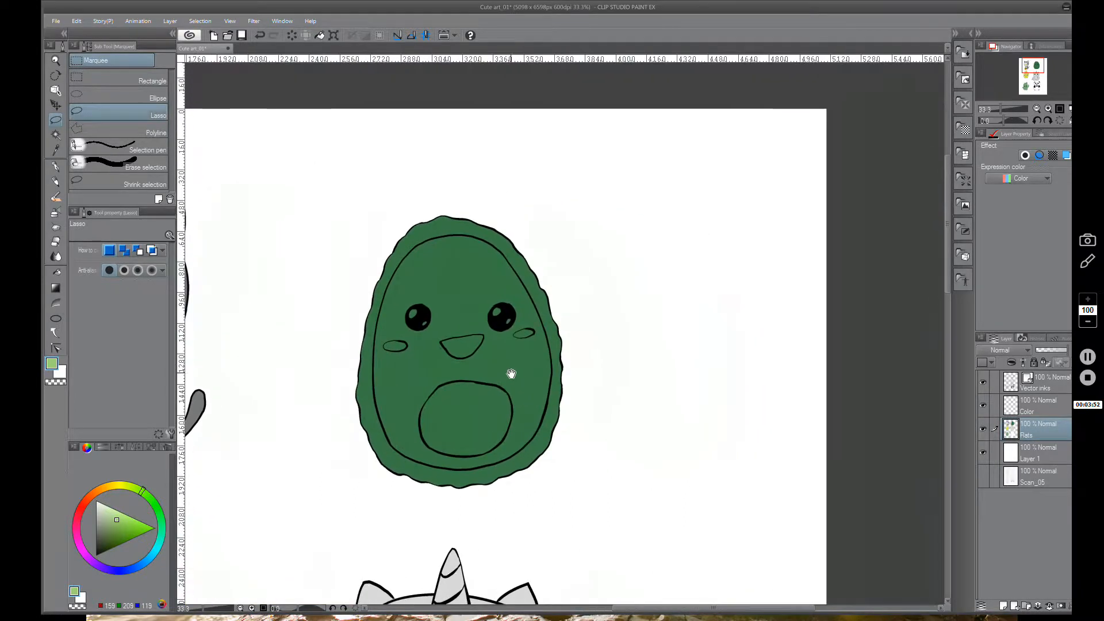
left_click(122, 253)
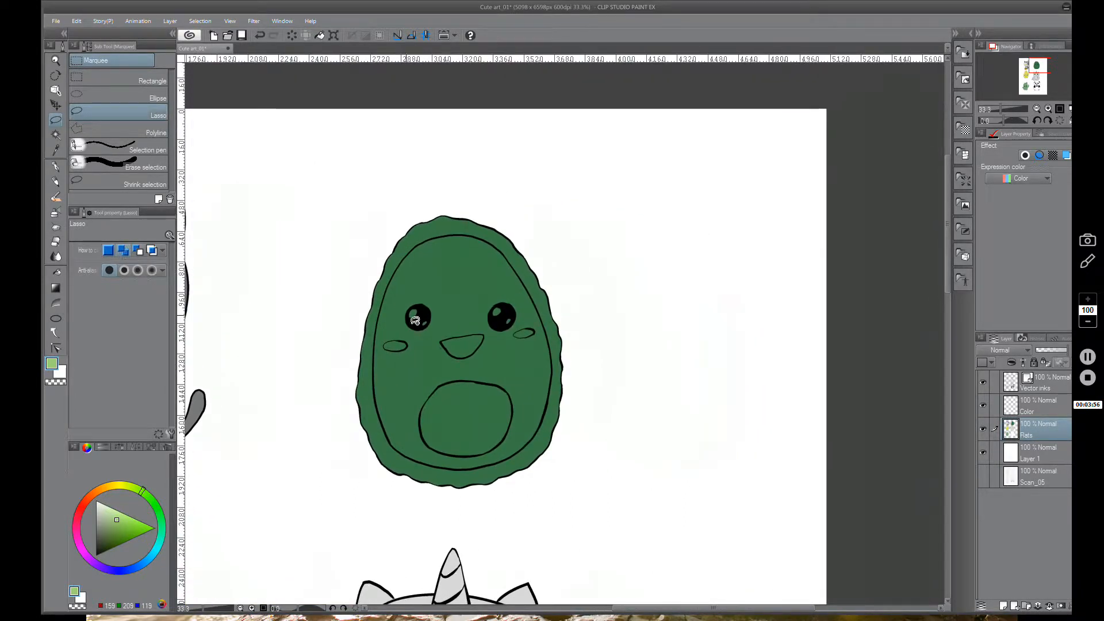
left_click_drag(409, 338, 408, 341)
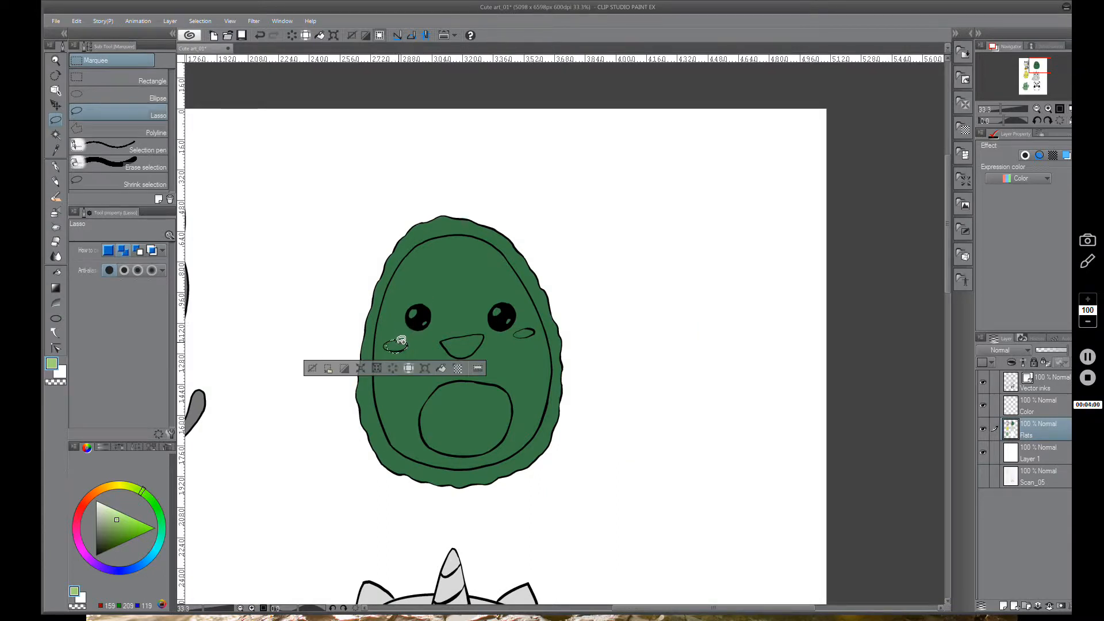
In new-selection mode, lasso a series of small loops across the avocado's face, each replacing the previous one, and deselect
left_click(108, 252)
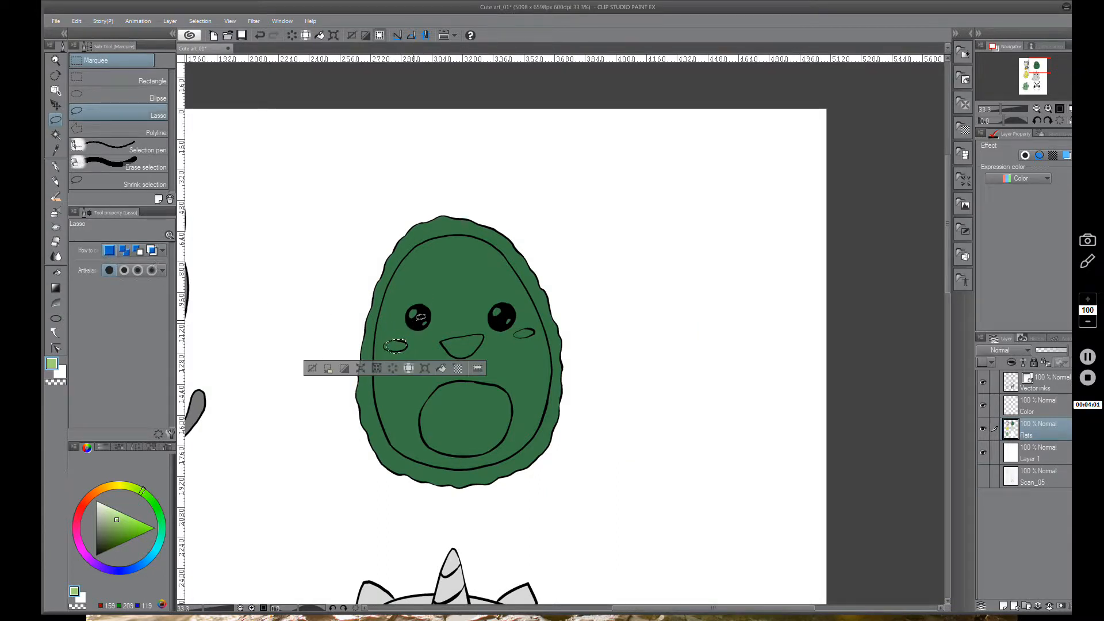
mouse_move(420, 317)
left_mouse_down()
mouse_move(418, 281)
mouse_move(422, 315)
left_mouse_up()
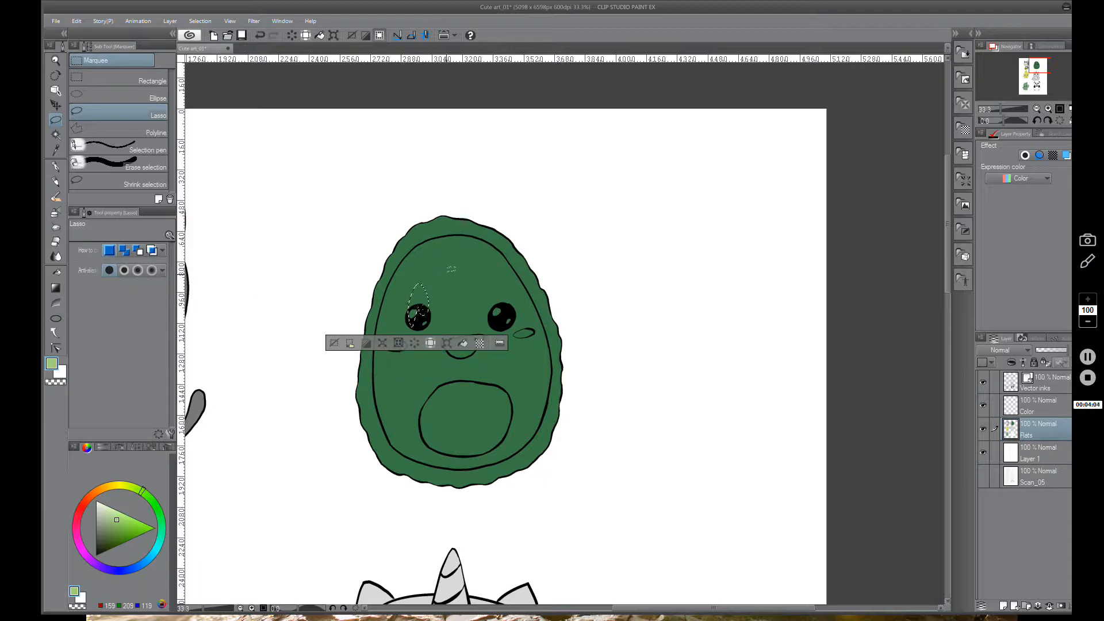
left_click_drag(447, 275, 456, 280)
mouse_move(404, 393)
left_mouse_down()
mouse_move(421, 396)
mouse_move(440, 369)
left_mouse_up()
left_click_drag(450, 331, 462, 336)
left_click_drag(485, 294, 493, 311)
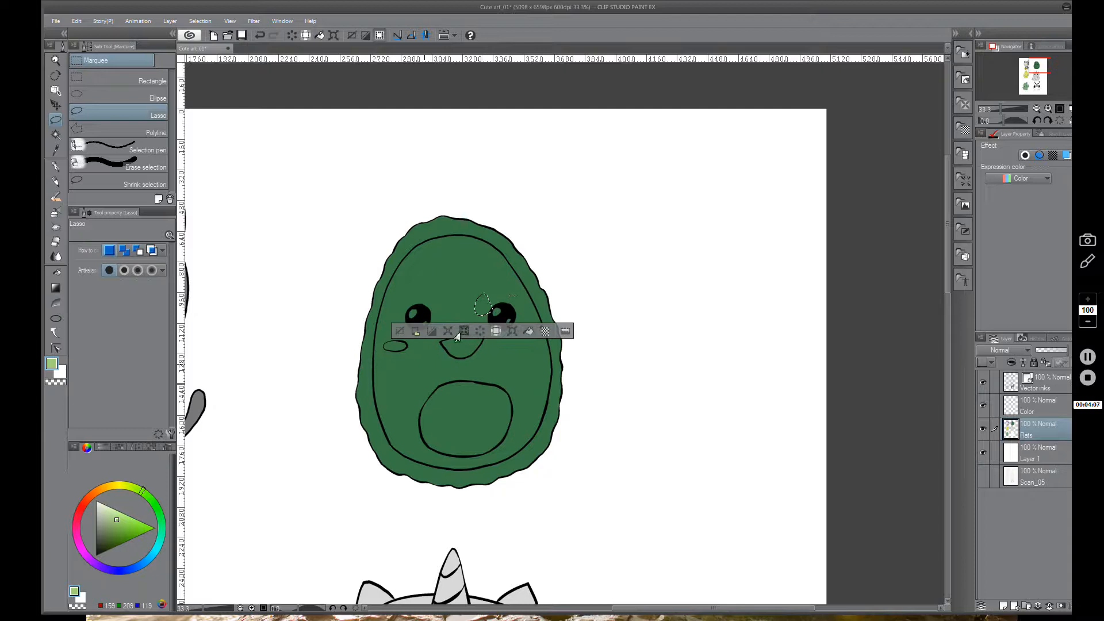
left_click(397, 332)
Lasso six separate small areas across the avocado's face, adding each one to the existing selection
left_click_drag(404, 384, 427, 397)
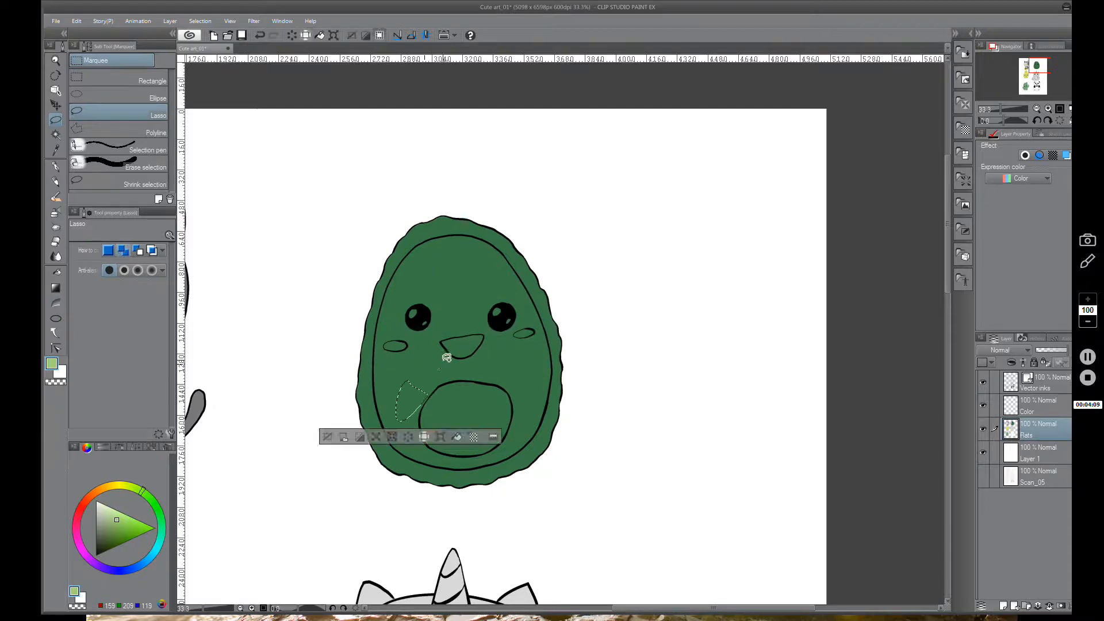
left_click_drag(432, 348, 453, 364)
left_click_drag(463, 304, 488, 327)
left_click_drag(493, 268, 468, 281)
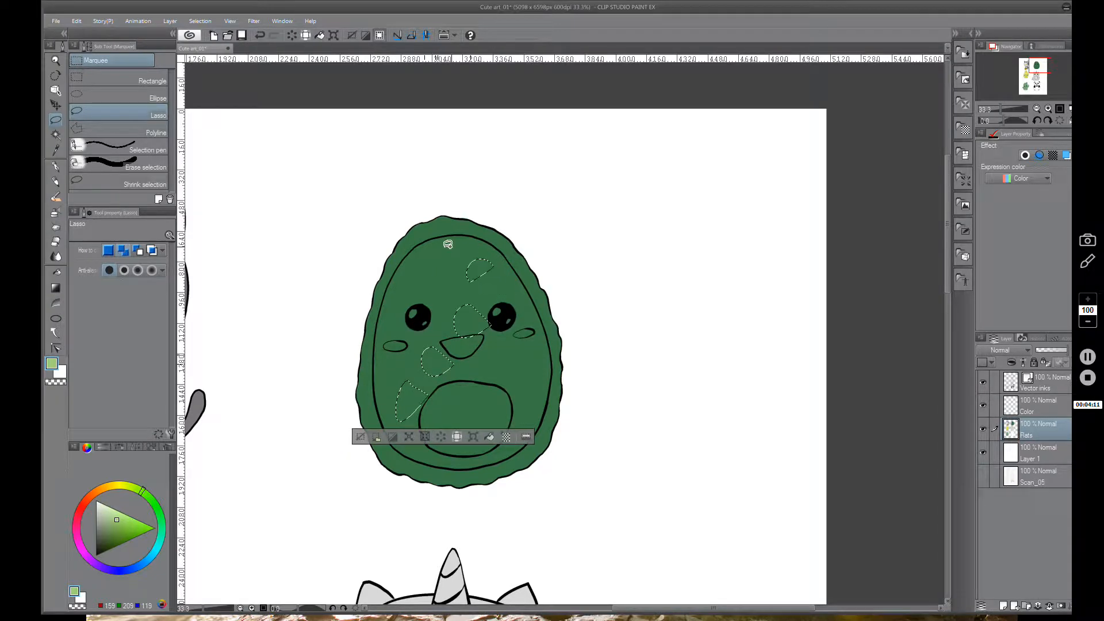
left_click_drag(429, 244, 421, 278)
left_click_drag(410, 333, 386, 326)
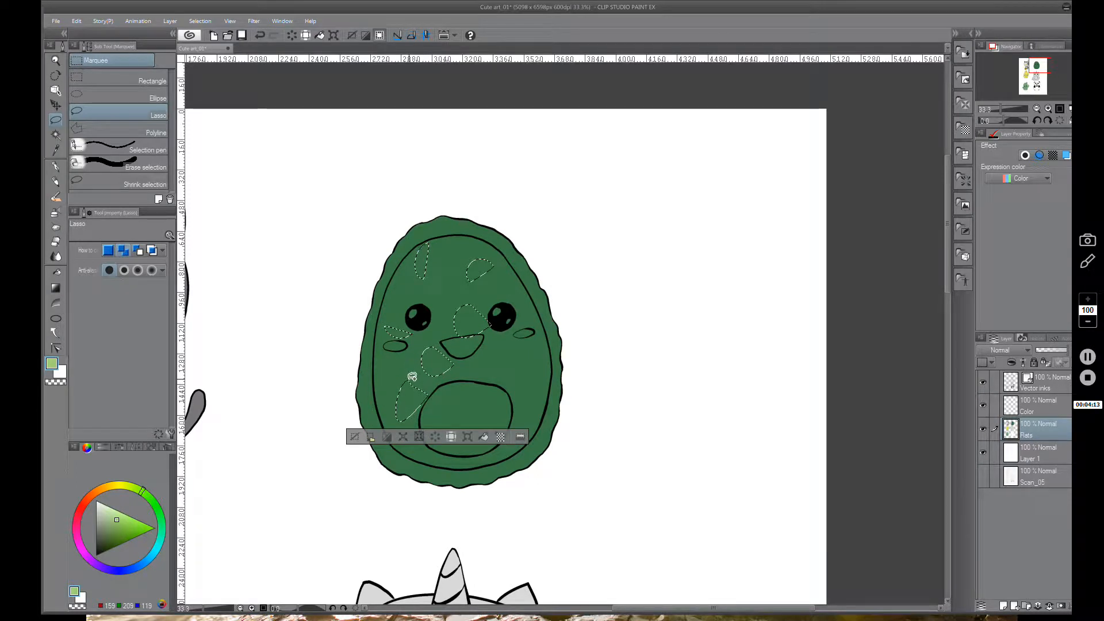
Subtract a lassoed strip from the loop beside the avocado's belly, then clear the whole selection
key("alt")
key("alt")
left_click_drag(409, 388, 404, 386)
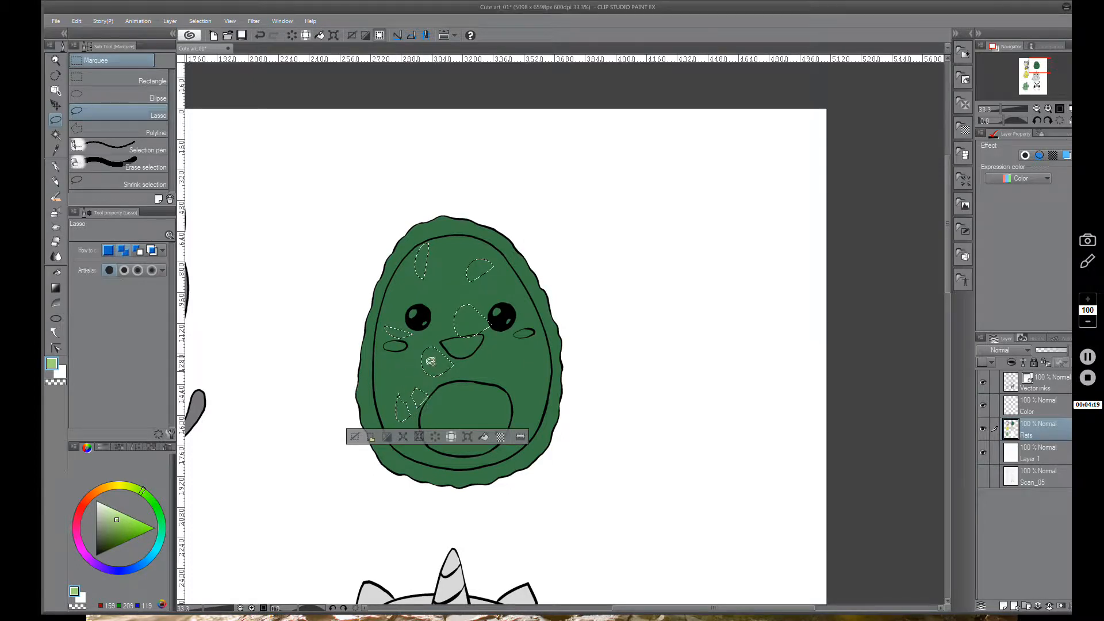
left_click(354, 439)
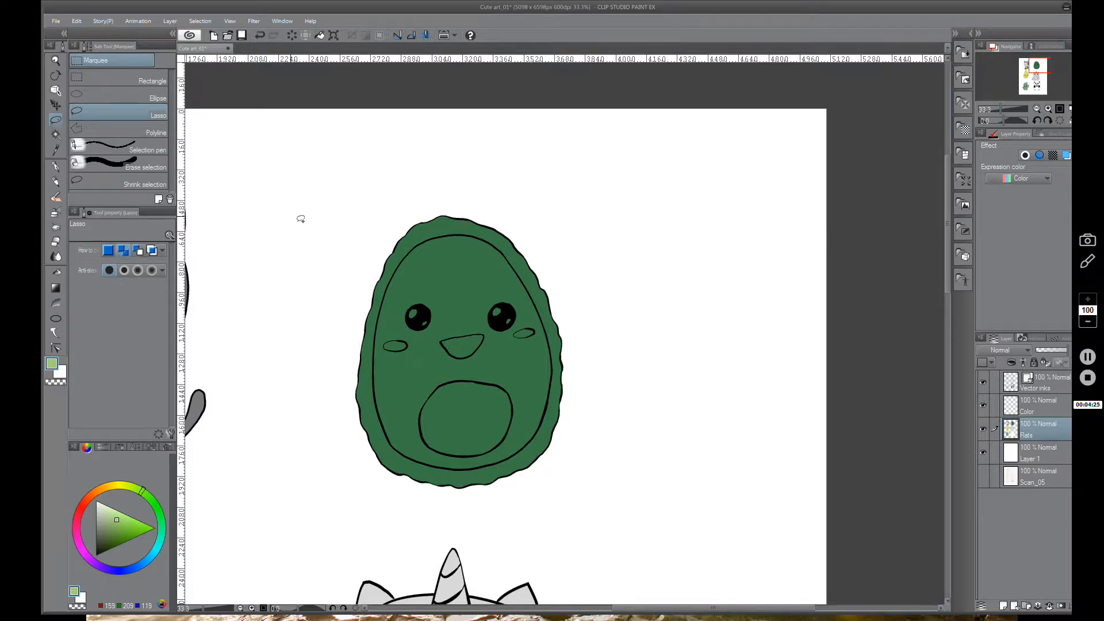
Lasso the upper right part of the avocado's inner body, tracing closely along its inner outline over the top
scroll(403, 293, "up", 4)
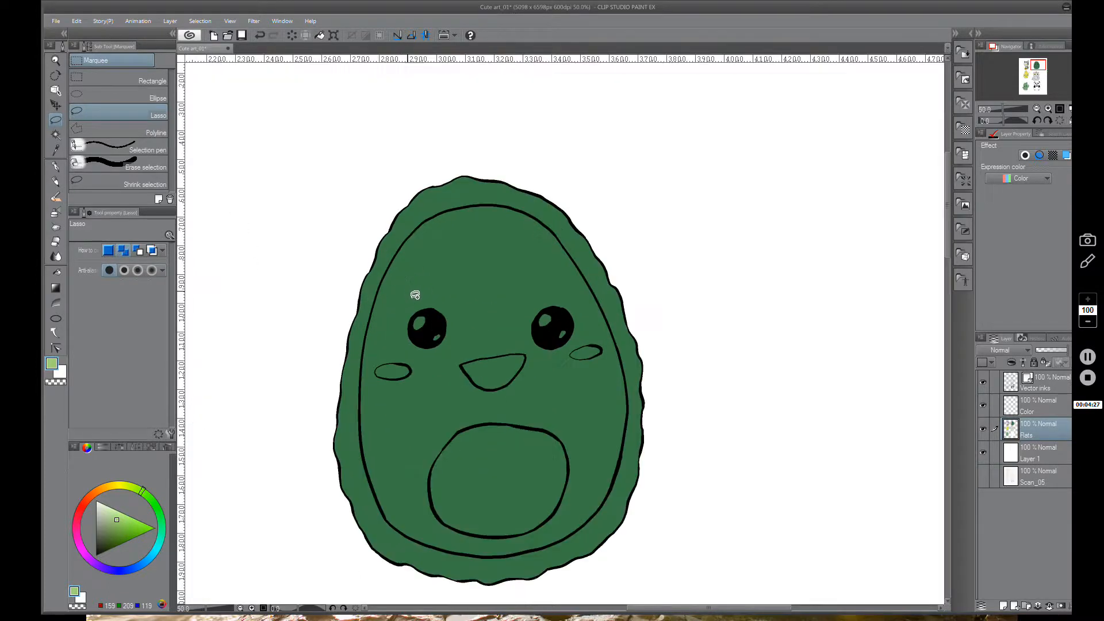
scroll(471, 234, "up", 3)
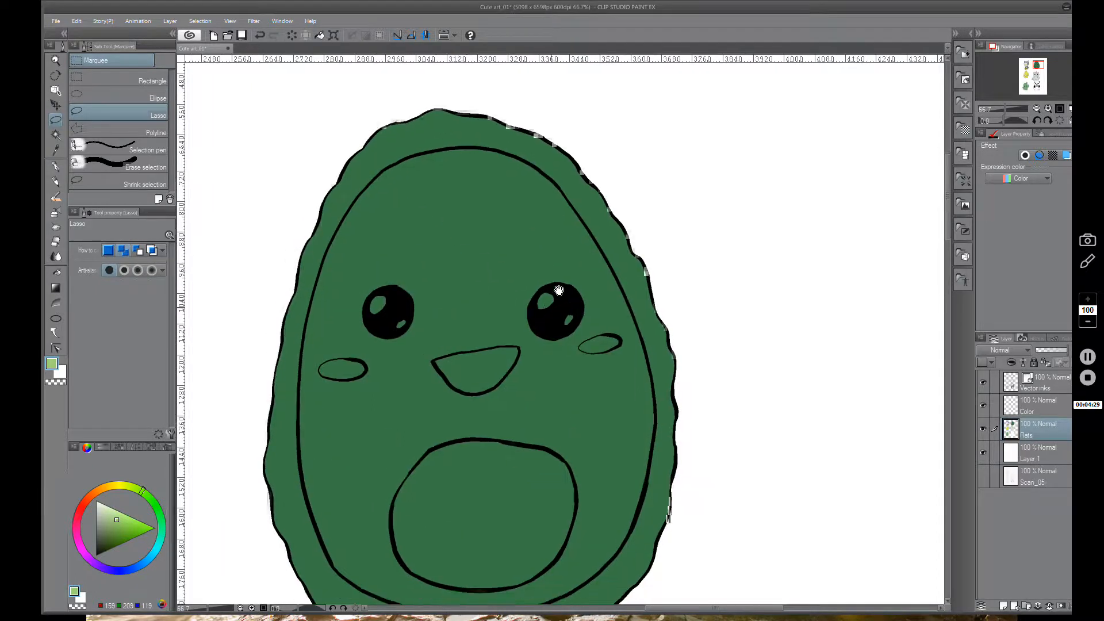
mouse_move(632, 337)
left_mouse_down()
mouse_move(663, 395)
mouse_move(708, 433)
left_mouse_up()
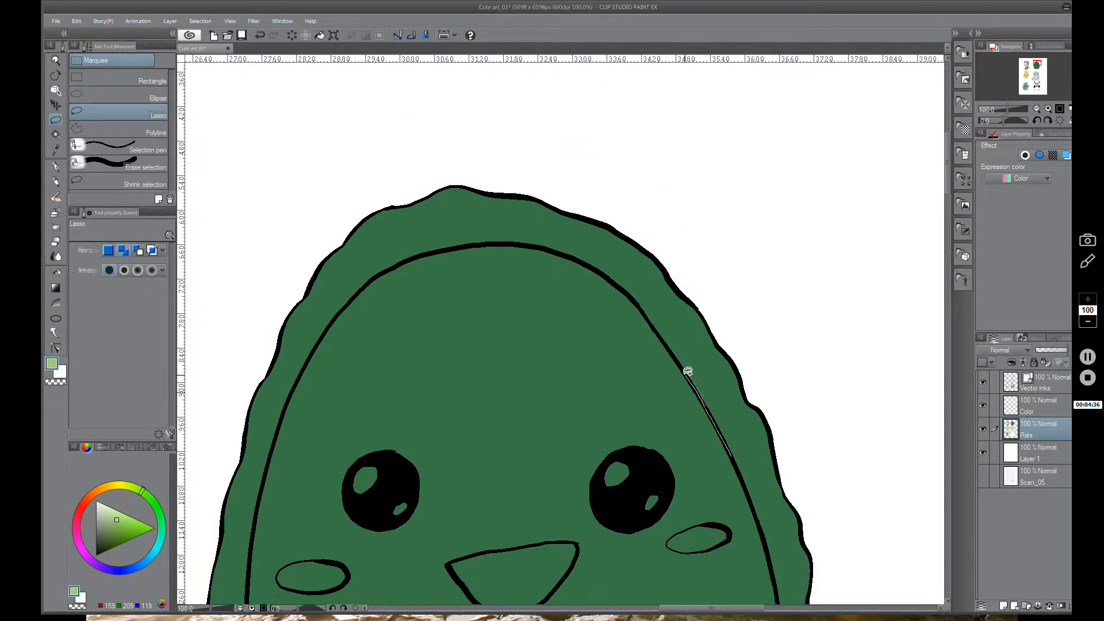
left_click_drag(677, 354, 665, 338)
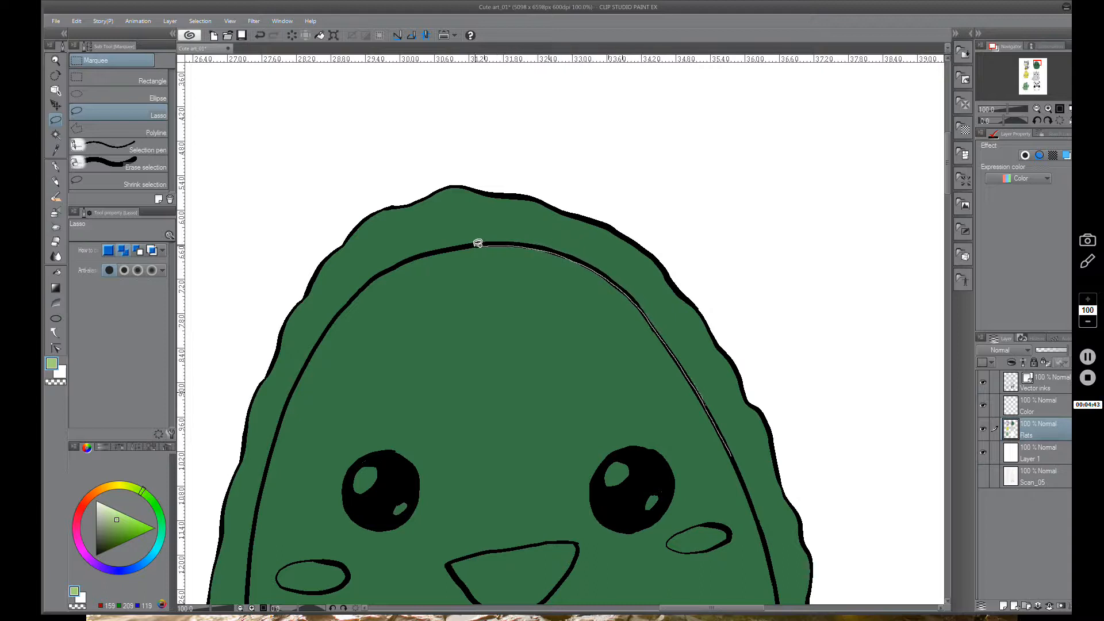
mouse_move(478, 243)
left_mouse_down()
mouse_move(424, 258)
mouse_move(390, 405)
mouse_move(590, 490)
left_mouse_up()
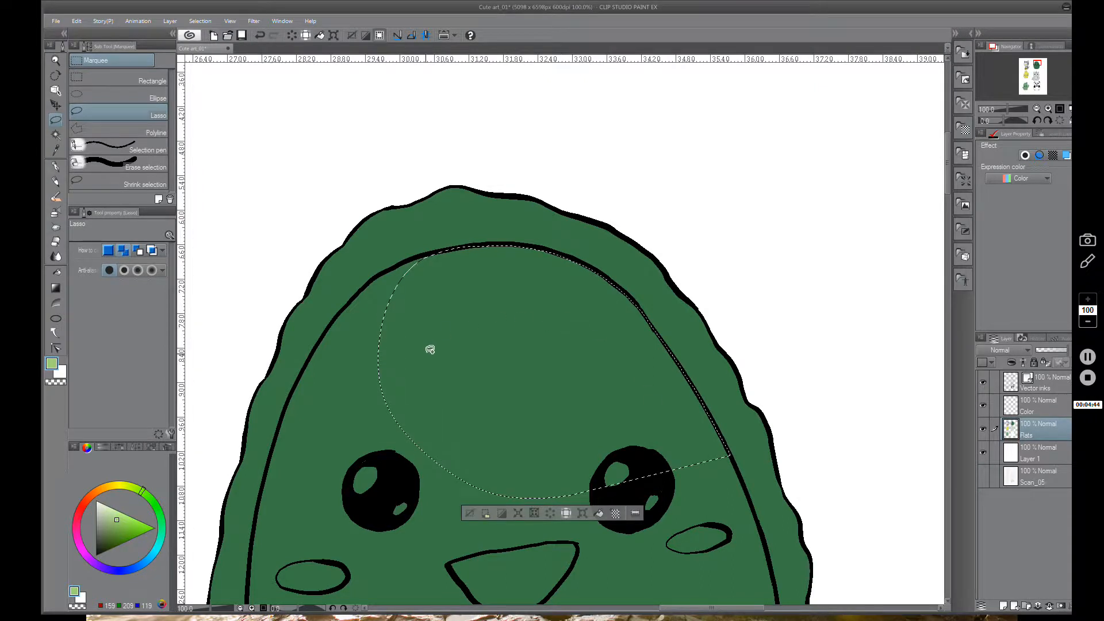
Add the left side of the avocado's inner body to the selection, following the inner outline down past the cheek and belly
mouse_move(406, 338)
left_mouse_down()
mouse_move(441, 293)
mouse_move(443, 253)
mouse_move(379, 274)
mouse_move(313, 351)
mouse_move(304, 372)
mouse_move(318, 463)
mouse_move(425, 352)
left_mouse_up()
mouse_move(347, 368)
left_mouse_down()
mouse_move(394, 330)
mouse_move(365, 301)
mouse_move(323, 395)
mouse_move(337, 499)
mouse_move(533, 371)
left_mouse_up()
left_click_drag(391, 431, 412, 334)
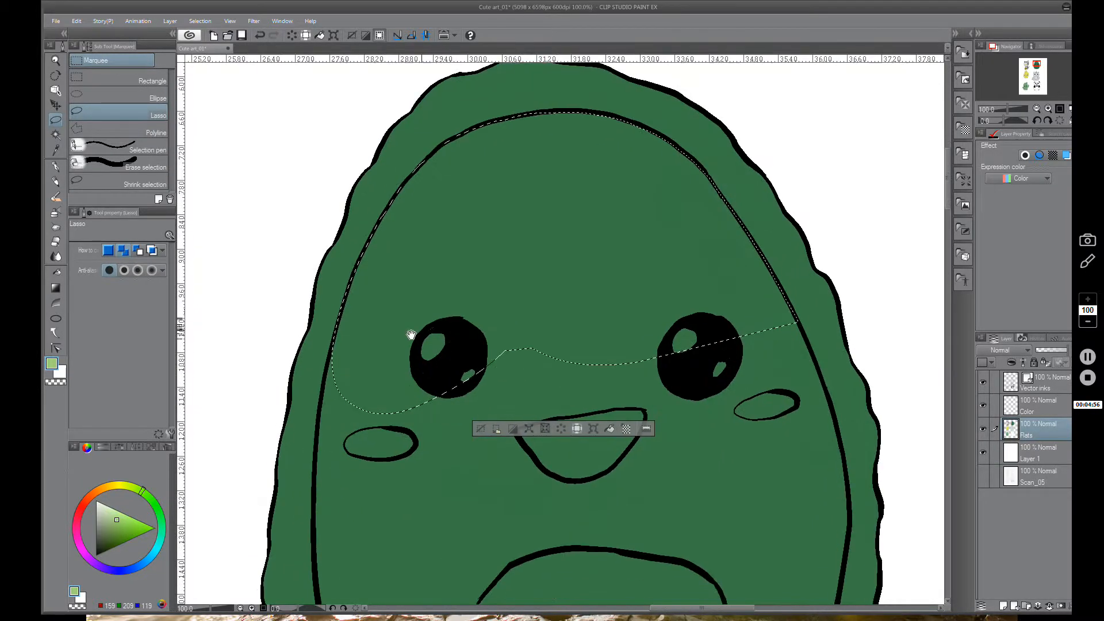
mouse_move(365, 378)
left_mouse_down()
mouse_move(352, 326)
mouse_move(322, 396)
mouse_move(316, 505)
mouse_move(535, 346)
left_mouse_up()
left_click_drag(569, 461, 561, 283)
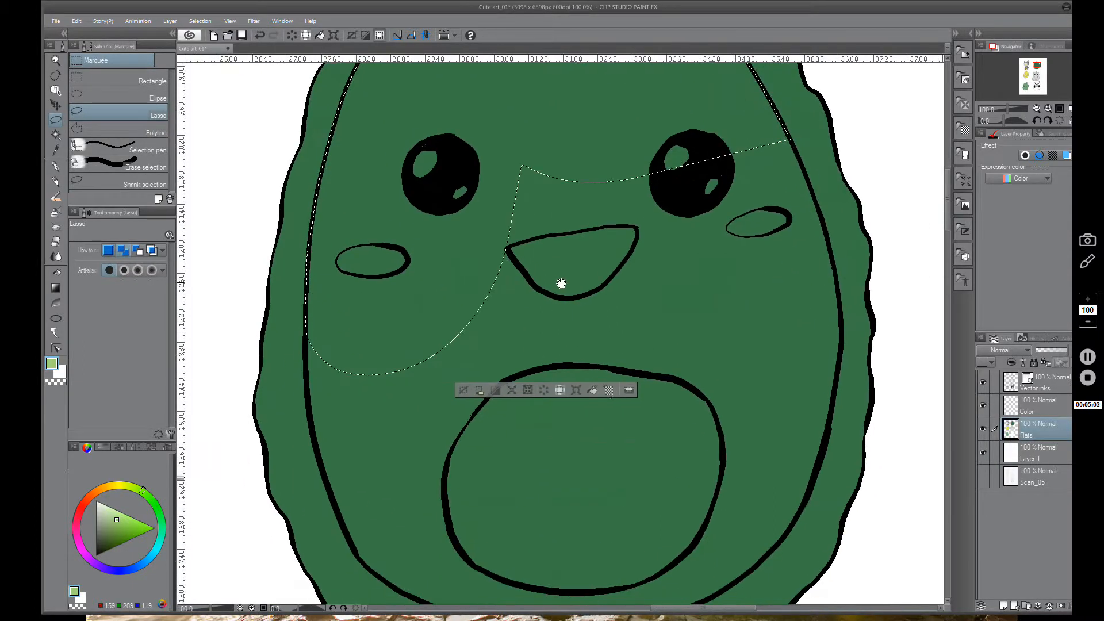
mouse_move(371, 342)
left_mouse_down()
mouse_move(365, 321)
mouse_move(313, 311)
mouse_move(311, 432)
mouse_move(324, 465)
mouse_move(401, 550)
mouse_move(499, 363)
left_mouse_up()
left_click_drag(316, 472, 308, 427)
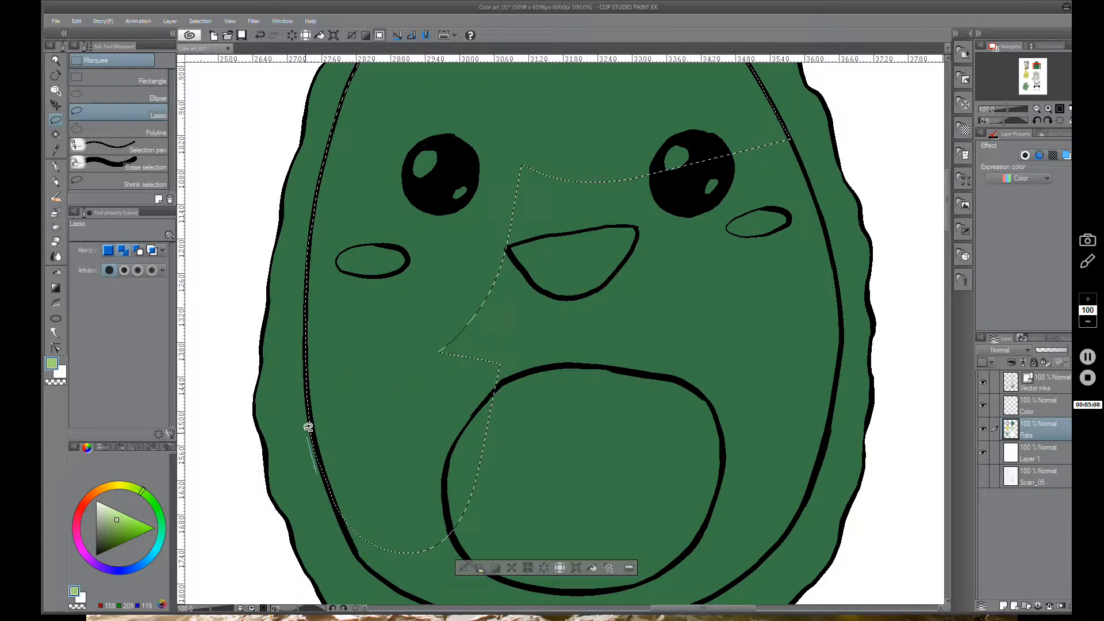
Add the lower left corner and bottom of the avocado's inner body to the selection along the inner outline
left_click_drag(444, 466, 390, 355)
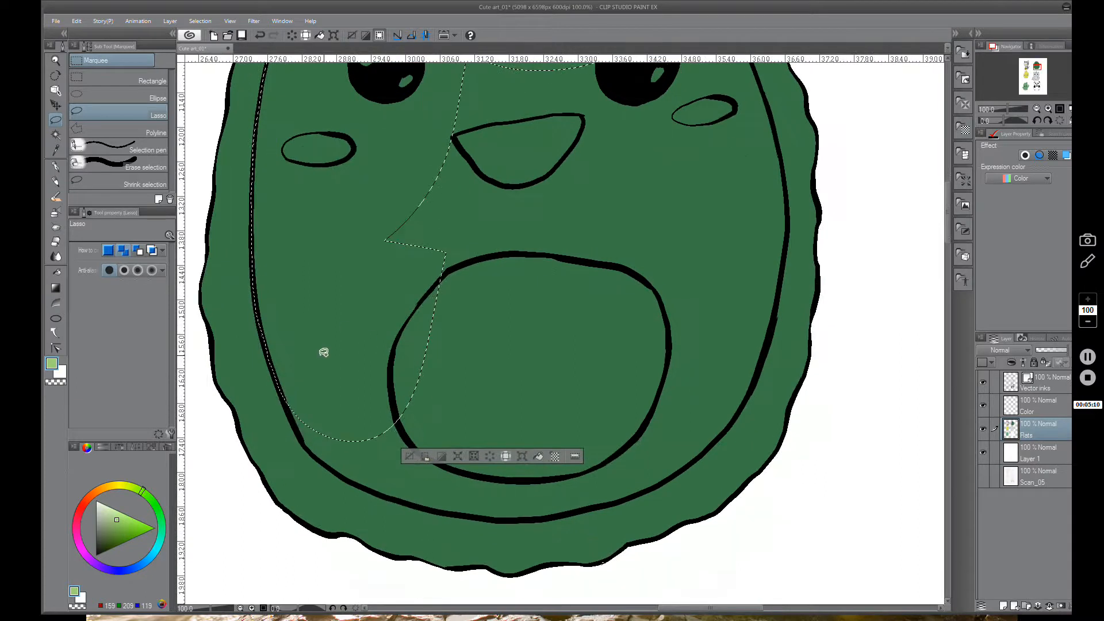
mouse_move(285, 350)
left_mouse_down()
mouse_move(279, 387)
mouse_move(291, 419)
mouse_move(336, 470)
mouse_move(419, 348)
left_mouse_up()
left_click_drag(667, 377, 583, 381)
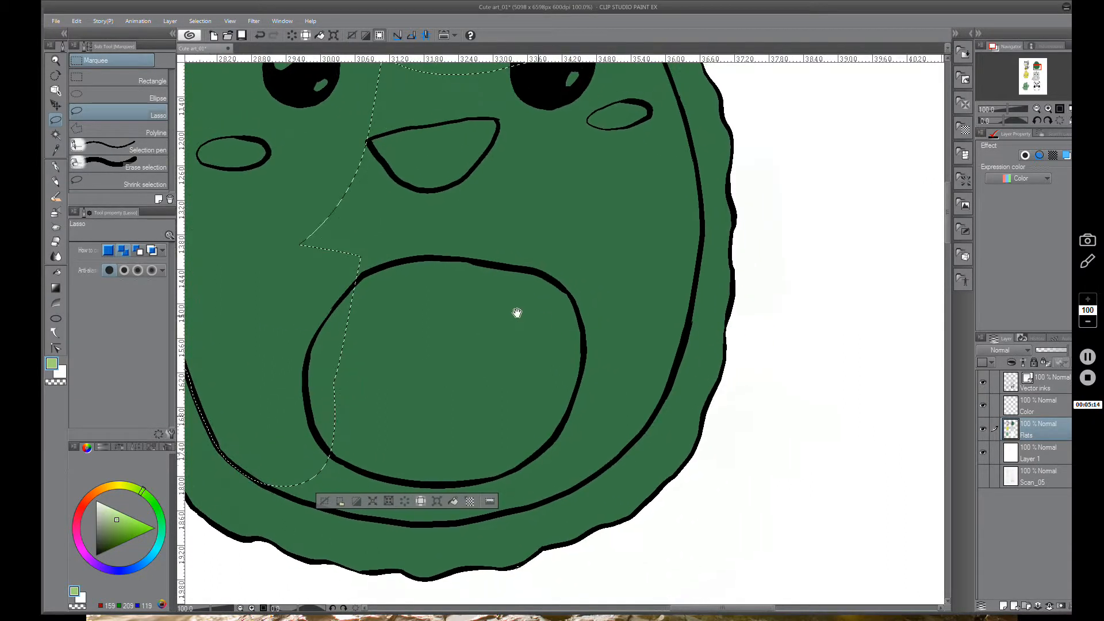
mouse_move(286, 342)
left_mouse_down()
mouse_move(265, 230)
mouse_move(631, 365)
mouse_move(604, 454)
mouse_move(577, 486)
mouse_move(526, 504)
mouse_move(444, 521)
mouse_move(357, 512)
mouse_move(256, 482)
mouse_move(248, 450)
left_mouse_up()
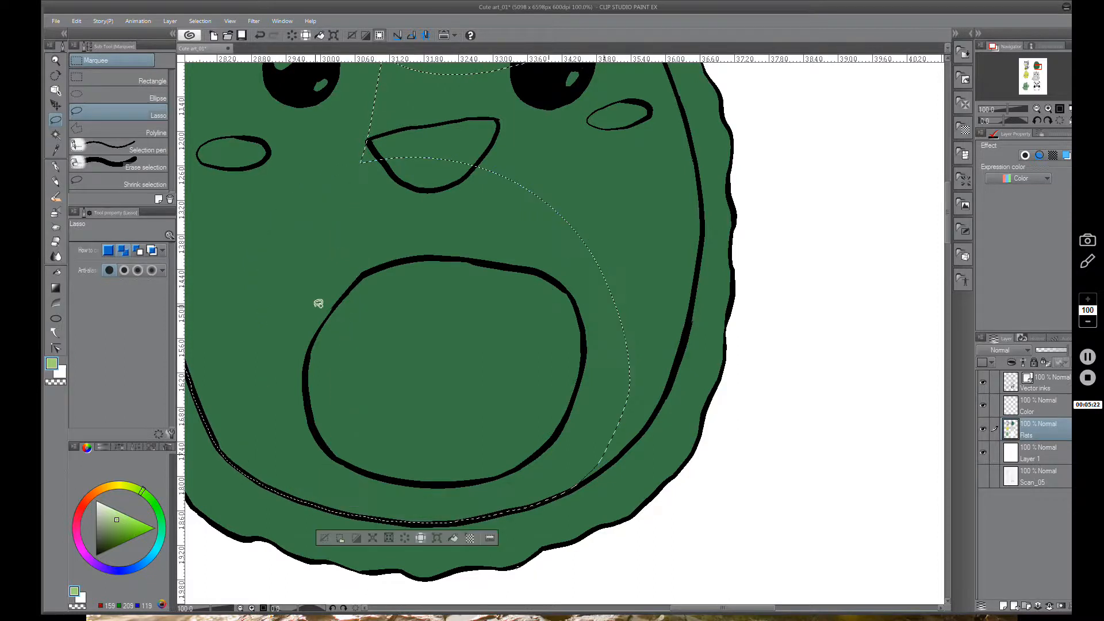
Extend the selection up the right side of the avocado's inner body, from the bottom curve towards the right cheek
mouse_move(620, 313)
left_mouse_down()
mouse_move(345, 331)
mouse_move(422, 230)
mouse_move(475, 256)
mouse_move(444, 397)
left_mouse_up()
mouse_move(459, 300)
left_mouse_down()
mouse_move(475, 251)
mouse_move(470, 317)
mouse_move(428, 435)
mouse_move(375, 488)
mouse_move(311, 516)
mouse_move(438, 301)
left_mouse_up()
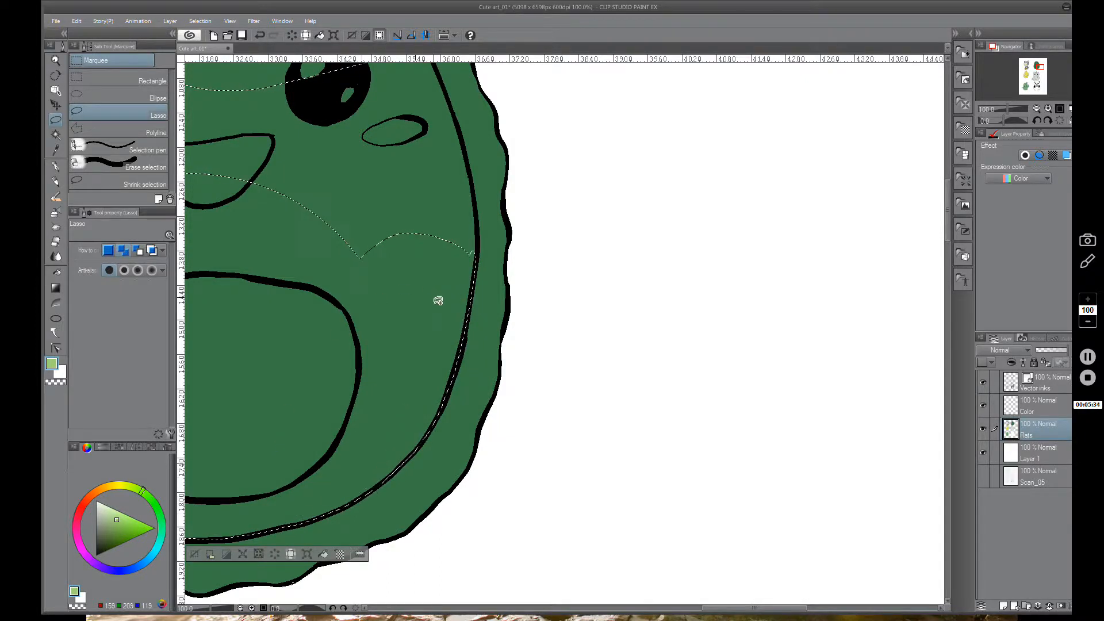
mouse_move(541, 293)
left_mouse_down()
mouse_move(661, 360)
mouse_move(687, 495)
left_mouse_up()
mouse_move(371, 470)
left_mouse_down()
mouse_move(299, 447)
mouse_move(451, 165)
mouse_move(557, 229)
mouse_move(592, 291)
mouse_move(457, 493)
mouse_move(371, 471)
left_mouse_up()
left_click_drag(655, 477, 494, 436)
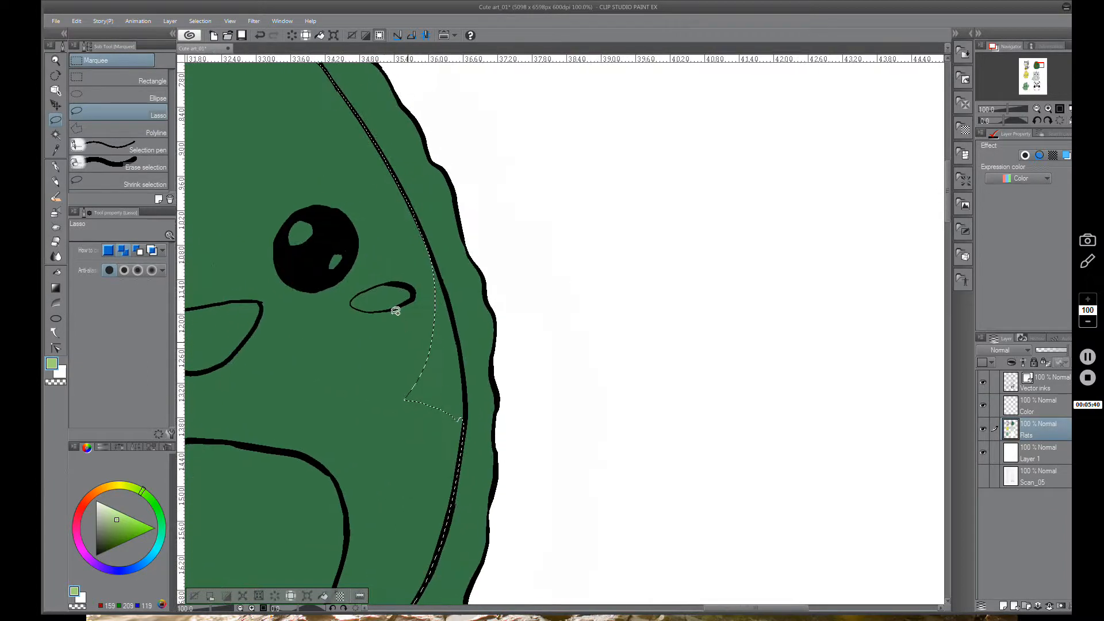
Close the remaining gap in the selection beside the avocado's right cheek by lassoing along the inner outline
left_click_drag(389, 311, 453, 462)
left_click_drag(414, 200, 455, 345)
left_click_drag(447, 415, 458, 433)
left_click_drag(477, 393, 463, 468)
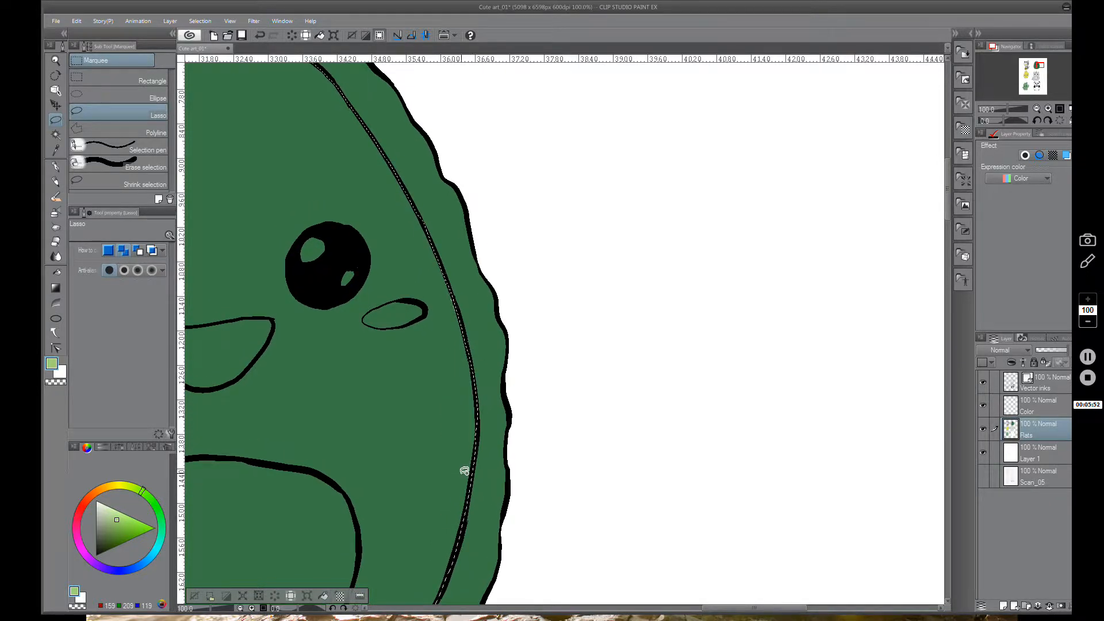
Fill the selected inner body of the avocado with the current light green on the Flats layer
left_click_drag(510, 410, 617, 277)
scroll(552, 319, "down", 2)
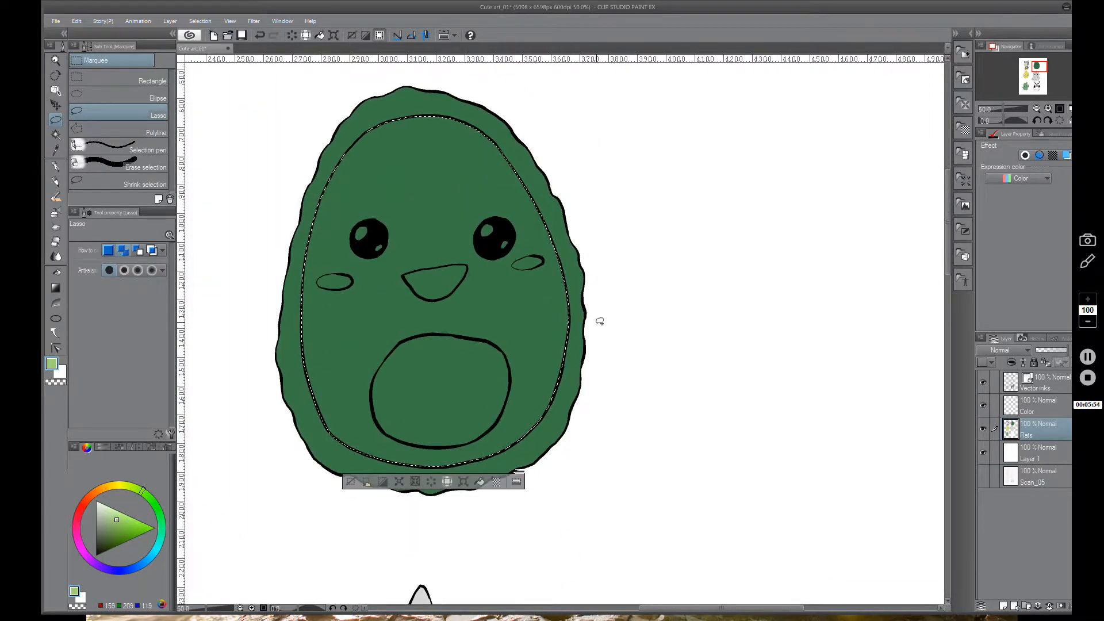
scroll(599, 318, "down", 1)
left_click_drag(604, 321, 525, 360)
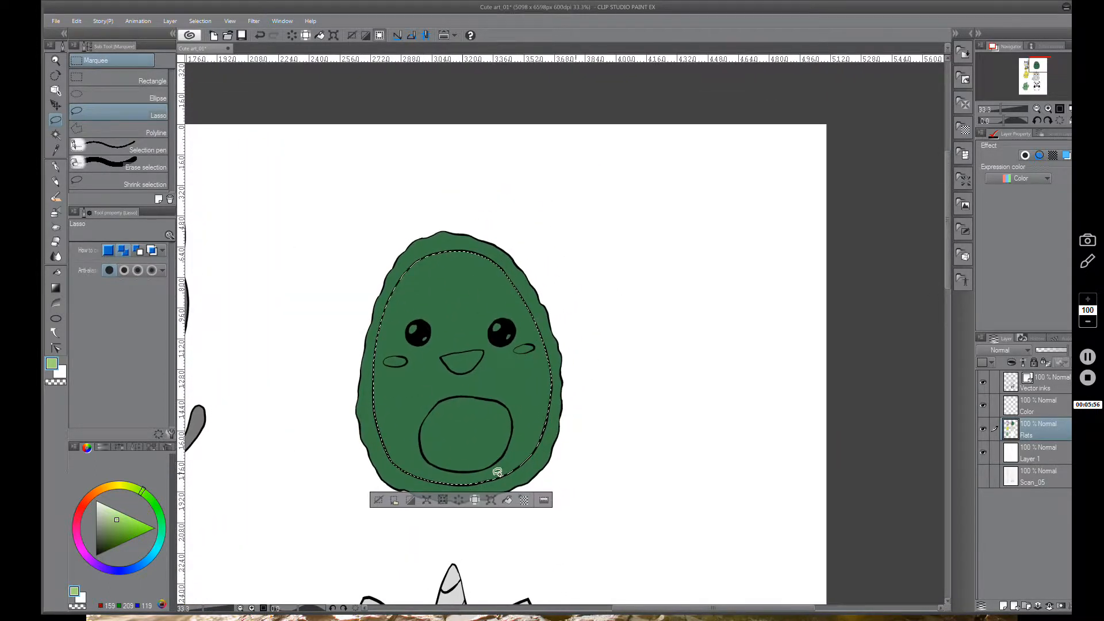
left_click(506, 501)
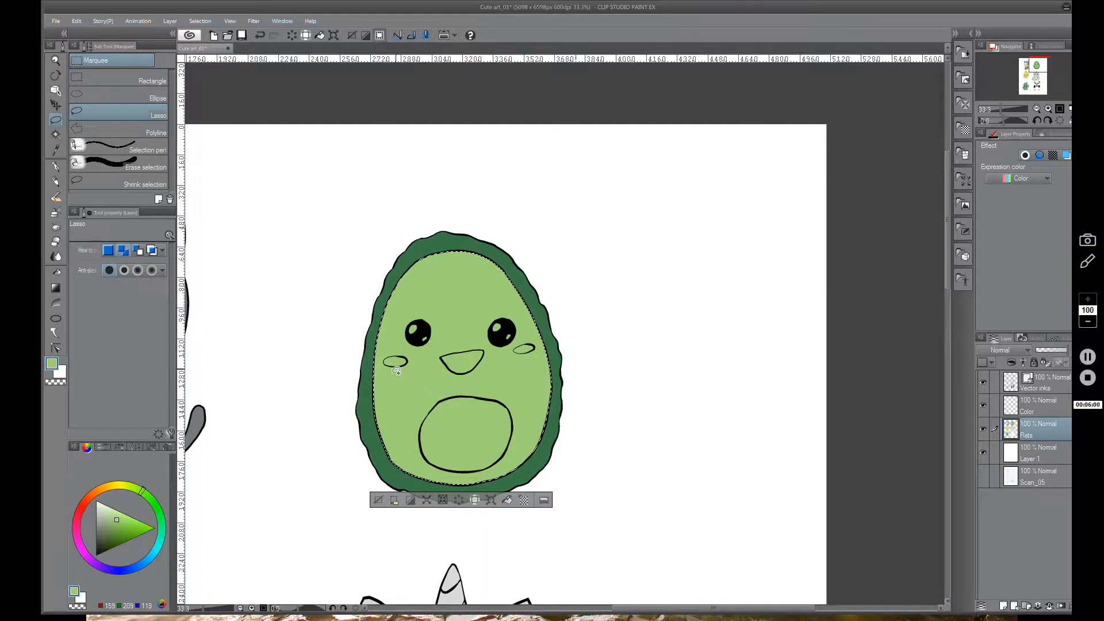
Clear the inner body selection and try a lasso selection around the avocado's left cheek
left_click(376, 501)
scroll(400, 354, "up", 2)
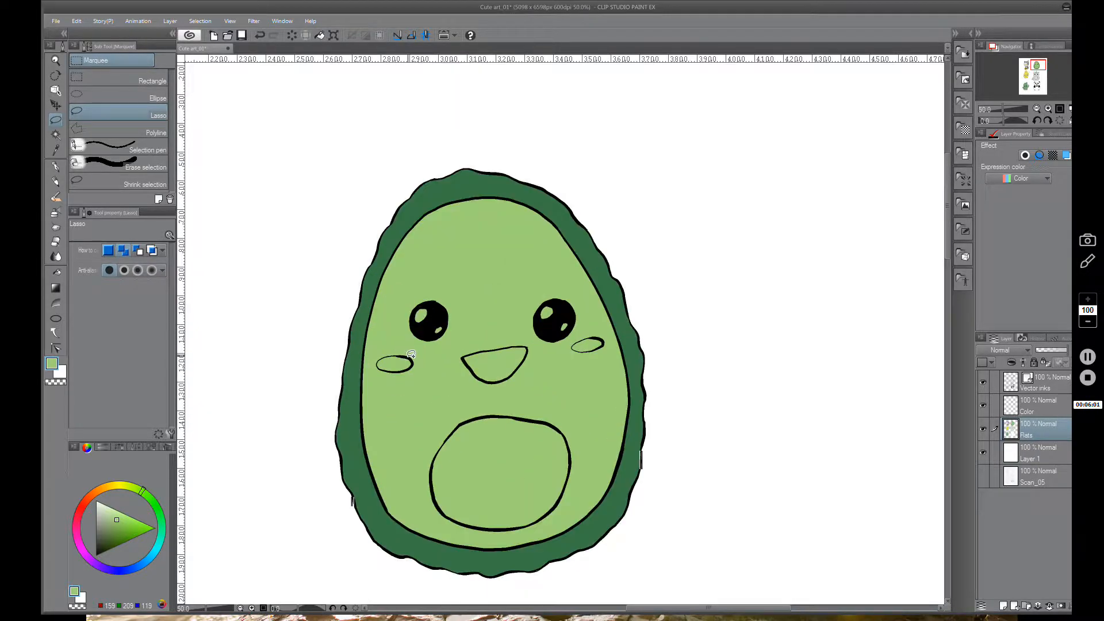
left_click_drag(388, 361, 381, 373)
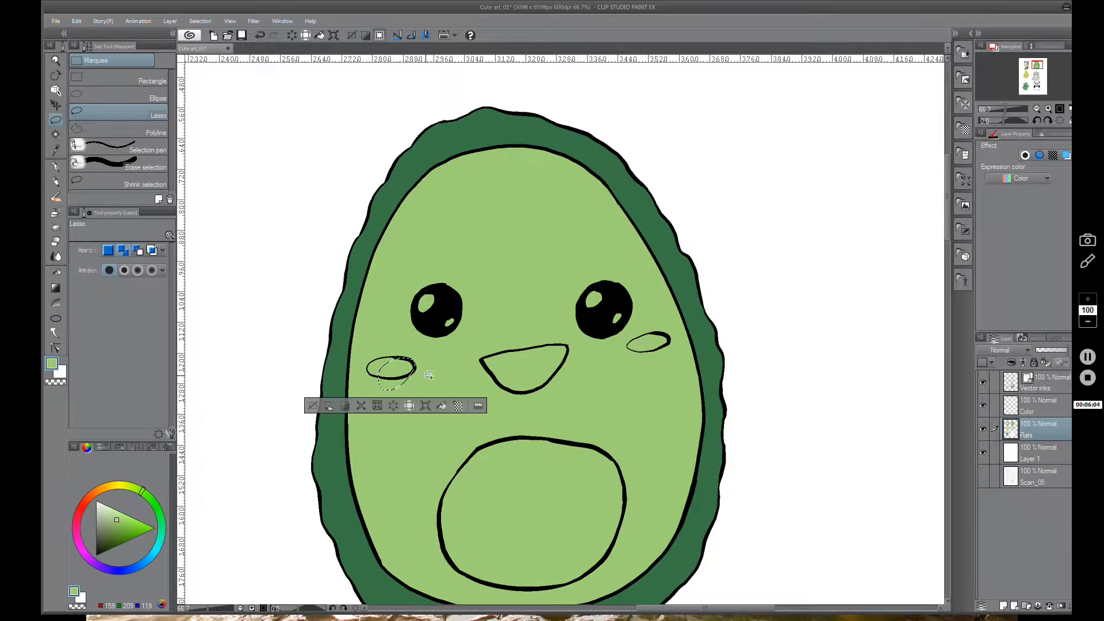
left_click(340, 375)
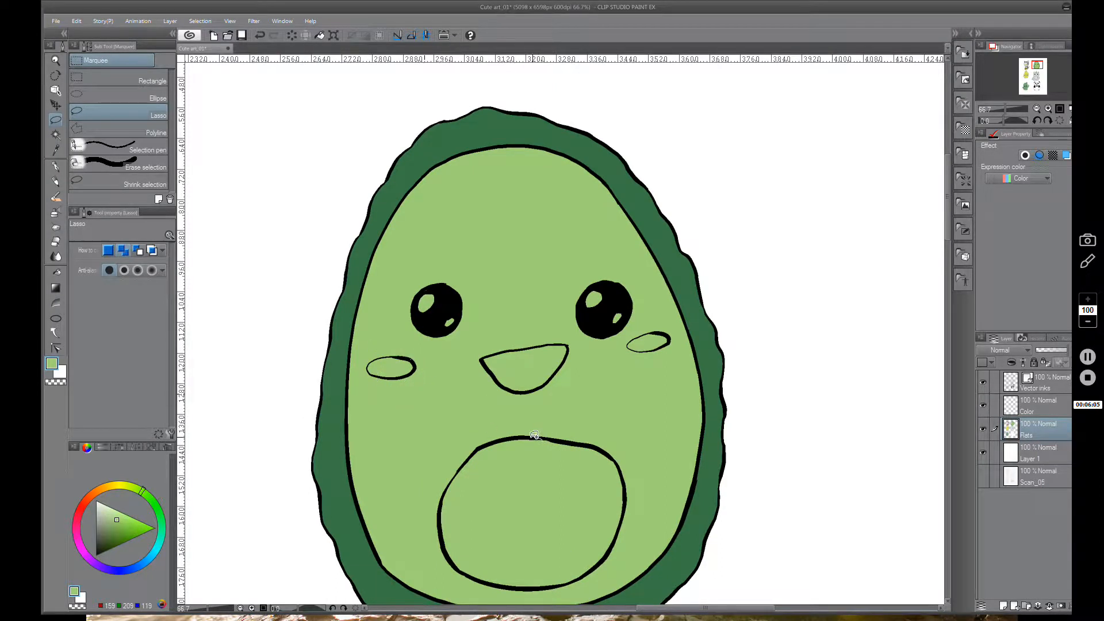
Try lassoing the avocado's belly circle, mouth and both cheeks into one combined selection, and clear it
mouse_move(535, 436)
left_mouse_down()
mouse_move(454, 555)
mouse_move(613, 517)
mouse_move(532, 437)
left_mouse_up()
mouse_move(566, 345)
left_mouse_down()
mouse_move(483, 363)
mouse_move(577, 354)
left_mouse_up()
left_click_drag(400, 358, 424, 374)
left_click_drag(650, 336, 658, 341)
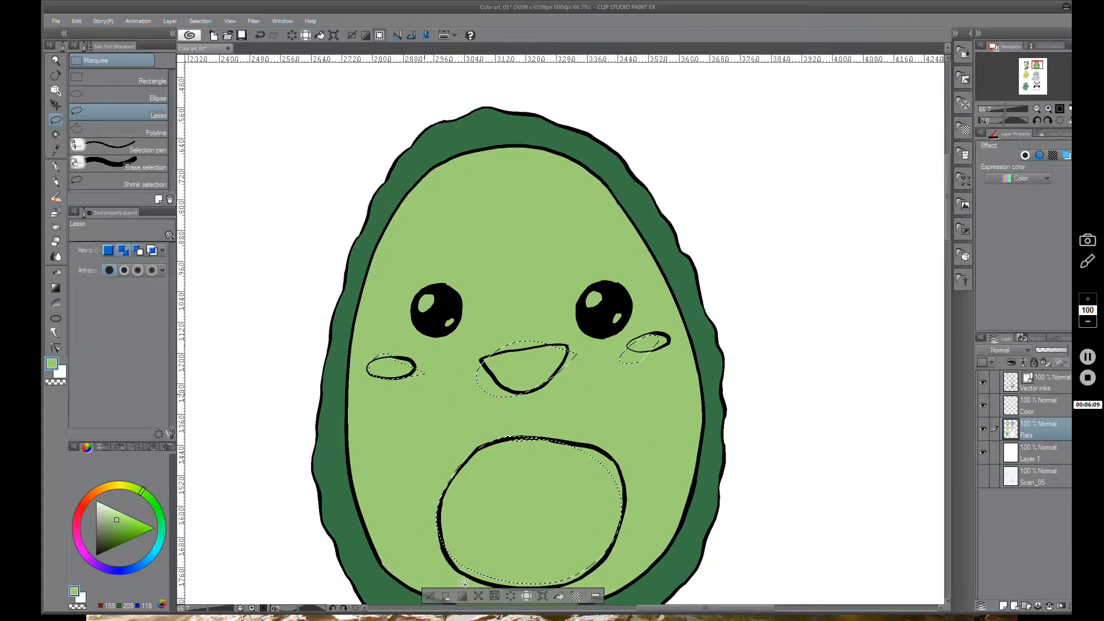
left_click(430, 596)
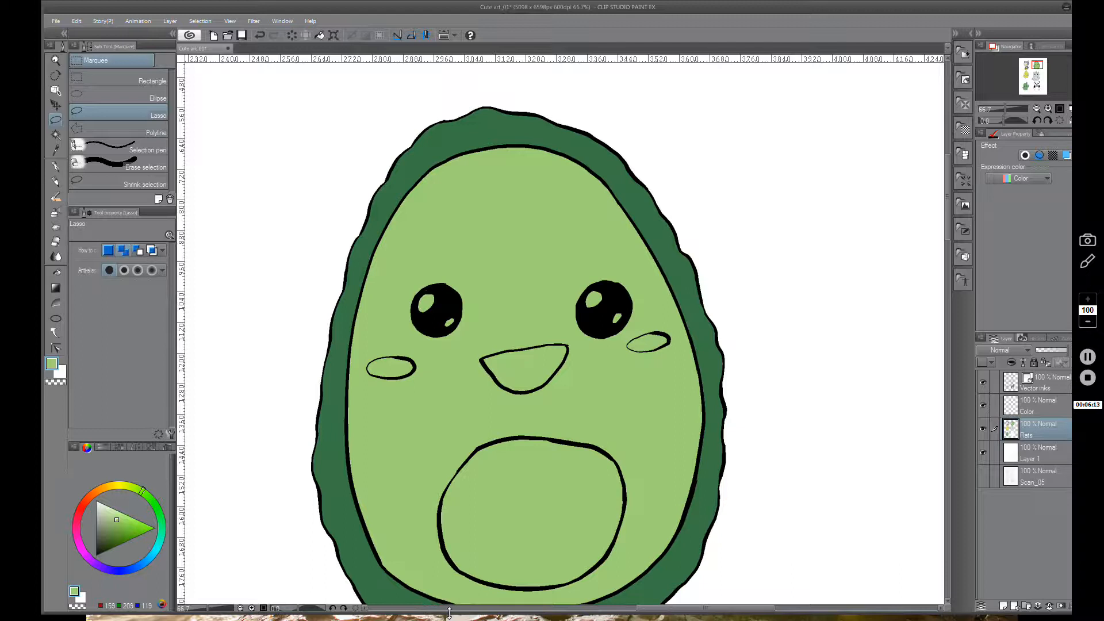
Try building a lasso selection from the lower left inner body and the adjoining part of the belly circle, and discard it
mouse_move(588, 439)
left_mouse_down()
mouse_move(514, 364)
mouse_move(517, 350)
left_mouse_up()
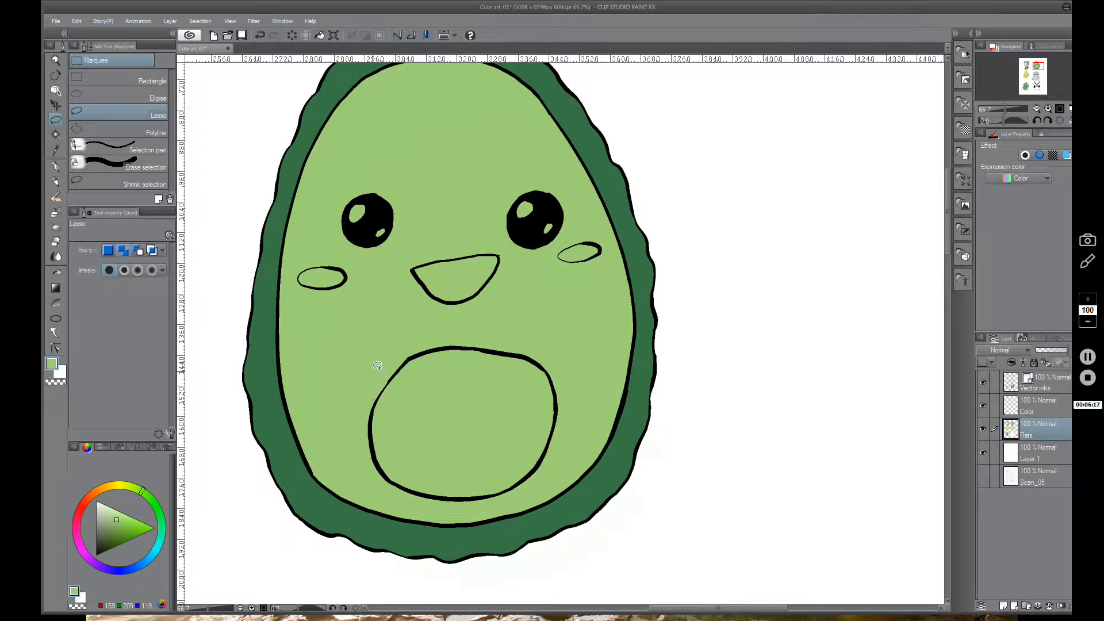
left_click_drag(334, 332, 405, 359)
mouse_move(377, 399)
left_mouse_down()
mouse_move(380, 463)
mouse_move(341, 501)
left_mouse_up()
left_click_drag(345, 323, 344, 324)
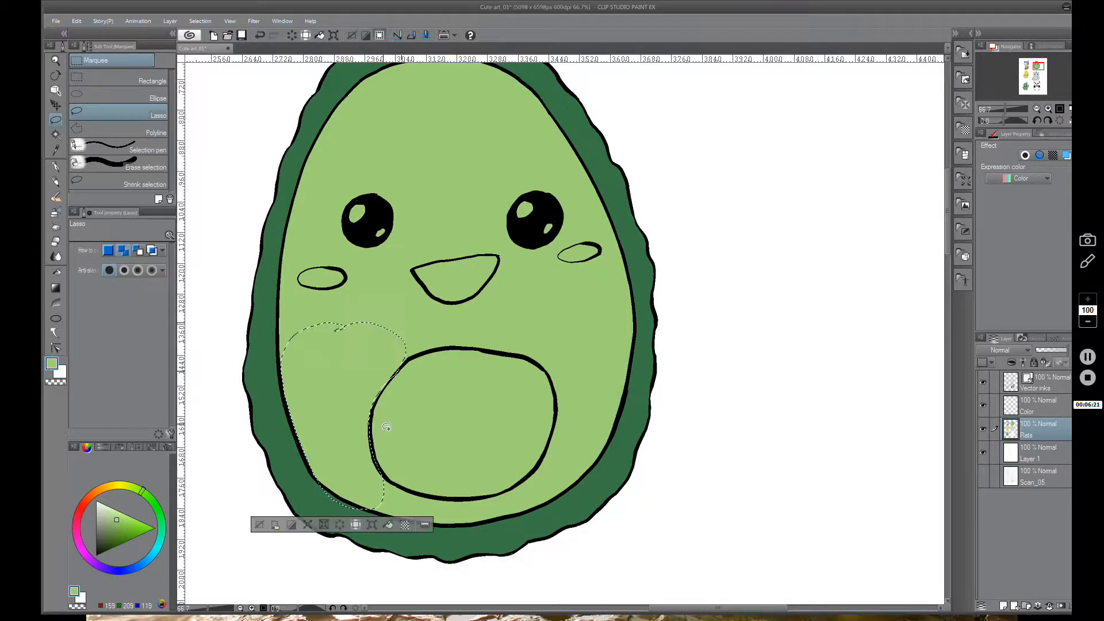
mouse_move(396, 371)
left_mouse_down()
mouse_move(373, 428)
mouse_move(386, 477)
mouse_move(483, 382)
mouse_move(440, 347)
left_mouse_up()
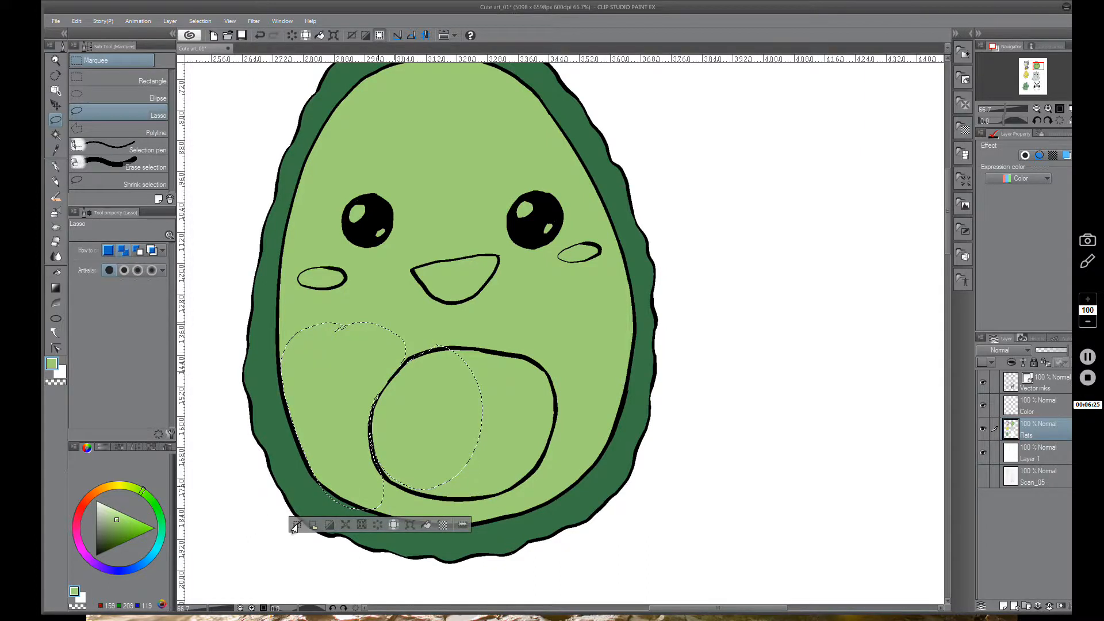
key("ctrl+d")
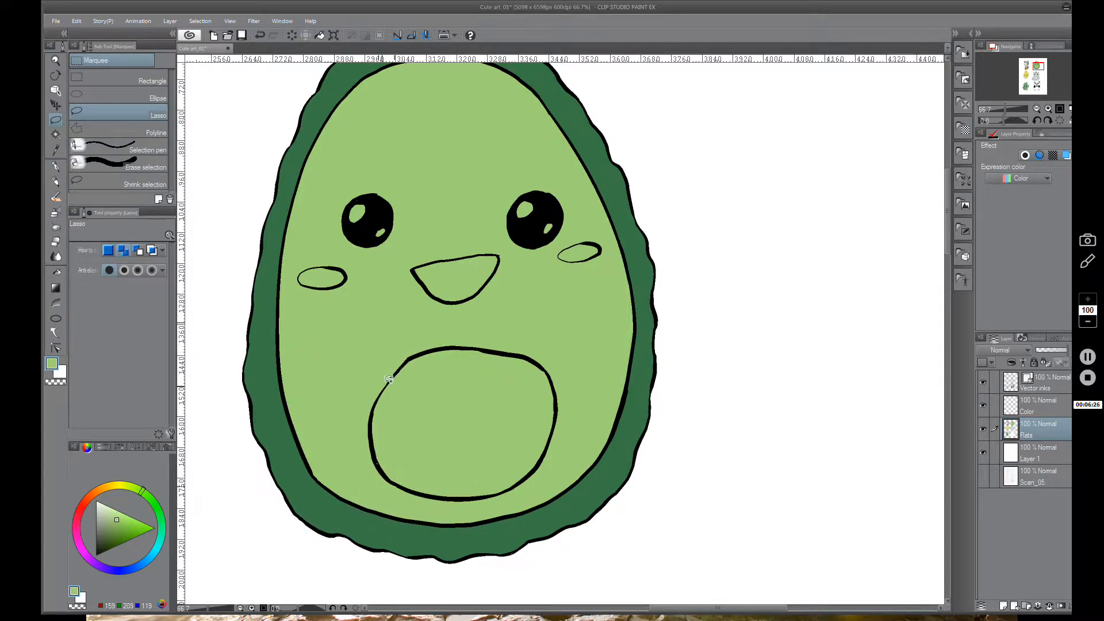
Examine the flat colours of the avocado and cat with the Vector inks layer temporarily hidden, and show the layer again
left_click(982, 382)
scroll(343, 414, "down", 2)
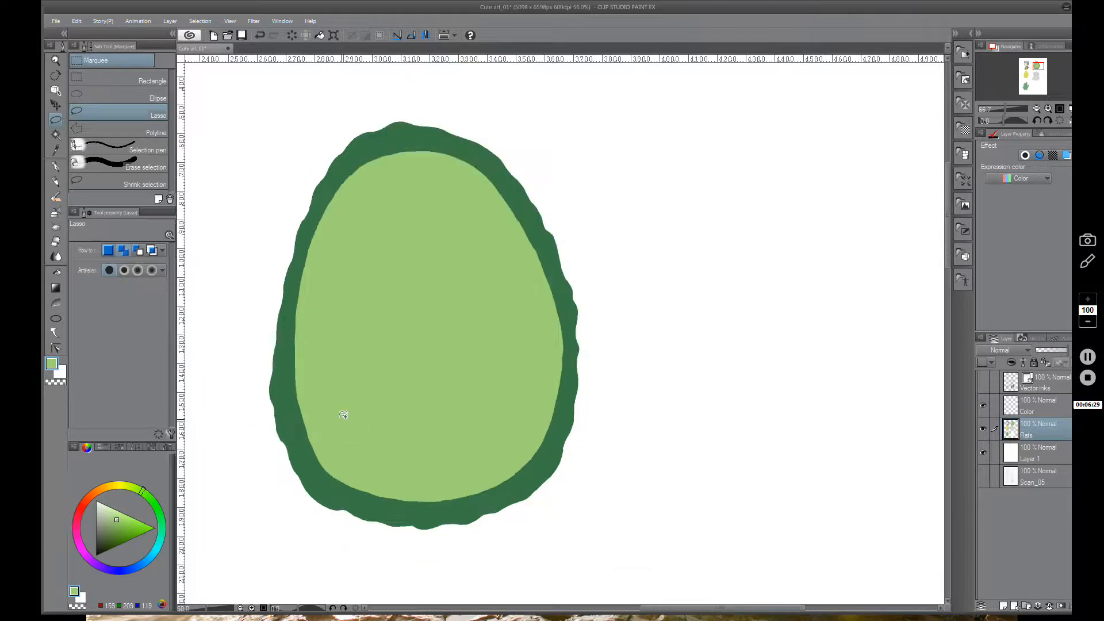
left_click_drag(347, 382, 680, 367)
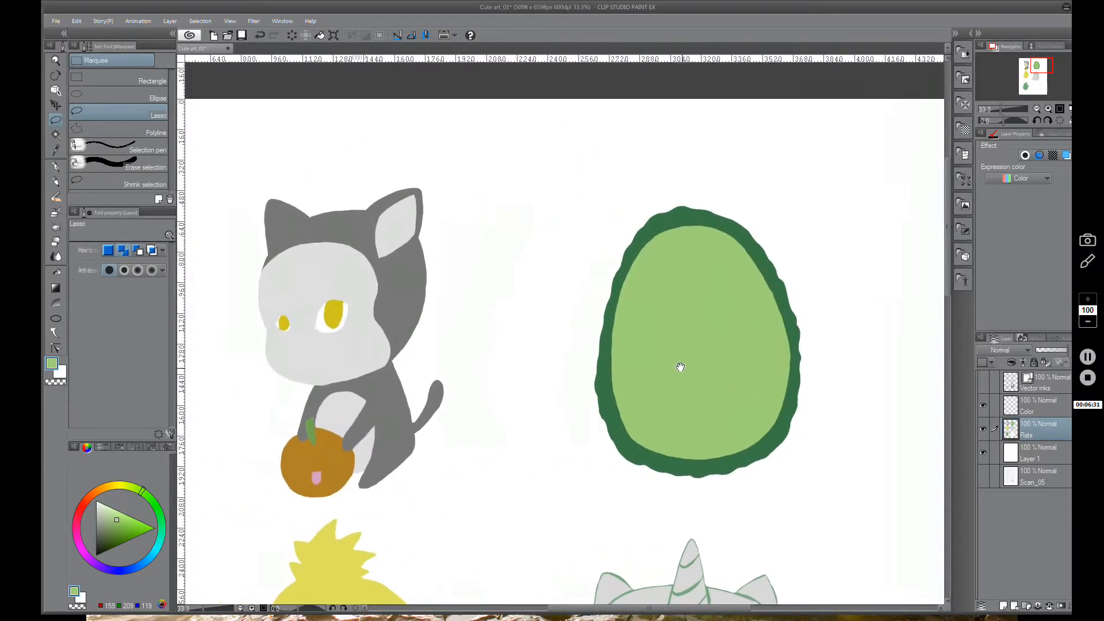
left_click_drag(760, 396, 738, 382)
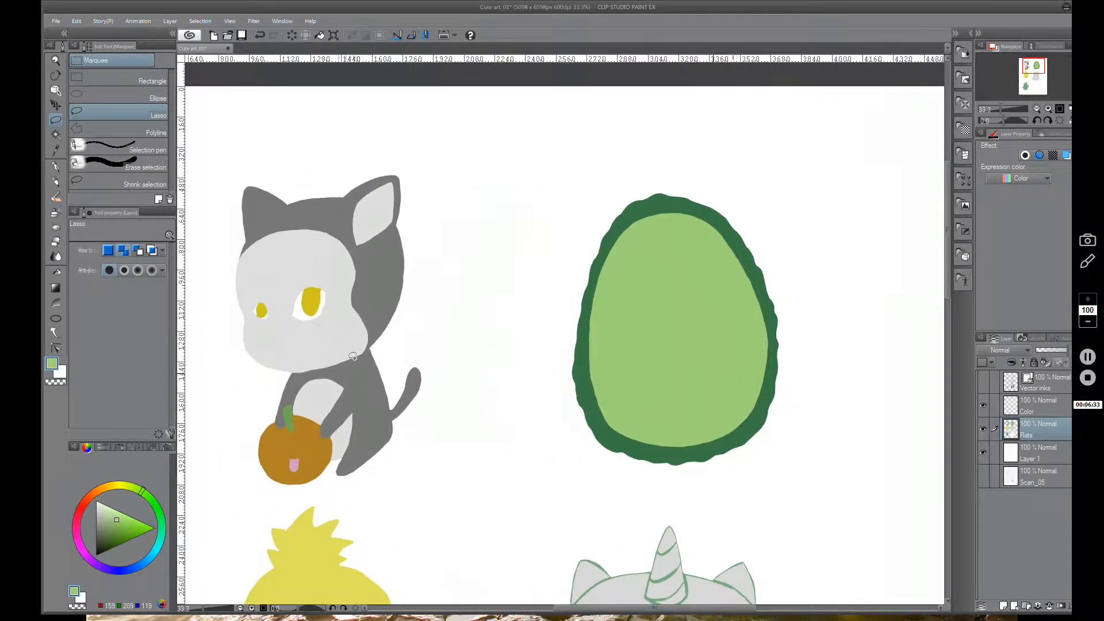
left_click_drag(342, 379, 298, 414)
left_click(233, 430)
left_click(982, 383)
Save the Cute art_01 illustration with the avocado's new flat colours
scroll(710, 326, "up", 2)
left_click_drag(819, 396, 630, 379)
mouse_move(544, 307)
left_mouse_down()
mouse_move(568, 311)
mouse_move(560, 305)
left_mouse_up()
scroll(553, 300, "down", 1)
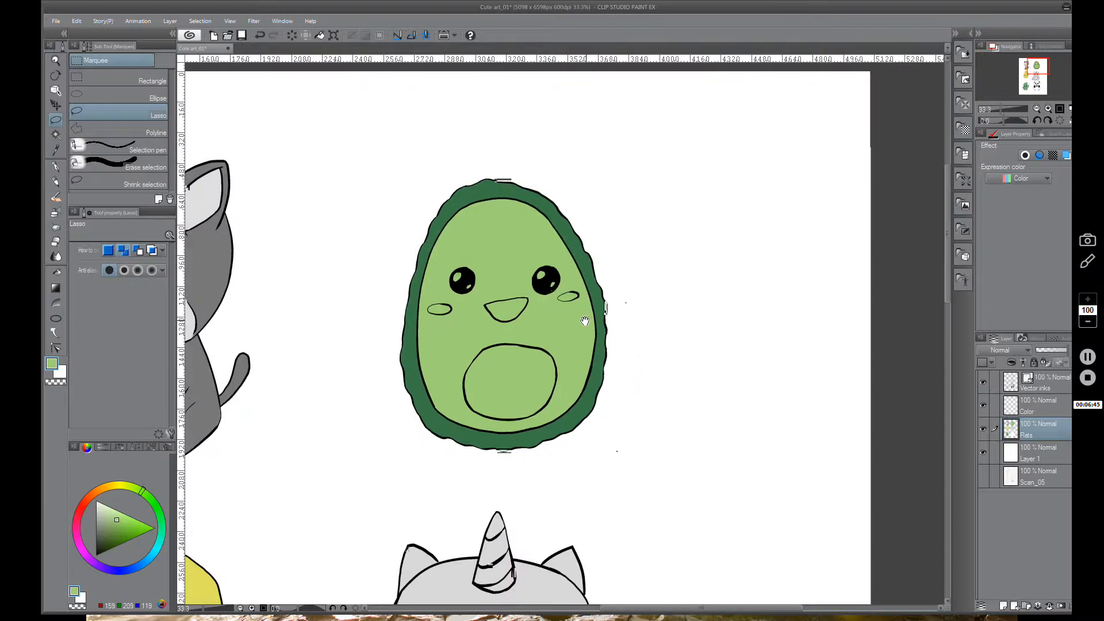
left_click(87, 71)
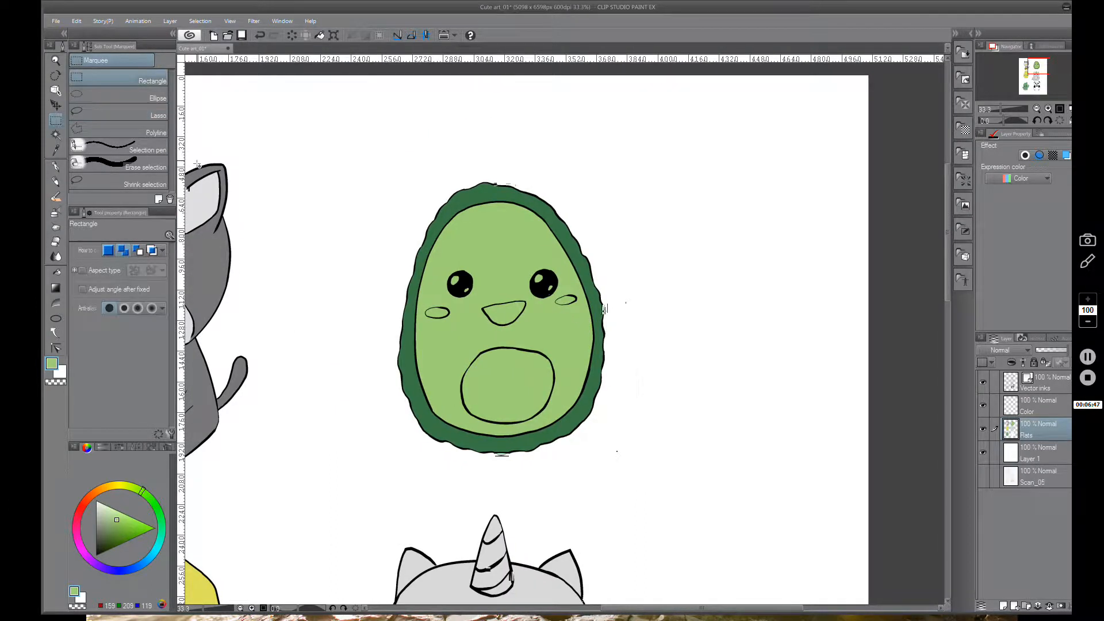
left_click(241, 36)
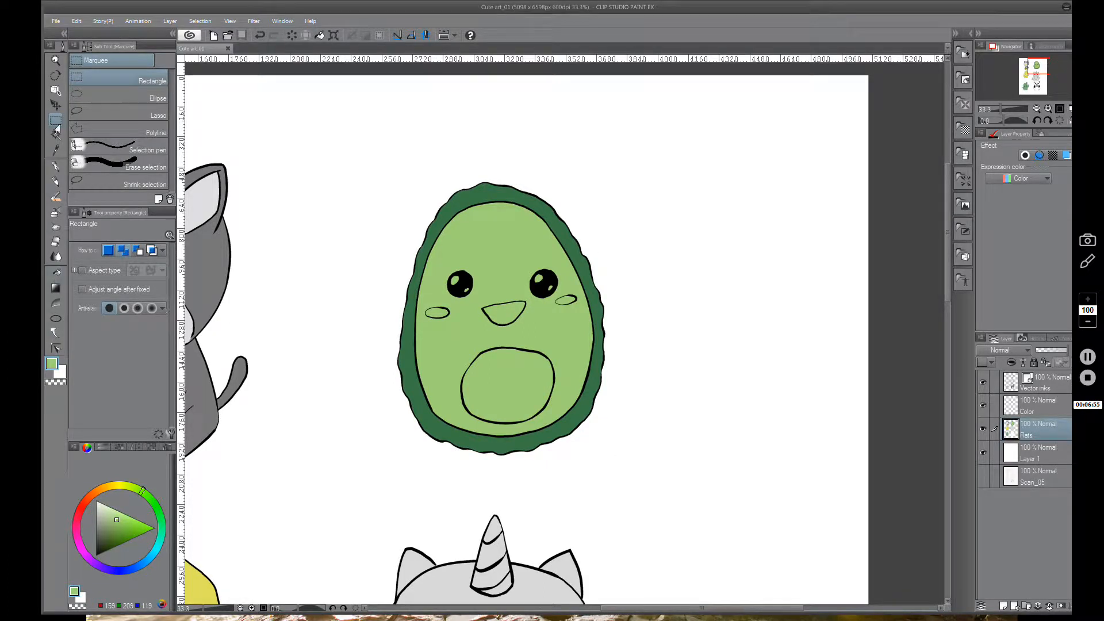
Draw a rough black square frame around the avocado on the Flats layer with the G-pen
left_click(56, 167)
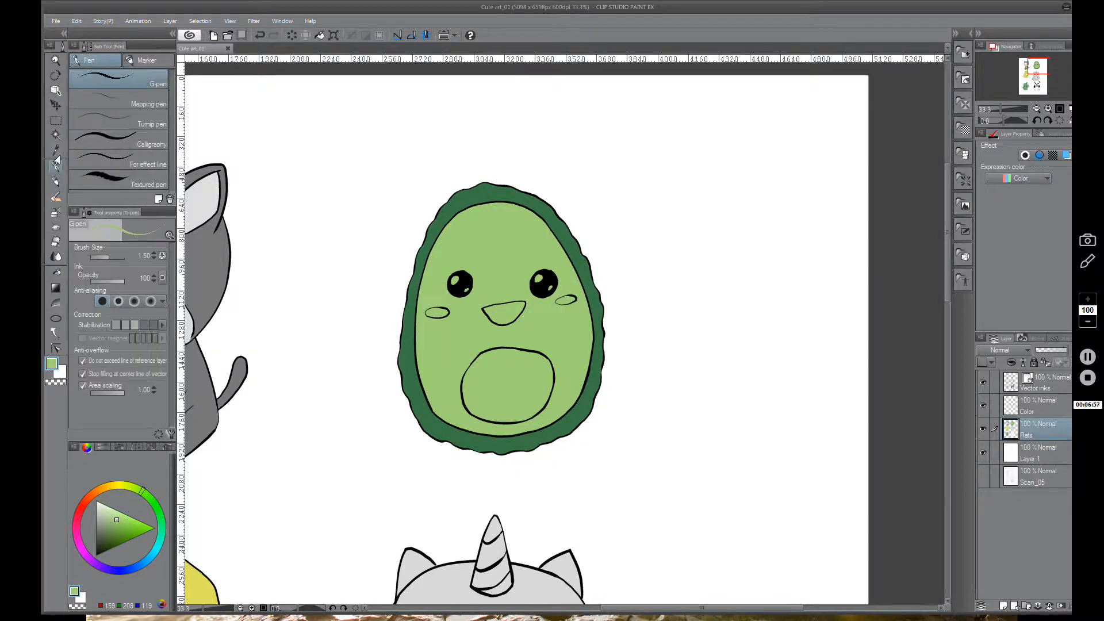
mouse_move(346, 135)
left_mouse_down()
mouse_move(340, 271)
mouse_move(368, 475)
mouse_move(631, 463)
left_mouse_up()
key("ctrl+z")
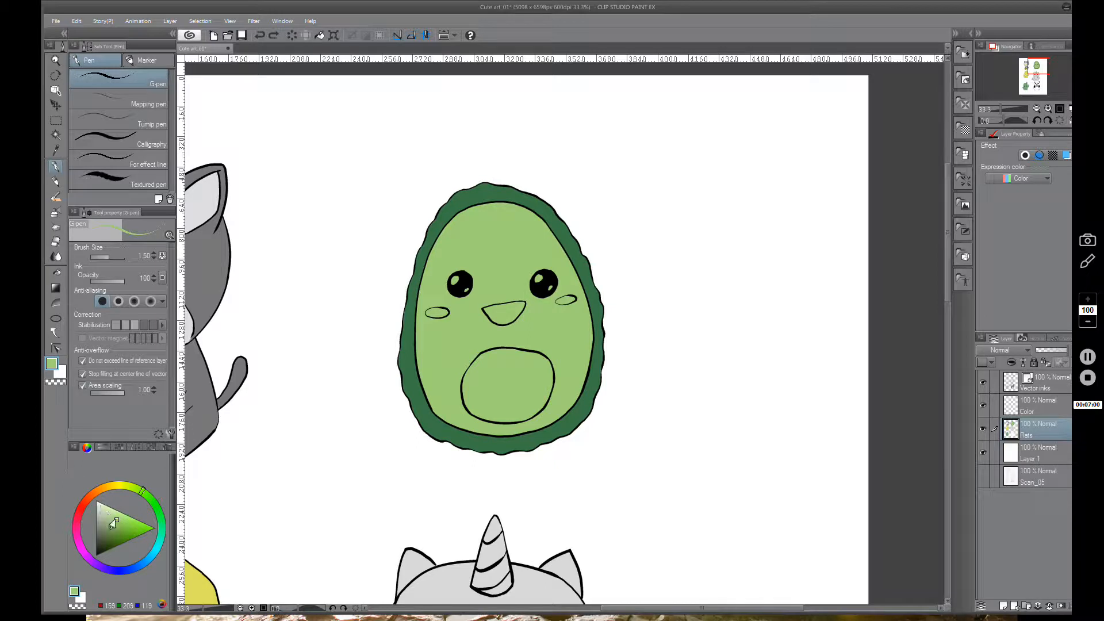
mouse_move(108, 526)
left_mouse_down()
mouse_move(85, 547)
mouse_move(92, 562)
left_mouse_up()
mouse_move(298, 108)
left_mouse_down()
mouse_move(309, 315)
mouse_move(293, 471)
mouse_move(320, 487)
mouse_move(544, 476)
mouse_move(698, 488)
mouse_move(692, 113)
mouse_move(298, 110)
left_mouse_up()
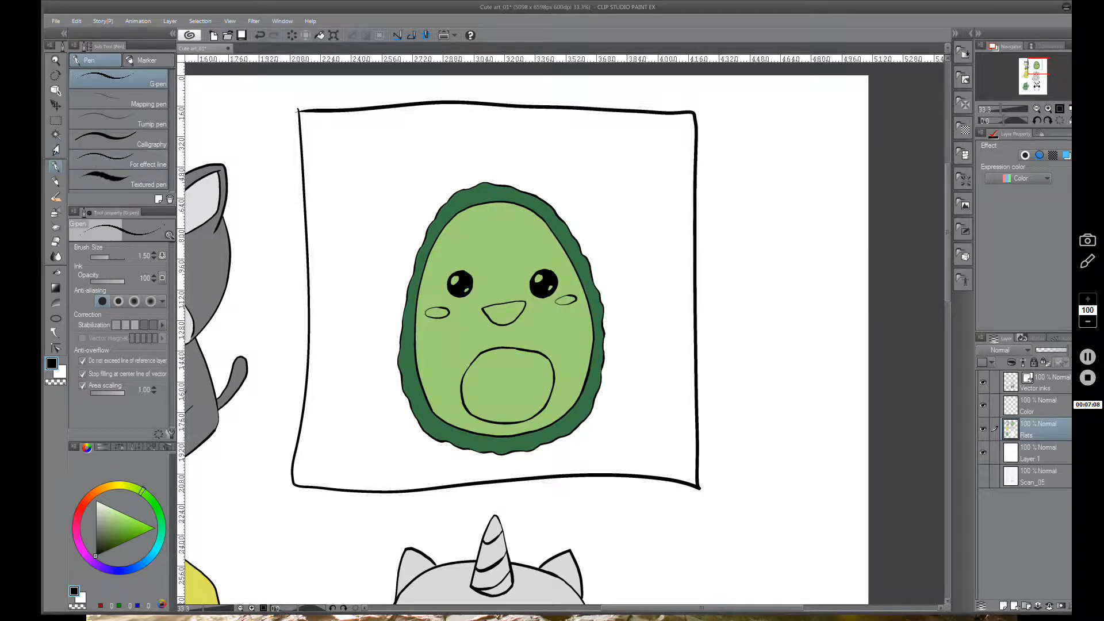
Draw a horizon line with a tree on each side of the avocado and a small chair in the frame's lower left area
mouse_move(308, 311)
left_mouse_down()
mouse_move(311, 332)
mouse_move(343, 330)
mouse_move(341, 270)
mouse_move(362, 265)
mouse_move(377, 291)
mouse_move(354, 322)
mouse_move(404, 329)
left_mouse_up()
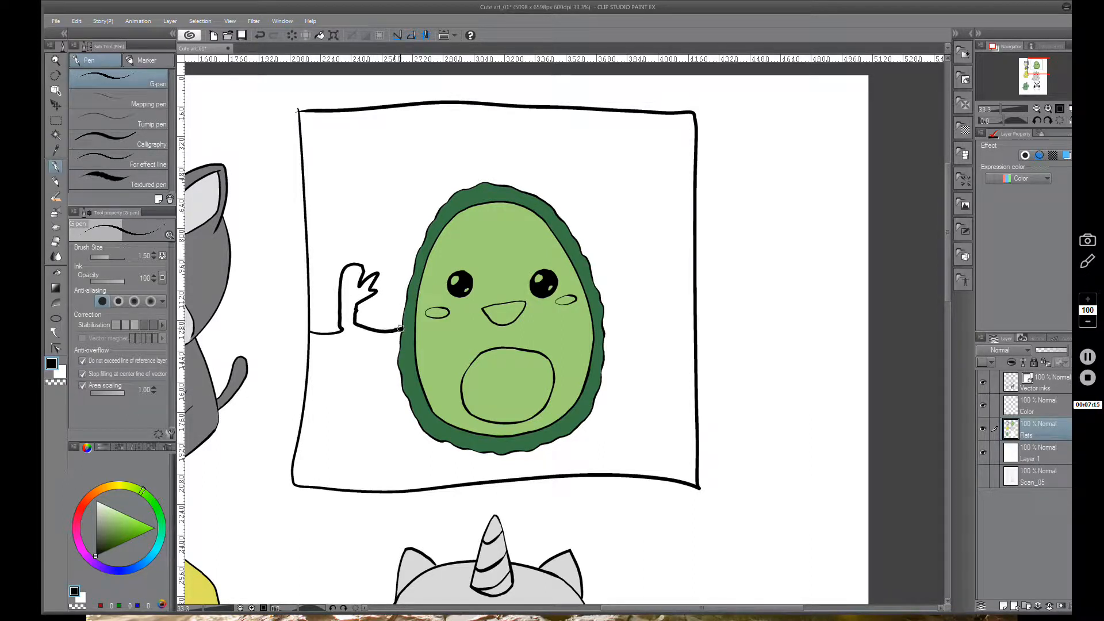
mouse_move(602, 325)
left_mouse_down()
mouse_move(599, 265)
mouse_move(615, 247)
mouse_move(646, 248)
mouse_move(663, 268)
mouse_move(633, 286)
mouse_move(628, 322)
mouse_move(691, 321)
left_mouse_up()
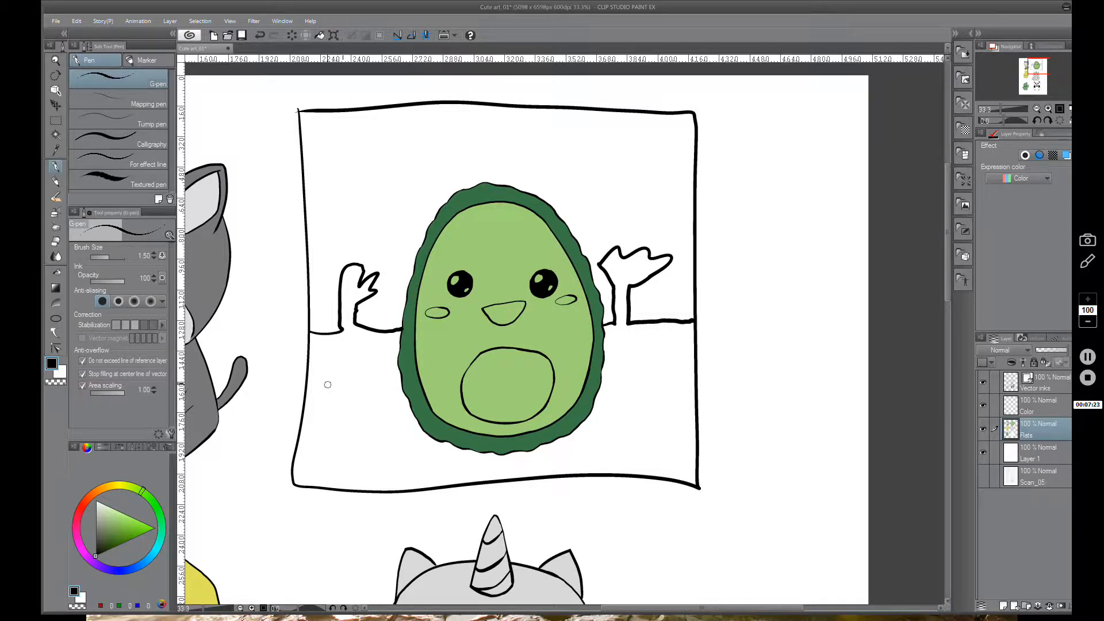
mouse_move(333, 369)
left_mouse_down()
mouse_move(333, 402)
mouse_move(355, 385)
mouse_move(353, 413)
left_mouse_up()
mouse_move(352, 413)
left_mouse_down()
mouse_move(371, 404)
mouse_move(369, 422)
mouse_move(334, 427)
mouse_move(356, 411)
mouse_move(366, 427)
mouse_move(366, 407)
left_mouse_up()
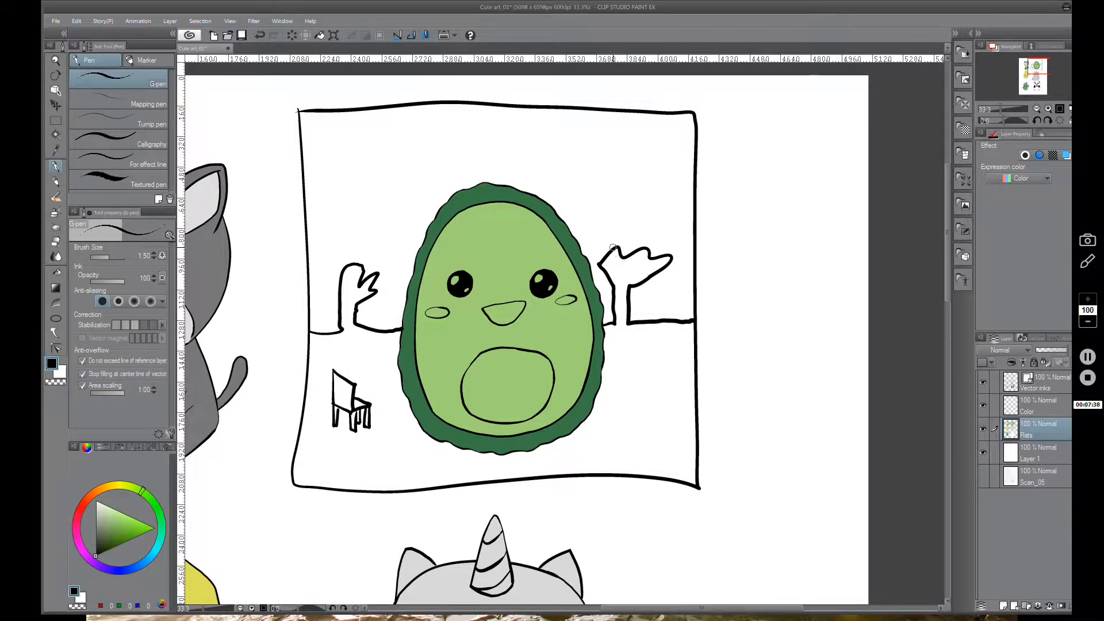
Select the area inside the drawn frame with the Rectangle marquee and set the drawing colour to turquoise blue
left_click(56, 120)
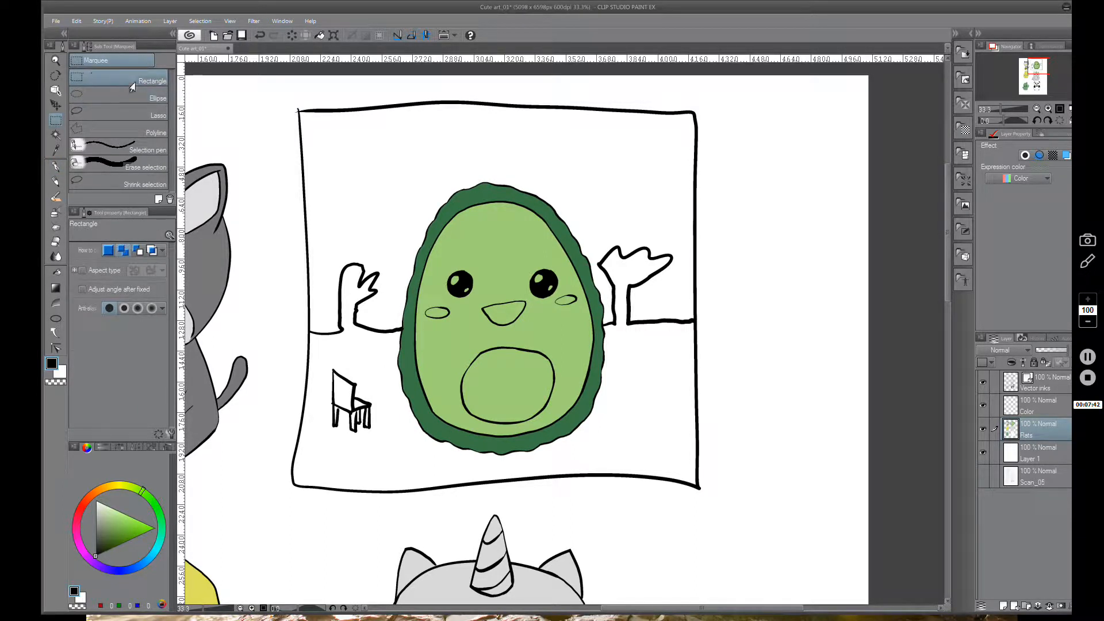
left_click_drag(298, 110, 698, 480)
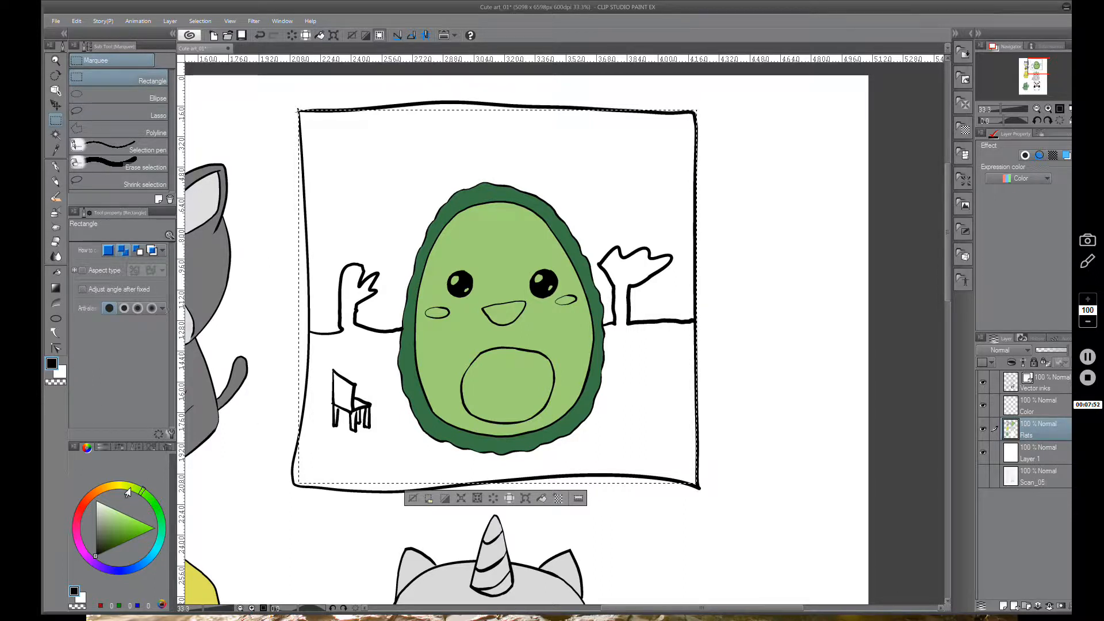
mouse_move(131, 492)
left_mouse_down()
mouse_move(161, 535)
mouse_move(130, 532)
left_mouse_up()
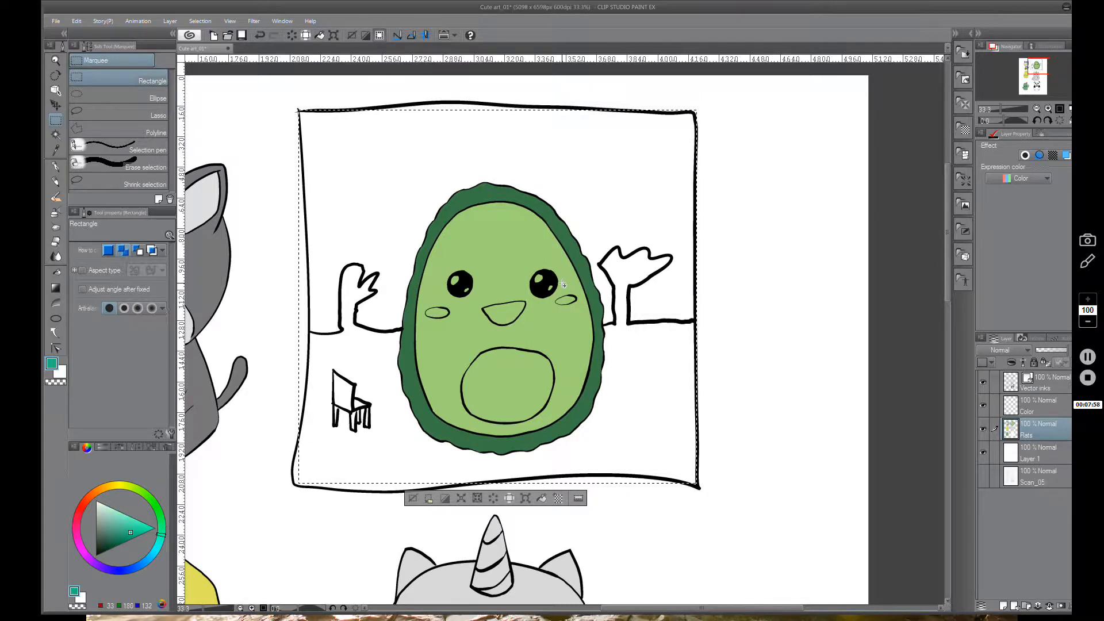
left_click(154, 551)
left_click(125, 528)
left_click_drag(126, 527, 129, 527)
left_click(120, 521)
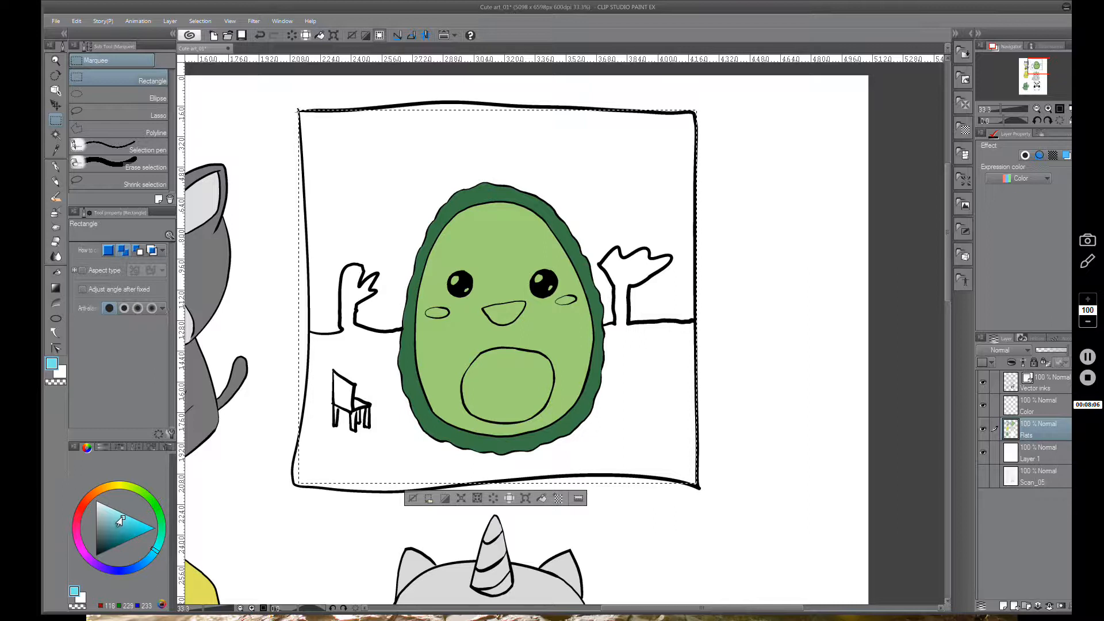
left_click_drag(123, 517, 128, 525)
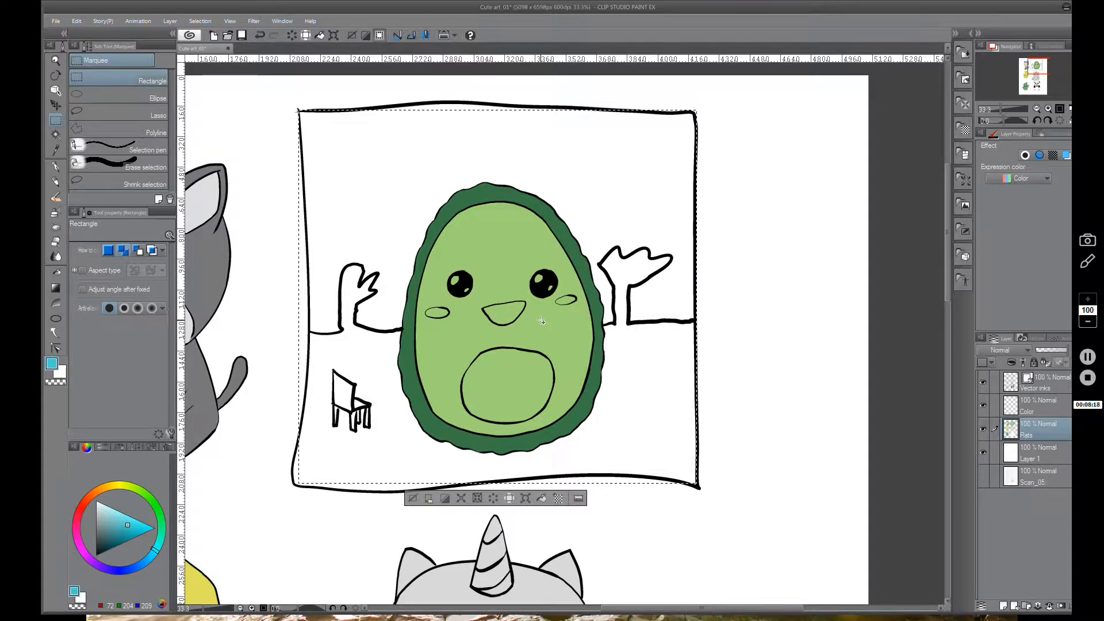
Try filling the rectangular selection with turquoise blue directly on the Flats layer
left_click(541, 499)
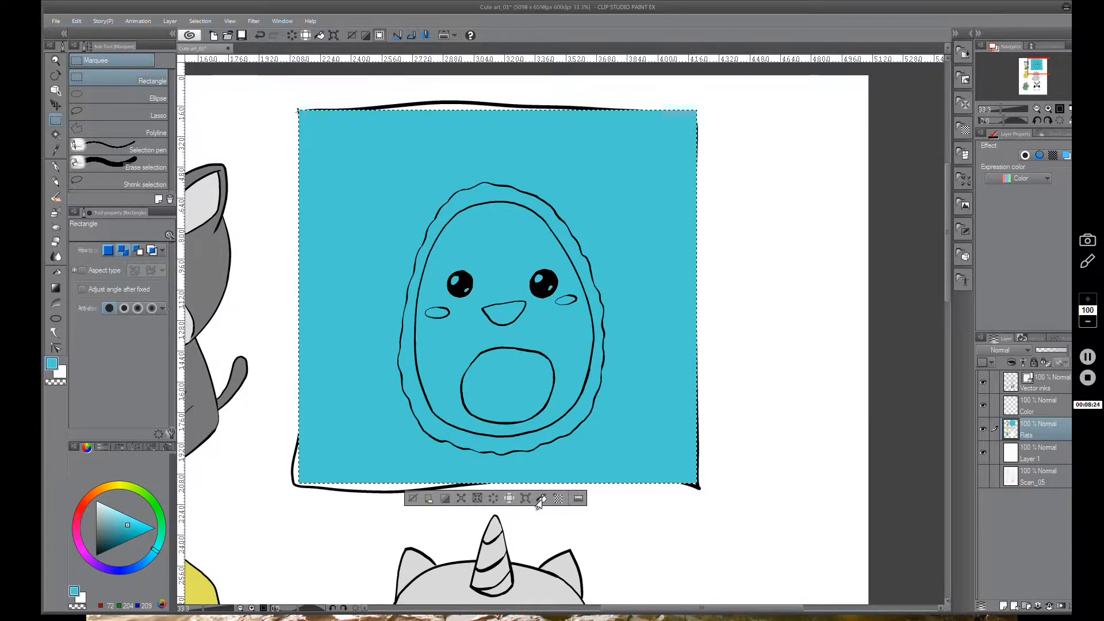
key("ctrl+z")
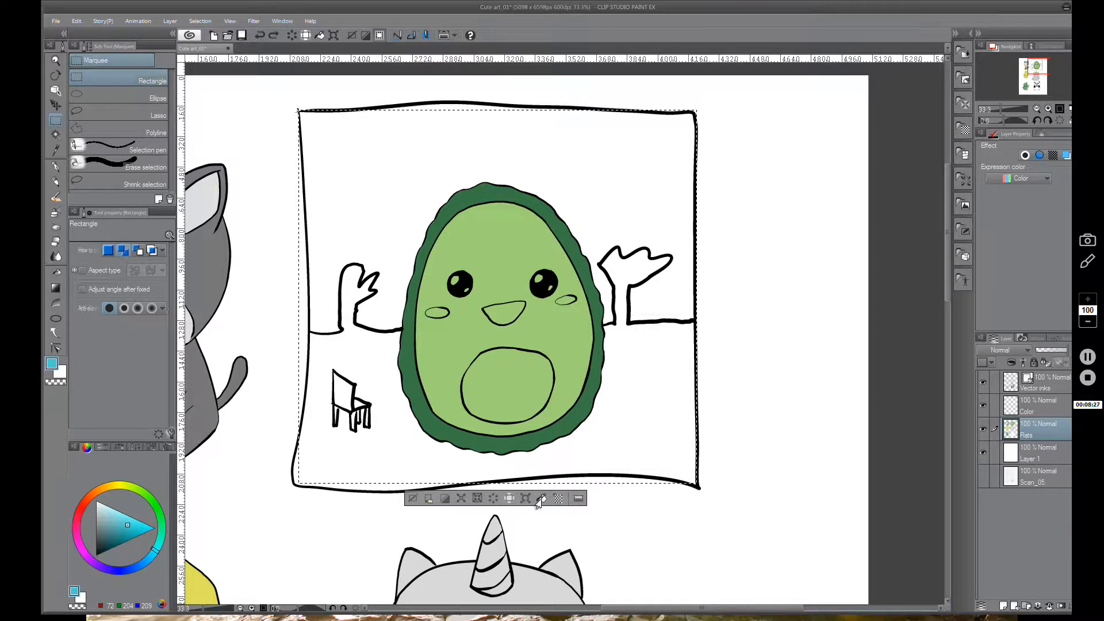
Create a new layer beneath the Flats layer and fill the rectangular selection on it with turquoise blue
left_click(1003, 607)
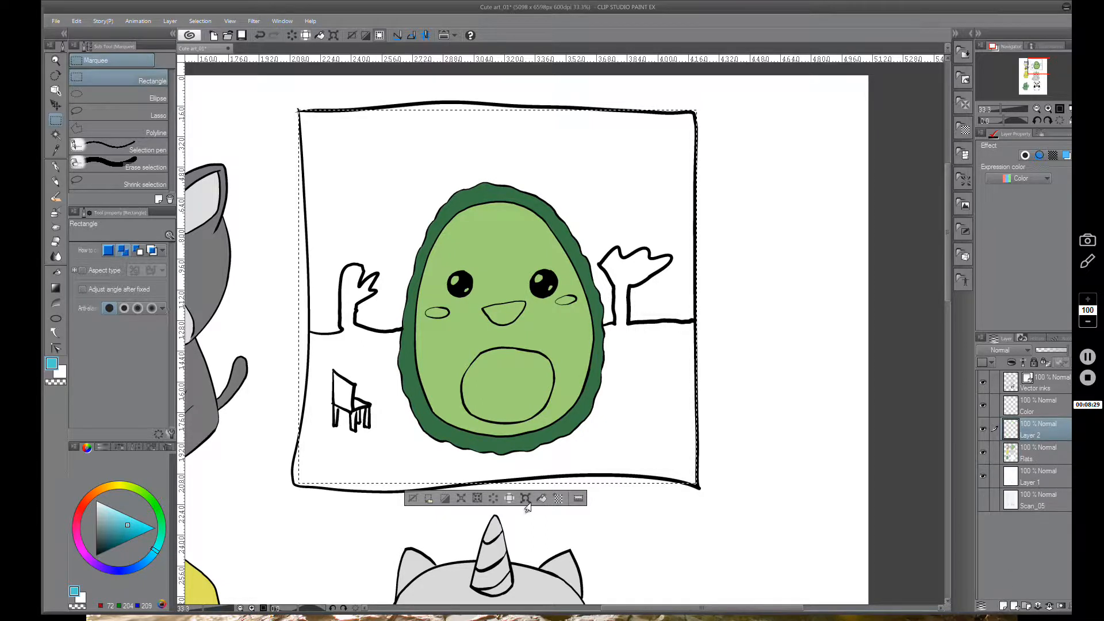
left_click_drag(1028, 436, 1025, 457)
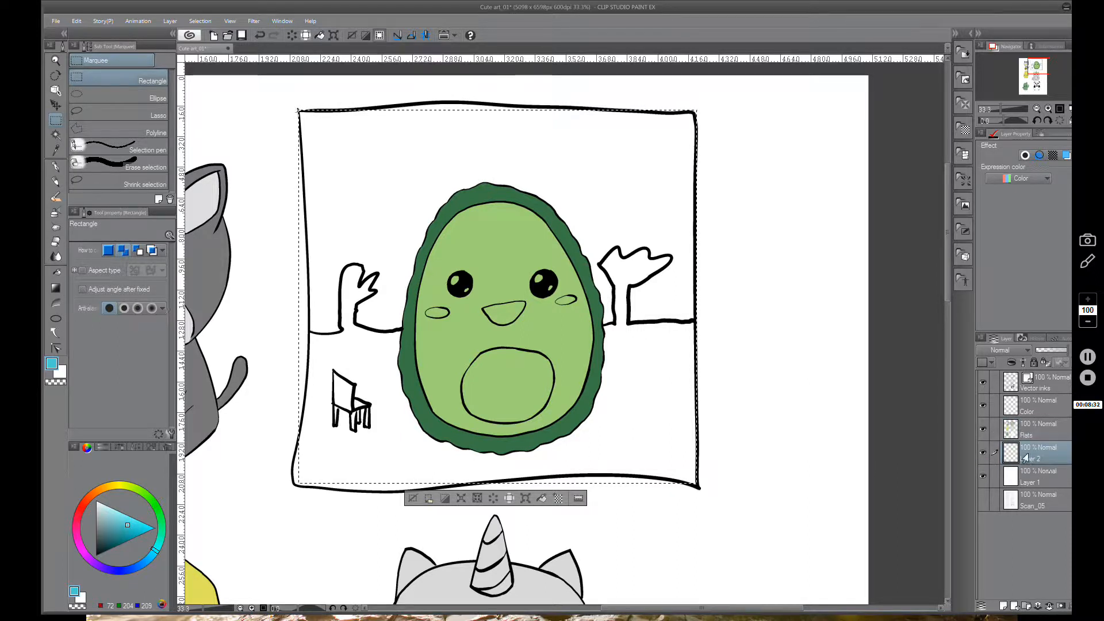
left_click(983, 430)
left_click(983, 431)
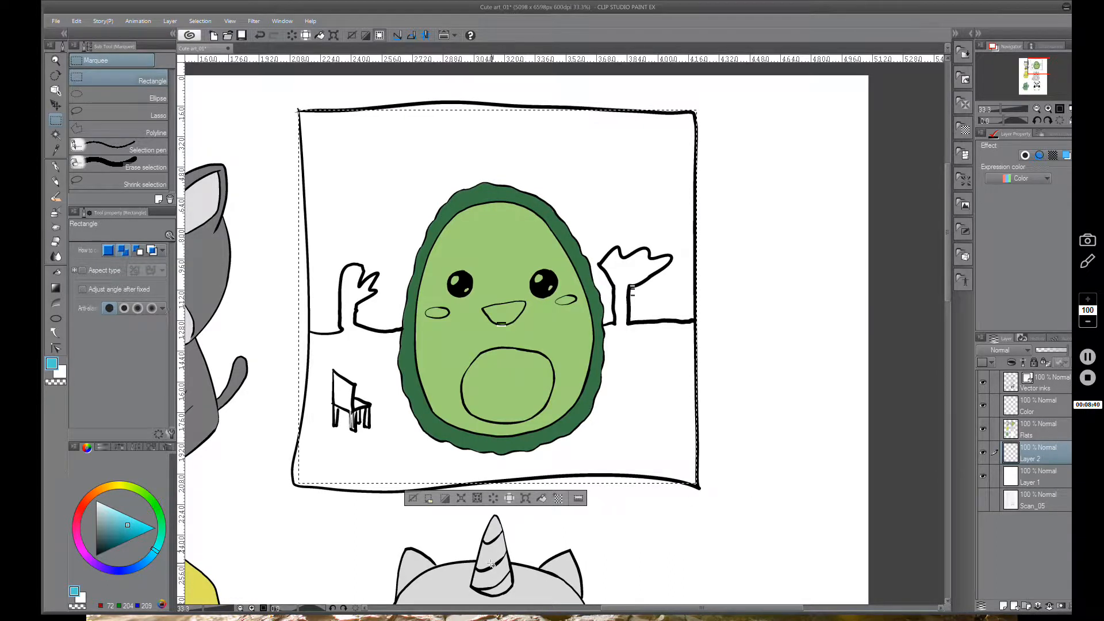
left_click(542, 498)
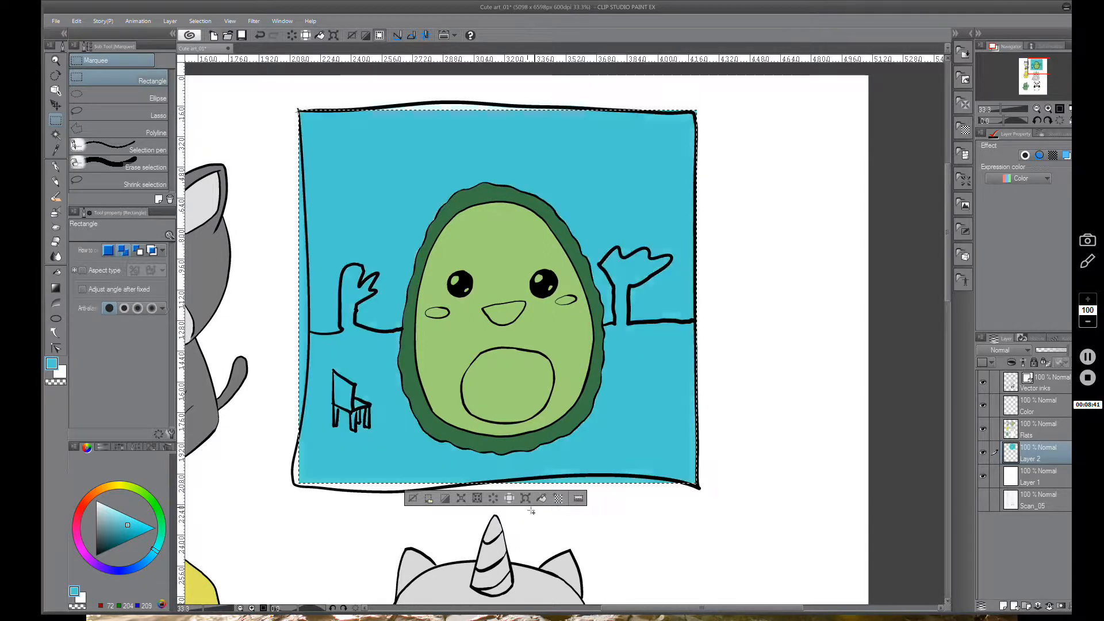
Try to subtract the sky from the rectangular selection with the Lasso, tracing the horizon and tree outlines
left_click(79, 120)
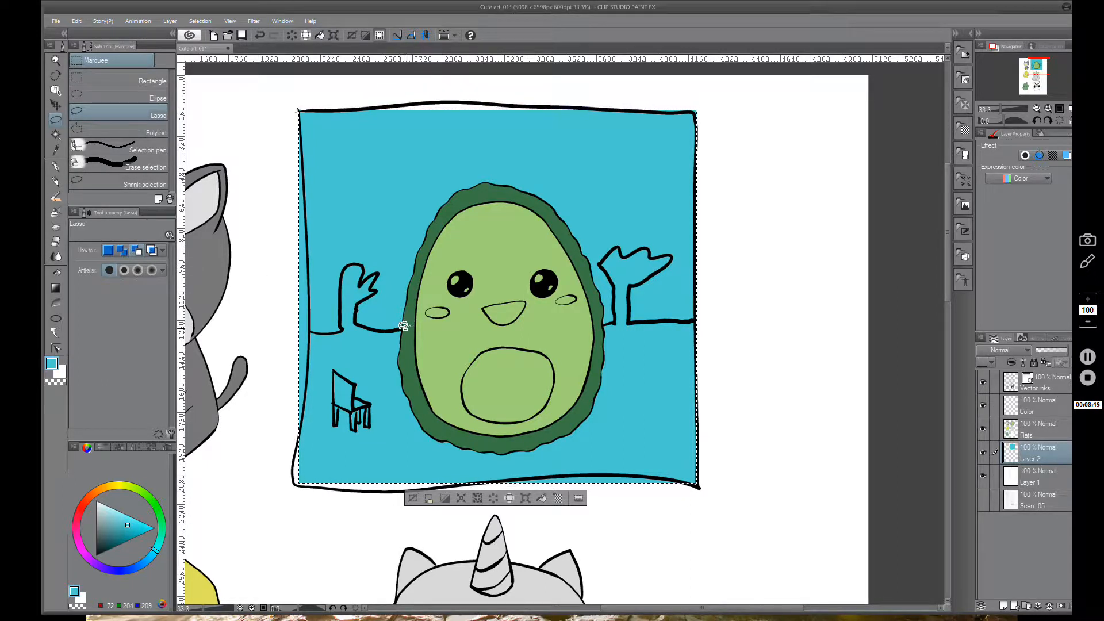
left_click_drag(374, 326, 363, 321)
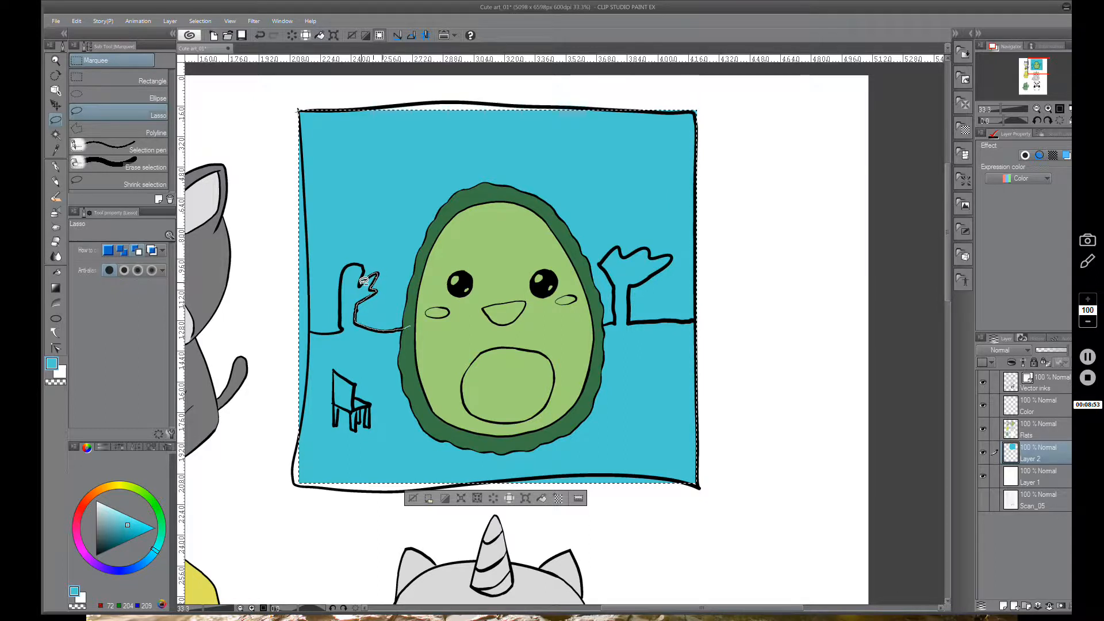
left_click_drag(364, 280, 367, 268)
mouse_move(344, 324)
left_mouse_down()
mouse_move(306, 331)
mouse_move(265, 224)
left_mouse_up()
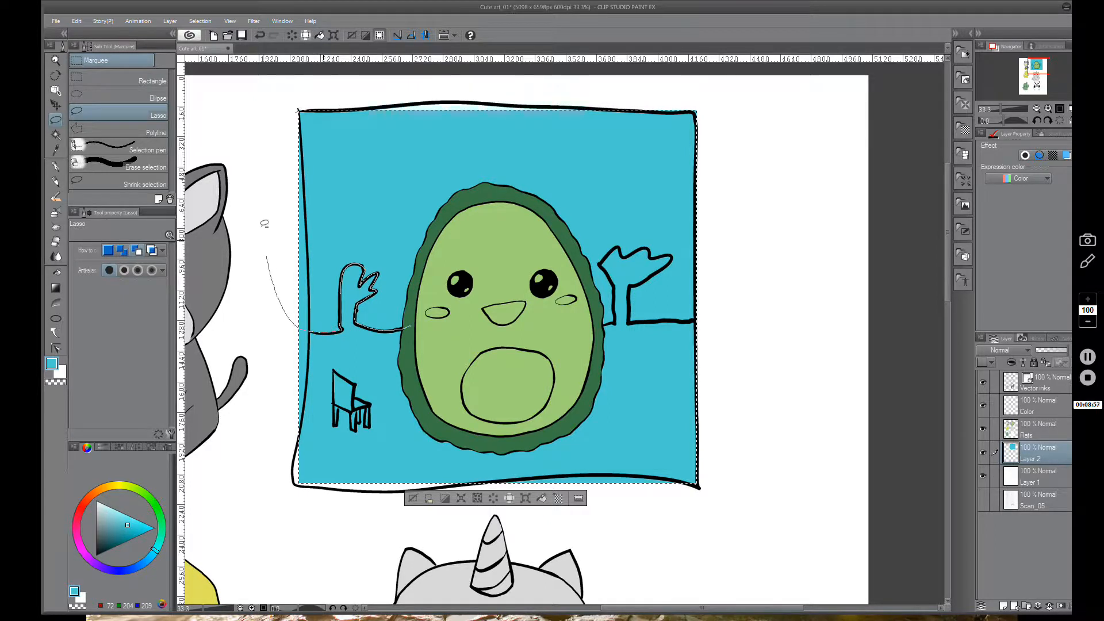
mouse_move(516, 73)
left_mouse_down()
mouse_move(732, 102)
mouse_move(764, 190)
mouse_move(693, 318)
left_mouse_up()
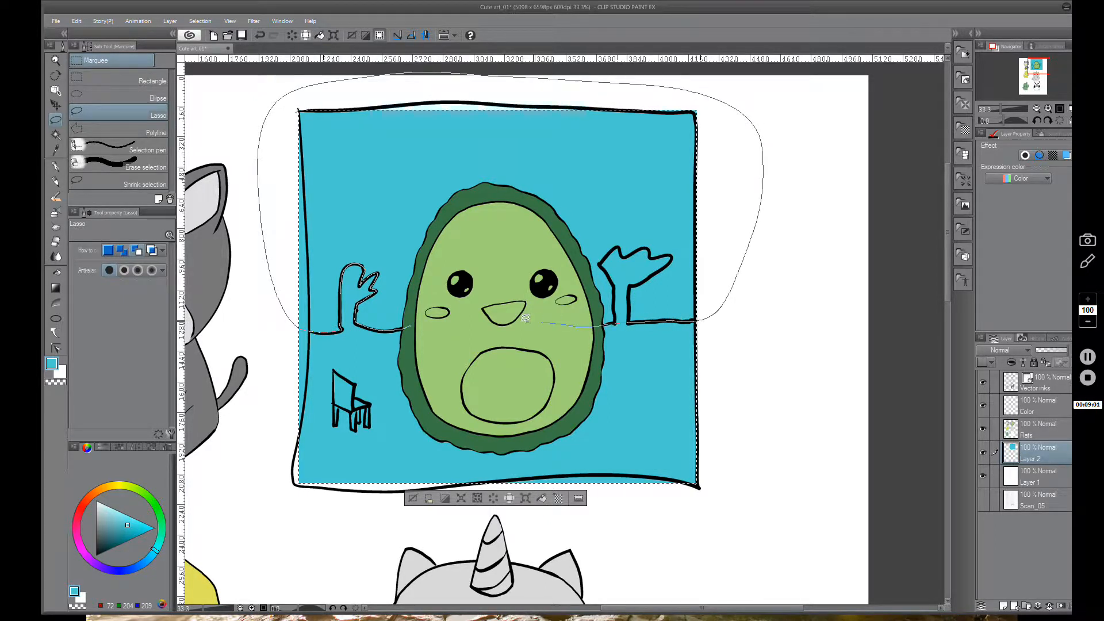
left_click_drag(525, 318, 506, 321)
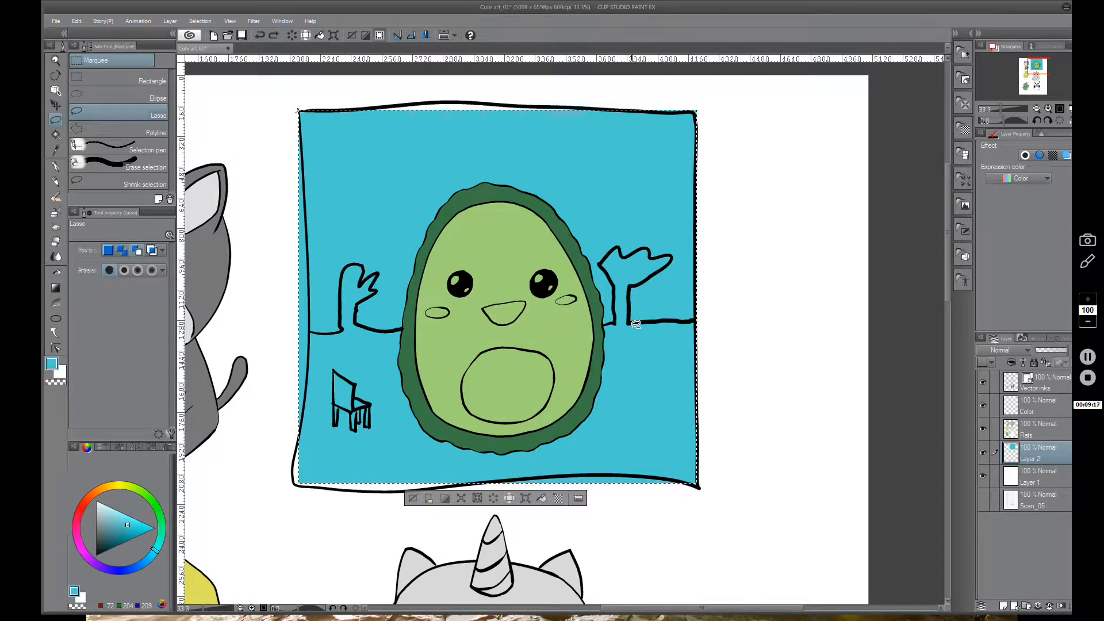
Subtract the sky from the rectangular selection with the Lasso, following the horizon and both trees so only trees and ground stay selected
left_click_drag(696, 318, 631, 319)
left_click_drag(772, 237, 721, 236)
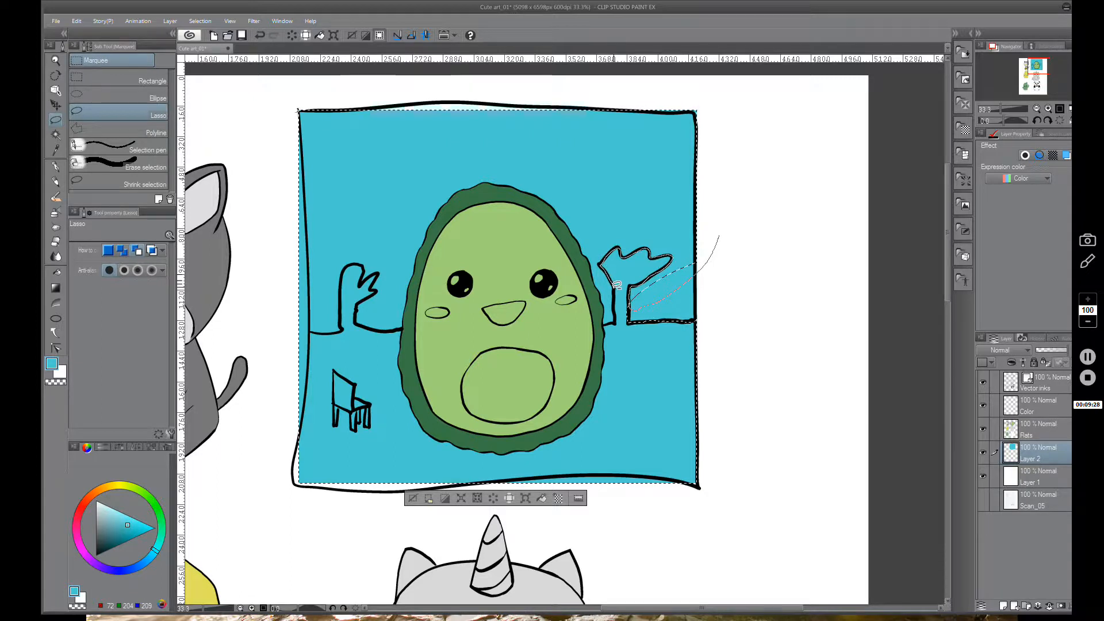
left_click_drag(612, 321, 580, 323)
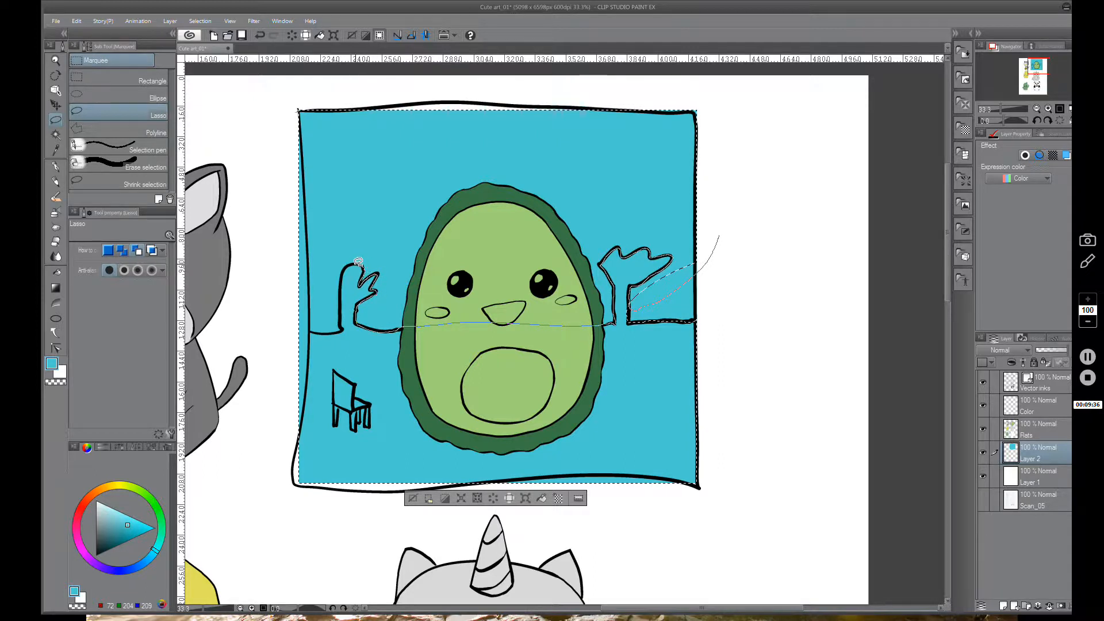
left_click_drag(342, 299, 342, 318)
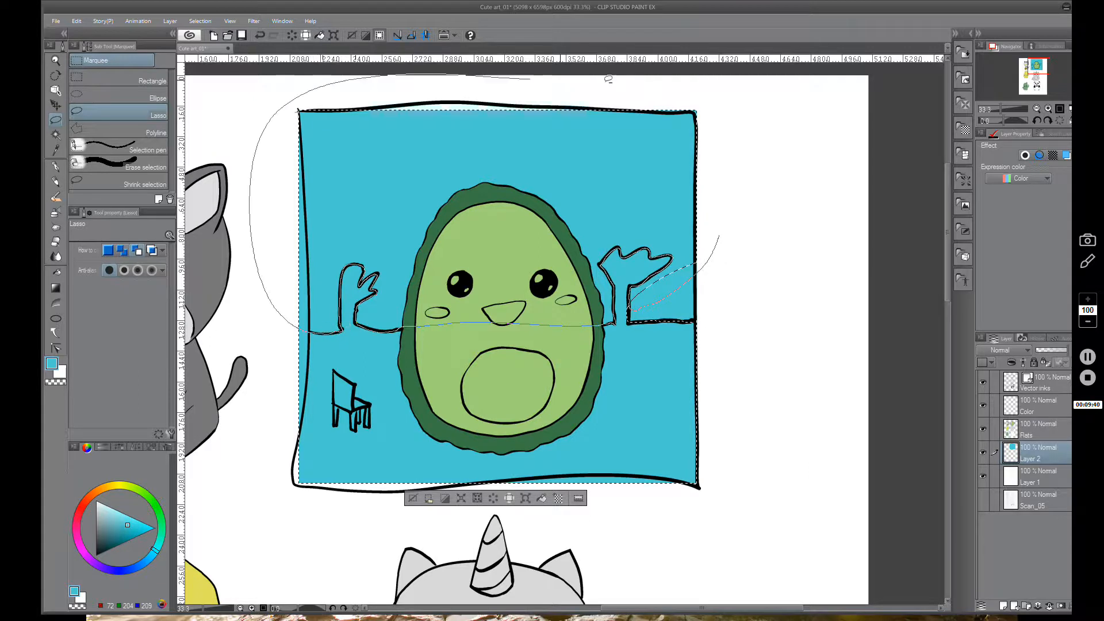
left_click_drag(608, 80, 745, 109)
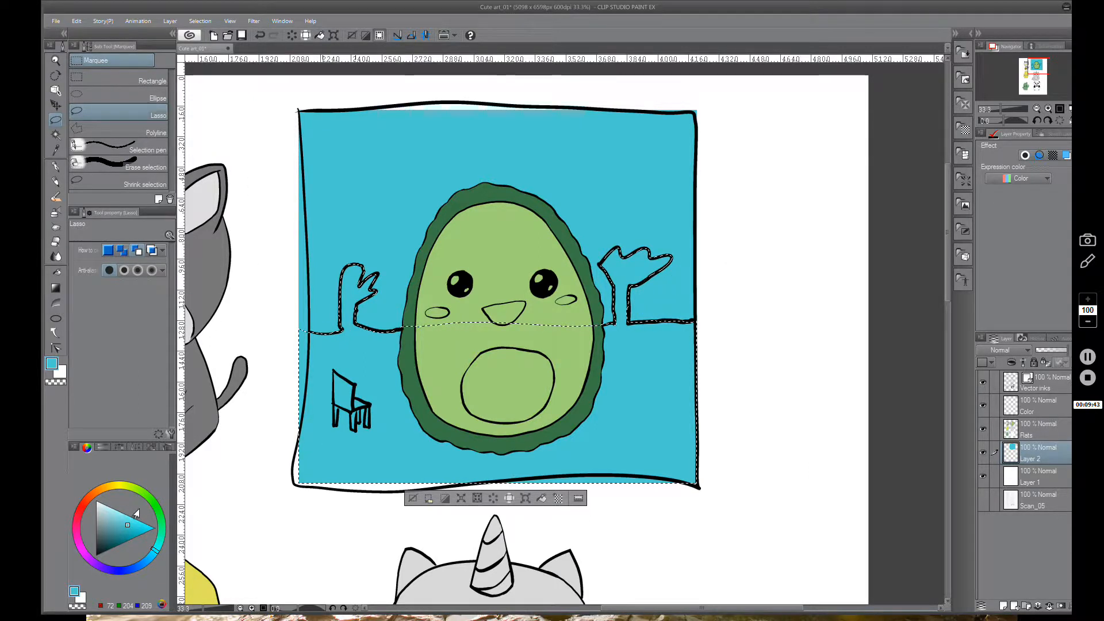
Fill the selected ground and trees with dark green on Layer 2 and clear the selection
mouse_move(155, 508)
left_mouse_down()
mouse_move(160, 518)
mouse_move(115, 539)
left_mouse_up()
left_click(126, 536)
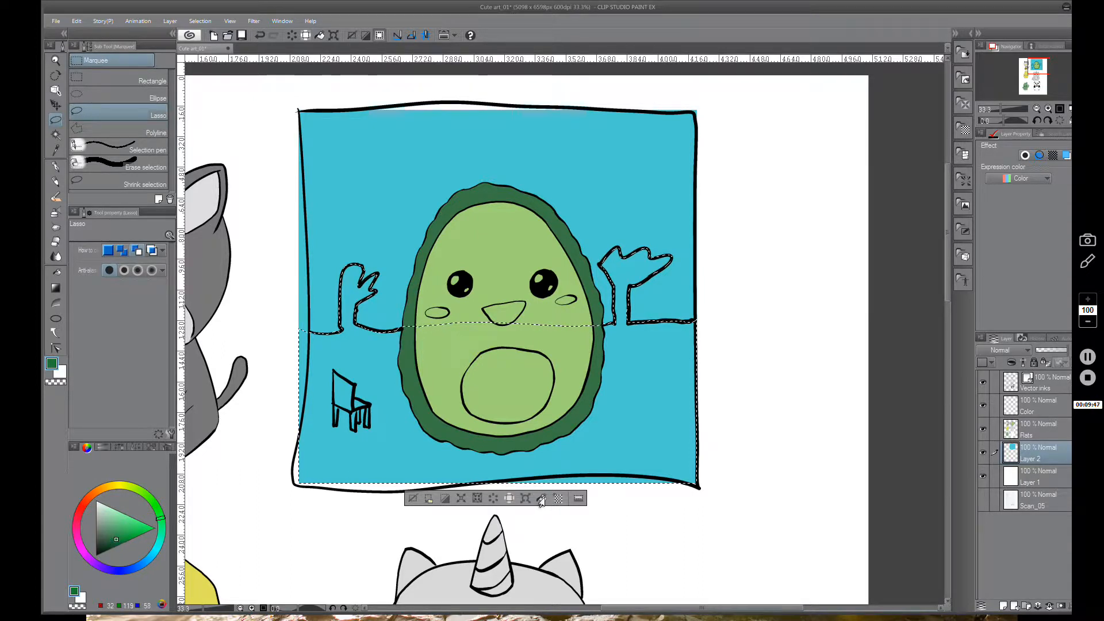
left_click(541, 500)
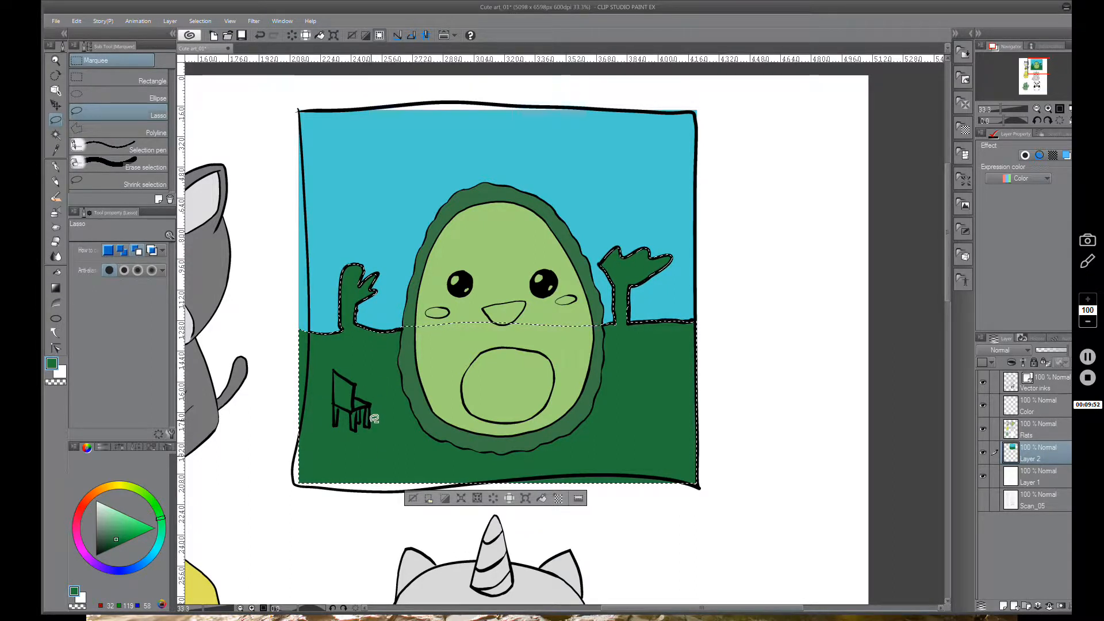
mouse_move(371, 430)
left_mouse_down()
mouse_move(345, 345)
mouse_move(734, 271)
mouse_move(461, 540)
mouse_move(399, 455)
left_mouse_up()
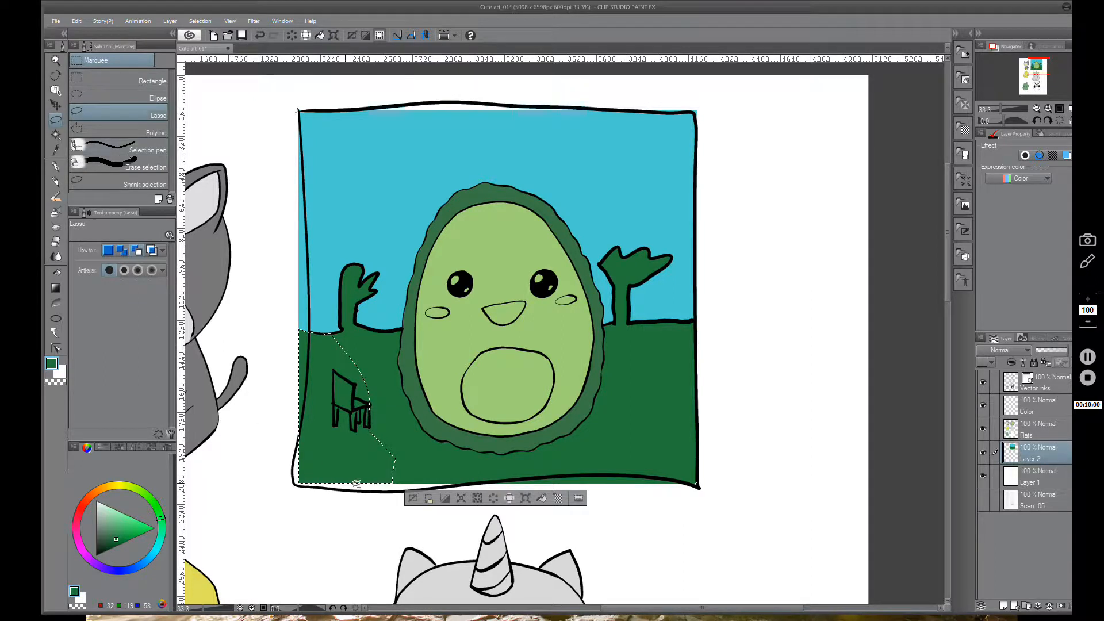
left_click(412, 496)
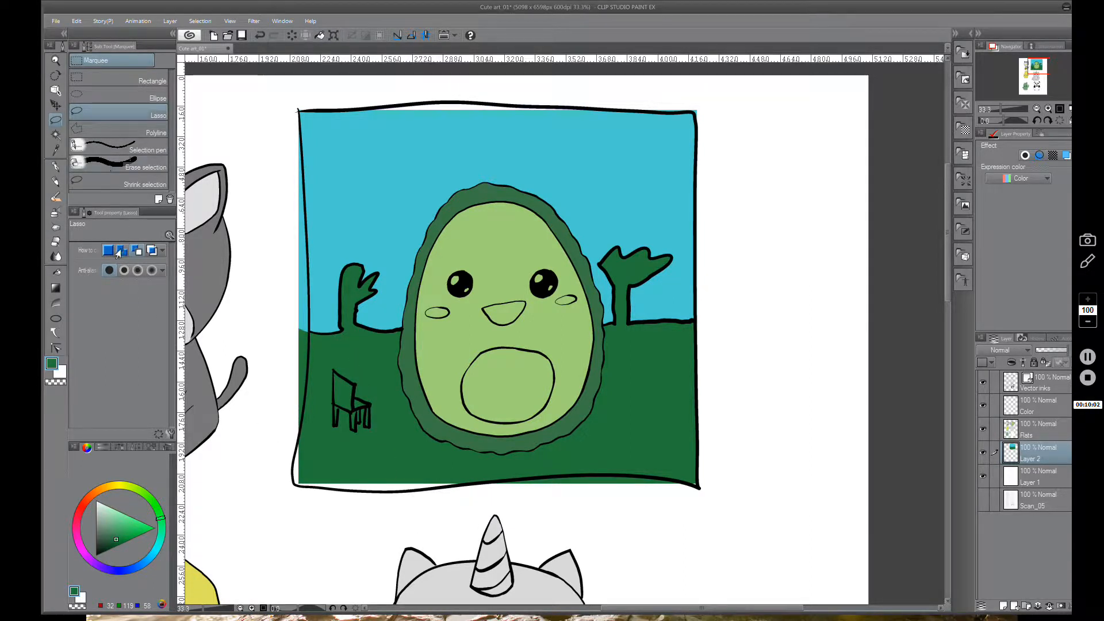
Select the chair's seat, legs and backrest with the Lasso, adding each part to one combined selection
scroll(348, 376, "up", 1)
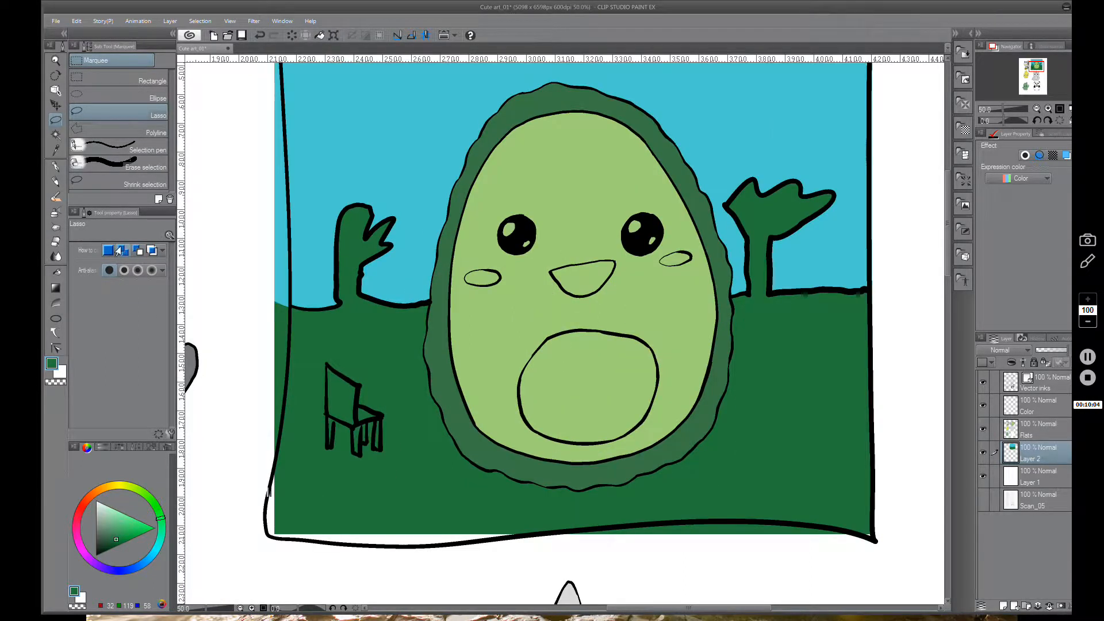
scroll(376, 400, "up", 1)
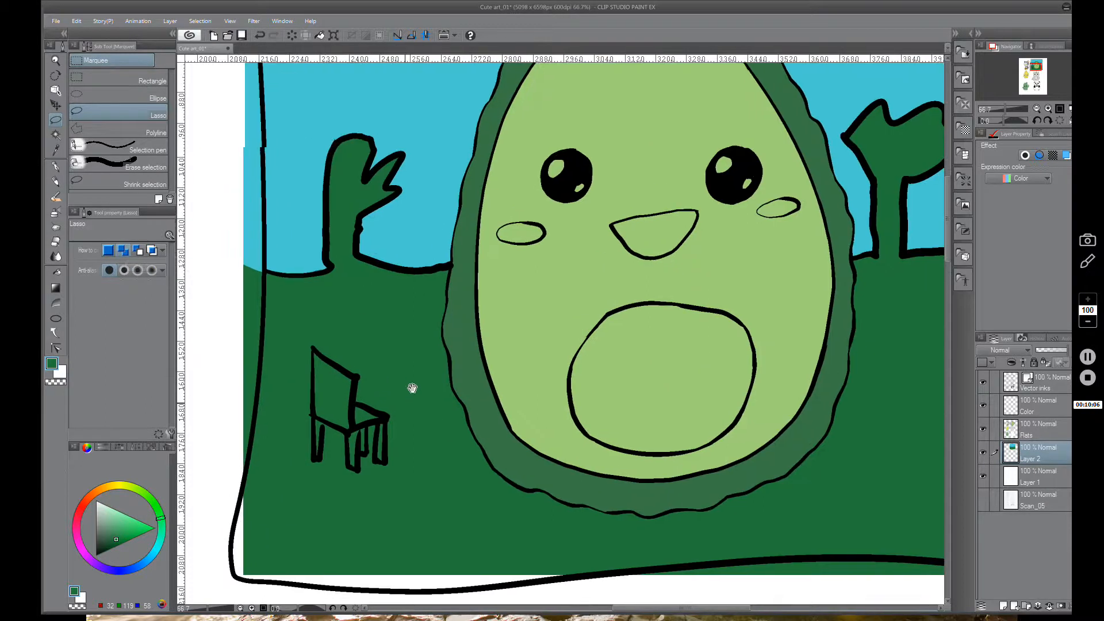
left_click_drag(412, 389, 443, 361)
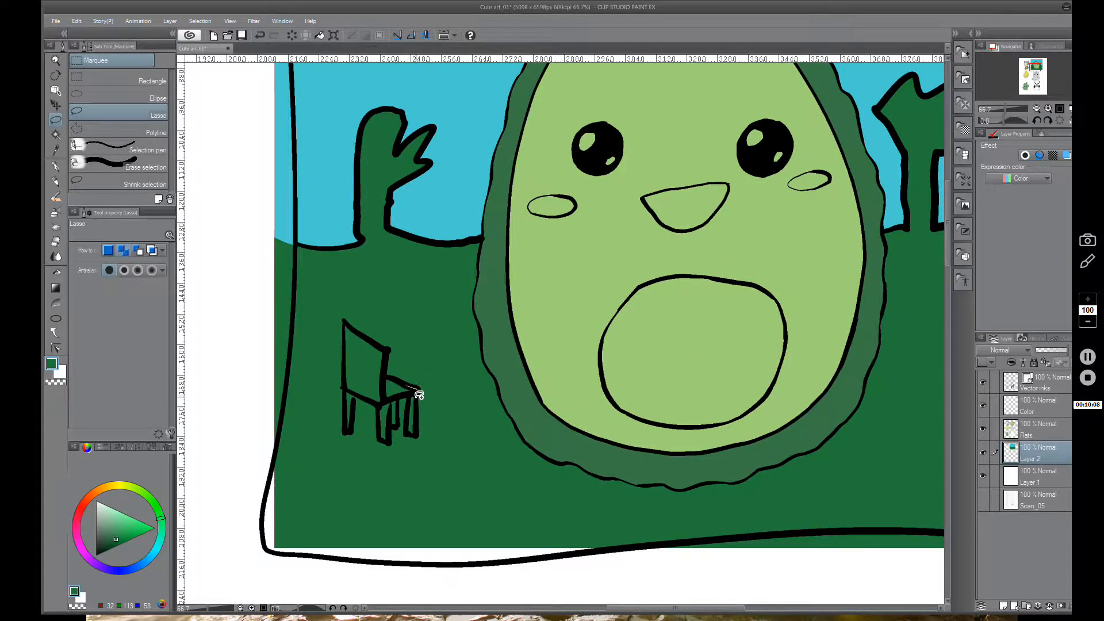
left_click_drag(419, 432, 409, 430)
left_click_drag(380, 395, 397, 391)
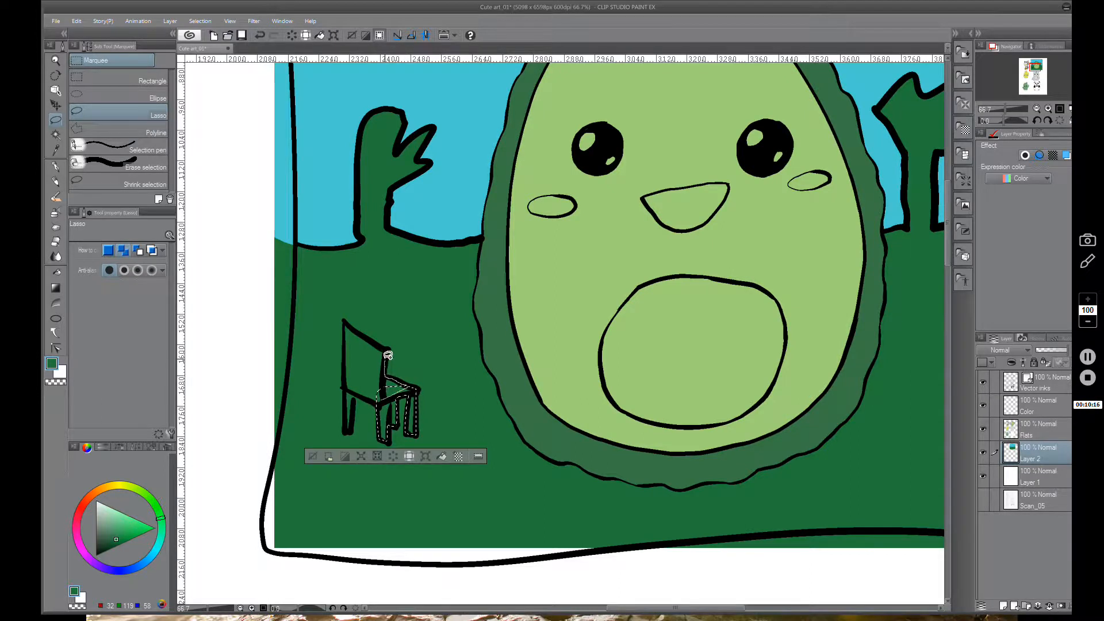
mouse_move(361, 331)
left_mouse_down()
mouse_move(347, 321)
mouse_move(346, 371)
left_mouse_up()
mouse_move(348, 426)
left_mouse_down()
mouse_move(358, 393)
mouse_move(389, 395)
left_mouse_up()
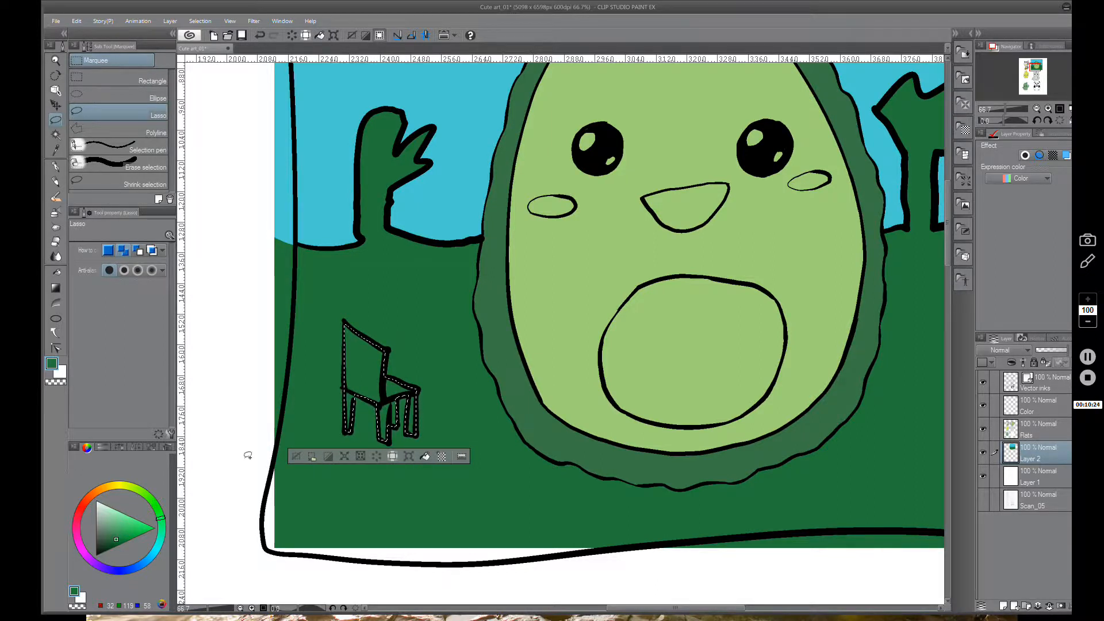
Fill the chair selection with a golden yellow and deselect it
left_click_drag(138, 493, 104, 490)
mouse_move(117, 540)
left_mouse_down()
mouse_move(142, 535)
mouse_move(124, 535)
mouse_move(144, 518)
left_mouse_up()
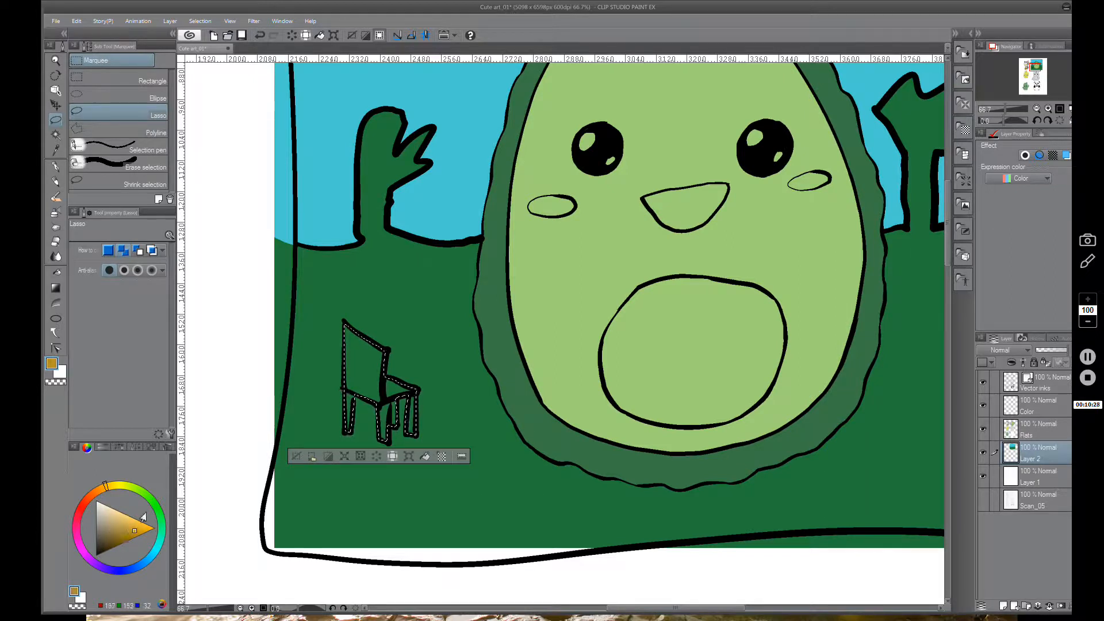
left_click(425, 456)
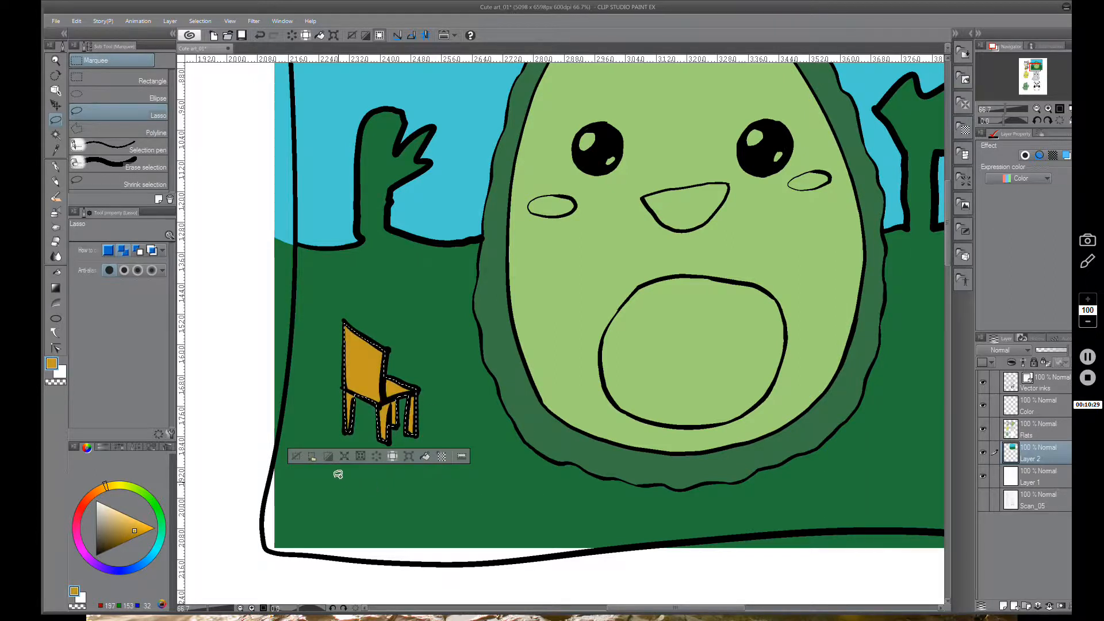
left_click(293, 456)
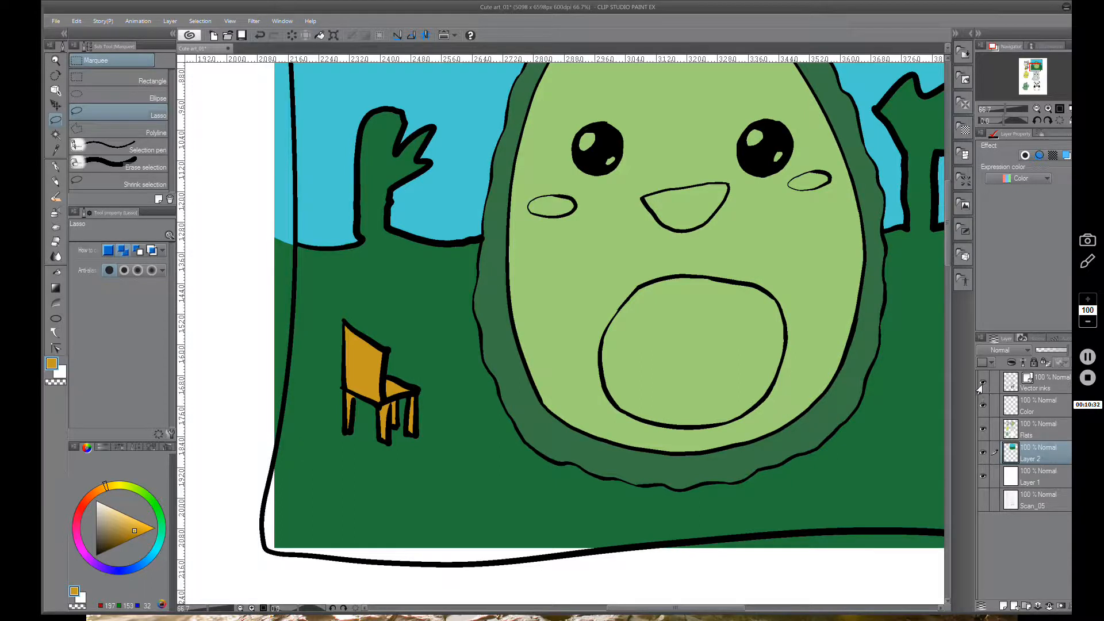
Toggle the Flats layer's visibility to examine the separate background fills, leaving it visible with the whole framed picture in view
left_click(981, 432)
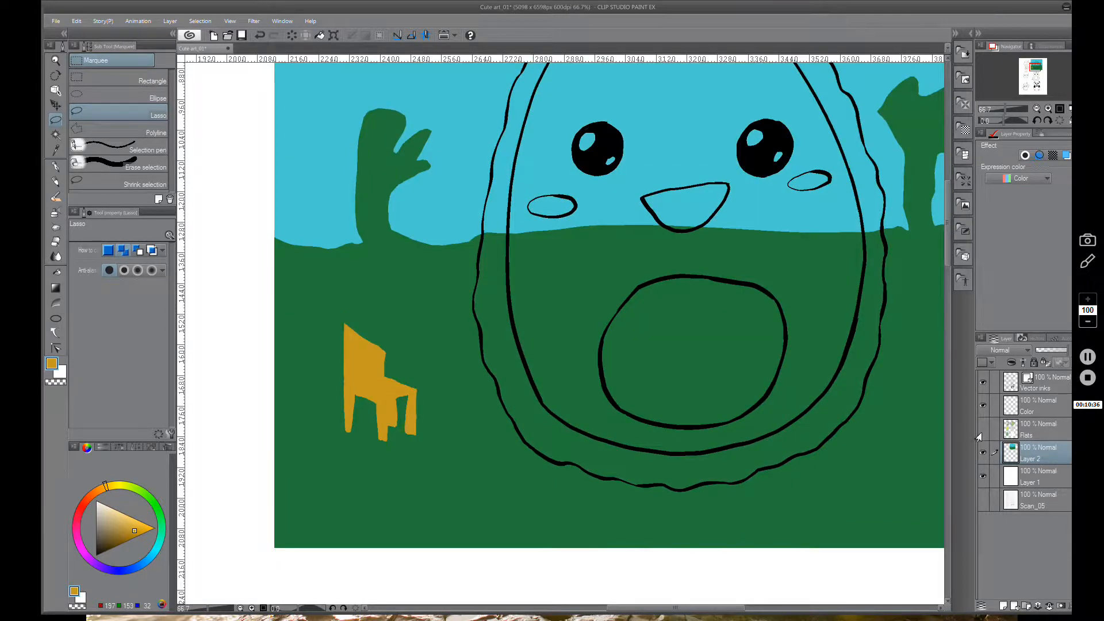
left_click(980, 433)
left_click(981, 432)
left_click(980, 434)
scroll(752, 401, "down", 2)
left_click_drag(829, 458, 636, 510)
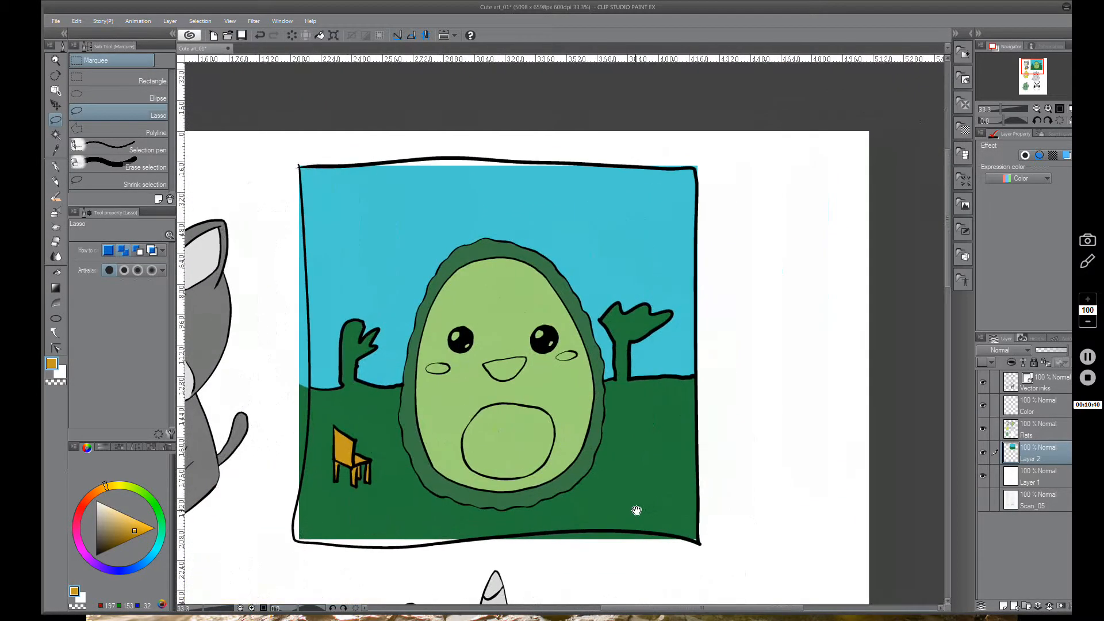
Try selecting the filled areas of Layer 2, including the chair, with Auto select referring to the edited layer only
left_click(55, 135)
left_click(406, 288)
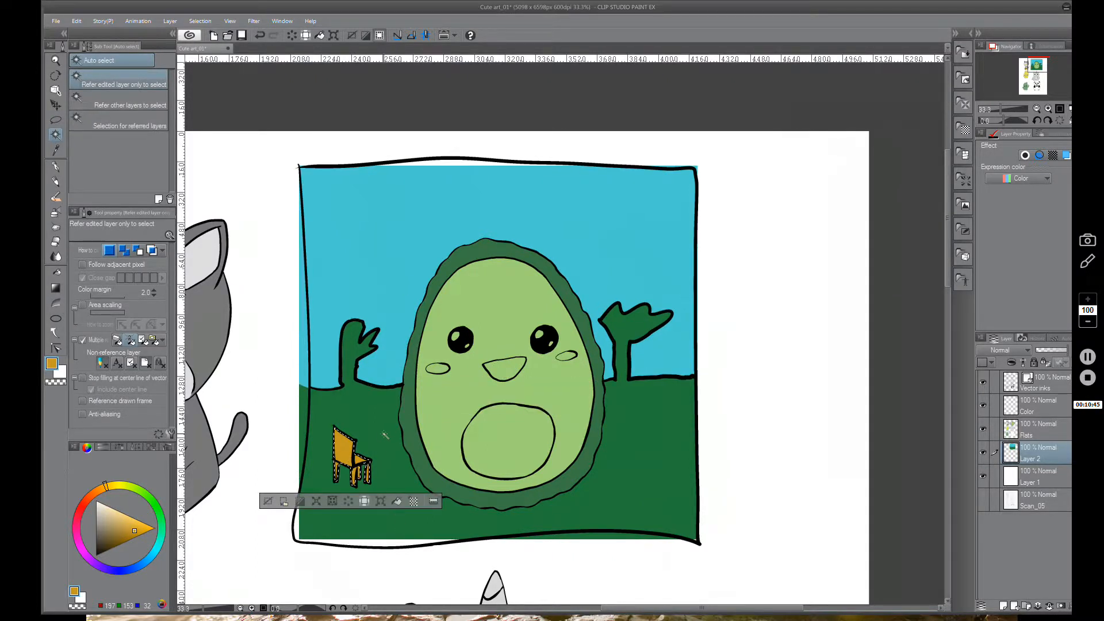
left_click(385, 435)
left_click(412, 555)
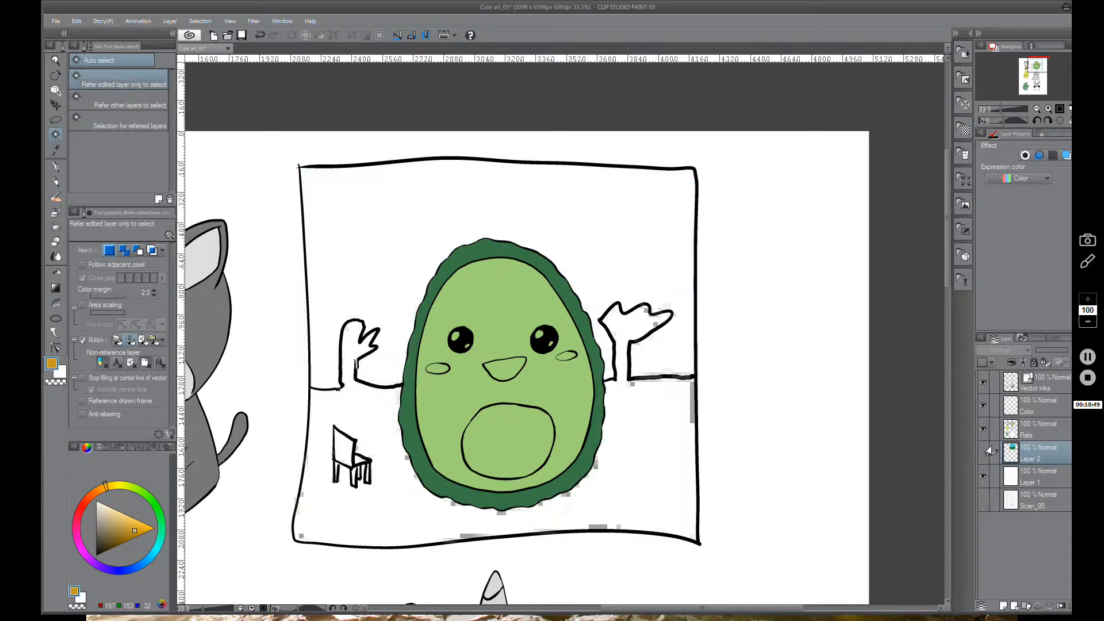
Hide Layer 2 and switch back to the Lasso tool on the Flats layer
left_click(983, 452)
left_click(1020, 439)
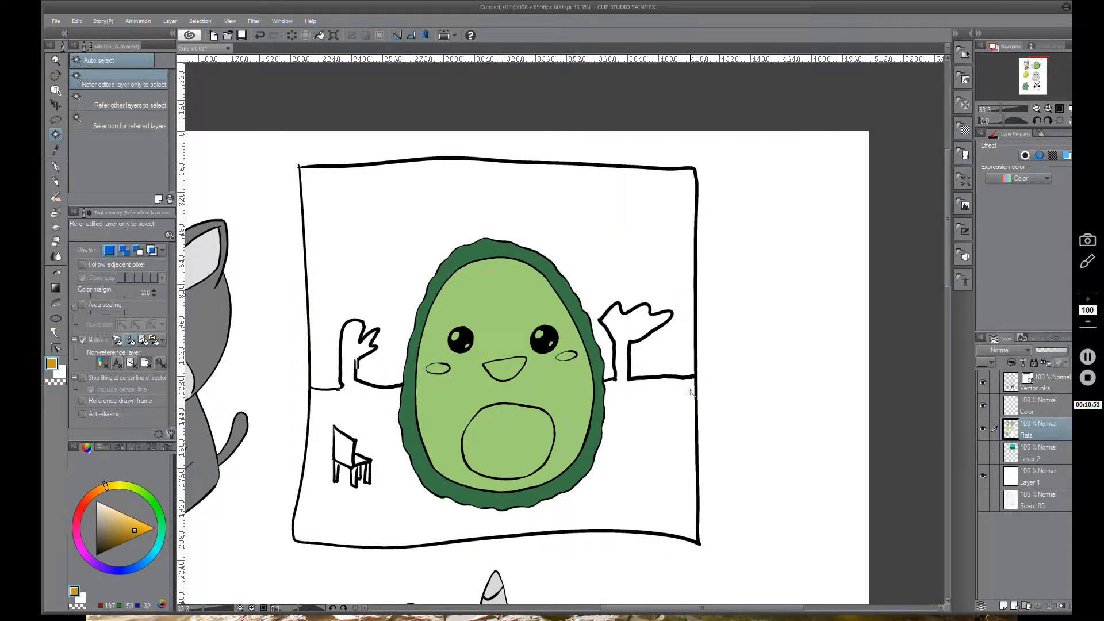
left_click(54, 121)
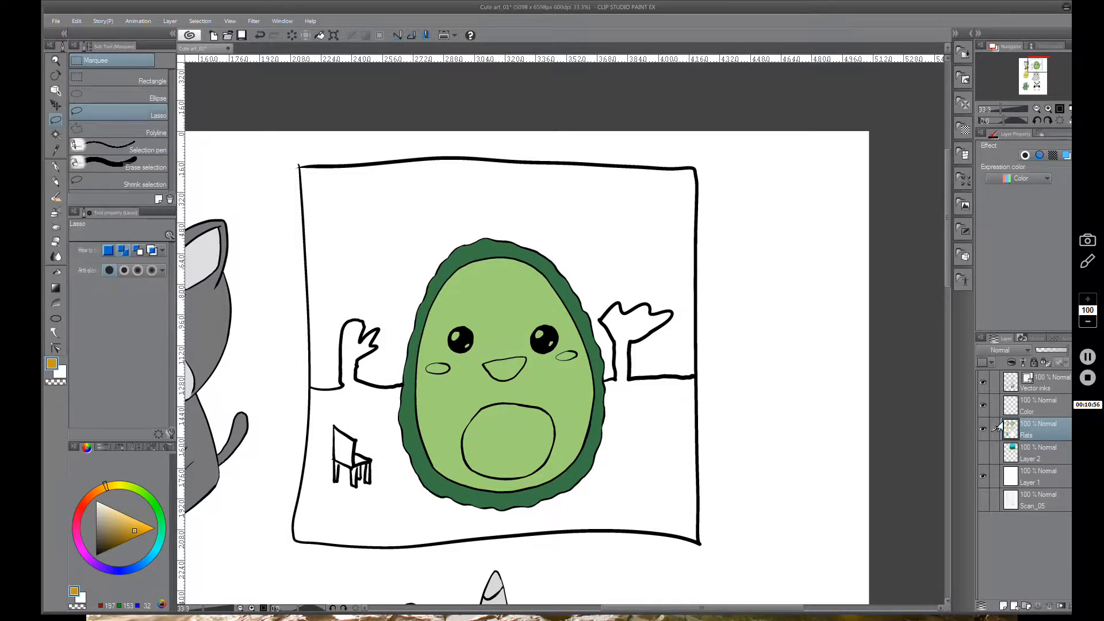
Undo the background selections and fills back to before Layer 2 was created
key("ctrl+z")
key("ctrl+z")
key("ctrl+z")
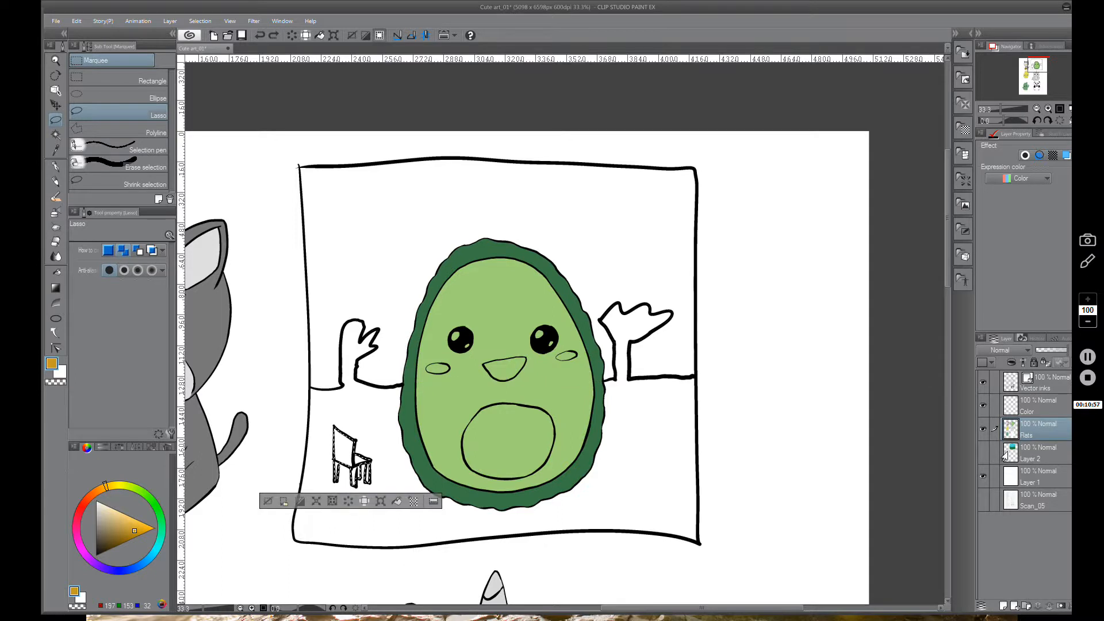
key("ctrl+z")
key("ctrl+z")
key("ctrl+z")
key("ctrl+z")
key("ctrl+z")
key("ctrl+z")
key("ctrl+z")
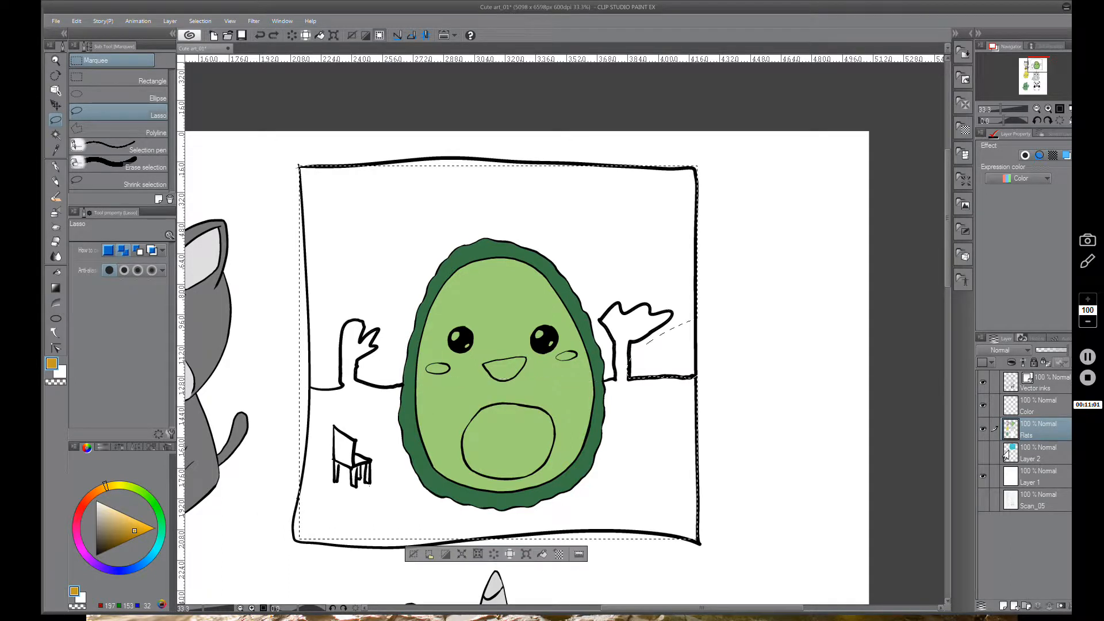
key("ctrl+z")
key("ctrl+z")
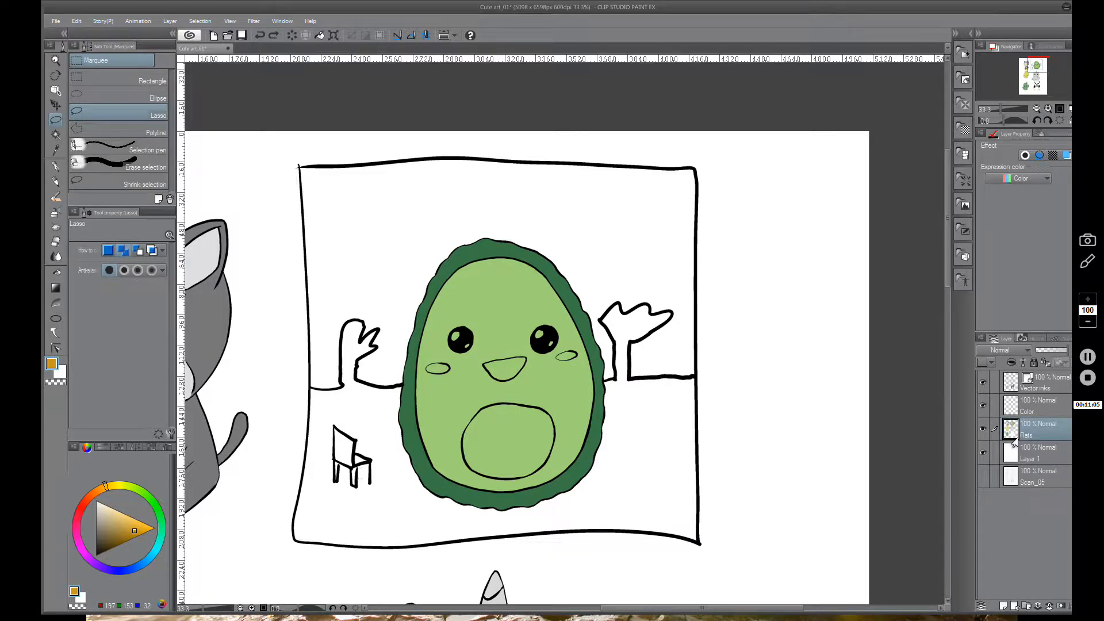
Undo the drawn chair, trees and horizon line, leaving only the frame around the avocado
key("ctrl+z")
key("ctrl+z")
key("ctrl+z")
key("ctrl+z")
key("ctrl+z")
key("ctrl+z")
key("ctrl+z")
key("ctrl+z")
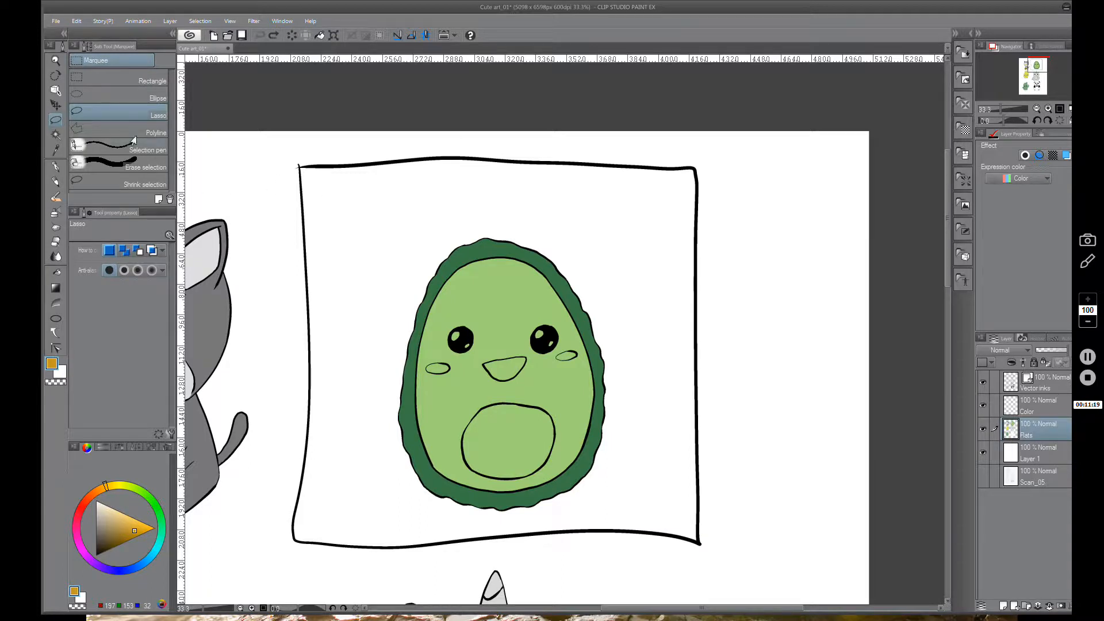
Lasso the drawn frame around the avocado in two passes, delete its lines from the Flats layer and deselect
mouse_move(347, 183)
left_mouse_down()
mouse_move(347, 353)
mouse_move(419, 512)
mouse_move(606, 512)
mouse_move(424, 554)
mouse_move(258, 397)
mouse_move(324, 134)
mouse_move(765, 230)
mouse_move(439, 213)
mouse_move(349, 184)
left_mouse_up()
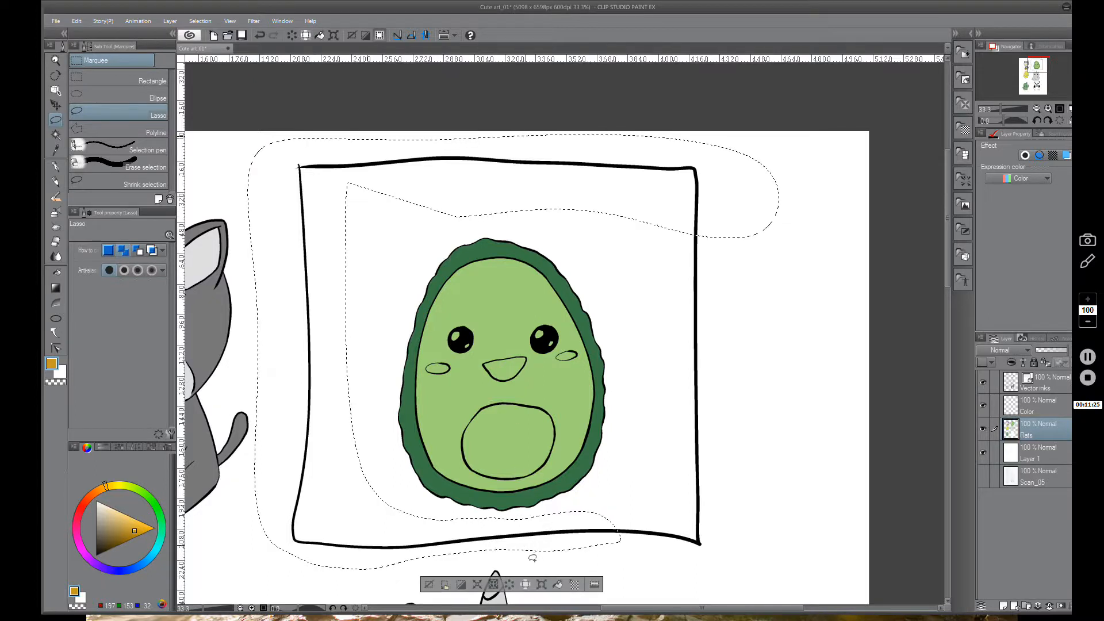
left_click(493, 585)
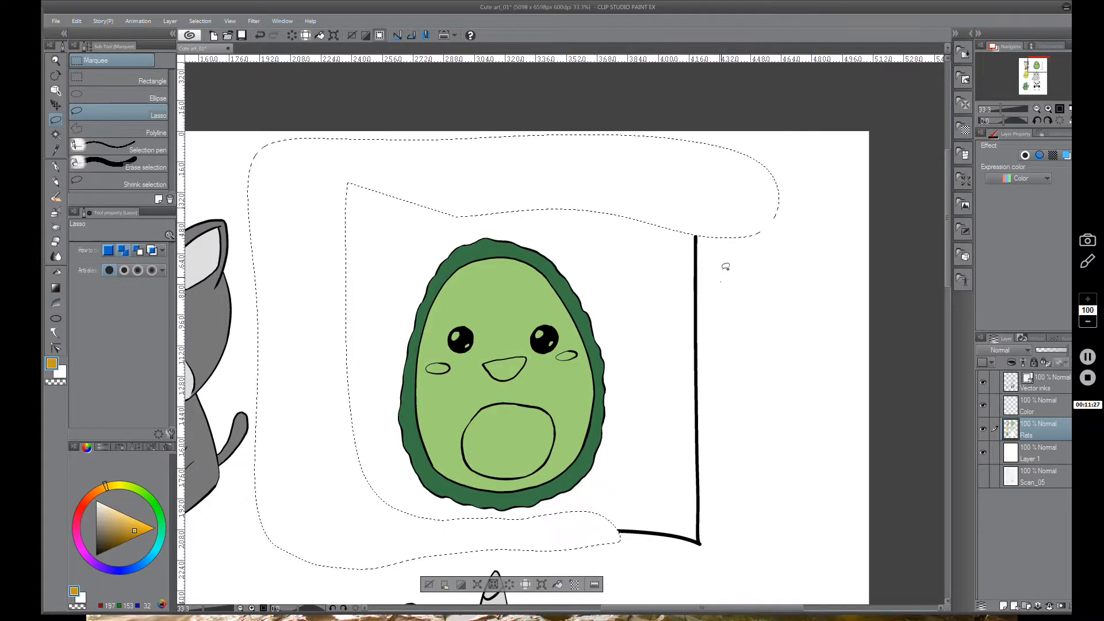
mouse_move(722, 281)
left_mouse_down()
mouse_move(656, 375)
mouse_move(610, 545)
mouse_move(722, 279)
left_mouse_up()
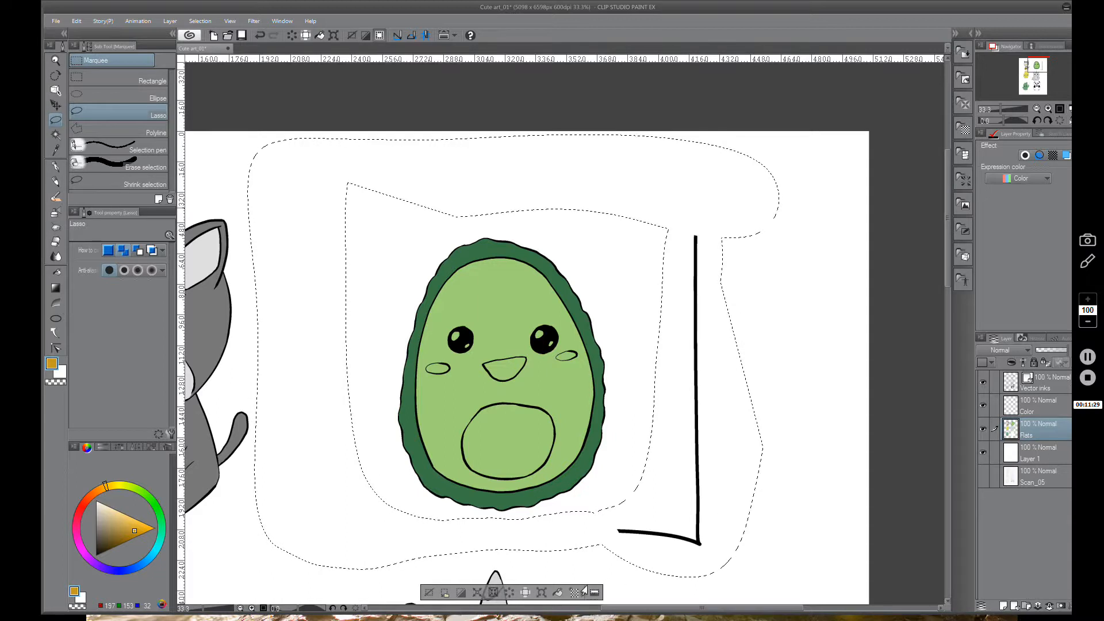
left_click(501, 591)
left_click(432, 589)
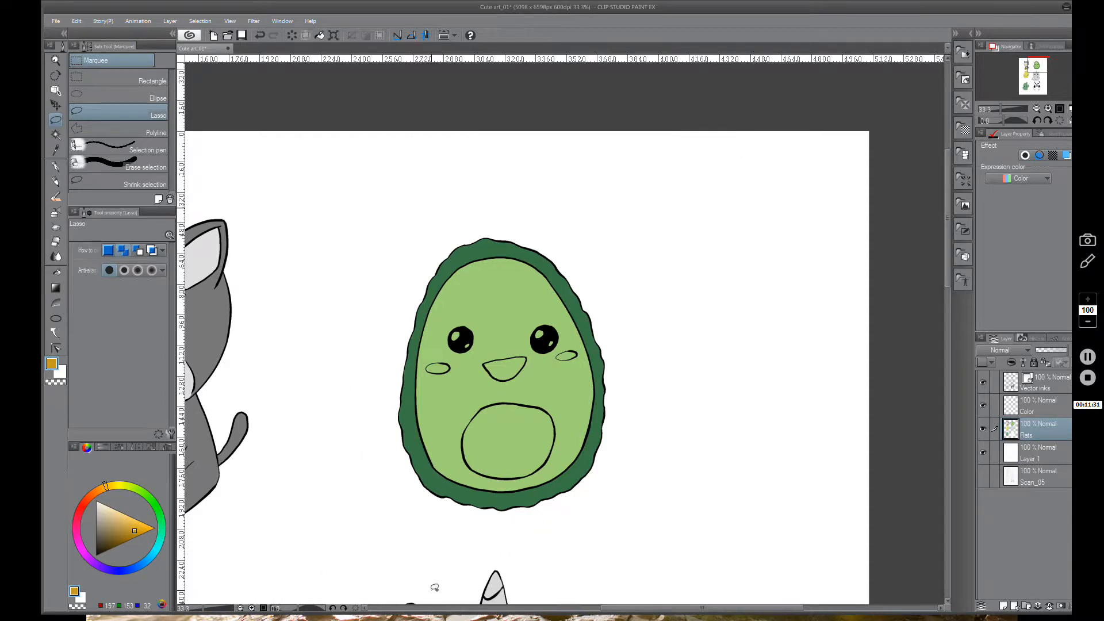
Hide the Flats layer to check the line art alone and show it again
left_click(984, 430)
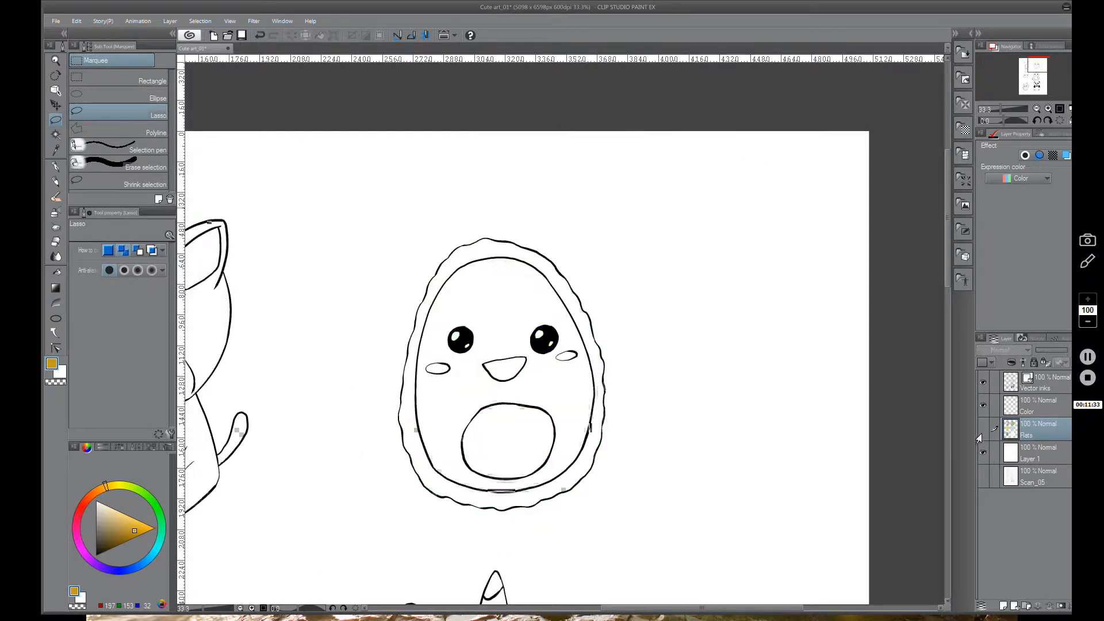
left_click(979, 432)
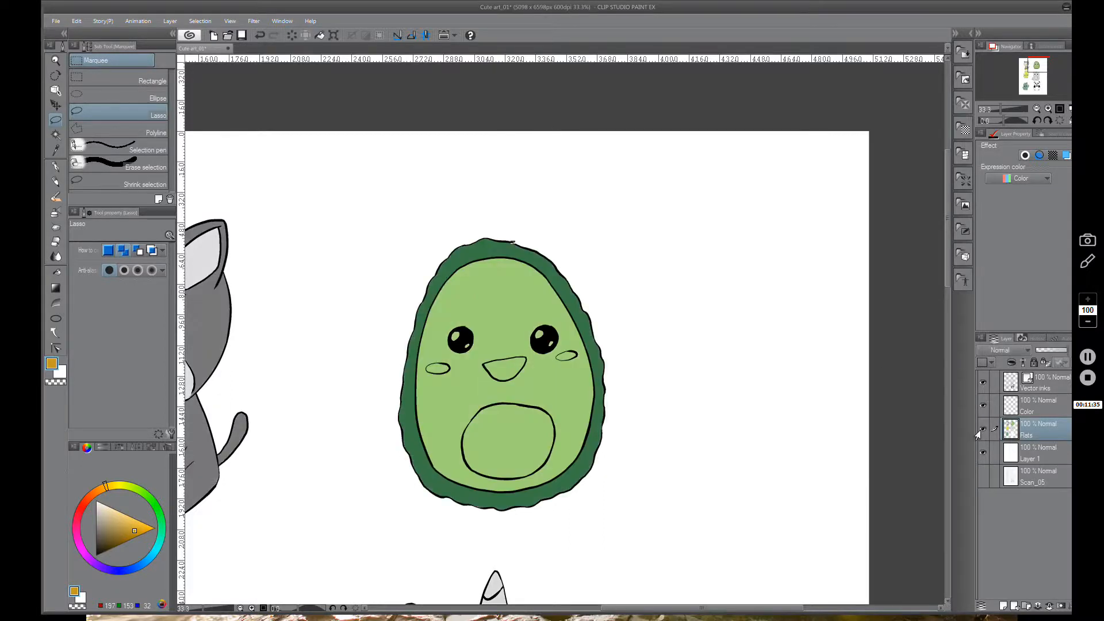
Sample the light green of the avocado's flesh as the drawing color and return to the Lasso tool
left_click_drag(624, 419, 616, 315)
scroll(454, 343, "up", 2)
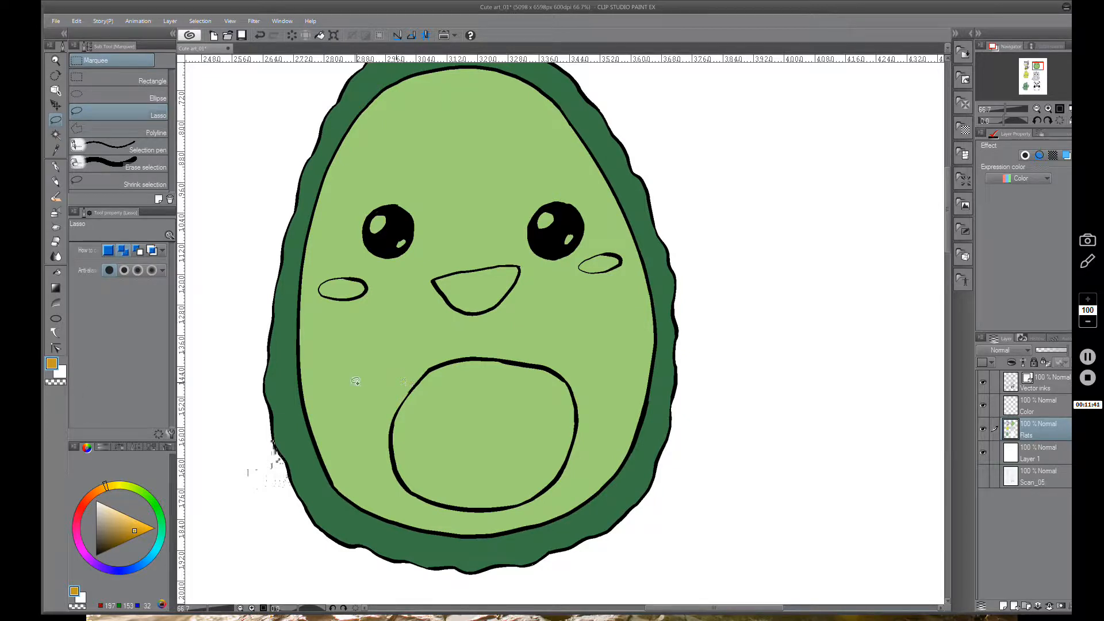
left_click(56, 150)
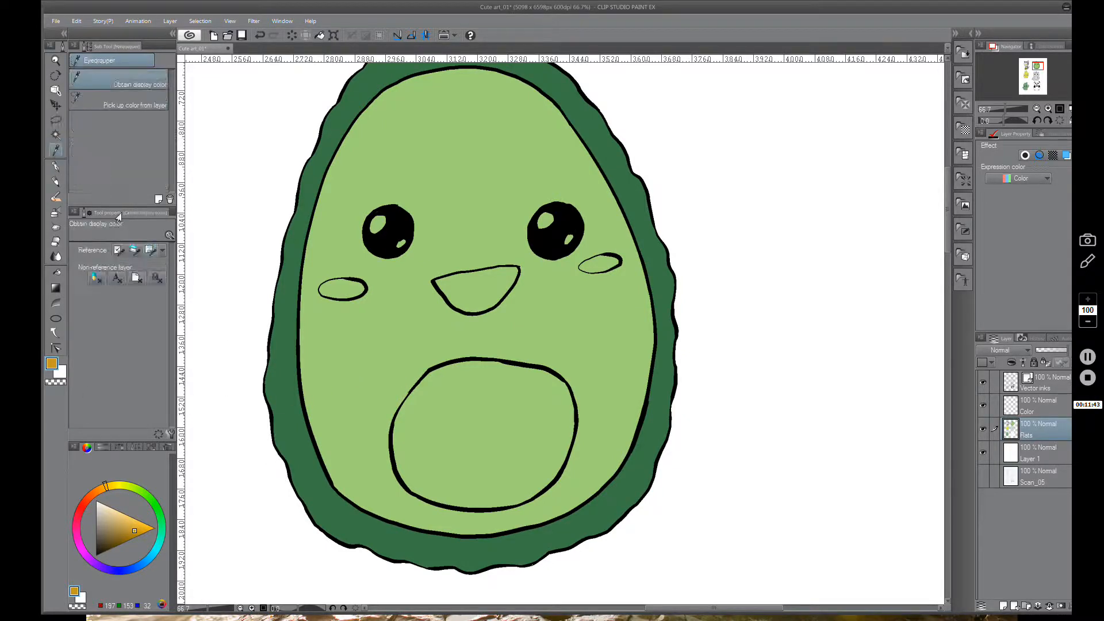
left_click(338, 386)
left_click(56, 120)
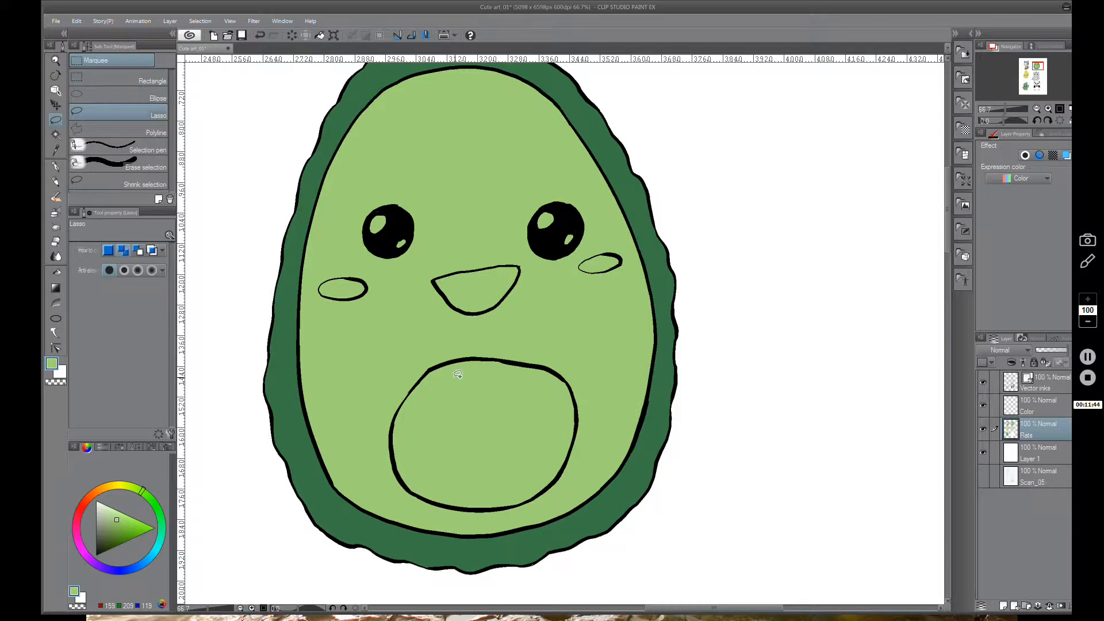
Set the drawing color to a golden brown for the avocado's pit
scroll(458, 374, "up", 1)
left_click_drag(626, 382, 654, 303)
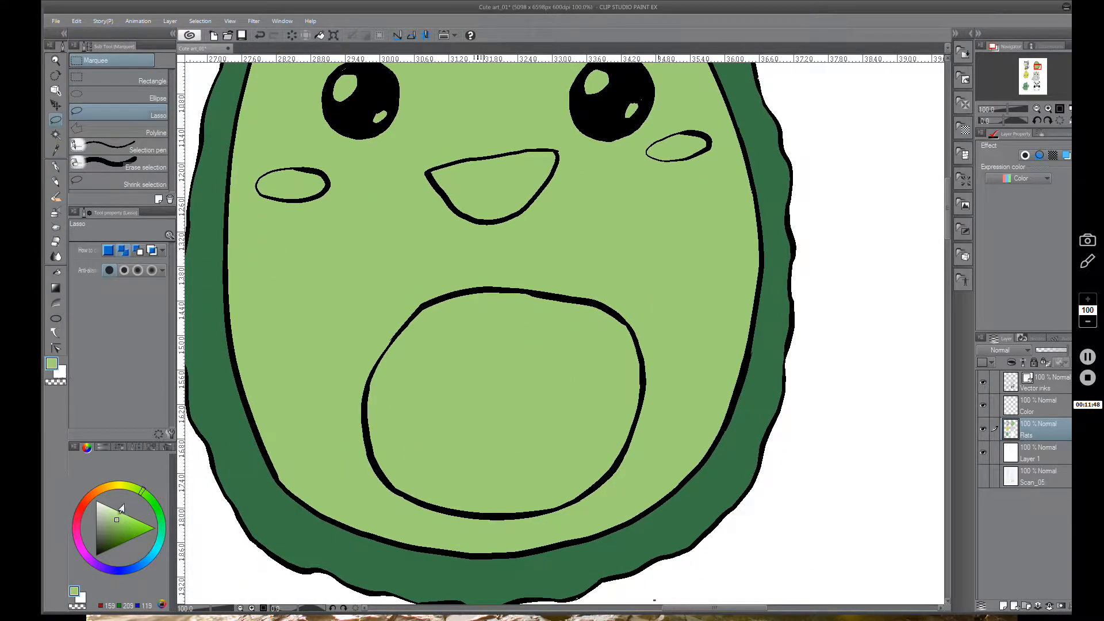
left_click(113, 530)
left_click(103, 489)
left_click(120, 534)
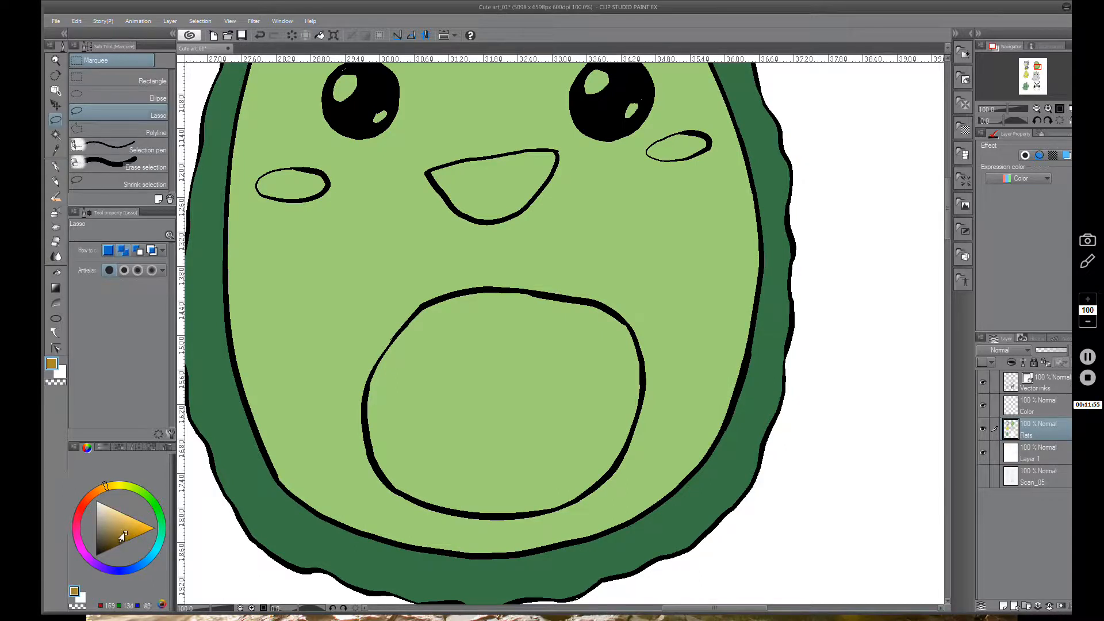
left_click(126, 532)
Lasso the avocado's round pit along its outline in several added passes until the whole shape is selected
left_click_drag(618, 414, 612, 389)
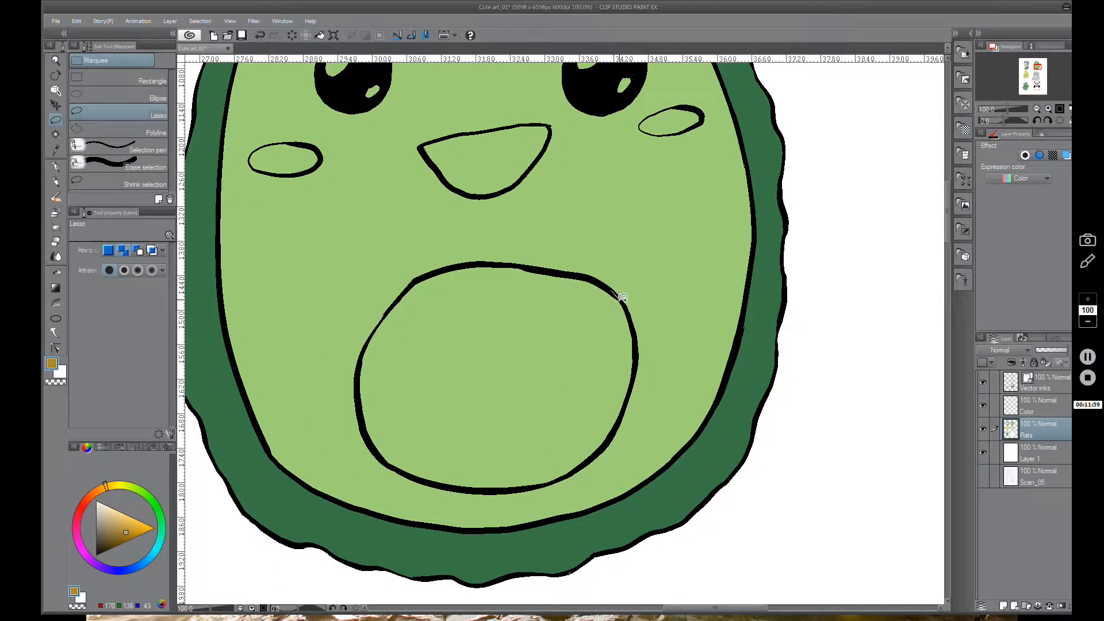
mouse_move(627, 303)
left_mouse_down()
mouse_move(635, 368)
mouse_move(618, 425)
mouse_move(531, 486)
left_mouse_up()
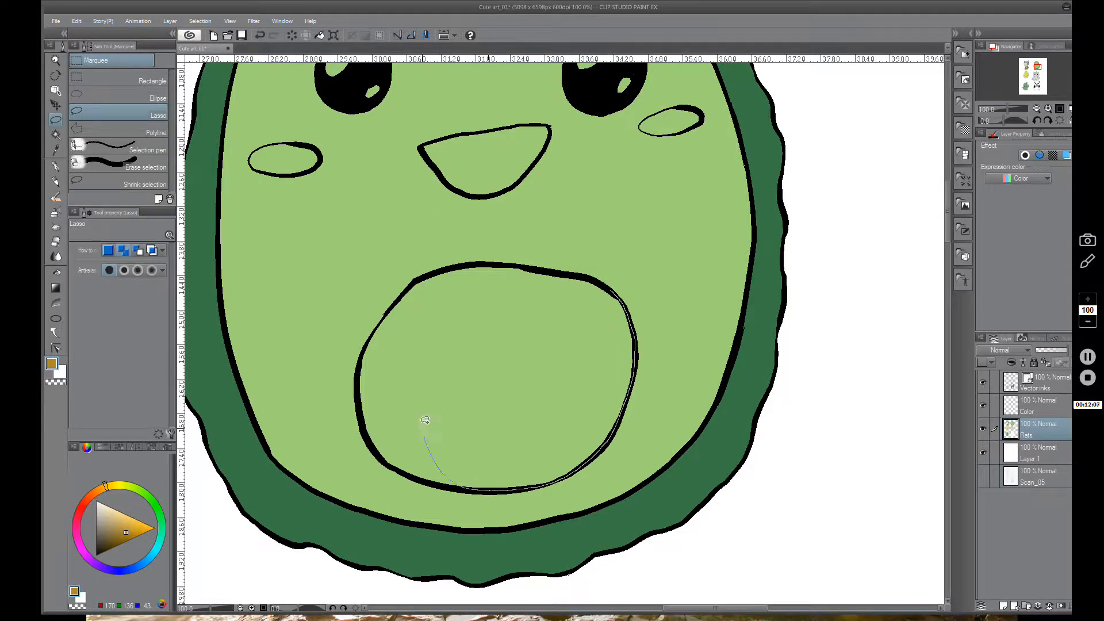
left_click_drag(425, 420, 466, 333)
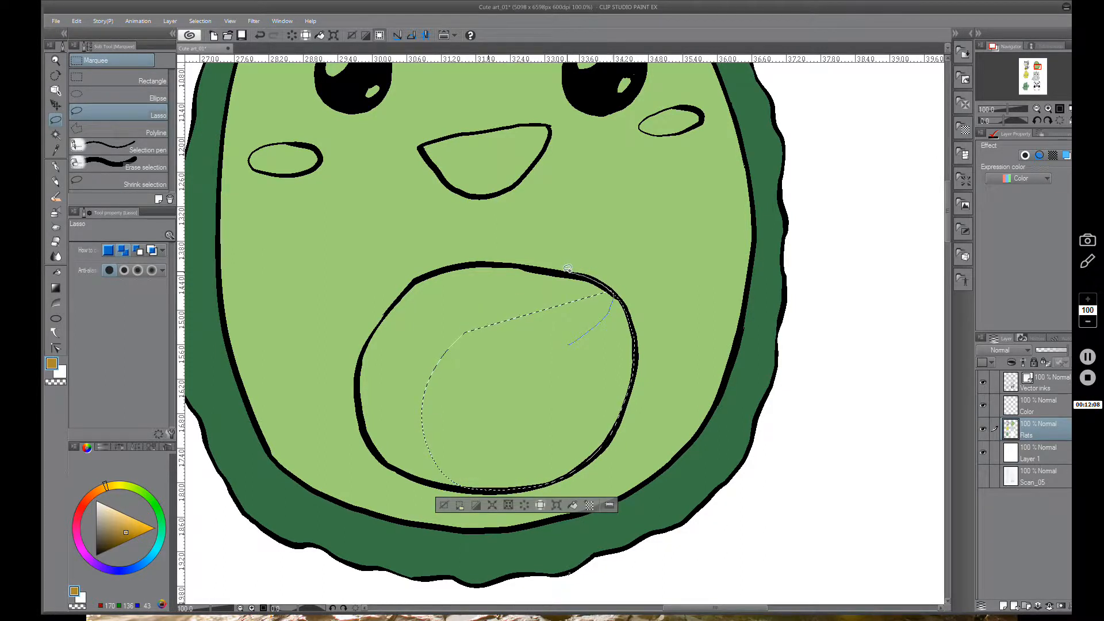
mouse_move(568, 268)
left_mouse_down()
mouse_move(434, 271)
mouse_move(384, 320)
mouse_move(382, 362)
left_mouse_up()
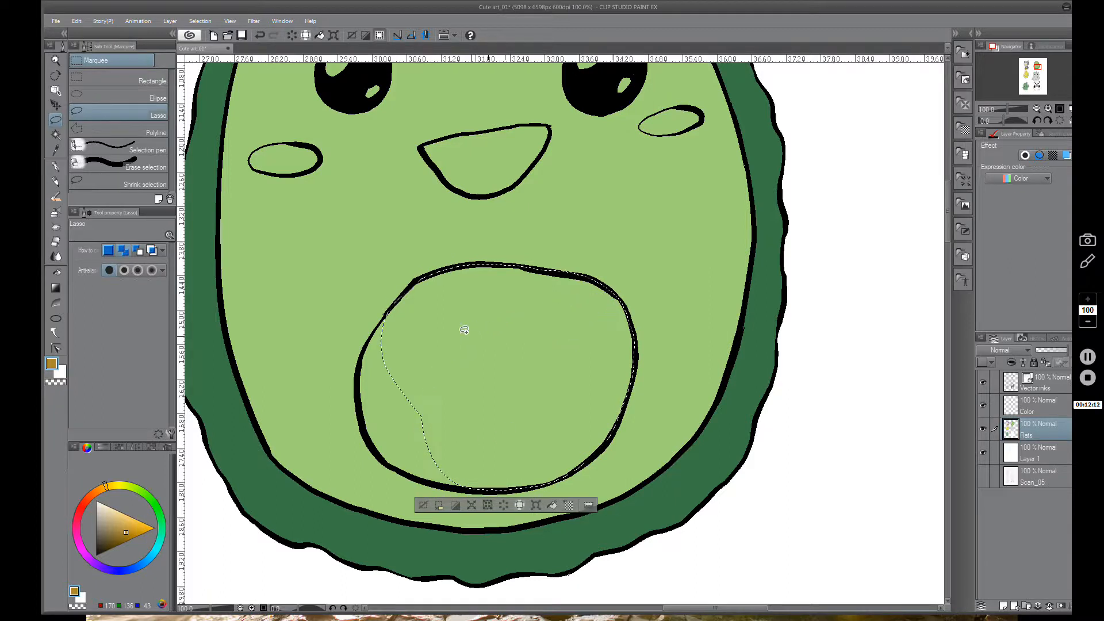
mouse_move(396, 324)
left_mouse_down()
mouse_move(398, 304)
mouse_move(370, 341)
mouse_move(358, 397)
mouse_move(426, 443)
left_mouse_up()
mouse_move(491, 402)
left_mouse_down()
mouse_move(526, 416)
mouse_move(532, 467)
mouse_move(479, 489)
left_mouse_up()
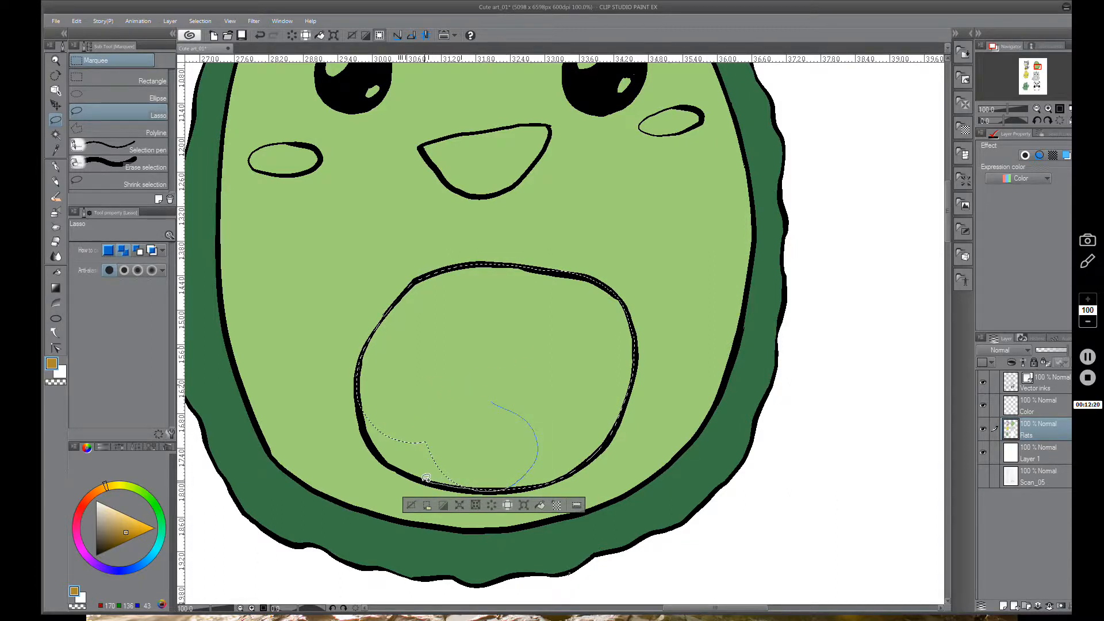
left_click_drag(391, 461, 379, 451)
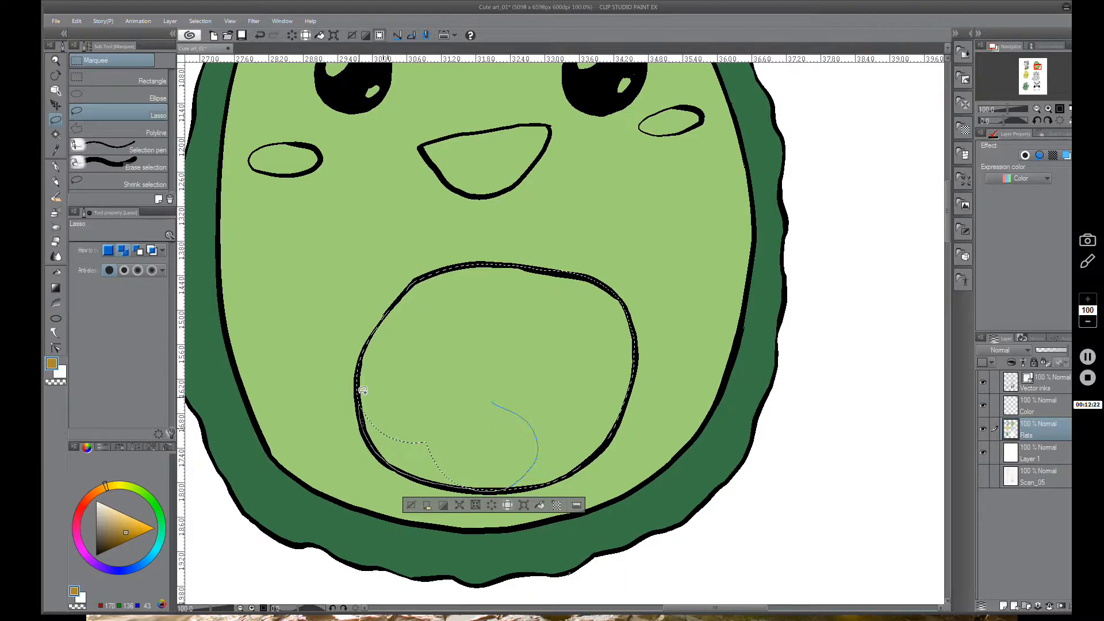
left_click_drag(362, 391, 364, 394)
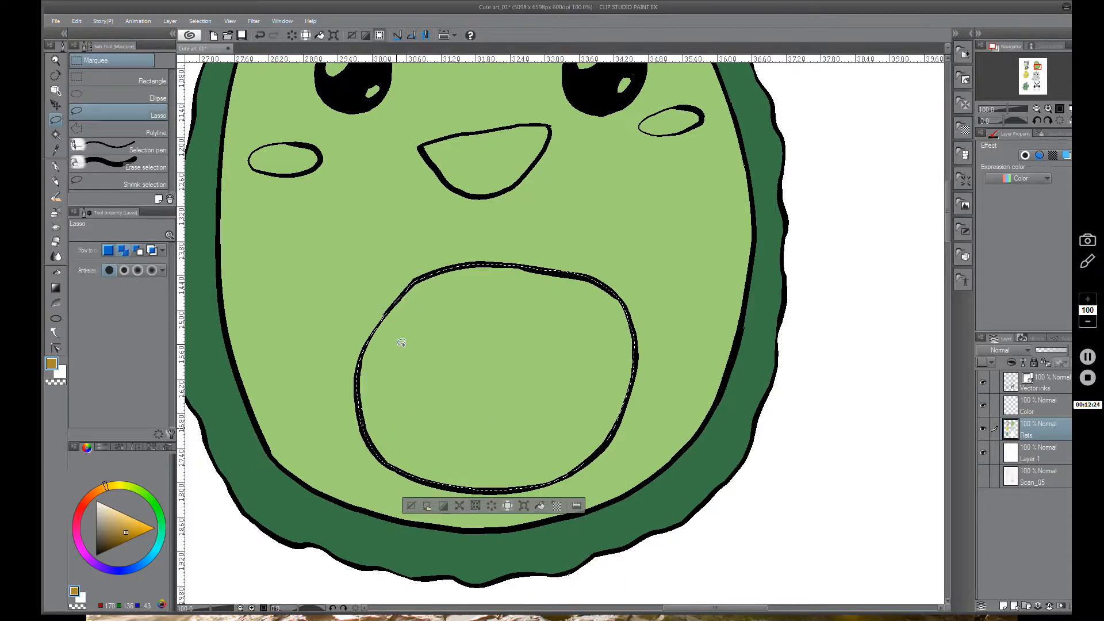
Fill the selected pit with the golden brown on the Flats layer and deselect
left_click_drag(673, 328, 597, 309)
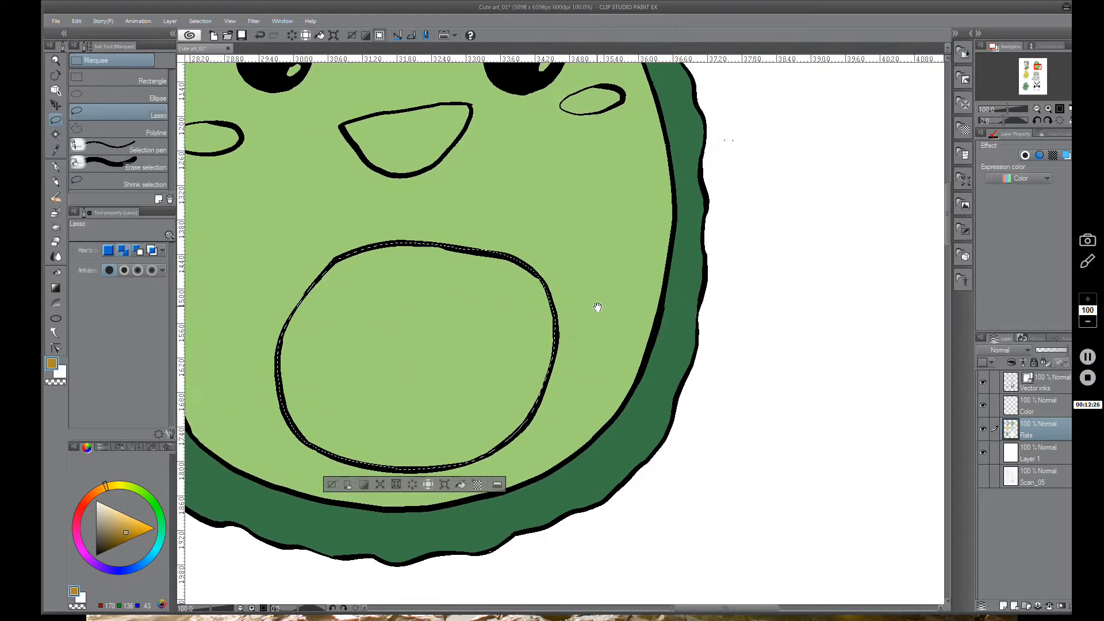
left_click(461, 484)
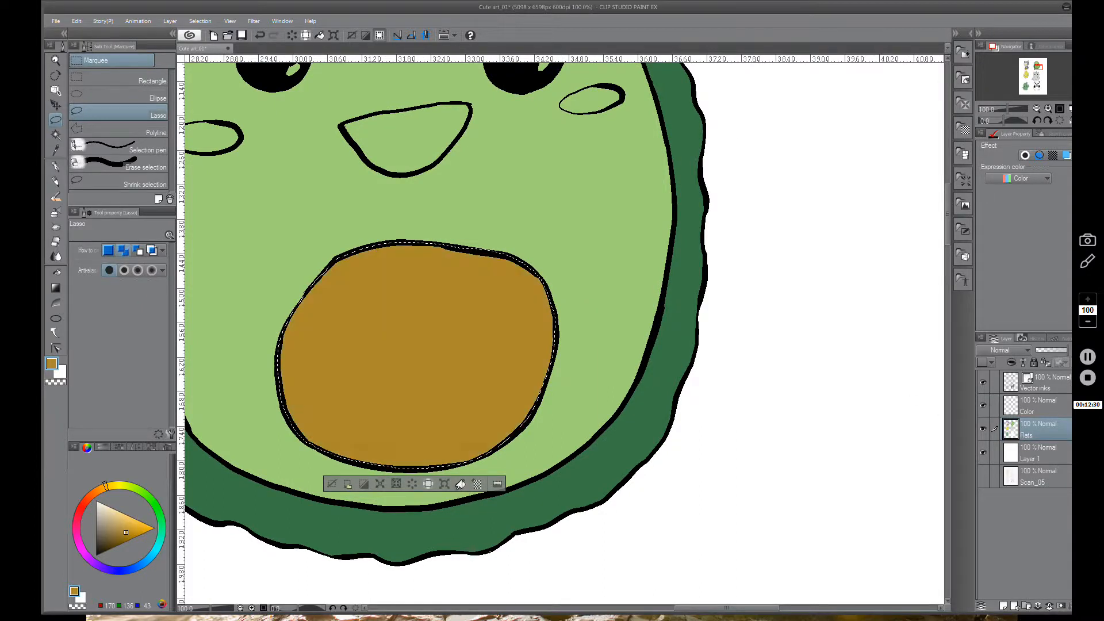
left_click(331, 484)
Set the drawing color to a very light pink for the avocado's cheeks
left_click_drag(487, 365, 598, 436)
left_click_drag(637, 322, 603, 374)
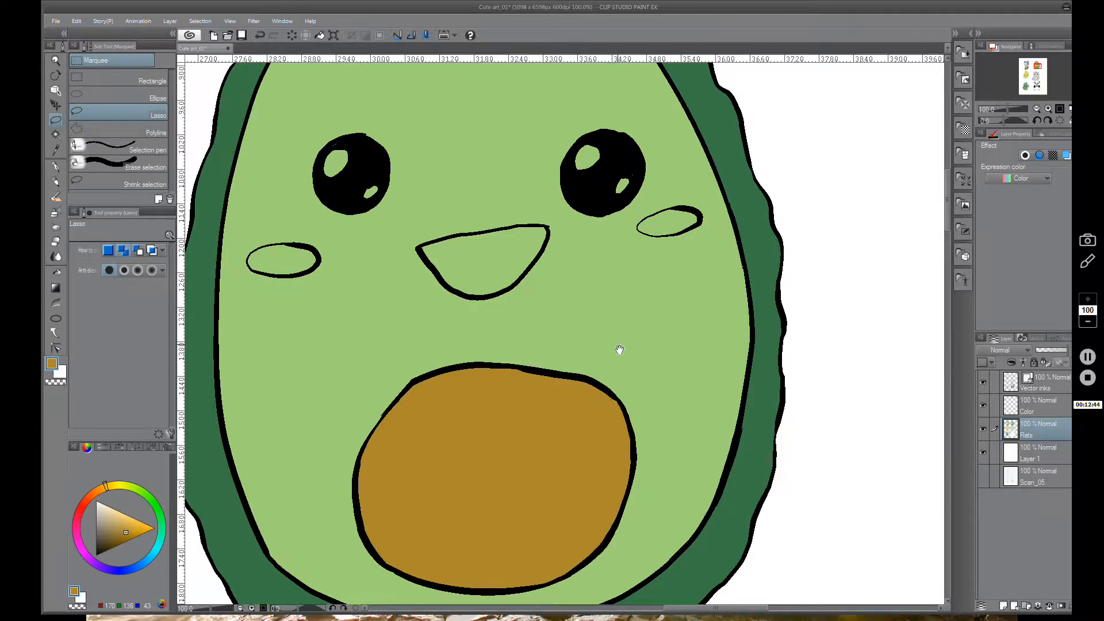
left_click_drag(620, 351, 592, 326)
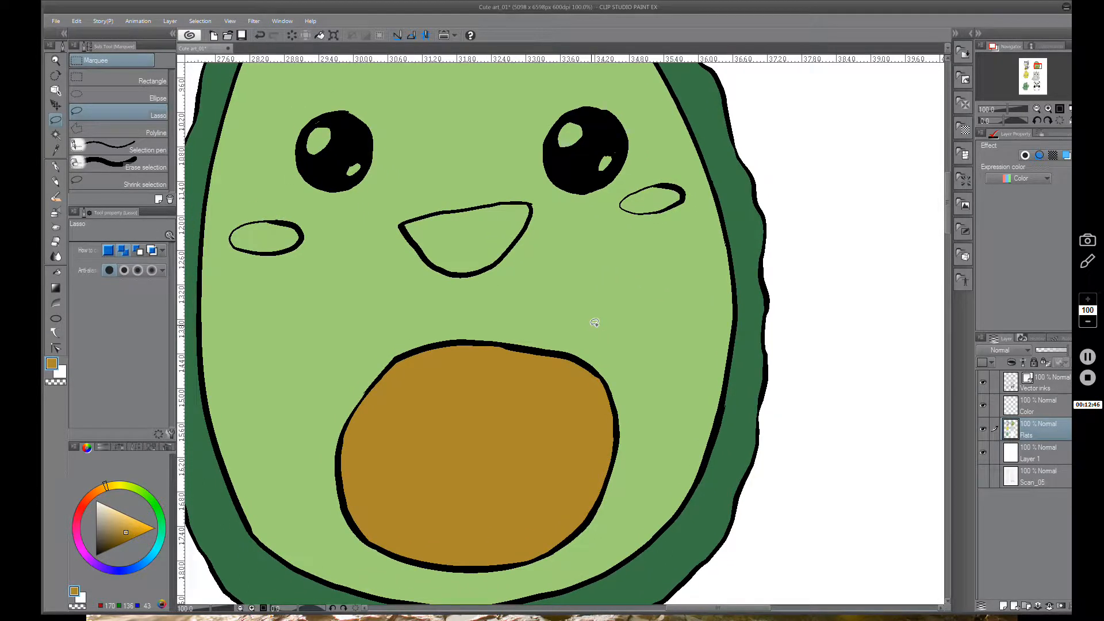
scroll(279, 228, "up", 3)
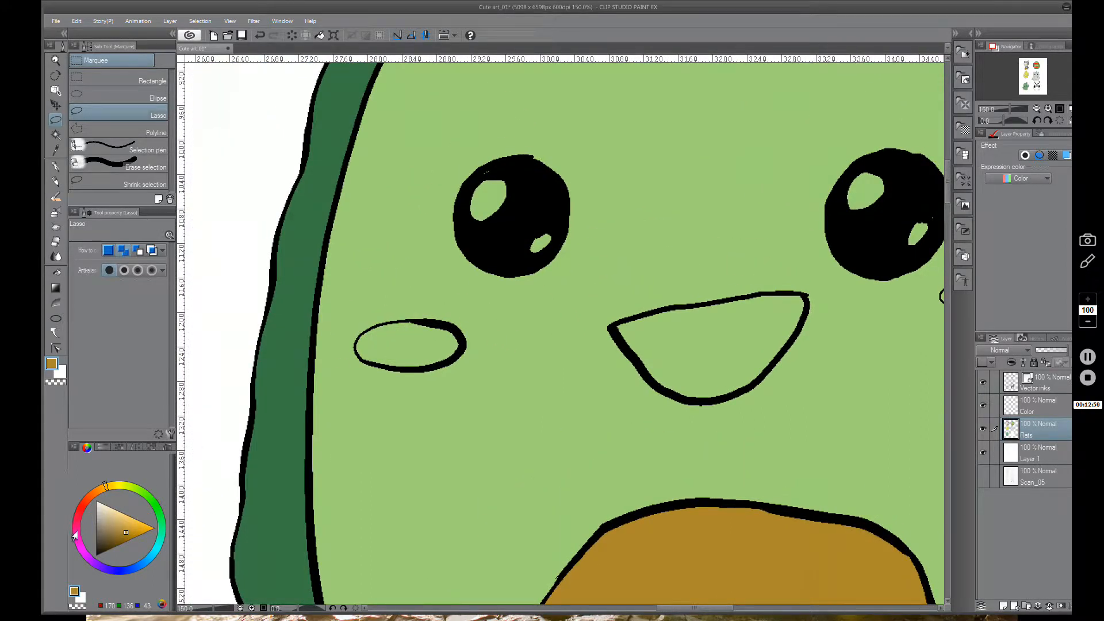
left_click(83, 552)
left_click(108, 512)
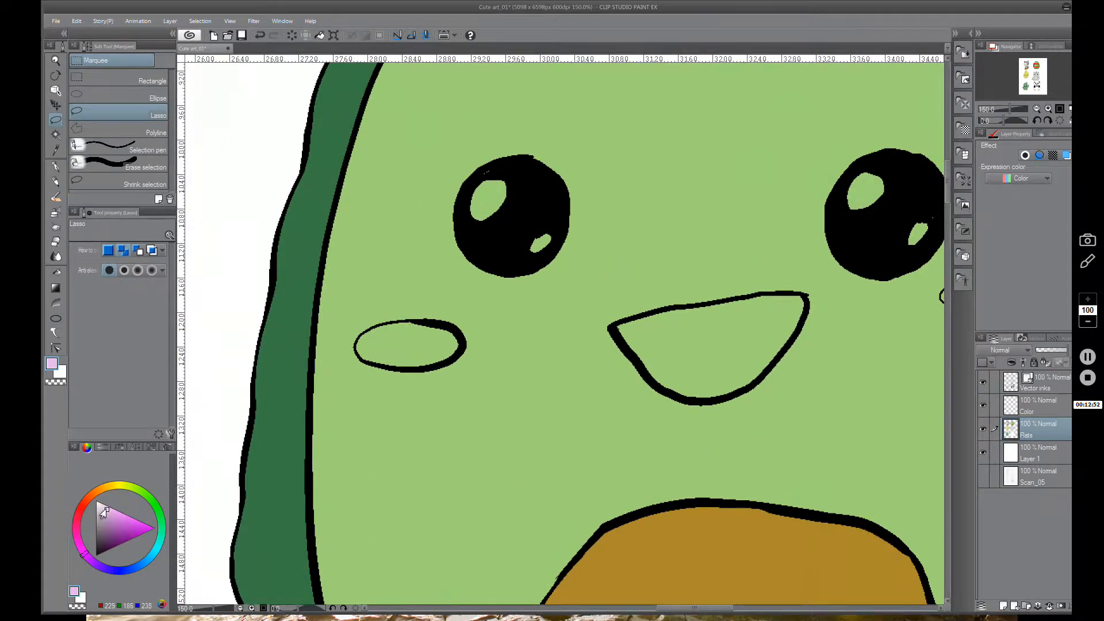
left_click(107, 508)
Lasso both of the avocado's oval cheeks along their outlines, adding them to one selection
scroll(454, 331, "up", 1)
mouse_move(458, 325)
left_mouse_down()
mouse_move(466, 350)
mouse_move(436, 372)
mouse_move(338, 364)
left_mouse_up()
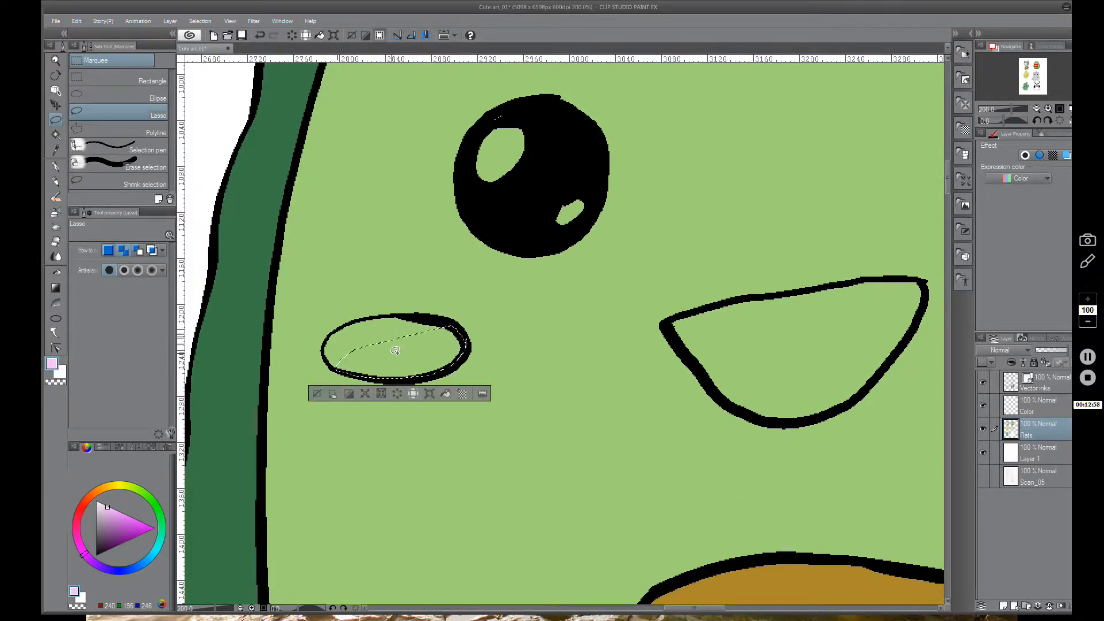
mouse_move(419, 315)
left_mouse_down()
mouse_move(369, 317)
mouse_move(329, 336)
mouse_move(326, 354)
mouse_move(383, 358)
left_mouse_up()
left_click_drag(684, 374, 309, 308)
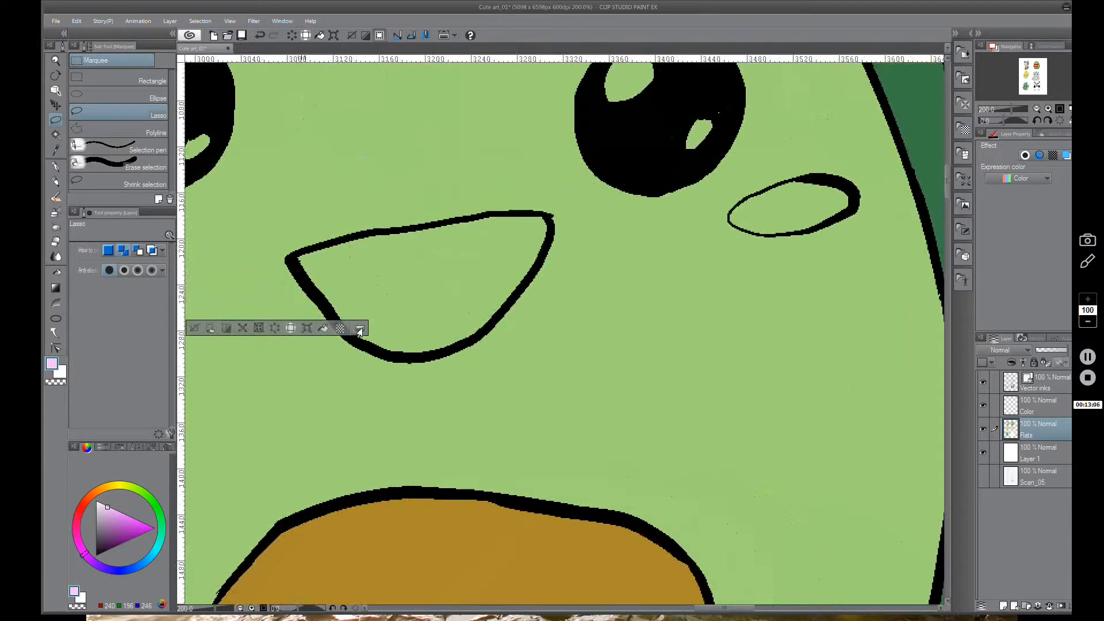
mouse_move(843, 214)
left_mouse_down()
mouse_move(769, 232)
mouse_move(459, 381)
left_mouse_up()
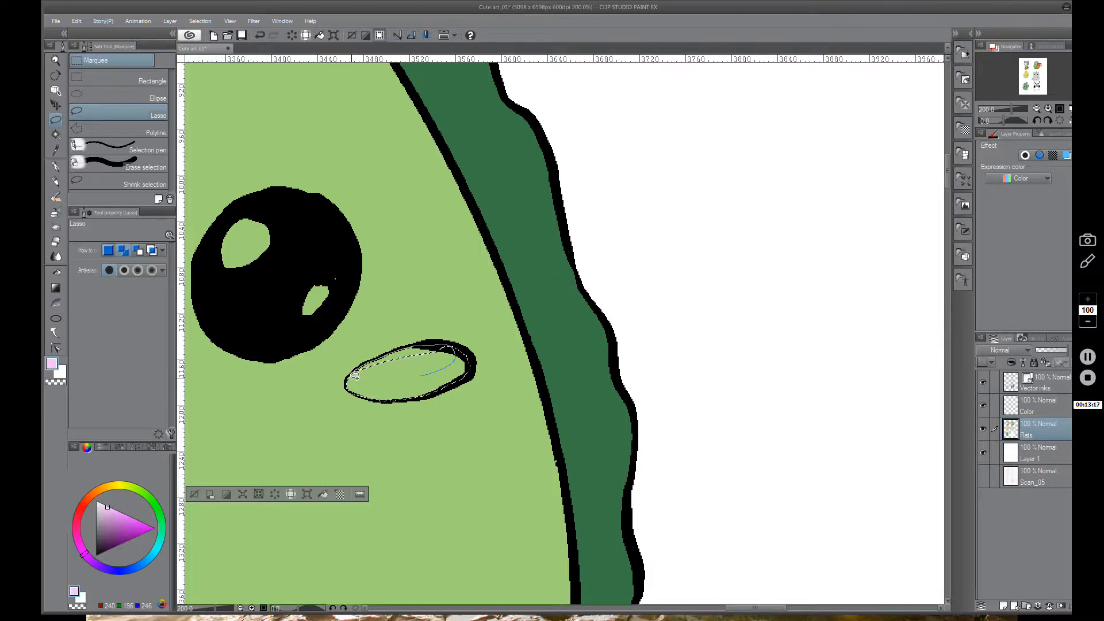
left_click_drag(354, 375, 384, 384)
left_click_drag(476, 372, 490, 358)
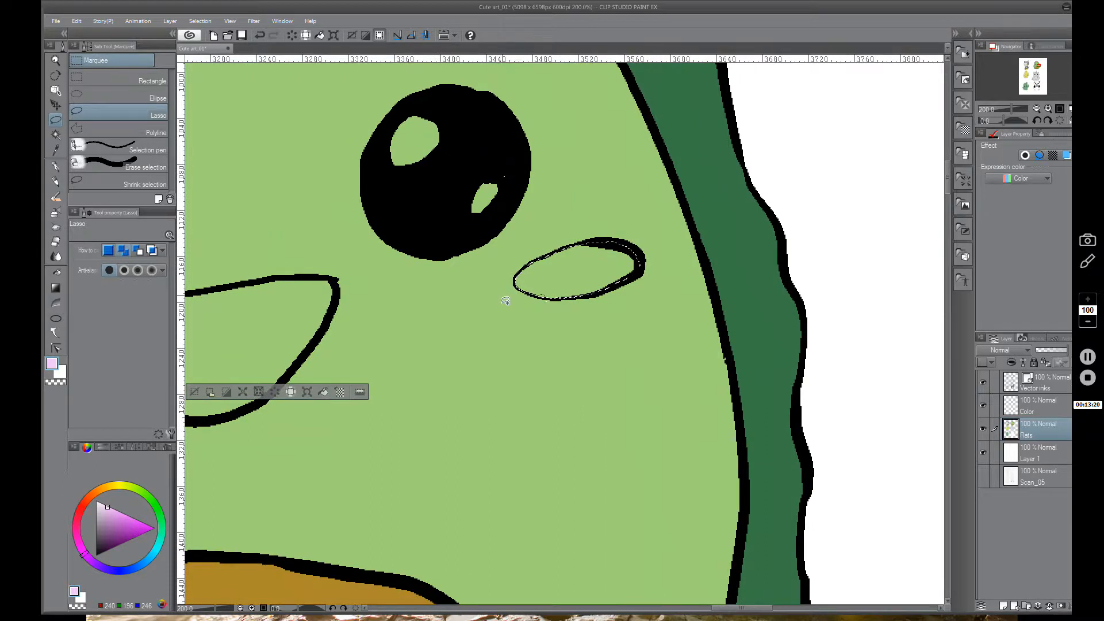
Fill both selected cheeks with the light pink and deselect
scroll(505, 304, "down", 2)
left_click_drag(499, 360, 638, 358)
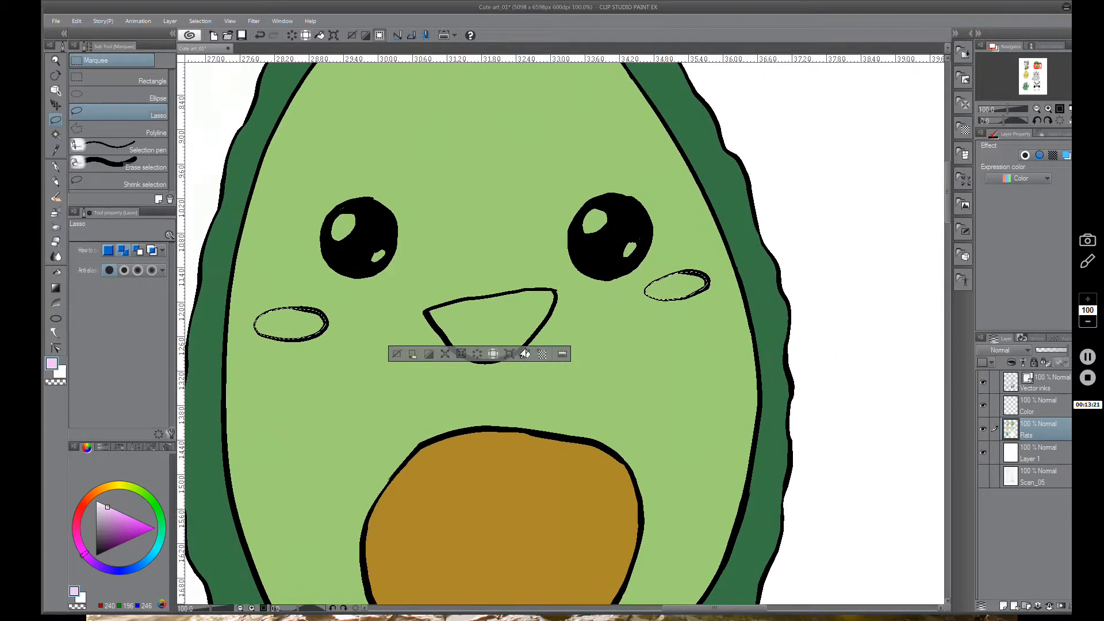
left_click(525, 354)
key("ctrl+d")
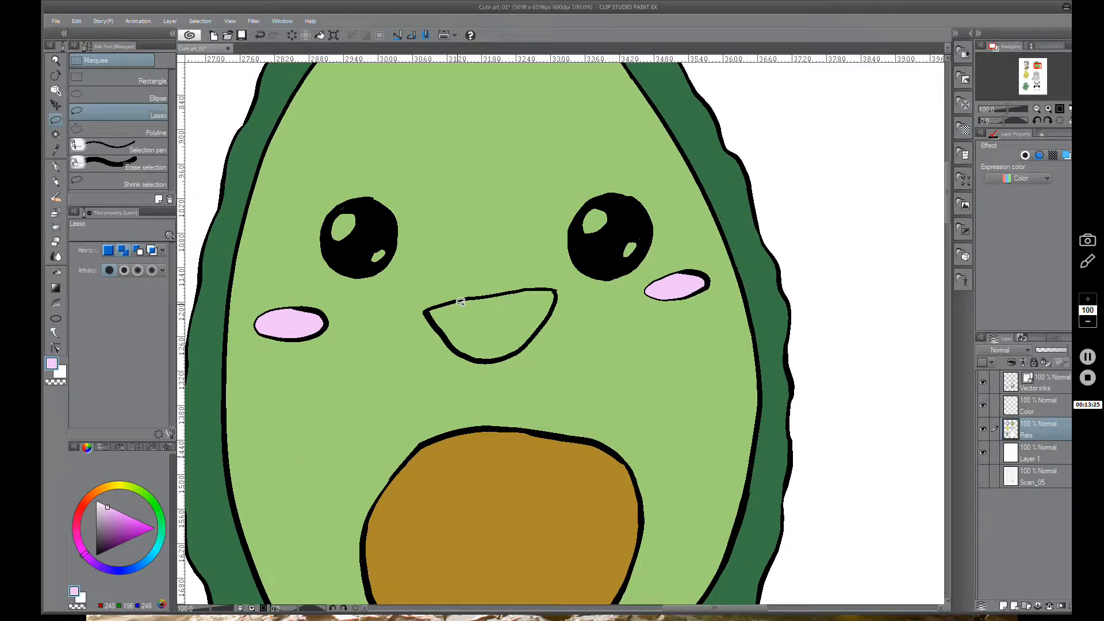
Lasso the avocado's open mouth along its outline in several added passes until the whole shape is selected
scroll(460, 302, "down", 3)
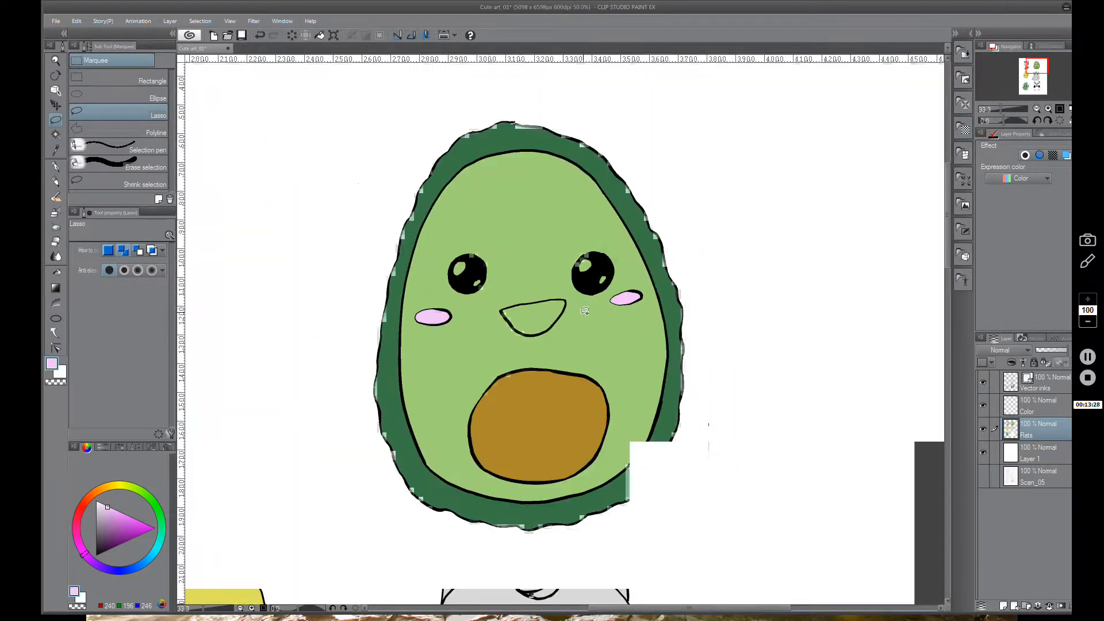
scroll(585, 311, "up", 5)
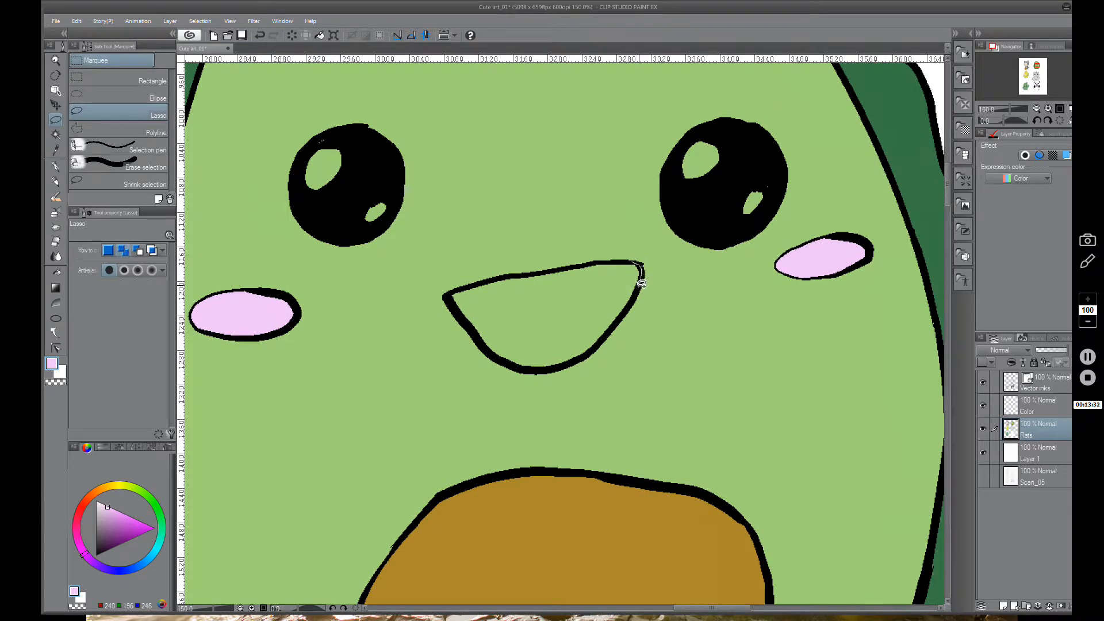
left_click_drag(641, 284, 575, 359)
left_click_drag(620, 262, 621, 262)
left_click_drag(608, 287, 629, 273)
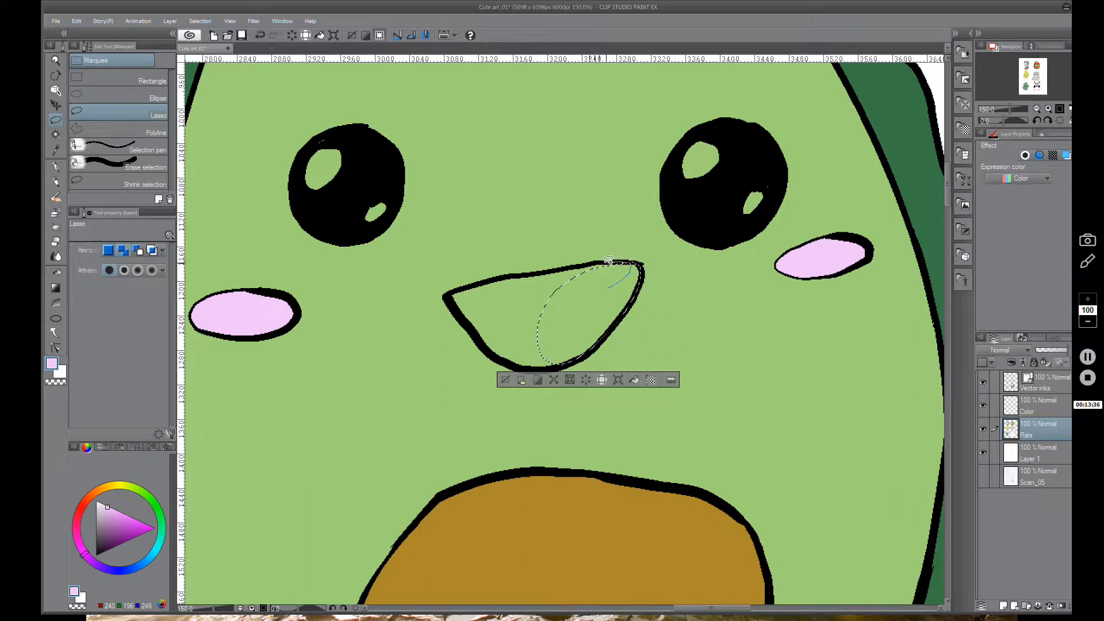
left_click_drag(572, 305, 562, 311)
left_click_drag(563, 313, 582, 286)
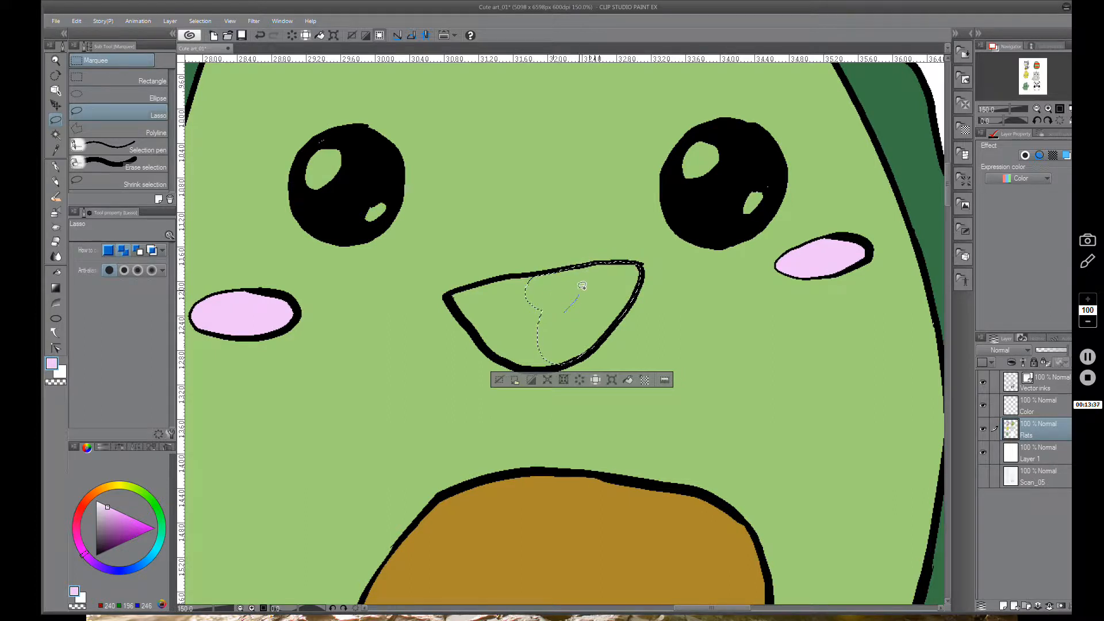
mouse_move(514, 273)
left_mouse_down()
mouse_move(448, 296)
mouse_move(476, 330)
mouse_move(611, 309)
mouse_move(627, 282)
left_mouse_up()
left_click_drag(582, 350, 563, 363)
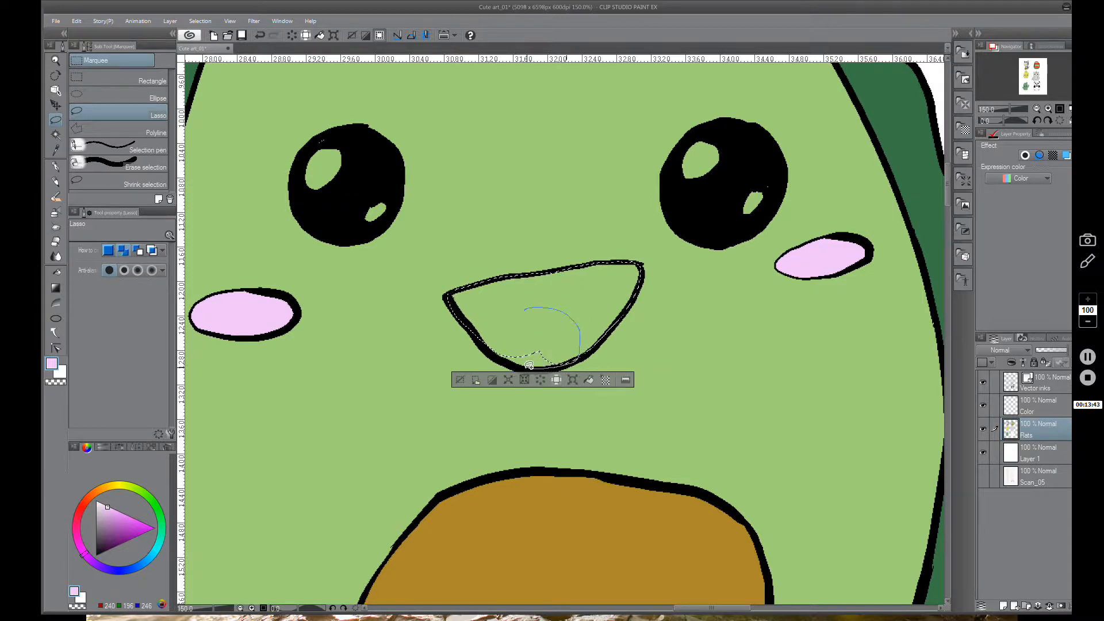
left_click_drag(496, 355, 489, 350)
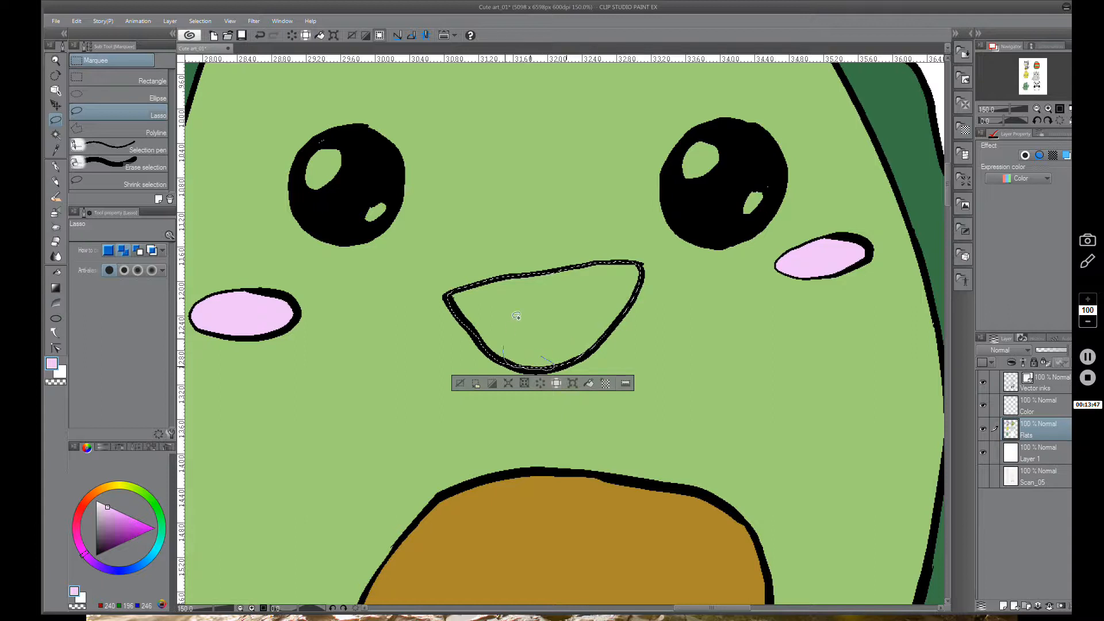
Examine the avocado's colors as a whole and next to the other characters on the page
key("ctrl+minus")
key("ctrl+minus")
key("ctrl+minus")
left_click_drag(721, 374, 739, 289)
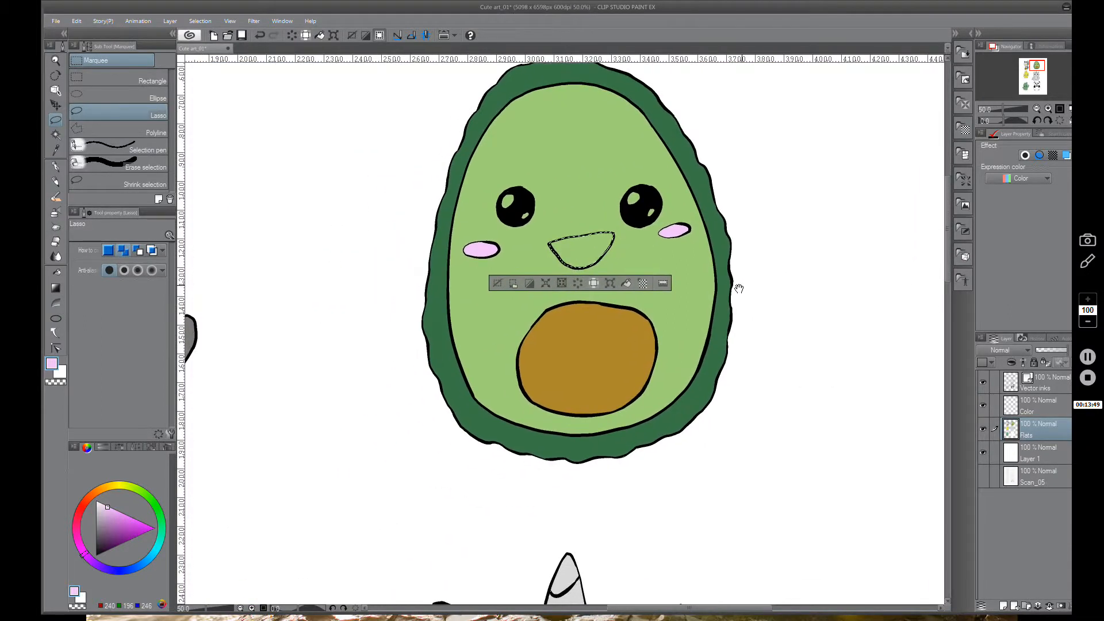
scroll(719, 309, "down", 4)
left_click_drag(760, 423, 677, 477)
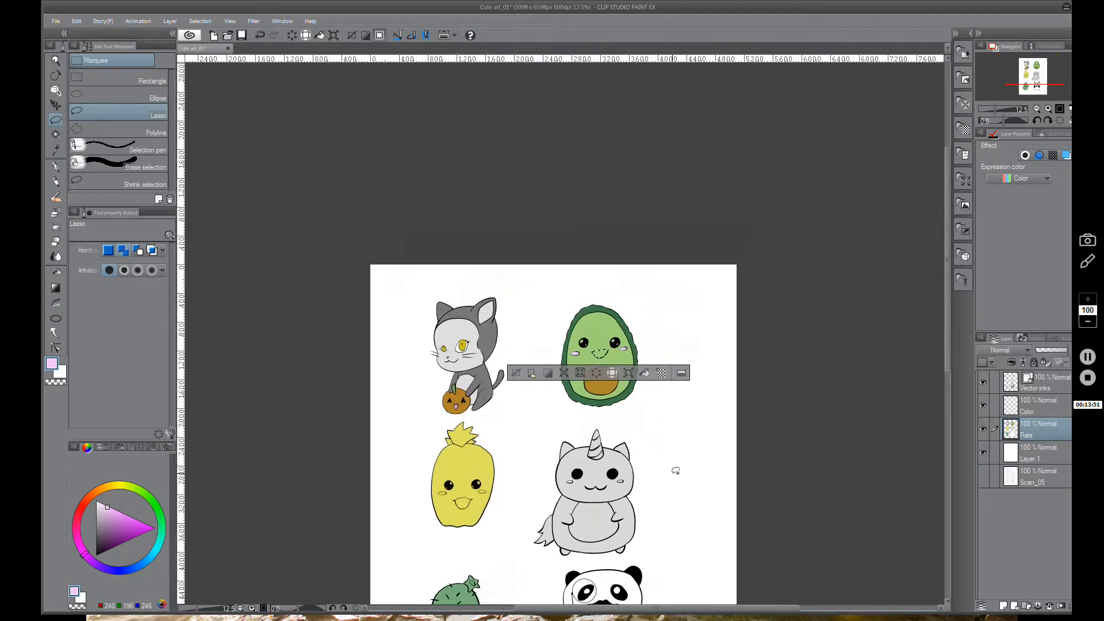
scroll(609, 360, "up", 5)
left_click_drag(735, 377, 665, 377)
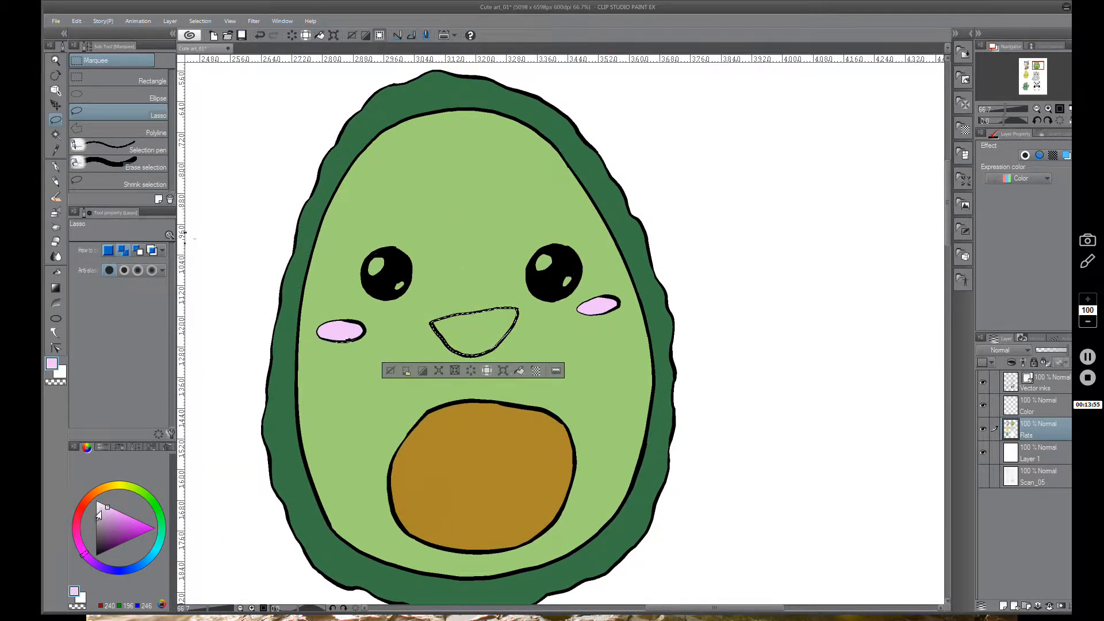
Fill the selected avocado mouth with a muted medium pink
left_click(103, 505)
scroll(518, 370, "down", 4)
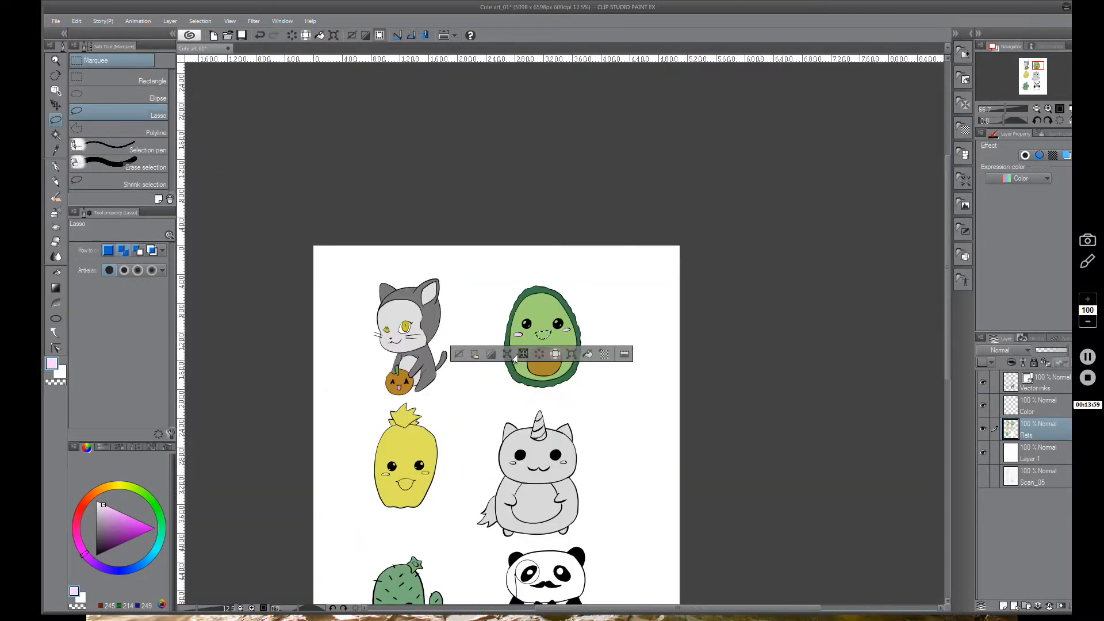
scroll(537, 359, "up", 1)
scroll(537, 359, "up", 2)
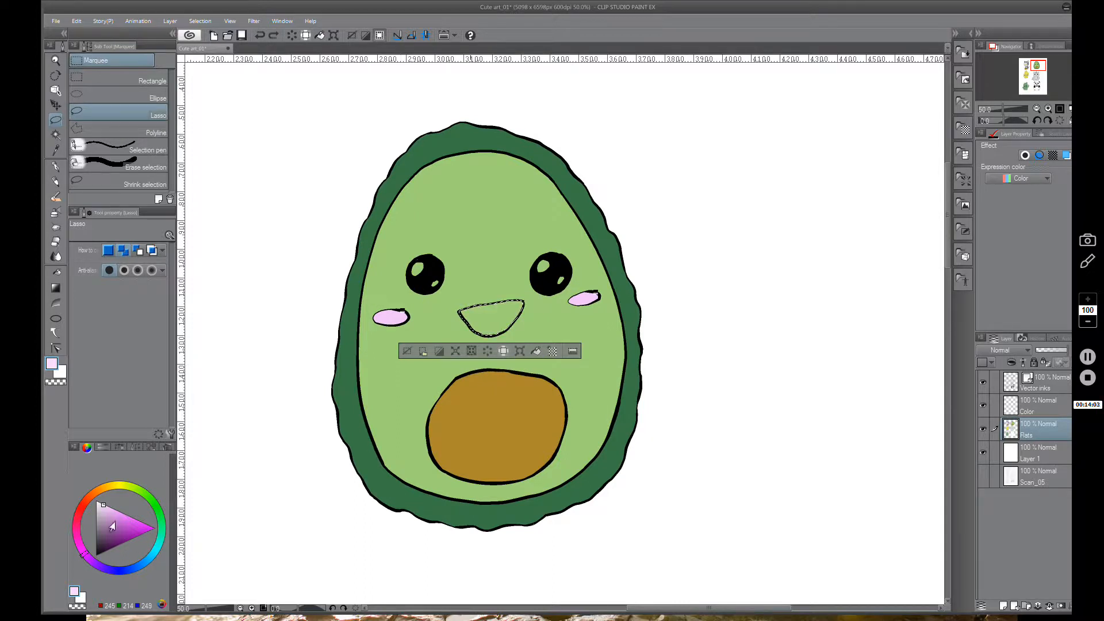
mouse_move(83, 552)
left_mouse_down()
mouse_move(77, 539)
mouse_move(112, 522)
left_mouse_up()
left_click(535, 351)
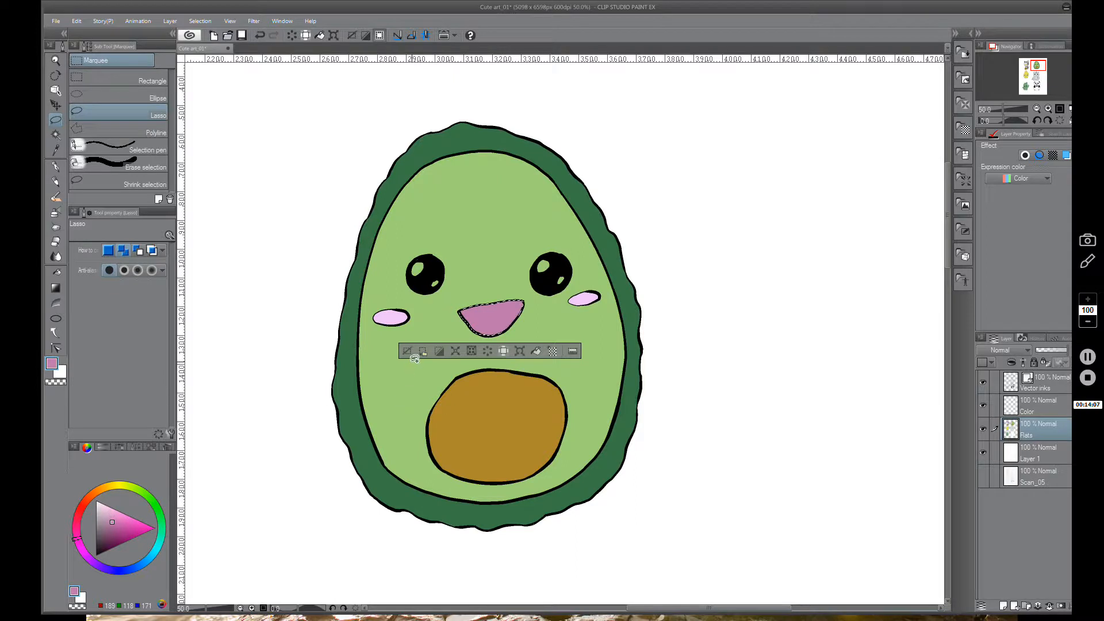
key("ctrl+d")
key("ctrl+z")
Fill the avocado's selected mouth with black and deselect it
left_click_drag(102, 539, 94, 557)
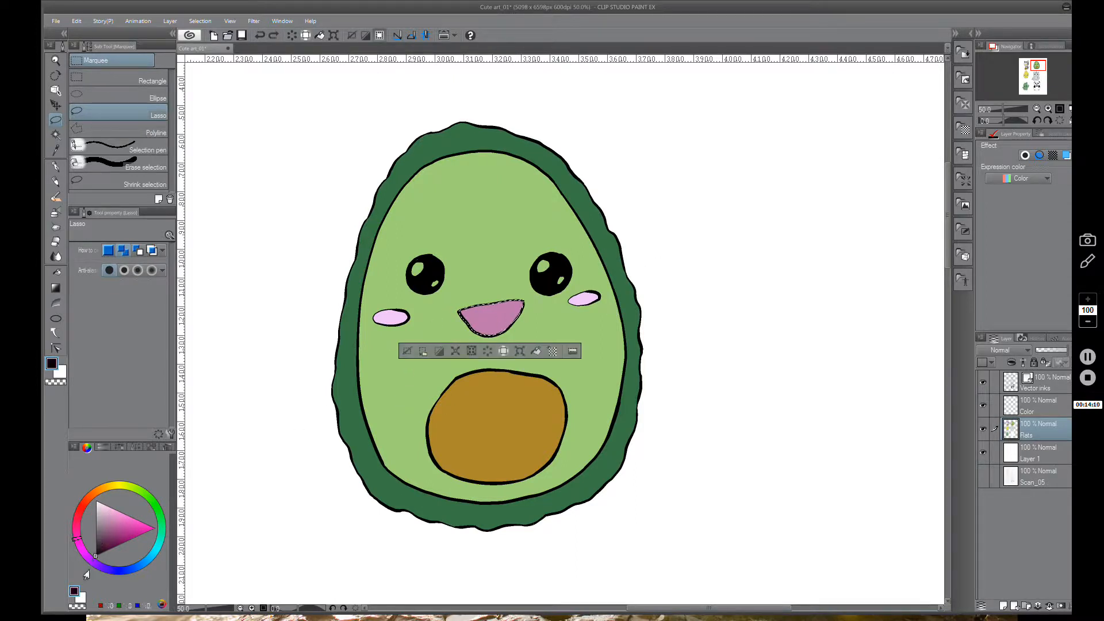
left_click(535, 352)
left_click(407, 351)
scroll(592, 304, "down", 2)
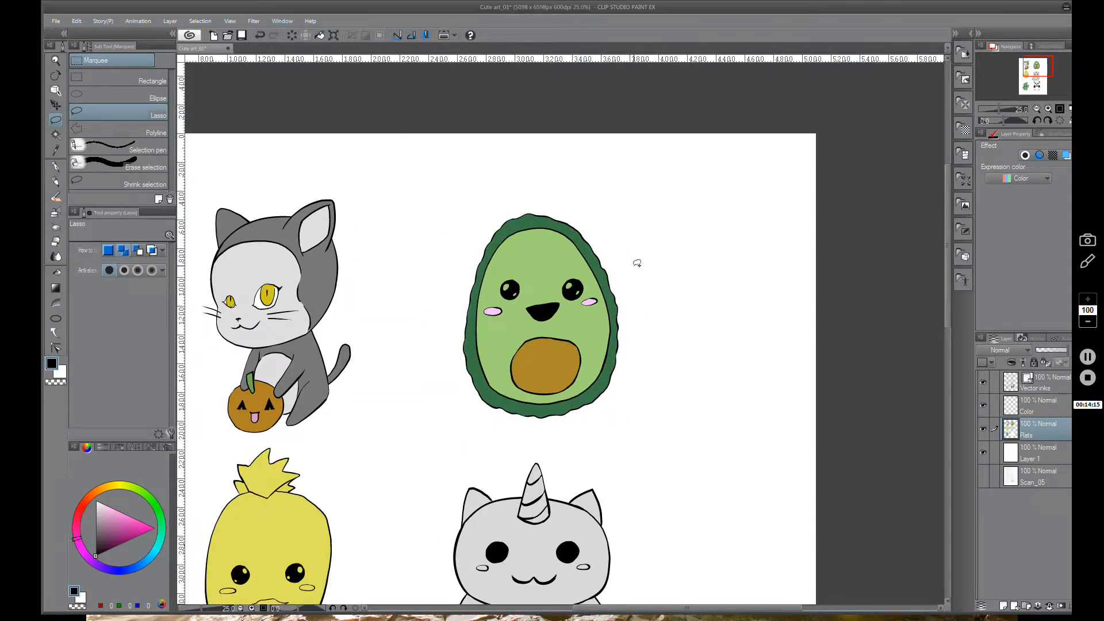
left_click_drag(672, 337, 672, 292)
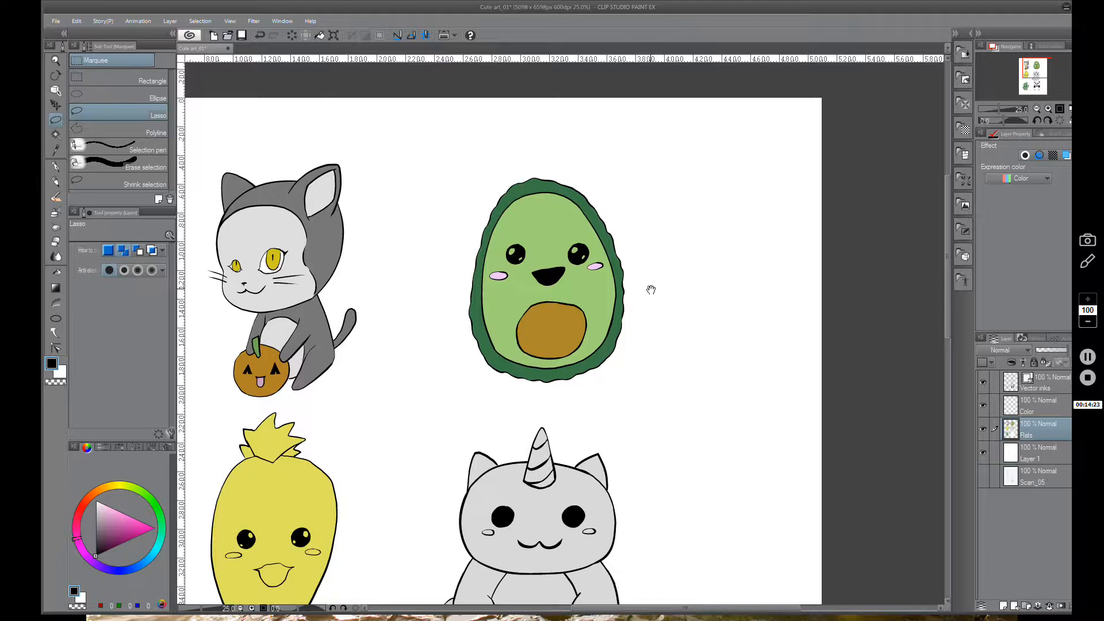
left_click_drag(604, 361, 736, 222)
left_click_drag(645, 204, 586, 294)
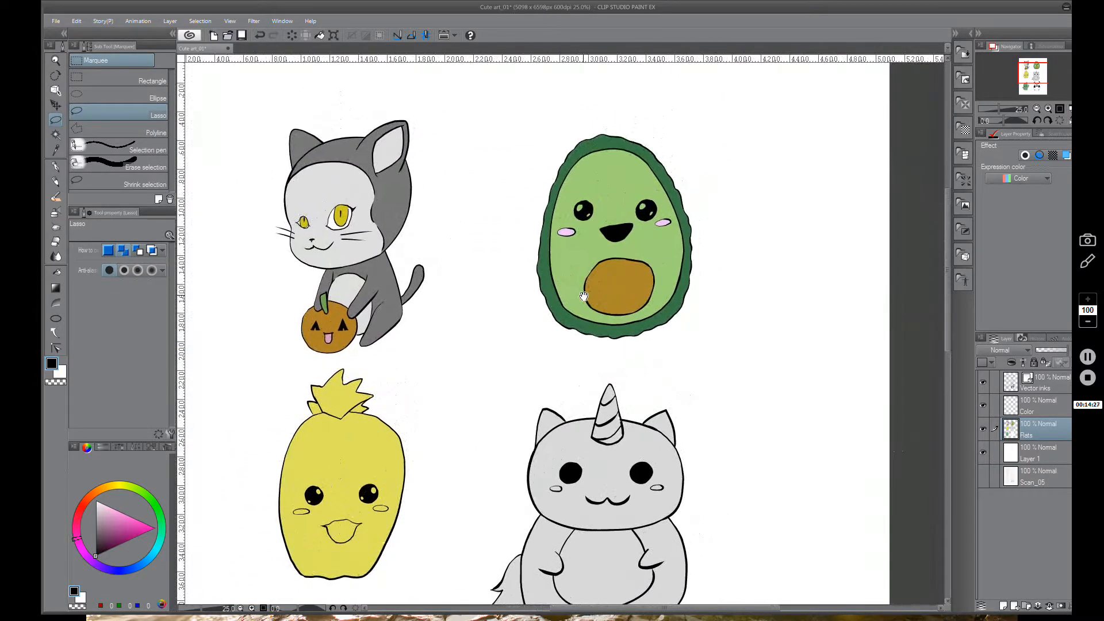
Check the avocado's flats with the Vector inks layer hidden and shown, and try Auto Select on the black mouth before clearing the selection
left_click(56, 136)
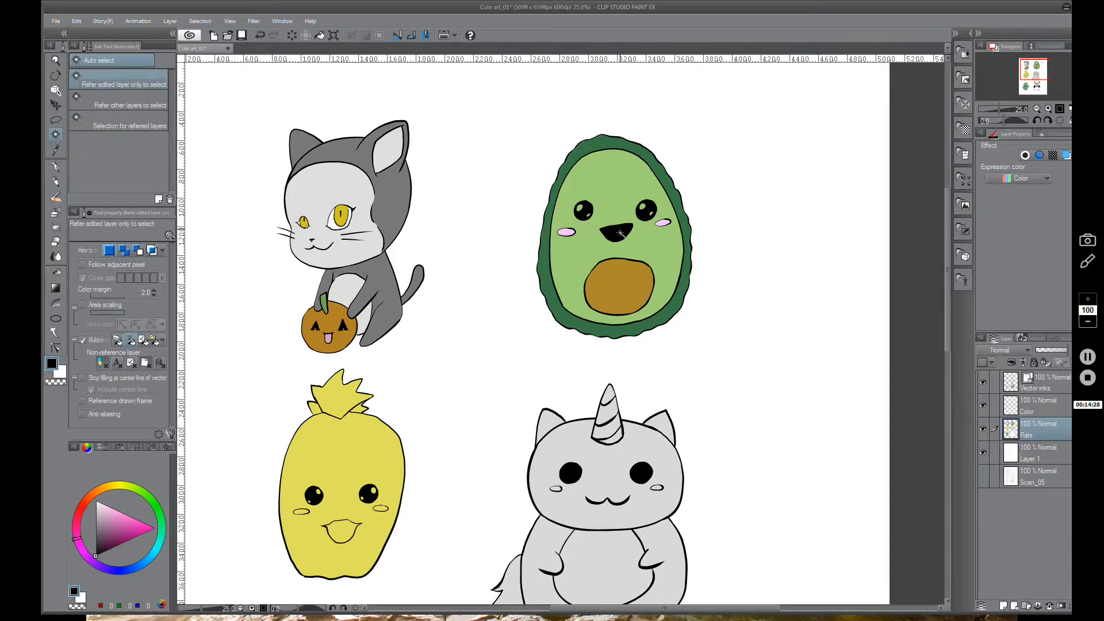
scroll(620, 233, "up", 2)
left_click(978, 387)
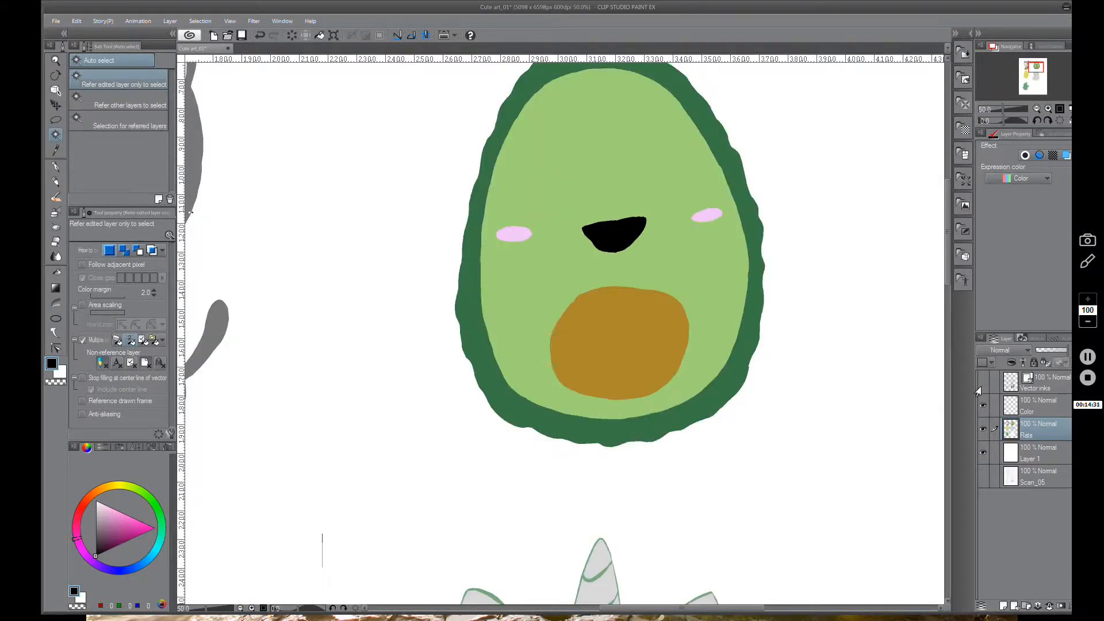
left_click(983, 383)
left_click(982, 383)
left_click(982, 384)
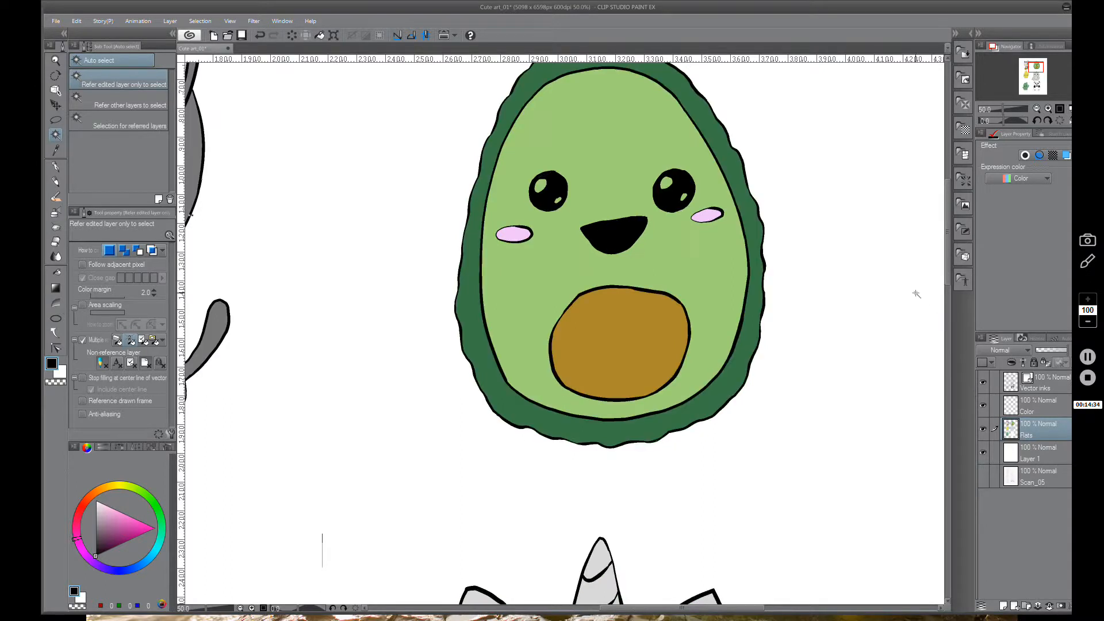
left_click(624, 233)
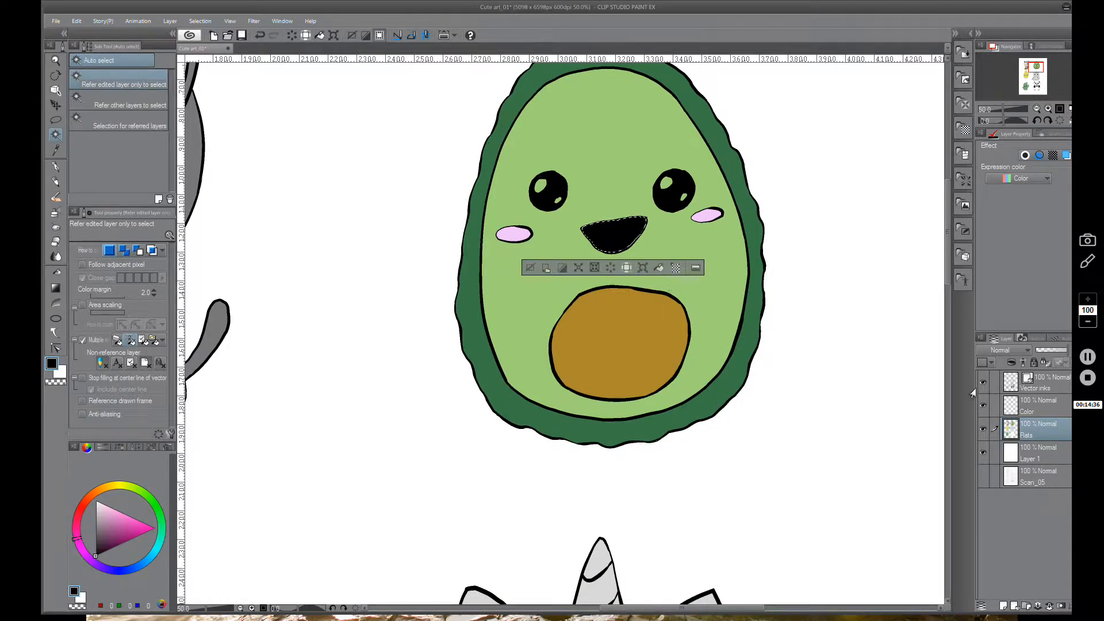
left_click(530, 268)
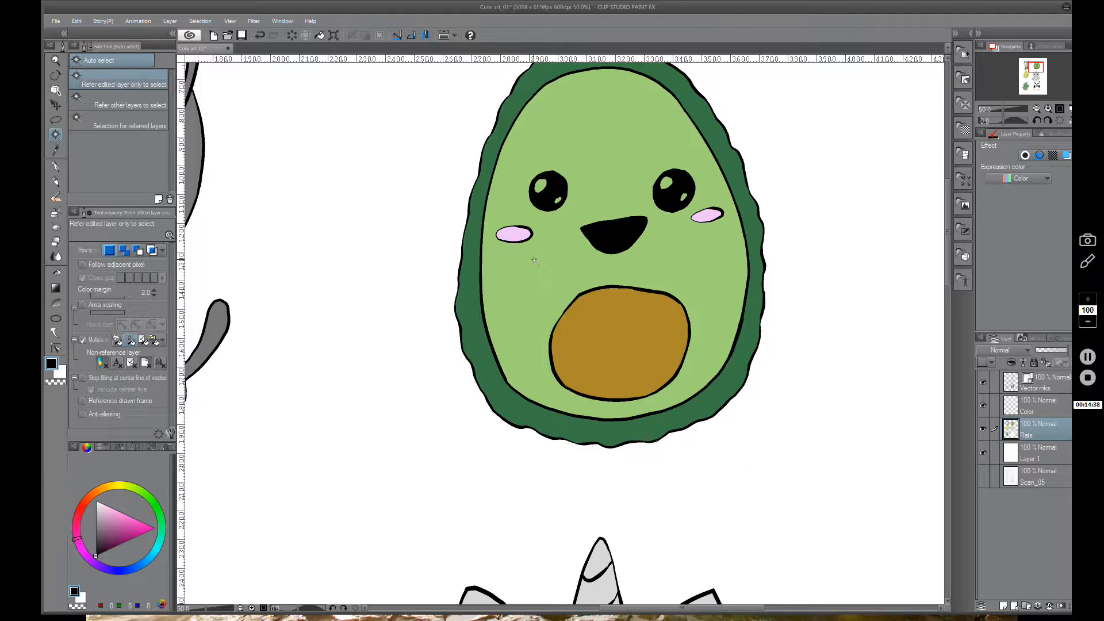
Reactivate the Lasso tool for the pineapple and choose a pale greyish pink as the drawing color
left_click_drag(534, 260, 684, 164)
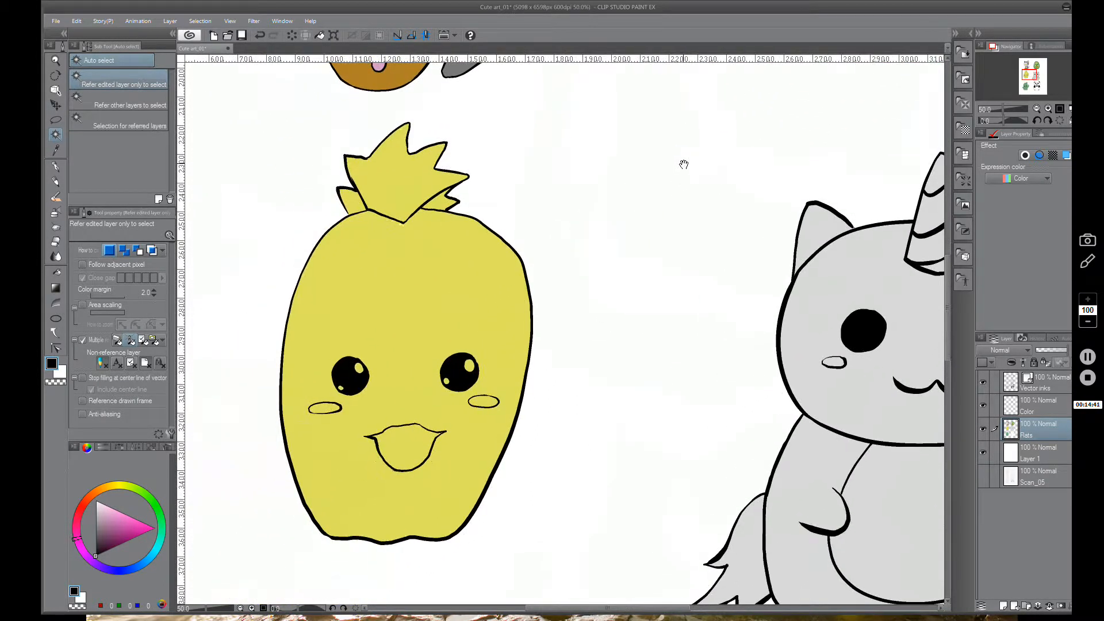
left_click(55, 119)
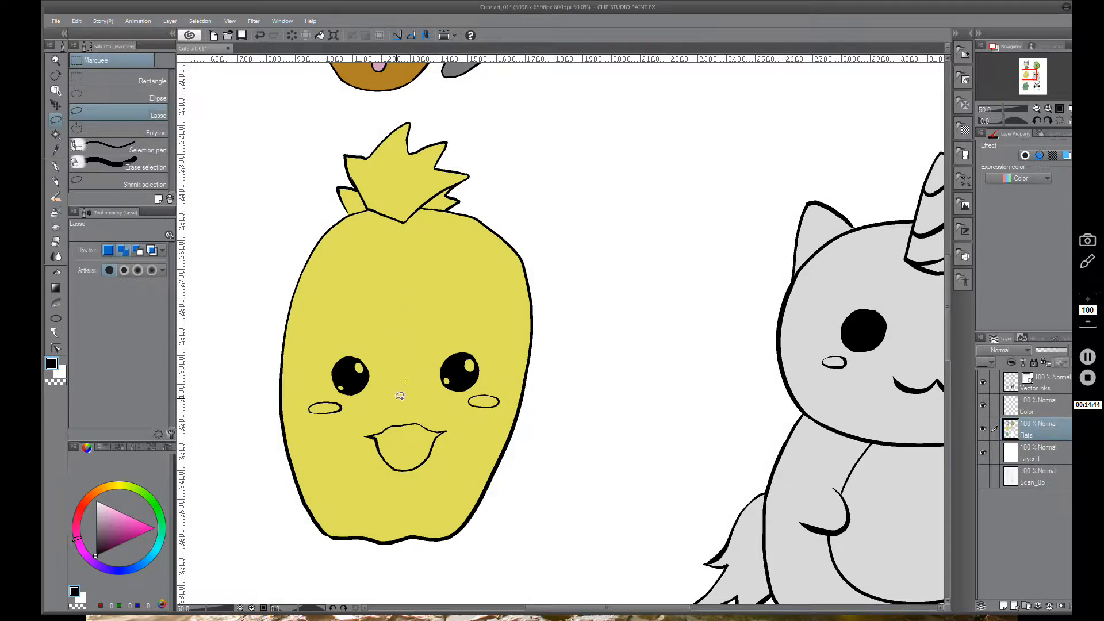
left_click(55, 136)
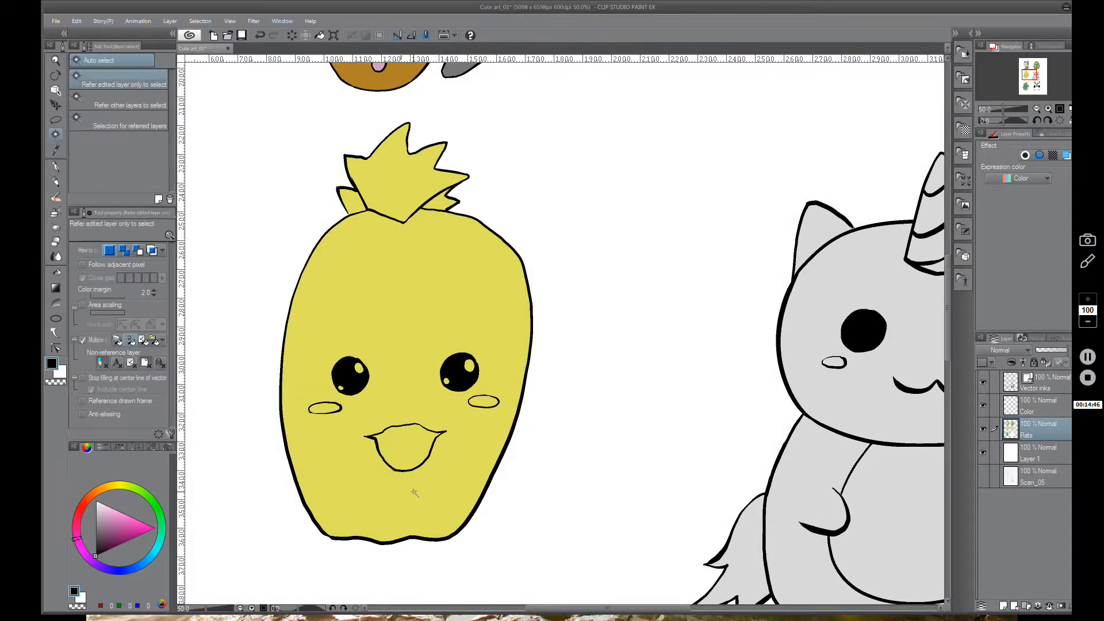
left_click(55, 119)
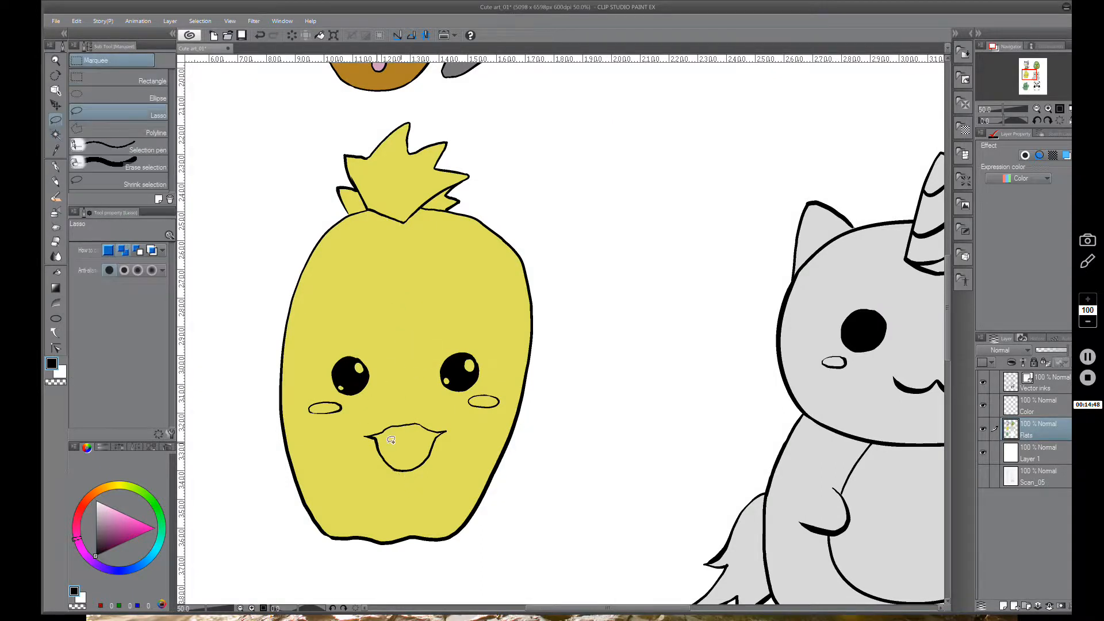
left_click(99, 518)
left_click_drag(102, 515, 102, 513)
Lasso the pineapple's left oval cheek along its black outline
left_click_drag(827, 219, 369, 512)
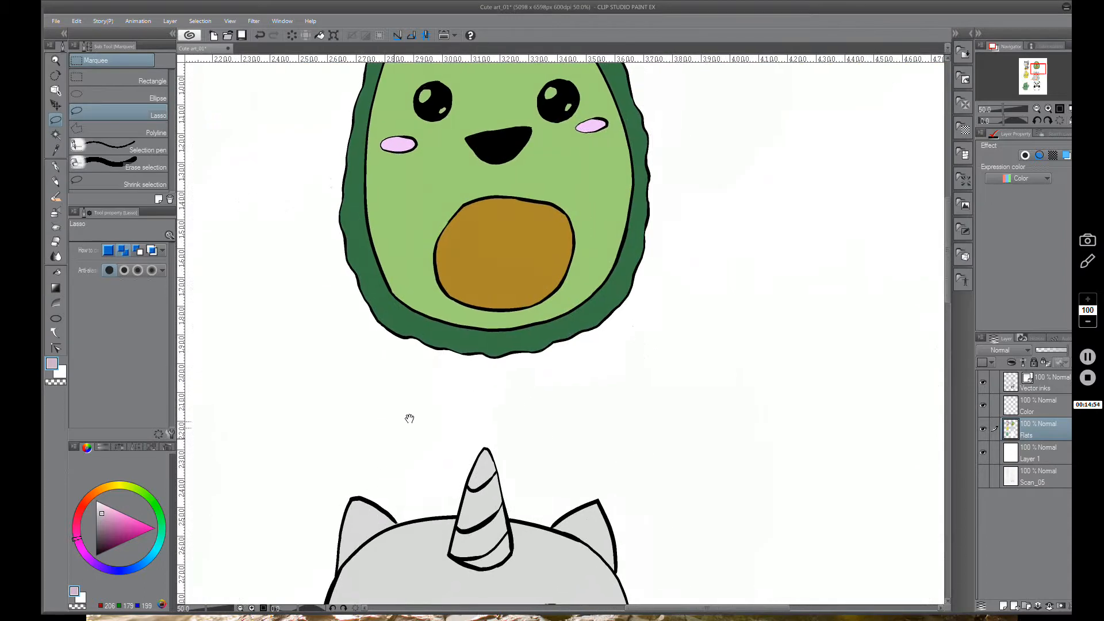
left_click_drag(484, 362, 326, 585)
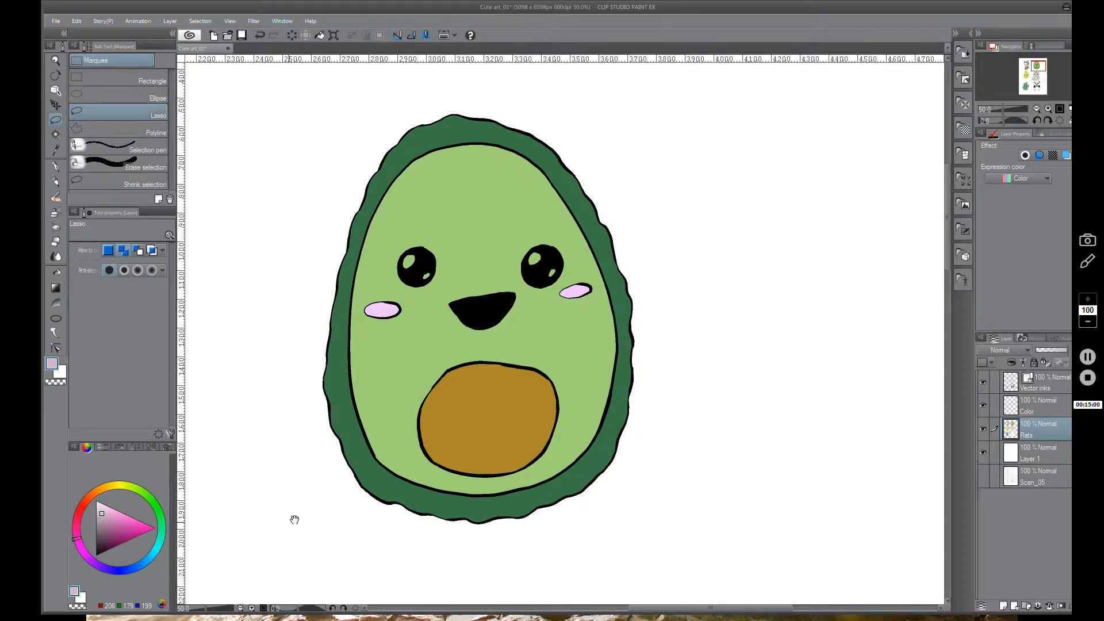
left_click_drag(293, 518, 609, 318)
left_click_drag(506, 387, 527, 296)
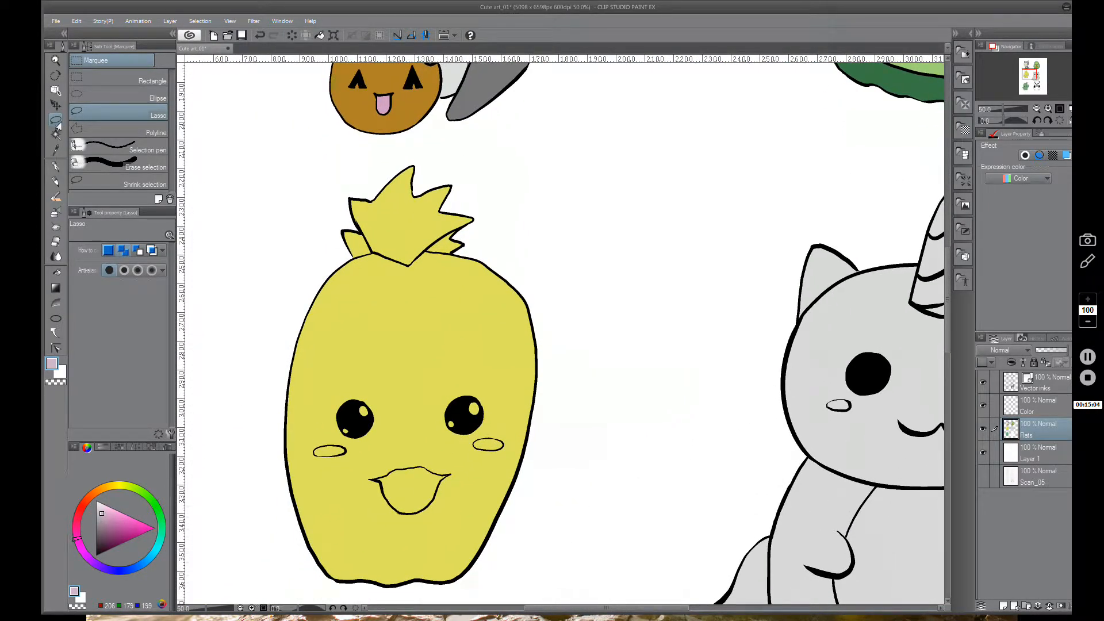
scroll(351, 338, "up", 1)
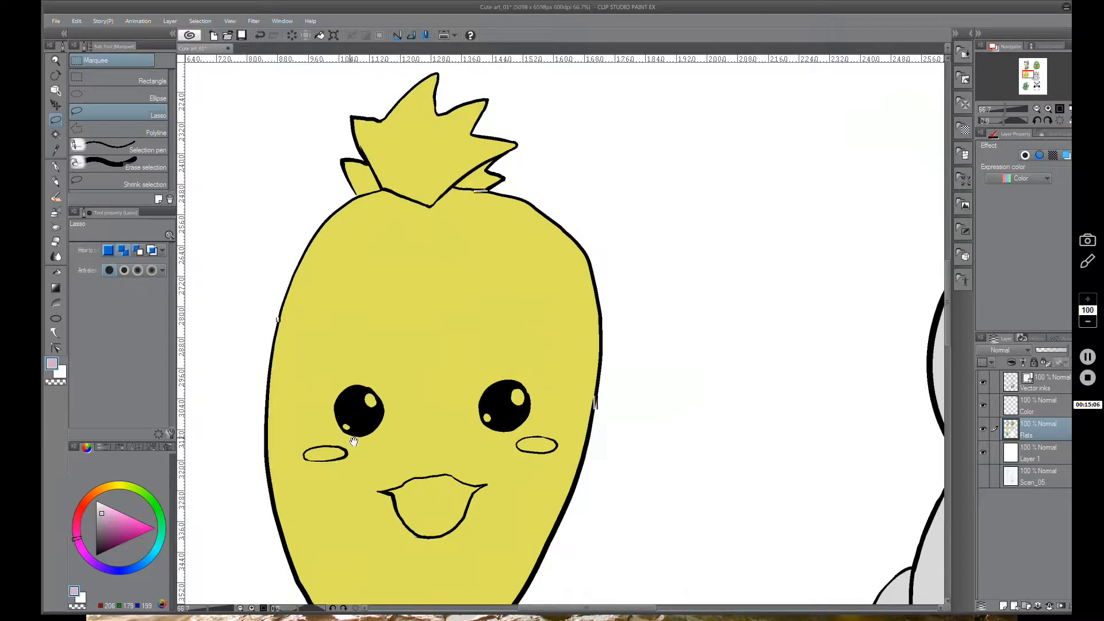
scroll(347, 424, "up", 2)
scroll(490, 317, "up", 1)
left_click_drag(512, 291, 456, 354)
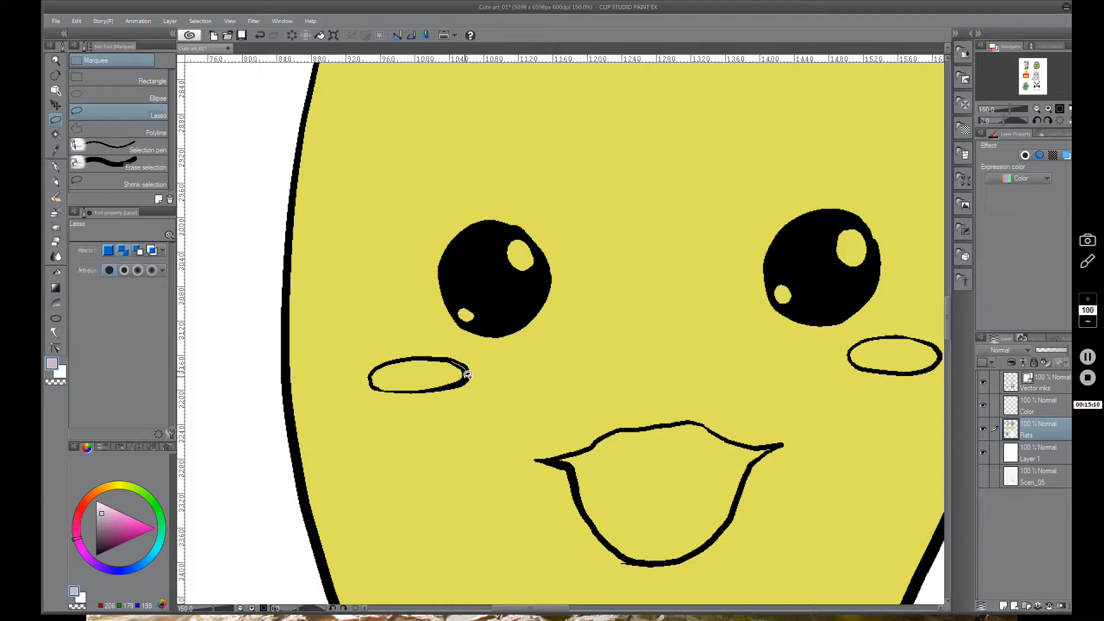
mouse_move(439, 372)
left_mouse_down()
mouse_move(449, 374)
mouse_move(447, 358)
mouse_move(379, 367)
mouse_move(384, 387)
mouse_move(449, 369)
mouse_move(456, 383)
mouse_move(387, 388)
mouse_move(373, 377)
left_mouse_up()
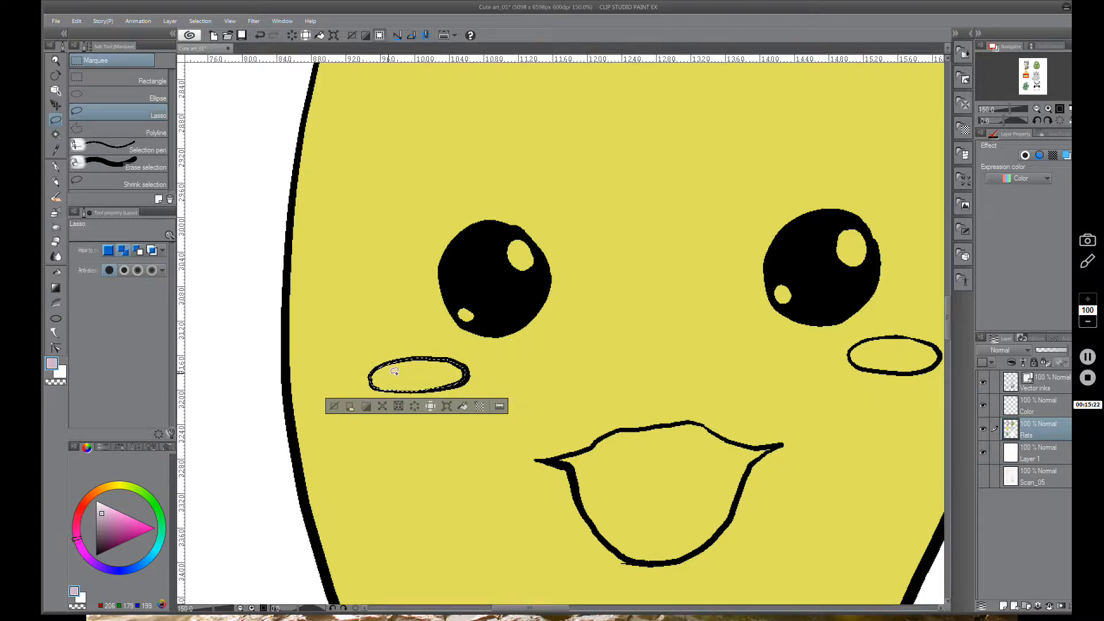
Add the pineapple's right oval cheek to the selection by lassoing along its outline
scroll(395, 372, "up", 3)
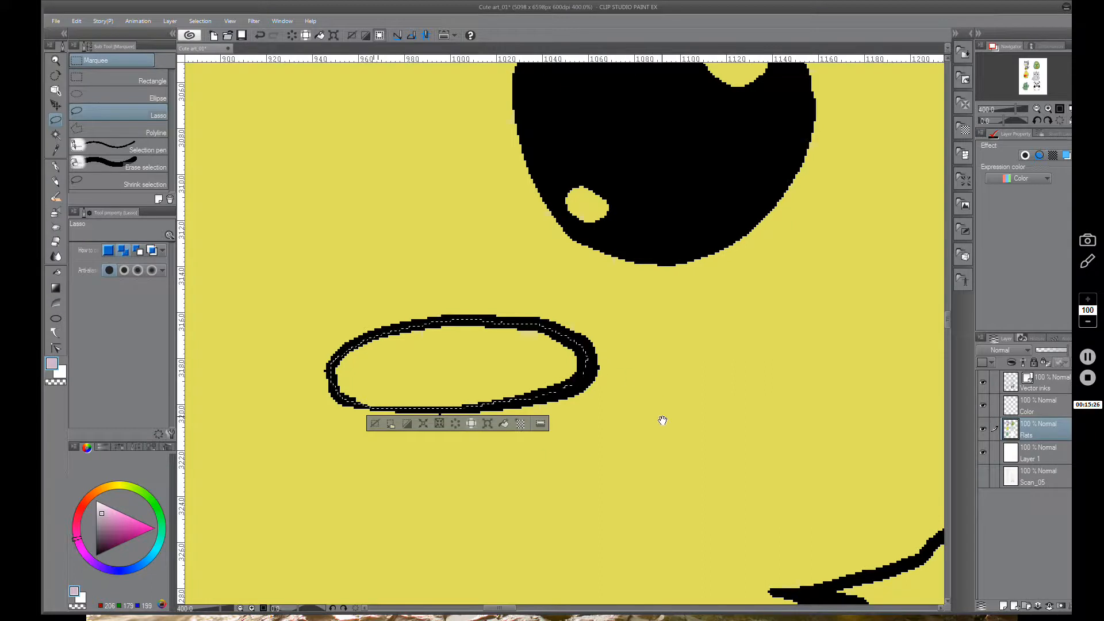
left_click_drag(663, 420, 449, 351)
left_click_drag(813, 293, 300, 443)
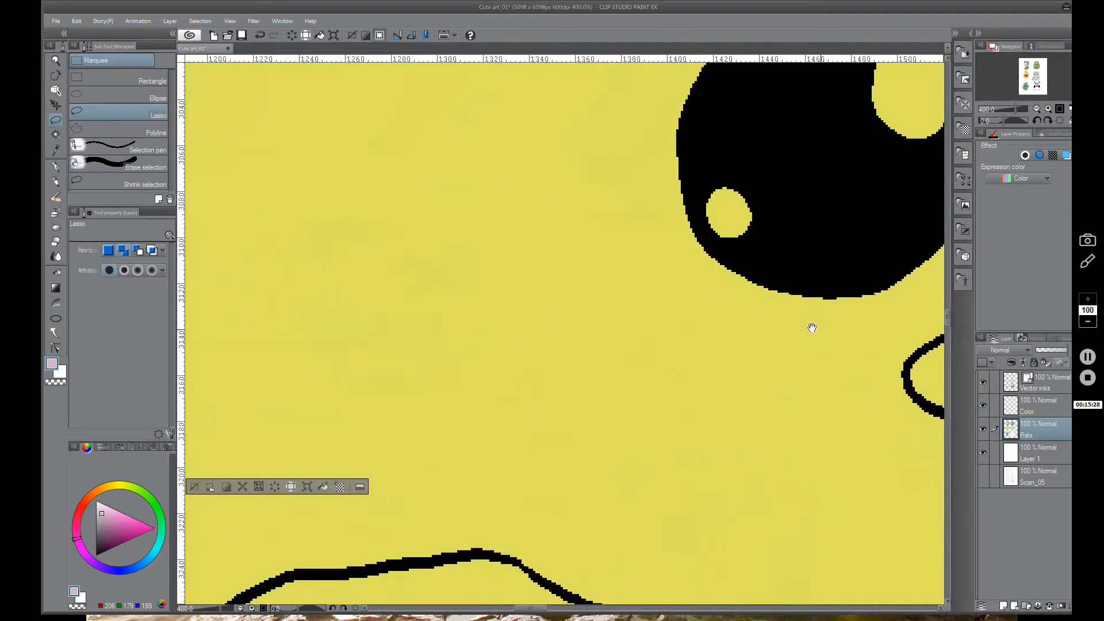
left_click_drag(812, 328, 332, 298)
mouse_move(639, 310)
left_mouse_down()
mouse_move(659, 355)
mouse_move(592, 358)
mouse_move(627, 322)
mouse_move(584, 293)
mouse_move(477, 295)
mouse_move(425, 326)
mouse_move(426, 352)
mouse_move(593, 359)
mouse_move(627, 340)
mouse_move(636, 371)
mouse_move(564, 385)
mouse_move(472, 377)
mouse_move(428, 330)
left_mouse_up()
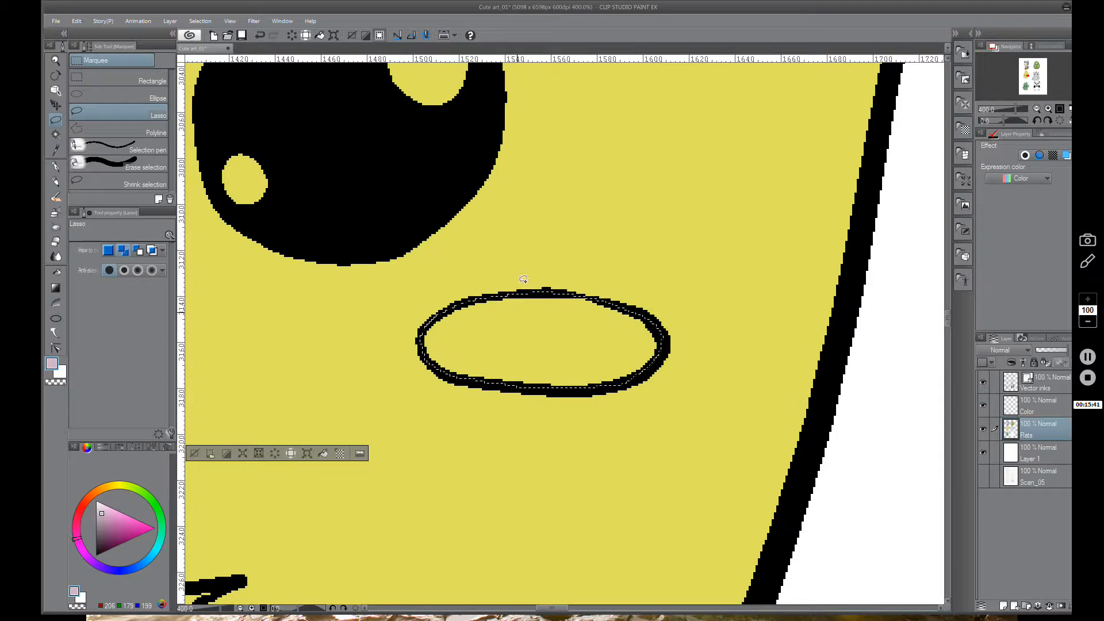
Fill both selected pineapple cheeks with the pale greyish pink and deselect
left_click_drag(615, 348, 810, 227)
scroll(645, 289, "down", 3)
left_click_drag(662, 332, 707, 362)
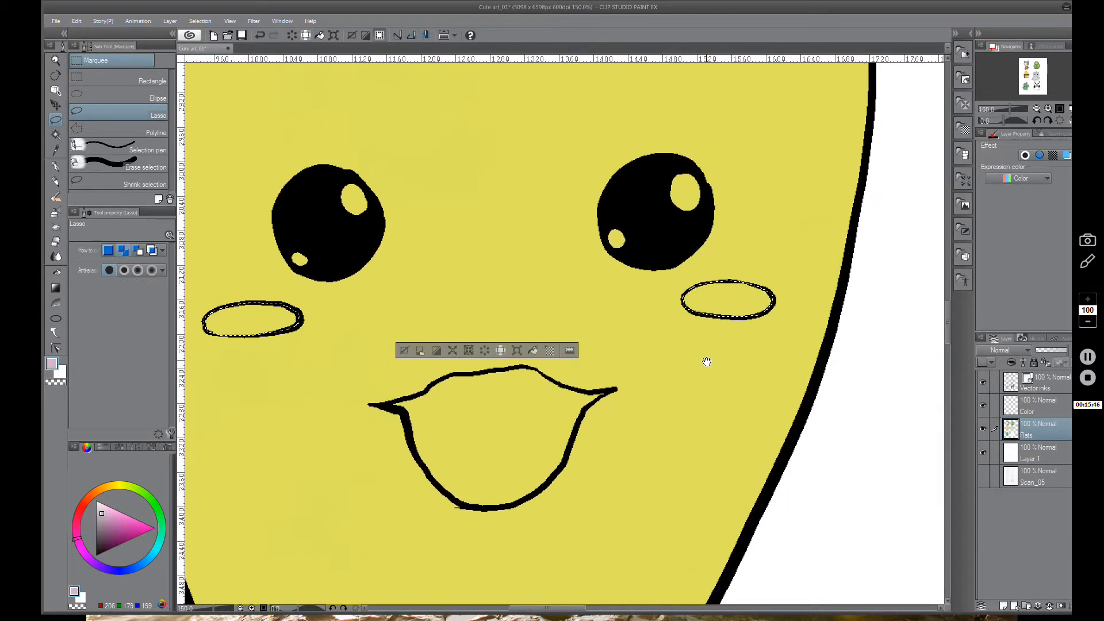
left_click(533, 352)
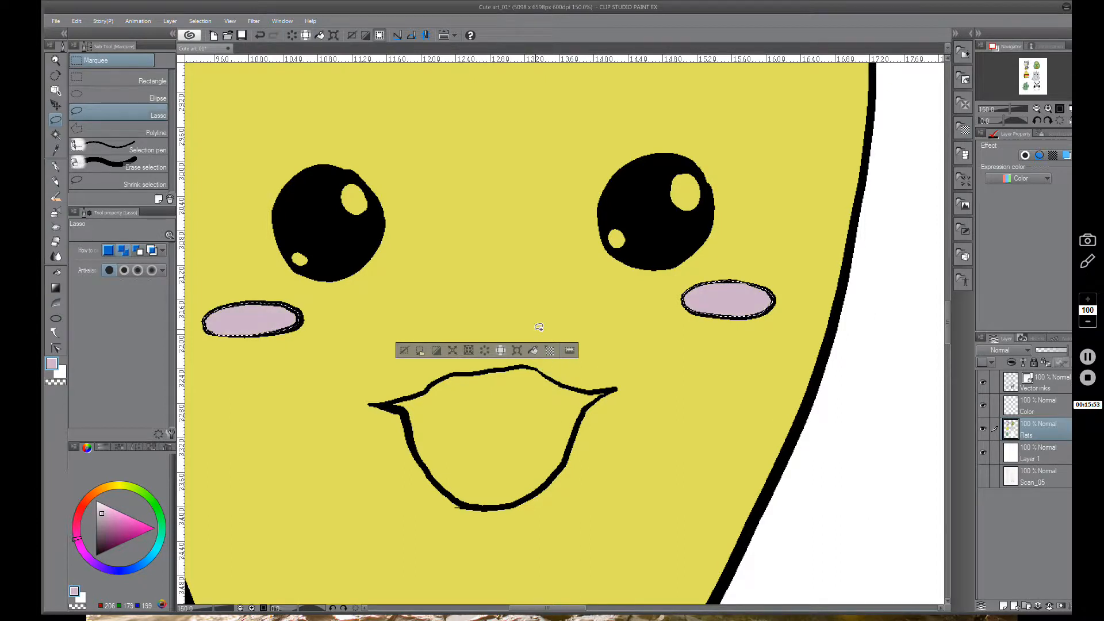
left_click(405, 348)
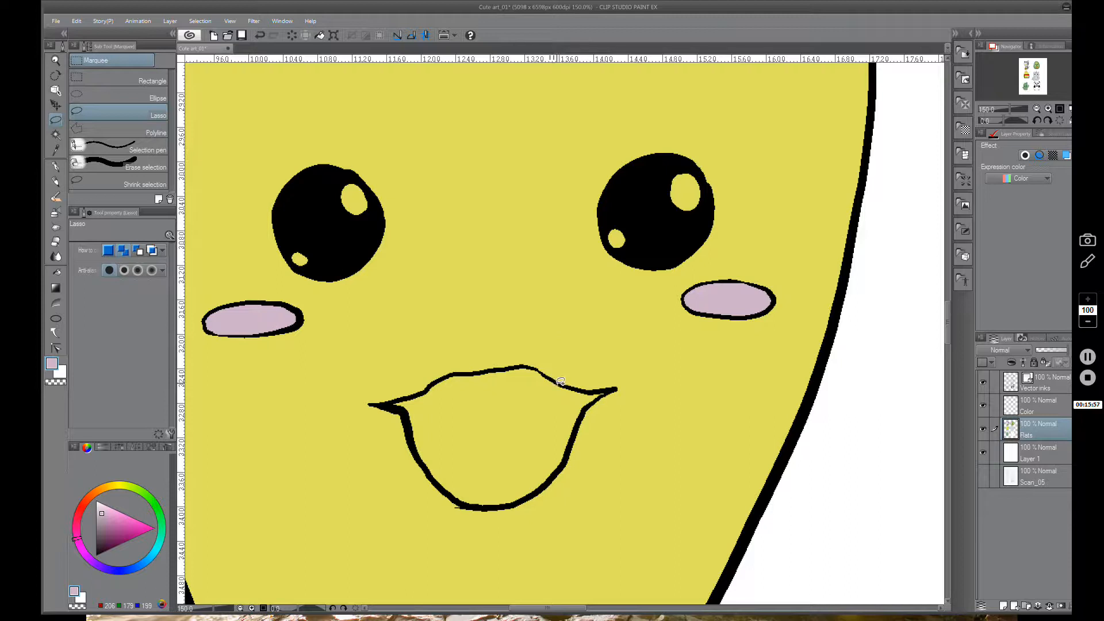
Lasso the right corner and upper edge of the pineapple's mouth along its black outline
left_click_drag(557, 383, 537, 371)
key("ctrl+z")
left_click_drag(583, 413, 574, 438)
left_click_drag(594, 391, 604, 391)
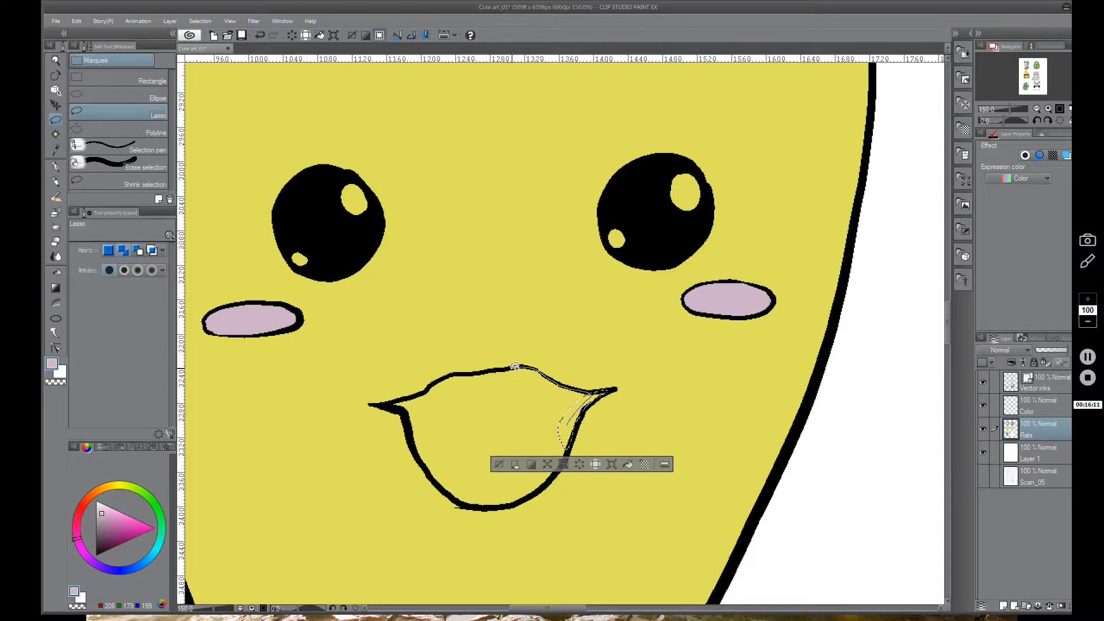
left_click_drag(465, 372, 530, 433)
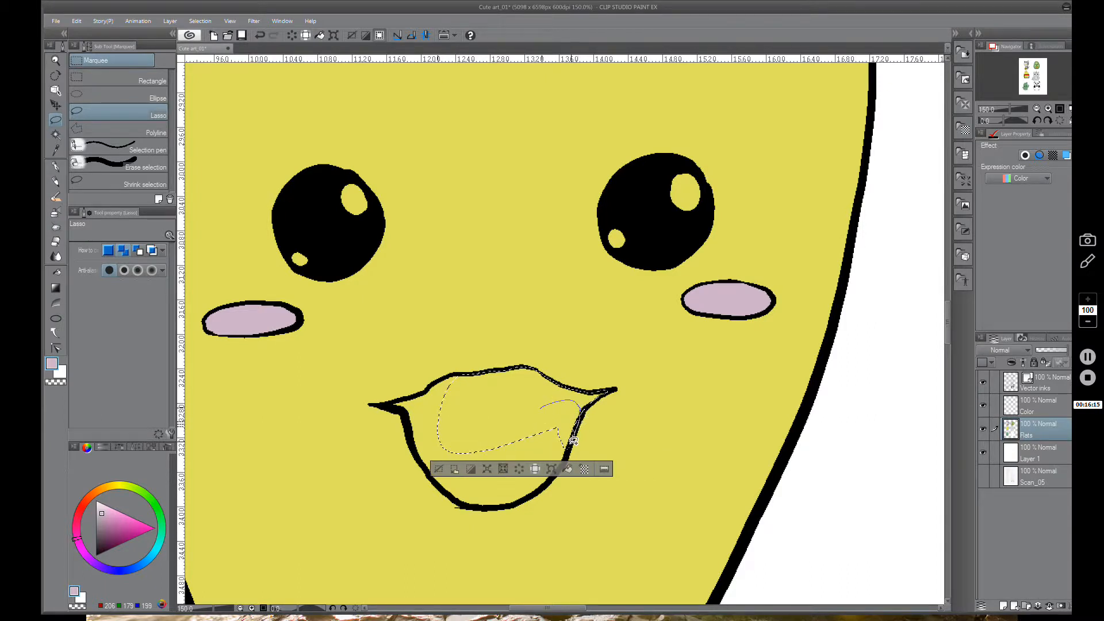
Extend the mouth selection down its right side and around the lower curve by lassoing along the outline
left_click_drag(500, 451, 499, 448)
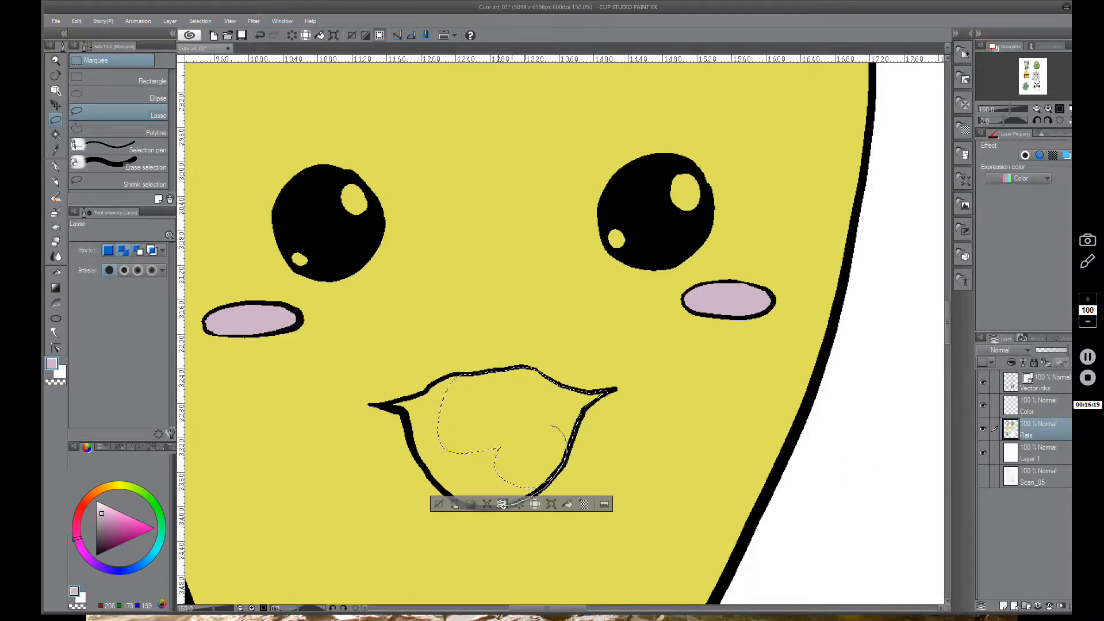
mouse_move(502, 505)
left_mouse_down()
mouse_move(466, 477)
mouse_move(467, 455)
left_mouse_up()
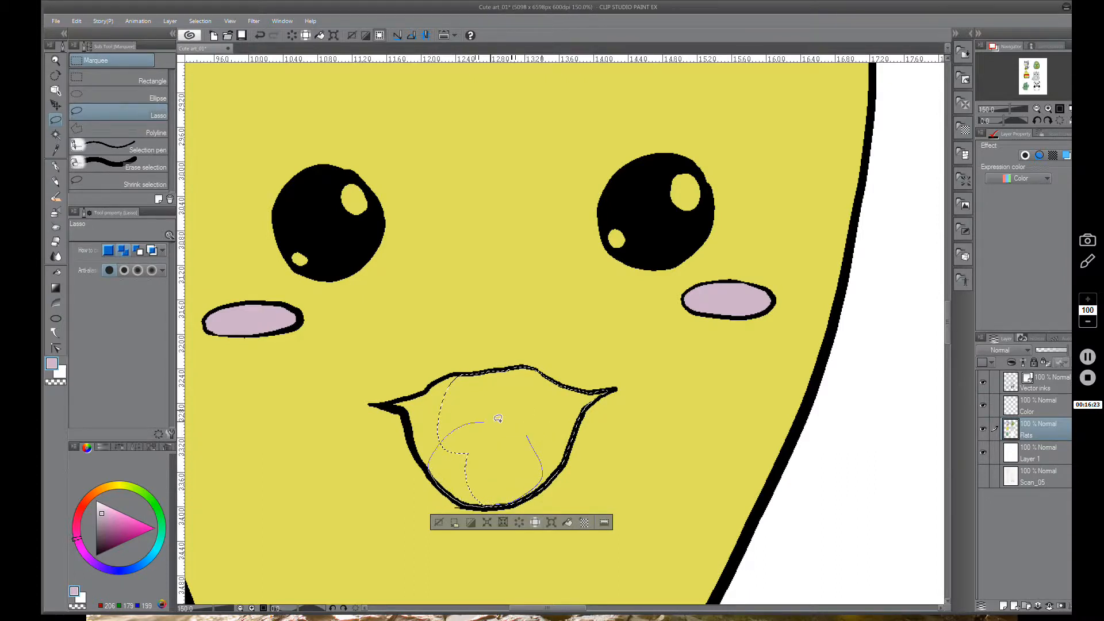
left_click_drag(498, 418, 470, 438)
left_click_drag(470, 438, 469, 455)
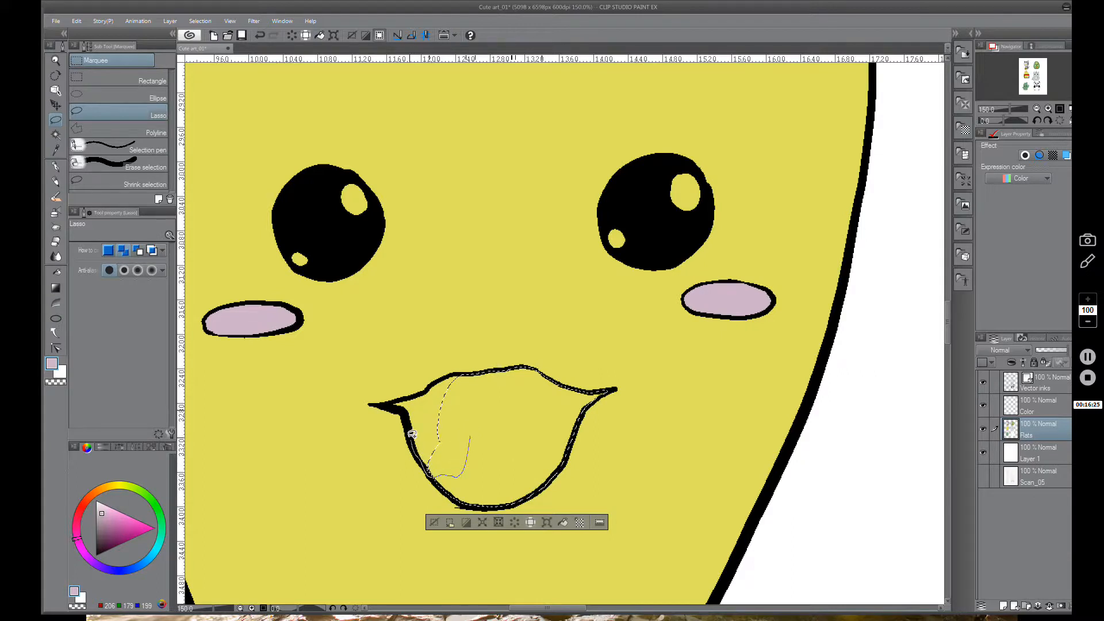
Add the mouth's left side, left corner and remaining upper-left area to complete the selection
left_click_drag(411, 433, 443, 430)
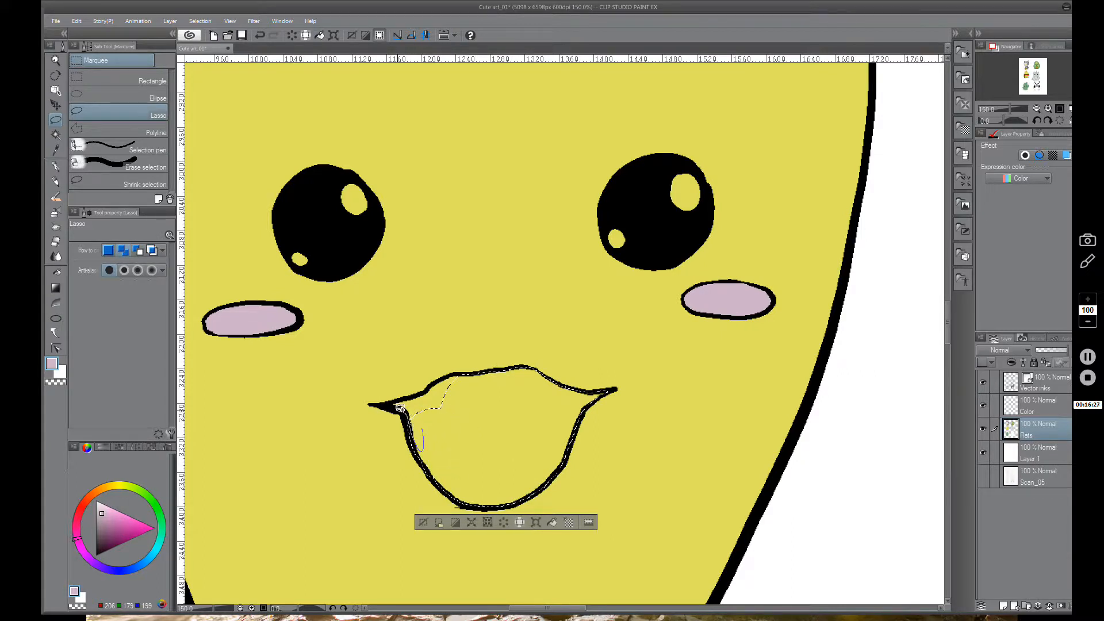
left_click_drag(418, 399, 445, 420)
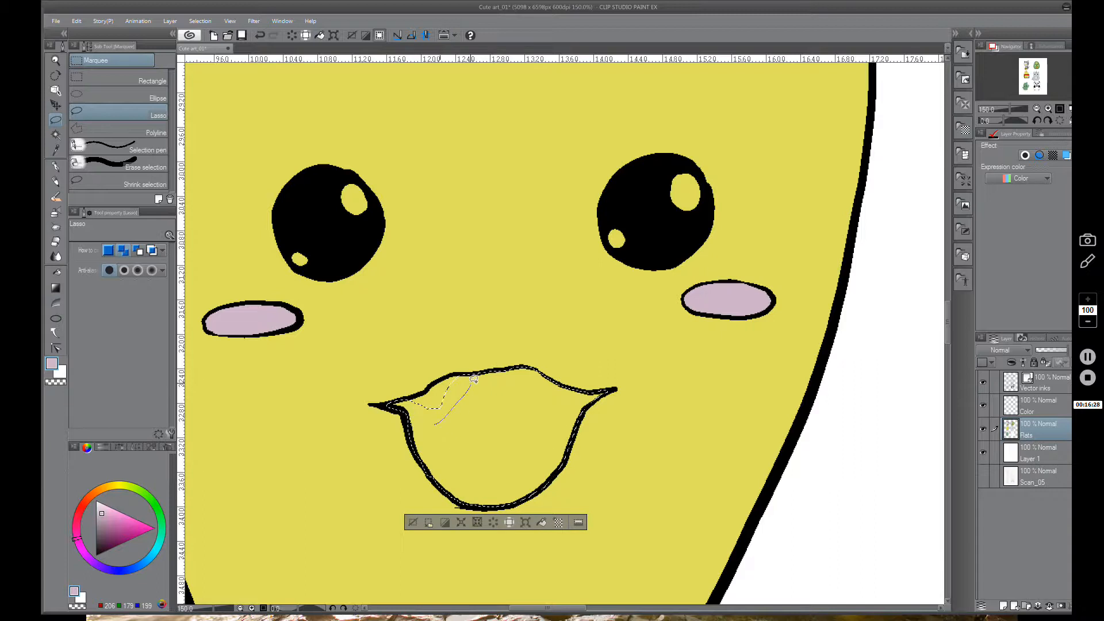
left_click_drag(461, 372, 439, 380)
Choose black as the drawing color, fill the selected pineapple mouth with it and deselect
left_click_drag(635, 380, 561, 358)
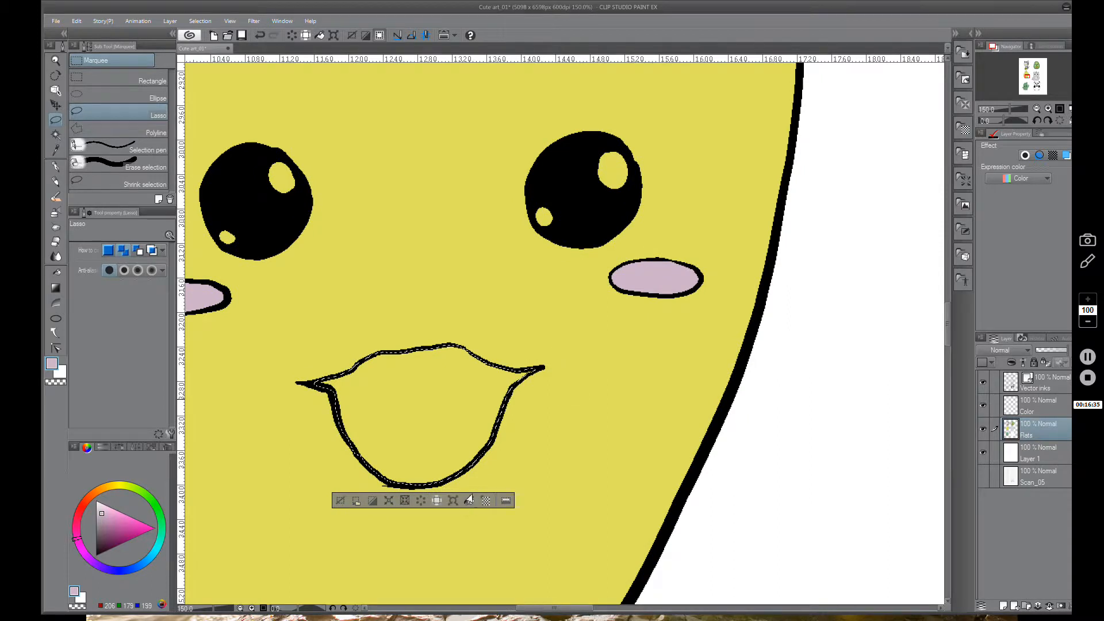
left_click_drag(532, 446, 621, 274)
left_click_drag(563, 427, 529, 445)
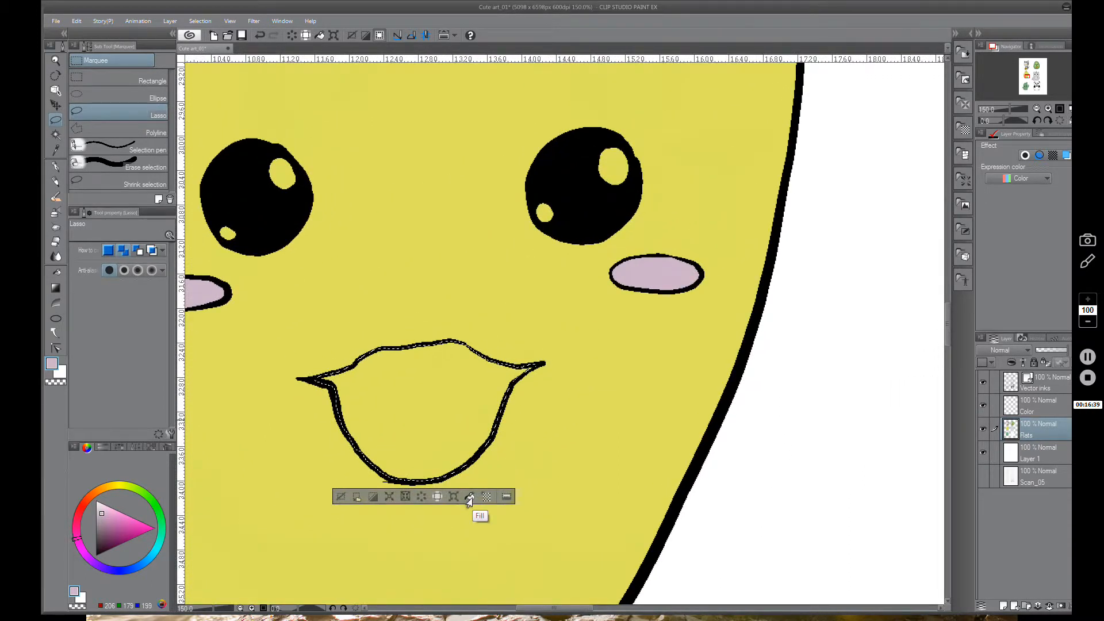
left_click_drag(101, 515, 91, 565)
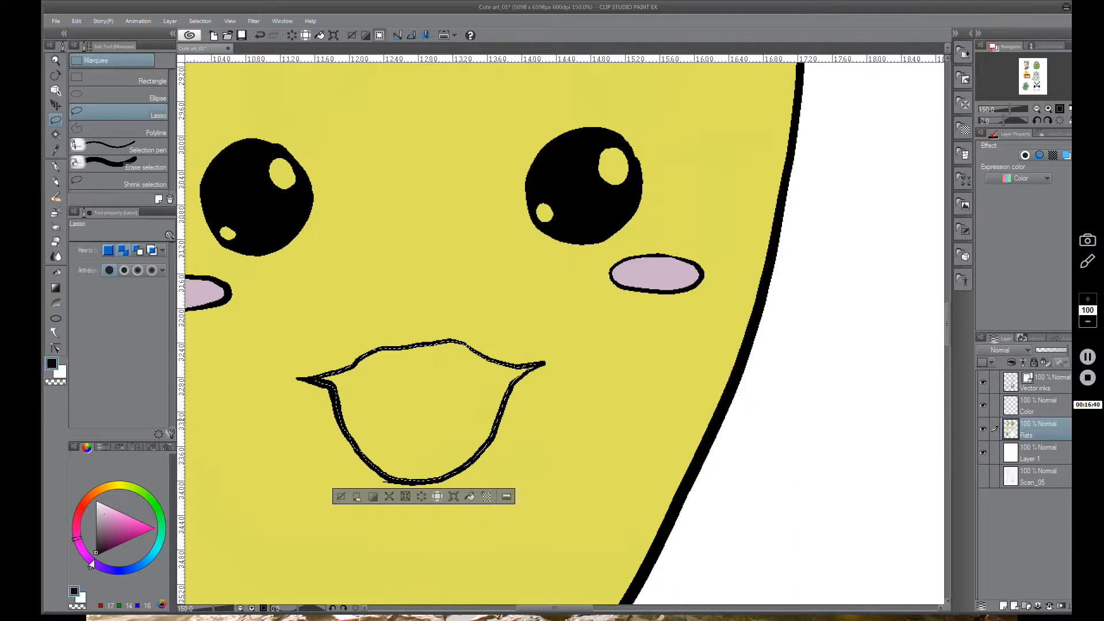
left_click(470, 497)
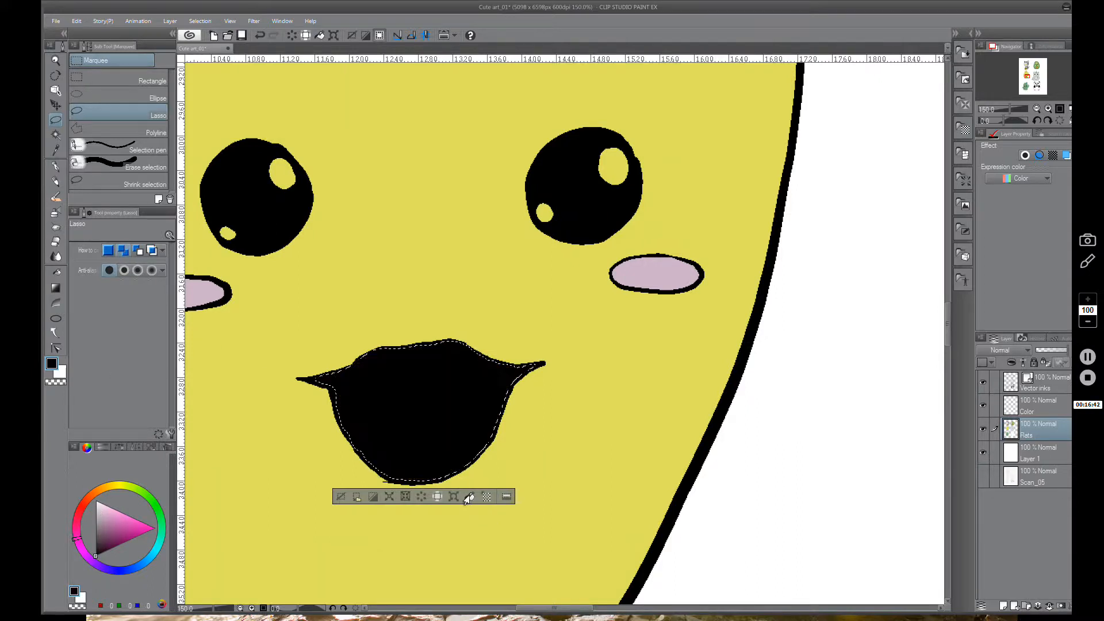
left_click(358, 498)
Lasso around the highlights in both pineapple eyes and fill them with a very light grey (RGB 229, 229, 229)
left_click_drag(500, 328, 488, 437)
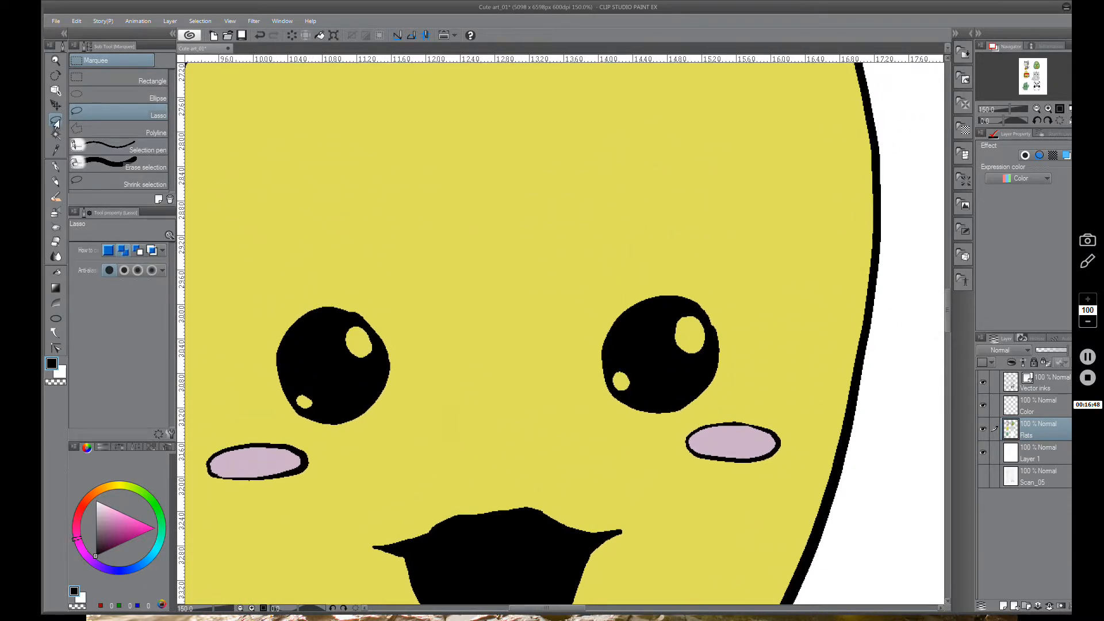
left_click(94, 507)
left_click(92, 509)
mouse_move(378, 334)
left_mouse_down()
mouse_move(342, 391)
mouse_move(311, 409)
mouse_move(296, 385)
mouse_move(344, 326)
left_mouse_up()
mouse_move(689, 368)
left_mouse_down()
mouse_move(712, 334)
mouse_move(693, 308)
mouse_move(624, 352)
mouse_move(611, 374)
mouse_move(624, 399)
mouse_move(658, 415)
left_mouse_up()
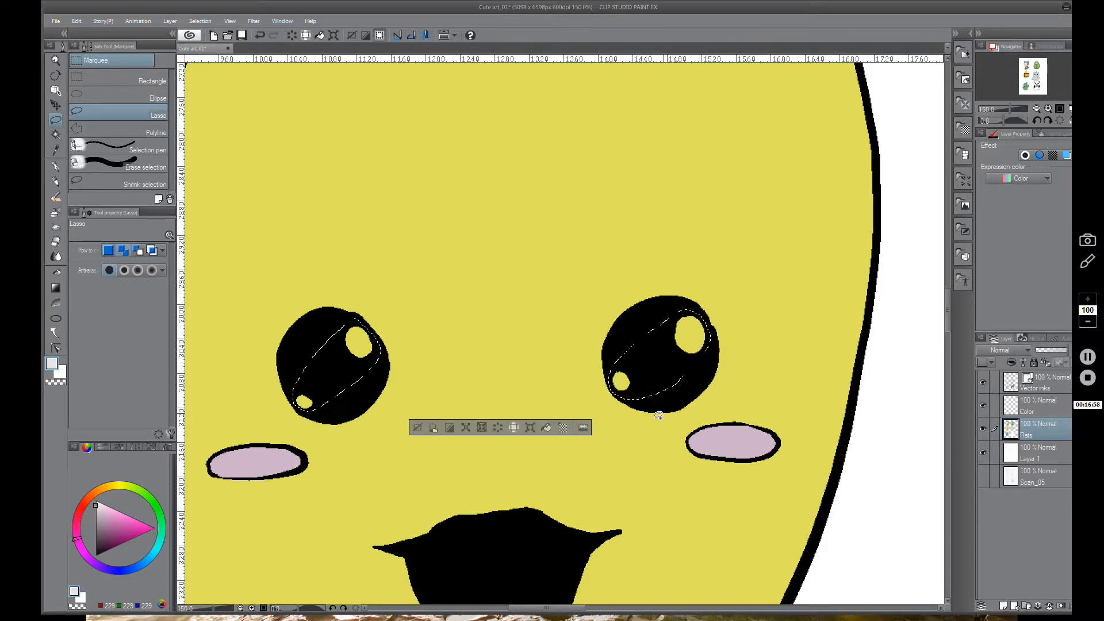
left_click(545, 429)
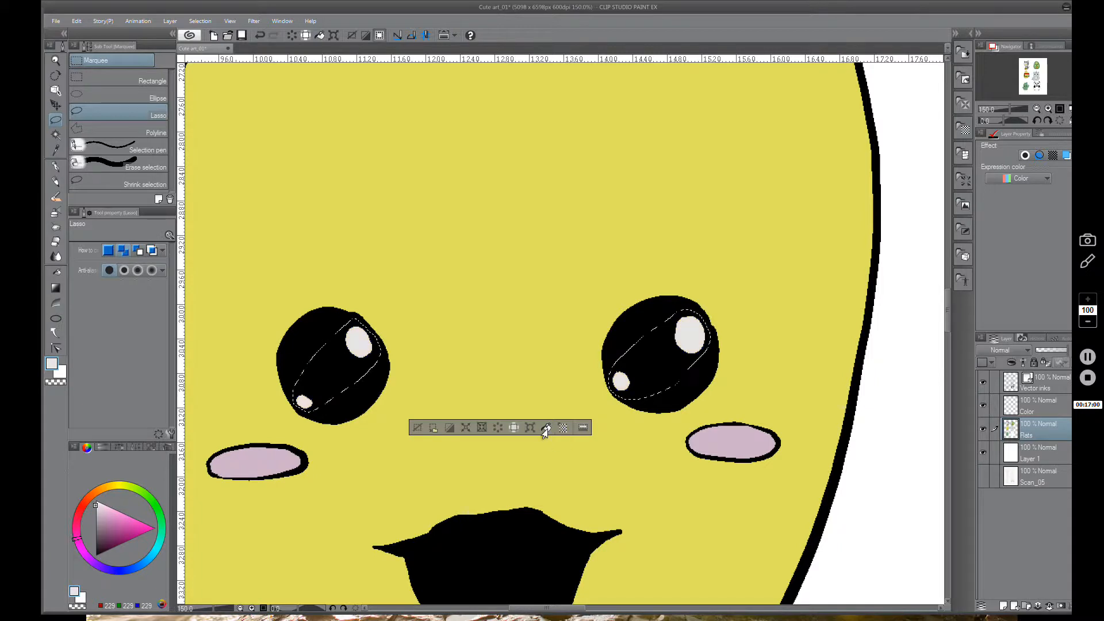
Lasso the highlights in both of the avocado's eyes, fill them with the current light grey, and clear the selection
scroll(579, 415, "down", 3)
left_click_drag(861, 335, 715, 363)
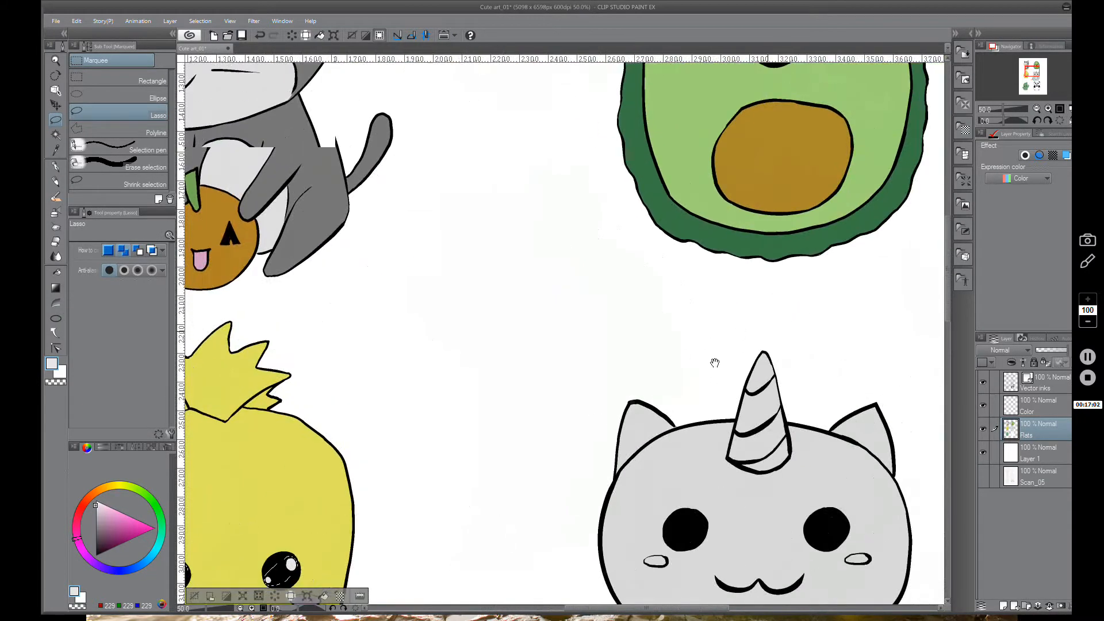
left_click_drag(875, 127, 555, 462)
scroll(529, 337, "up", 2)
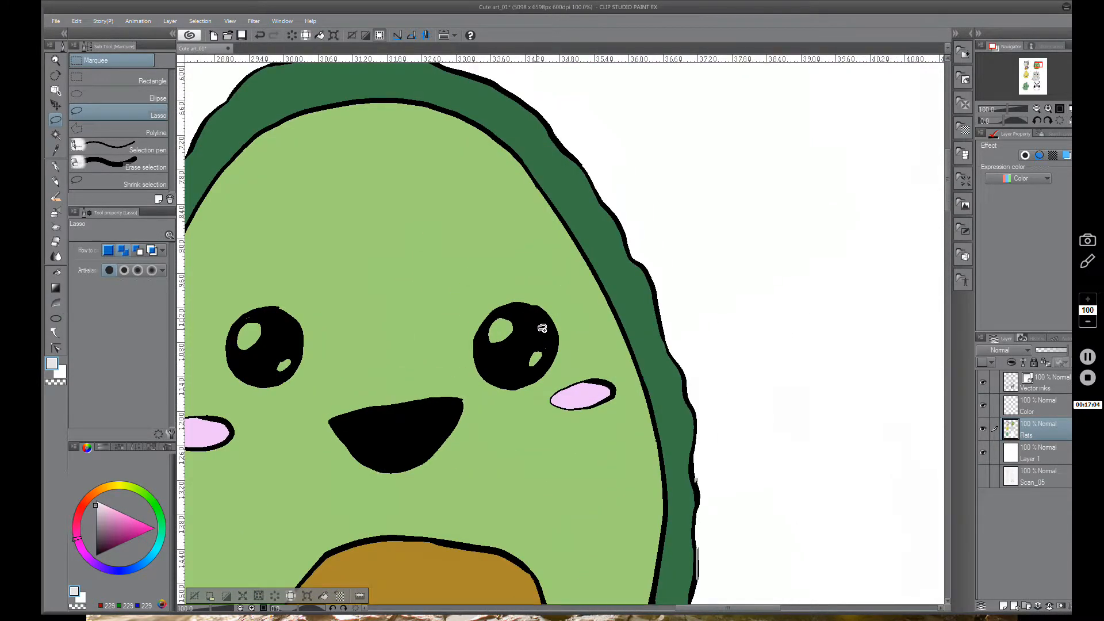
mouse_move(549, 337)
left_mouse_down()
mouse_move(533, 372)
mouse_move(483, 337)
mouse_move(514, 312)
mouse_move(551, 343)
mouse_move(549, 328)
mouse_move(553, 348)
mouse_move(522, 317)
left_mouse_up()
mouse_move(296, 339)
left_mouse_down()
mouse_move(294, 361)
mouse_move(276, 373)
mouse_move(234, 344)
mouse_move(247, 313)
mouse_move(287, 329)
left_mouse_up()
left_click(322, 596)
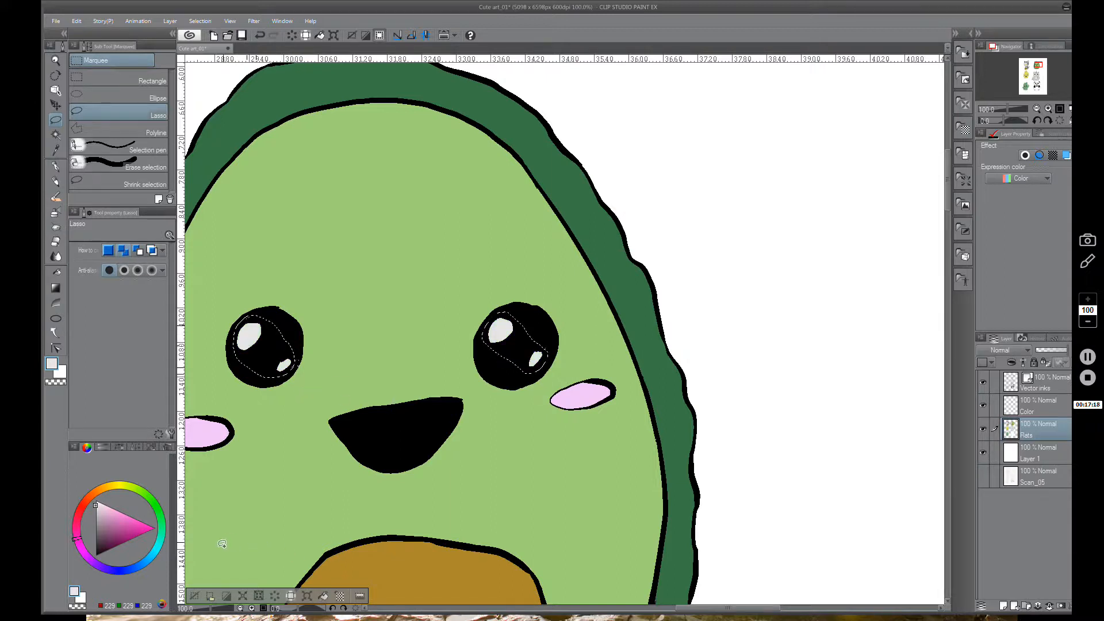
key("ctrl+d")
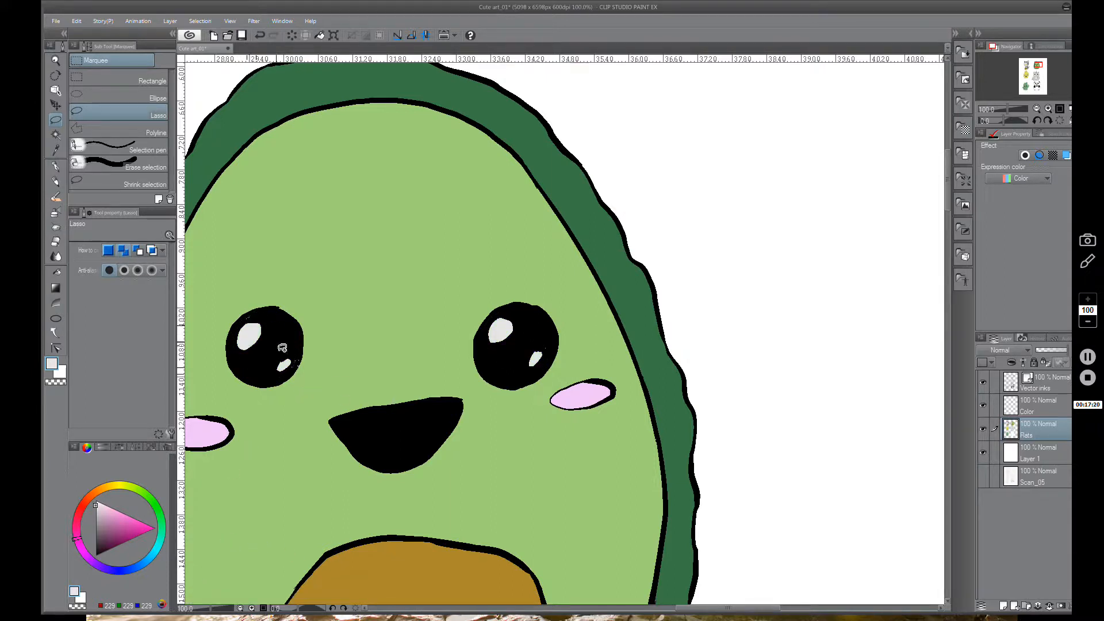
Lasso the whole crown of leaves on the pineapple, adding sections until every leaf is selected
scroll(662, 297, "down", 3)
left_click_drag(682, 400, 744, 205)
left_click_drag(706, 292, 729, 419)
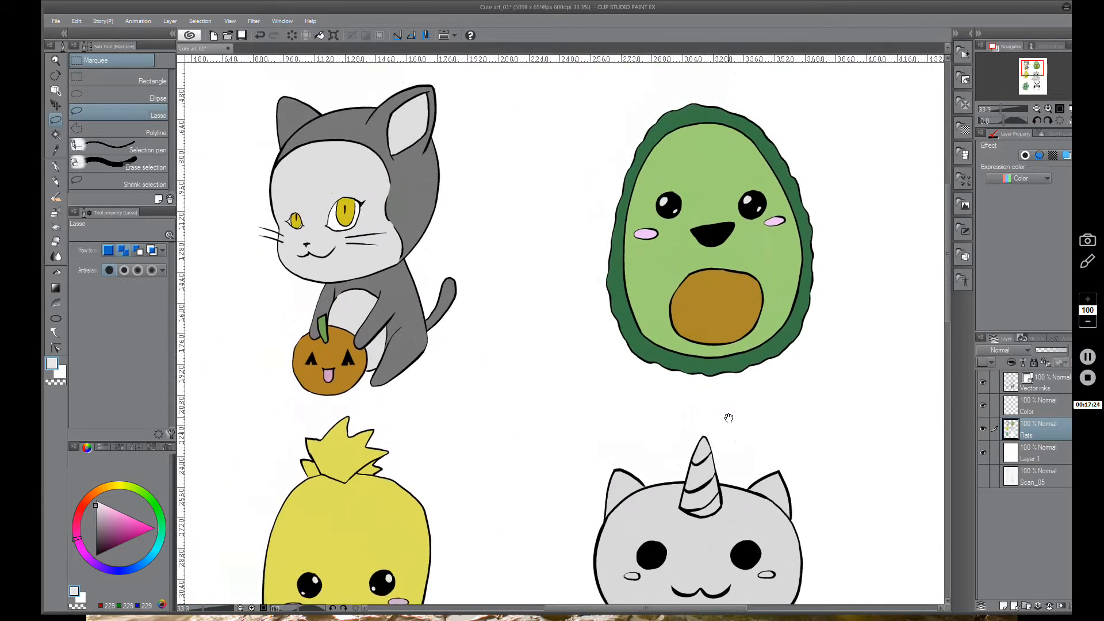
left_click_drag(451, 450, 539, 346)
scroll(430, 461, "up", 1)
left_click_drag(454, 342, 457, 419)
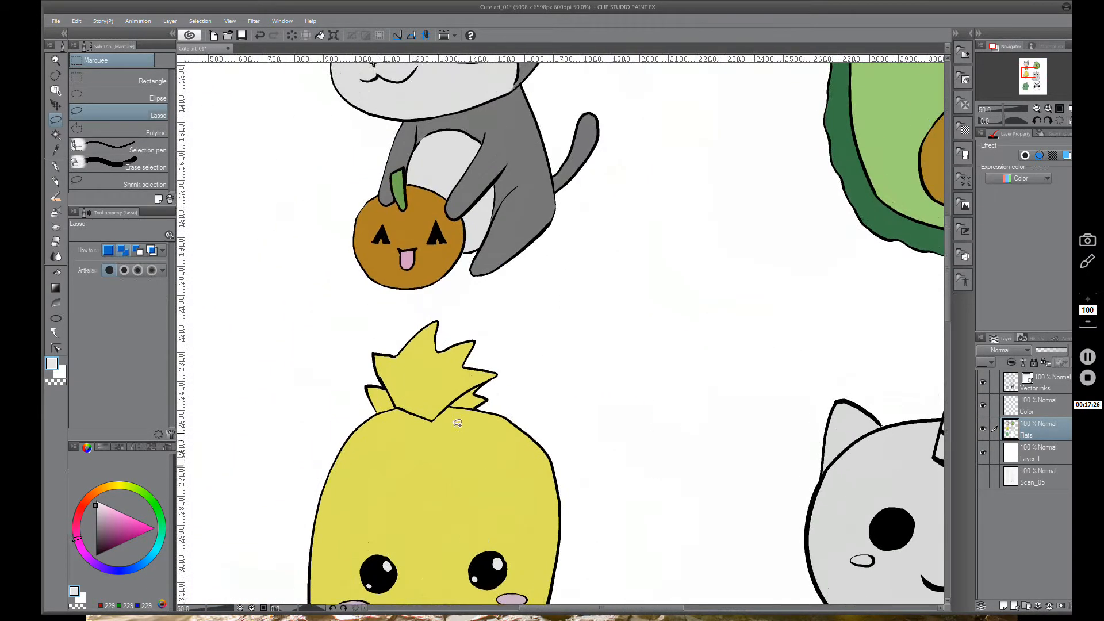
scroll(456, 403, "up", 2)
left_click_drag(513, 373, 522, 384)
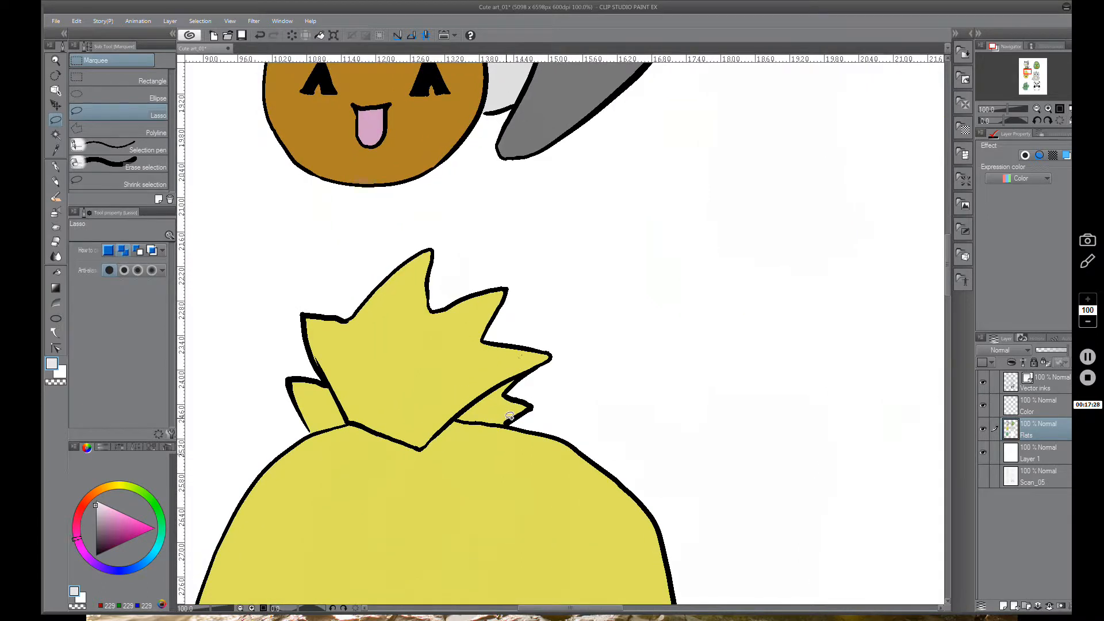
mouse_move(505, 424)
left_mouse_down()
mouse_move(531, 404)
mouse_move(507, 388)
mouse_move(554, 353)
mouse_move(484, 339)
mouse_move(508, 288)
mouse_move(472, 294)
mouse_move(451, 306)
mouse_move(420, 380)
mouse_move(456, 412)
mouse_move(501, 412)
left_mouse_up()
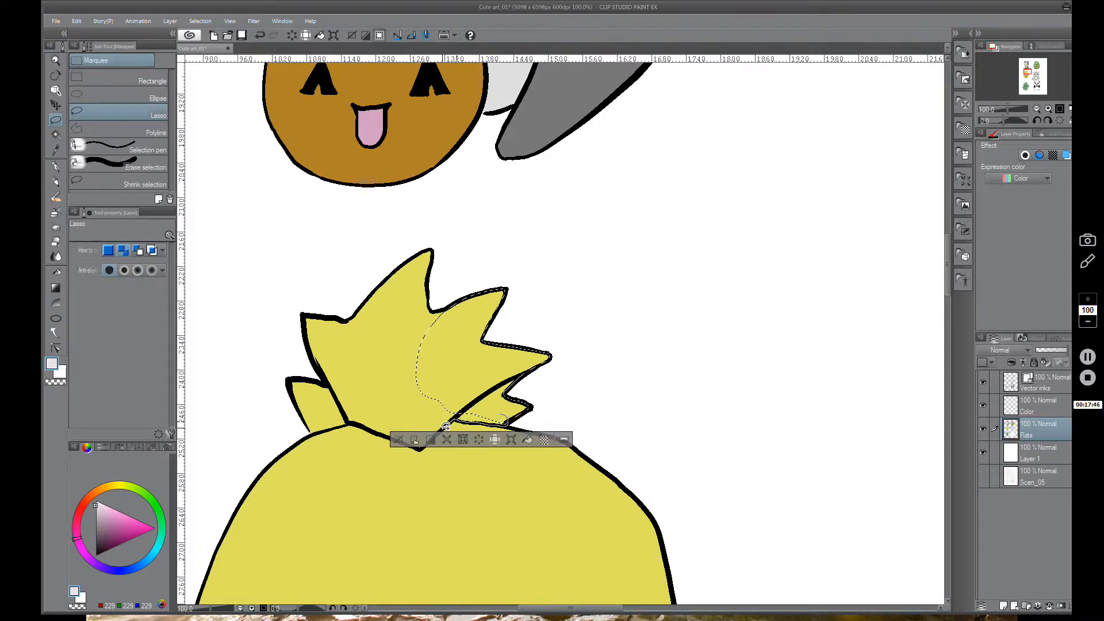
mouse_move(446, 427)
left_mouse_down()
mouse_move(423, 448)
mouse_move(360, 421)
mouse_move(313, 433)
mouse_move(307, 420)
mouse_move(305, 384)
mouse_move(437, 365)
left_mouse_up()
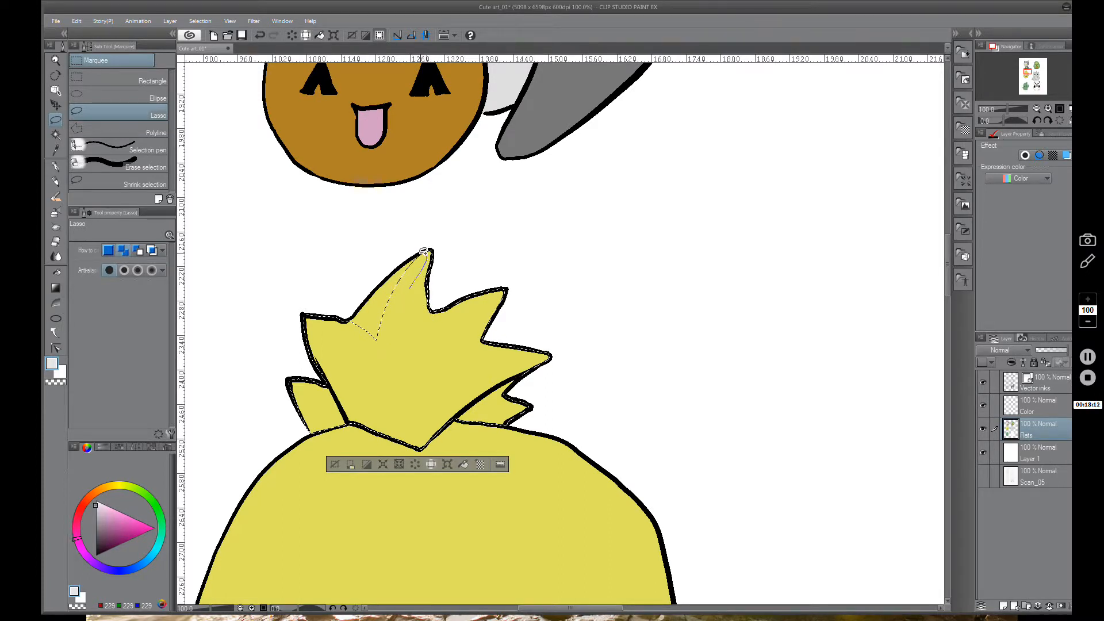
left_click_drag(413, 258, 390, 275)
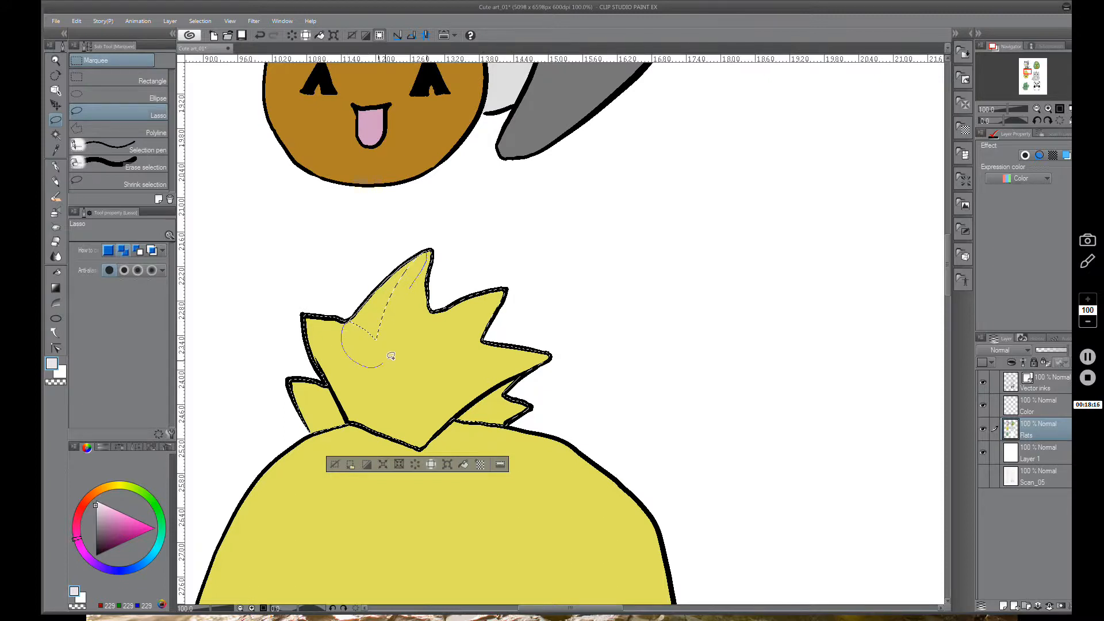
left_click_drag(391, 356, 411, 292)
Fill the selected pineapple leaves with dark green (R 27, G 140, B 28) and clear the selection
scroll(516, 412, "down", 1)
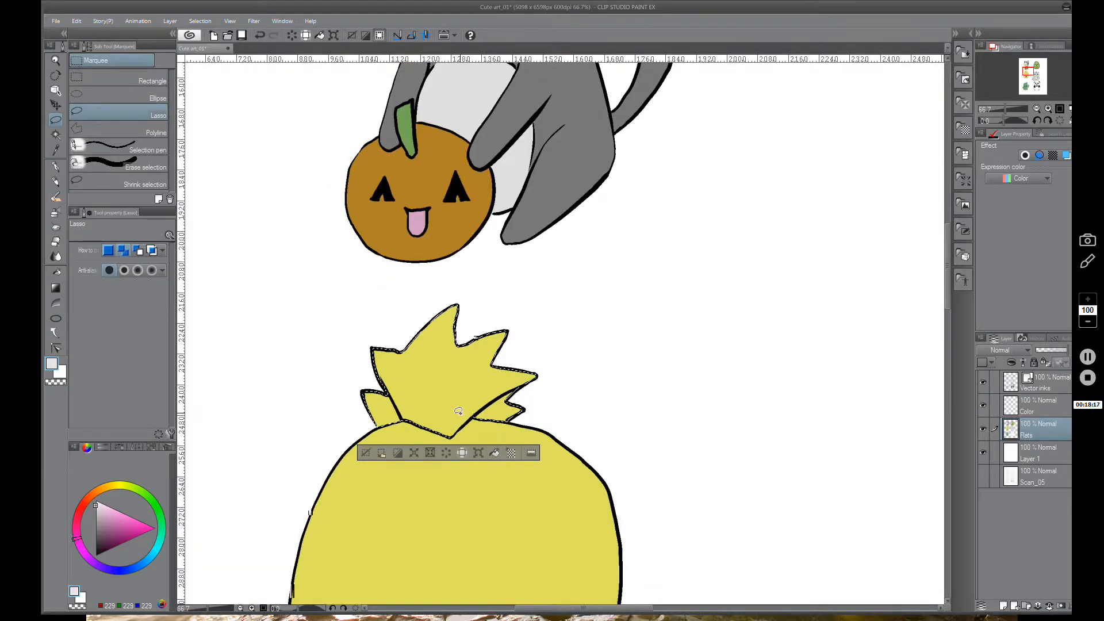
left_click(154, 505)
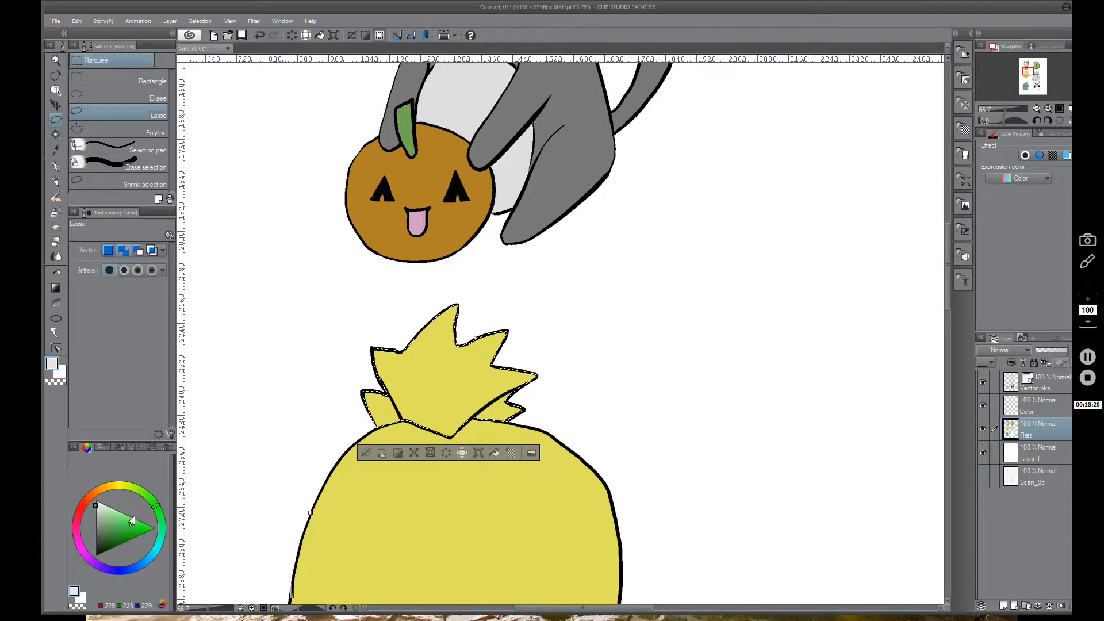
left_click(118, 538)
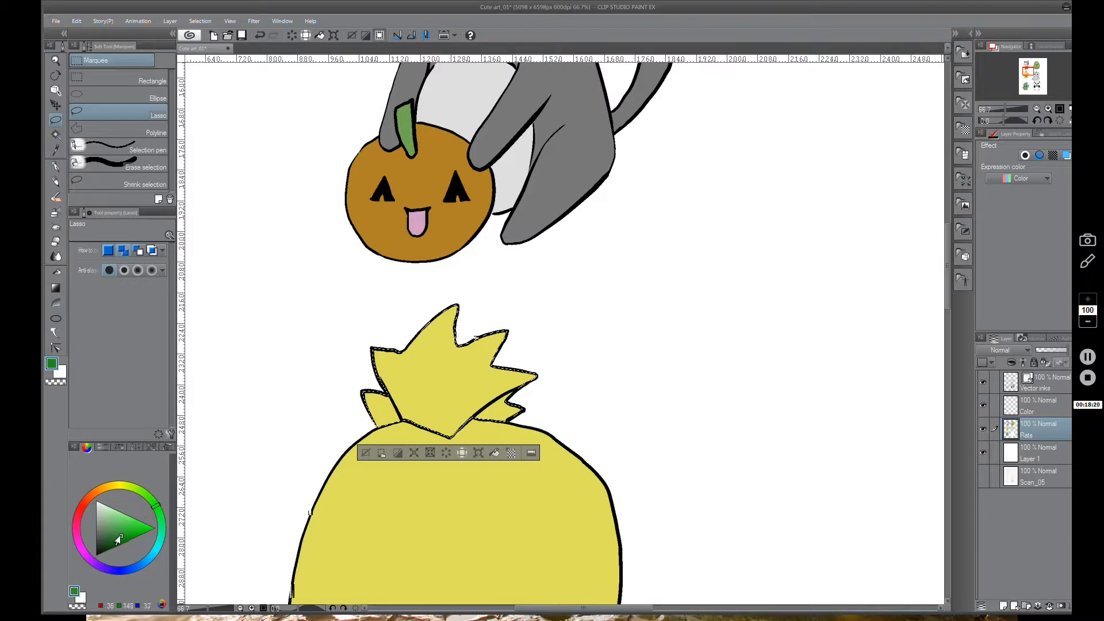
left_click(494, 452)
scroll(730, 337, "down", 5)
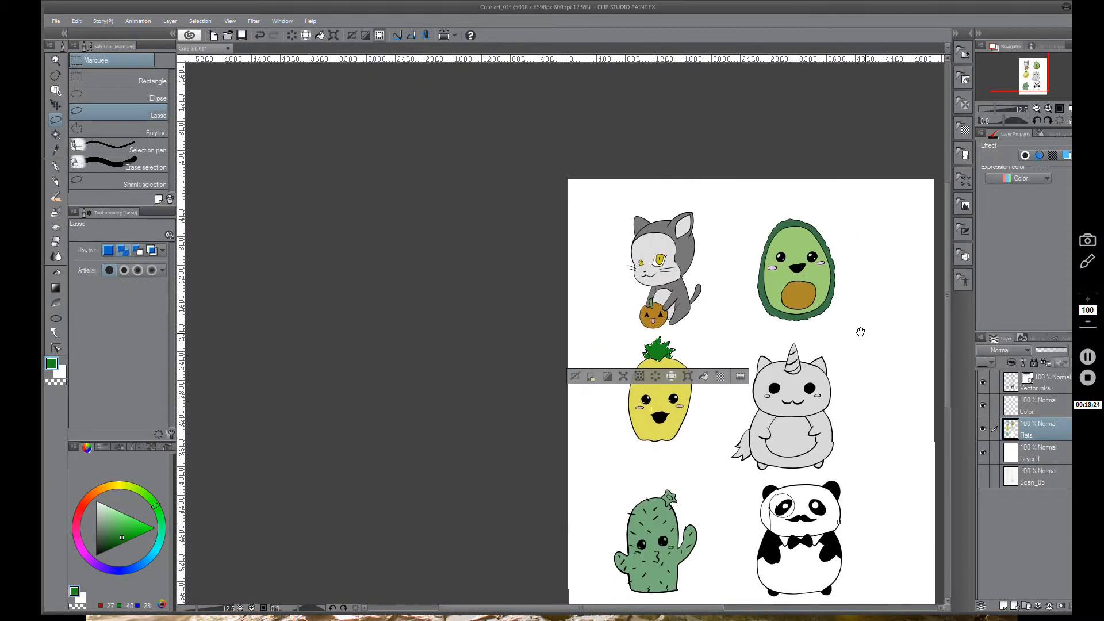
left_click_drag(860, 332, 624, 298)
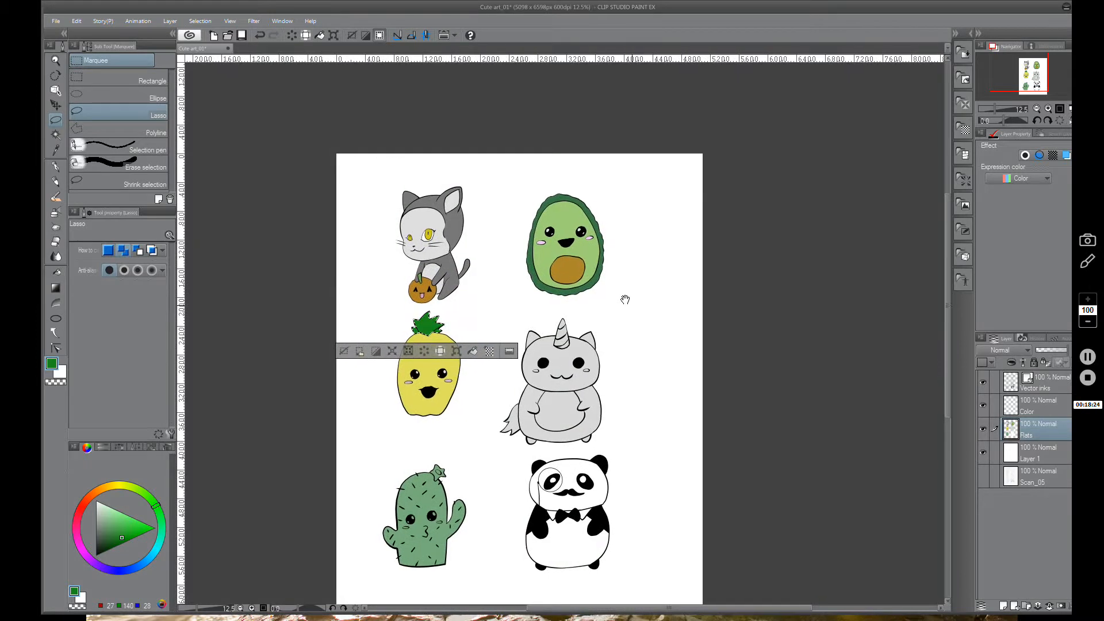
left_click(344, 351)
left_click(55, 134)
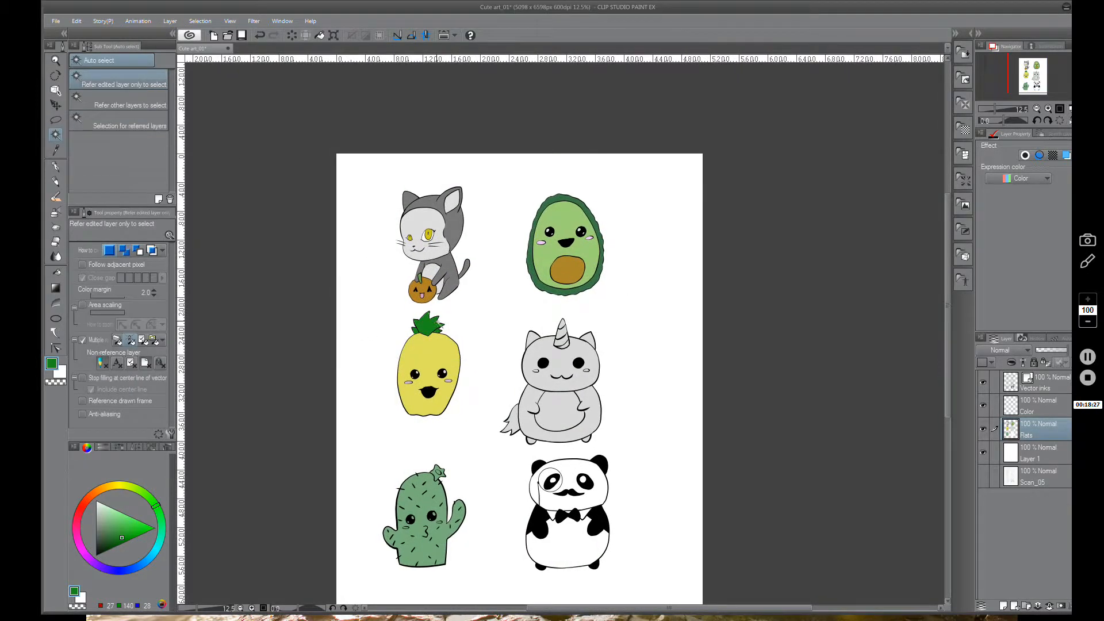
left_click(430, 329)
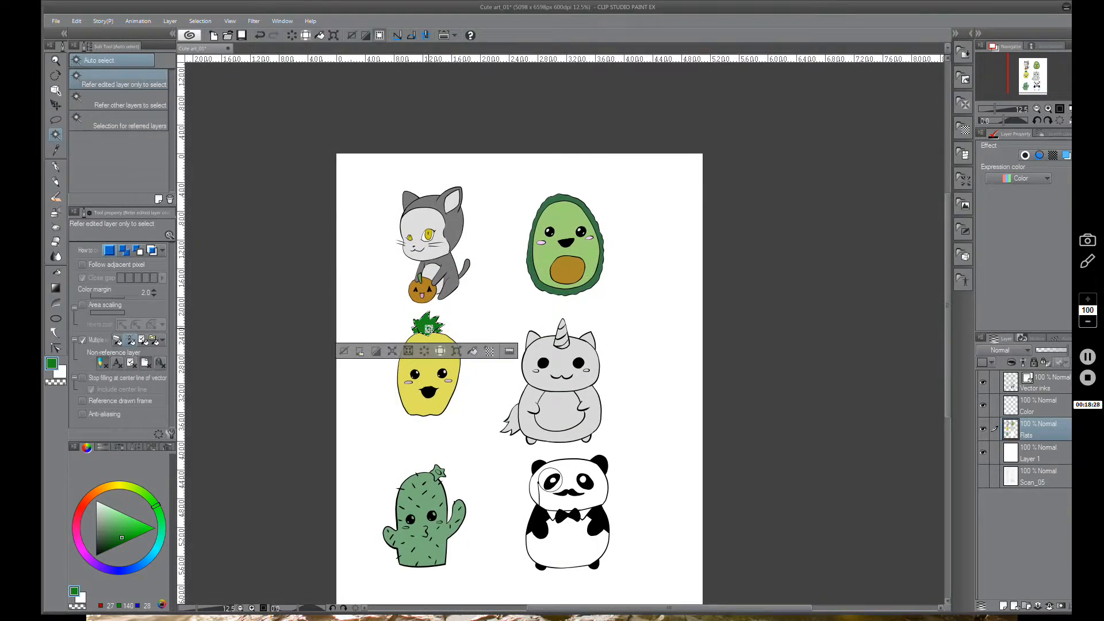
left_click(343, 350)
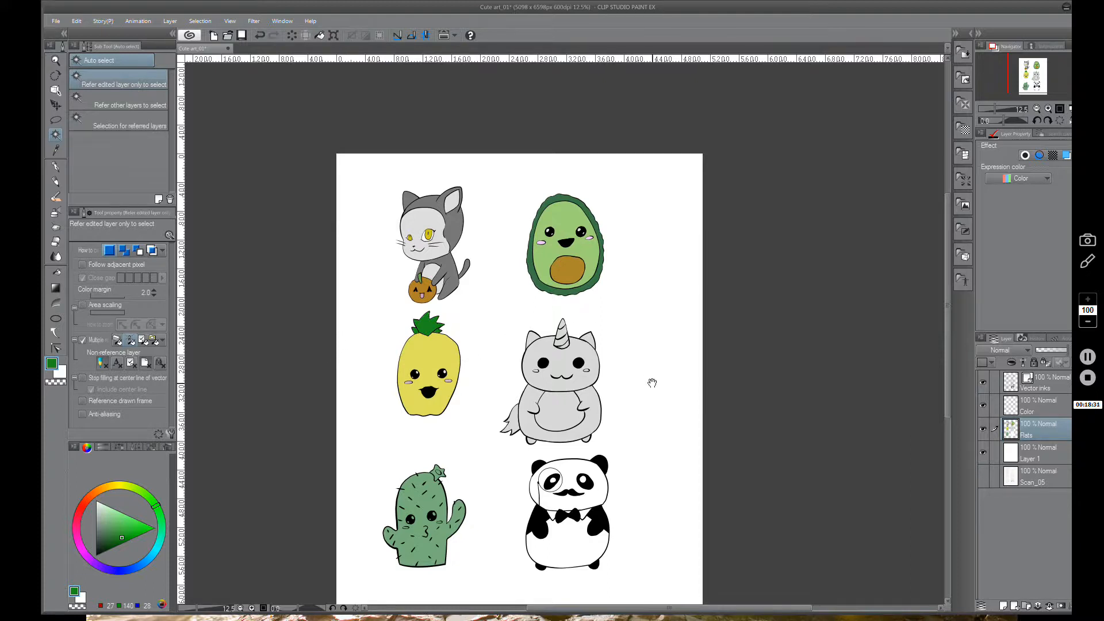
Auto-select the unicorn cat's grey body on the Flats layer and hide the Vector inks layer
scroll(579, 319, "up", 4)
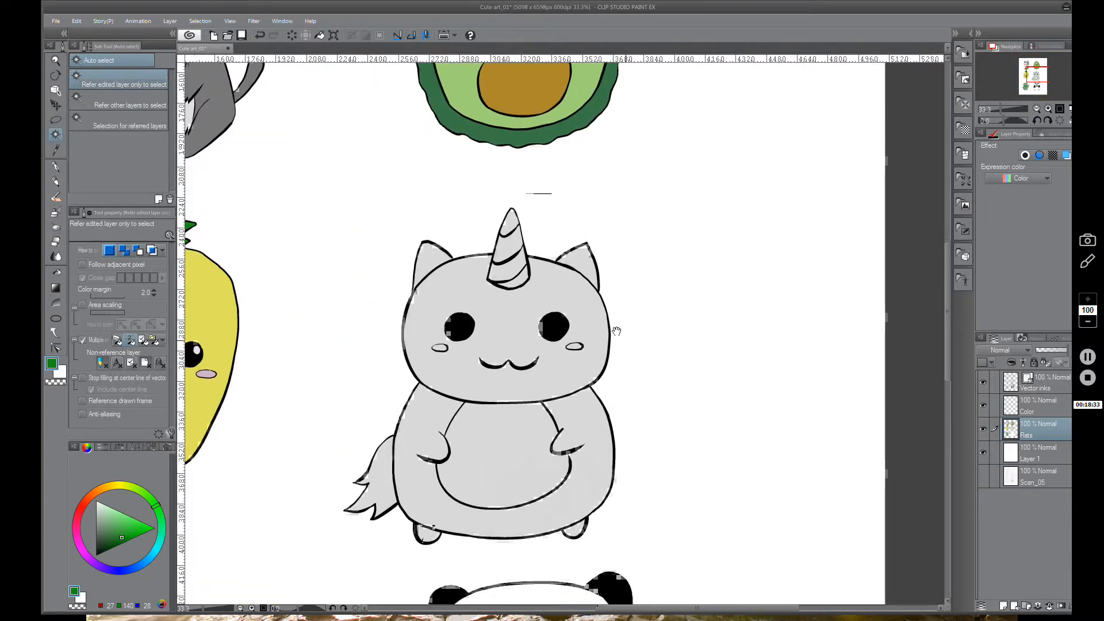
left_click_drag(616, 332, 557, 304)
left_click(402, 341)
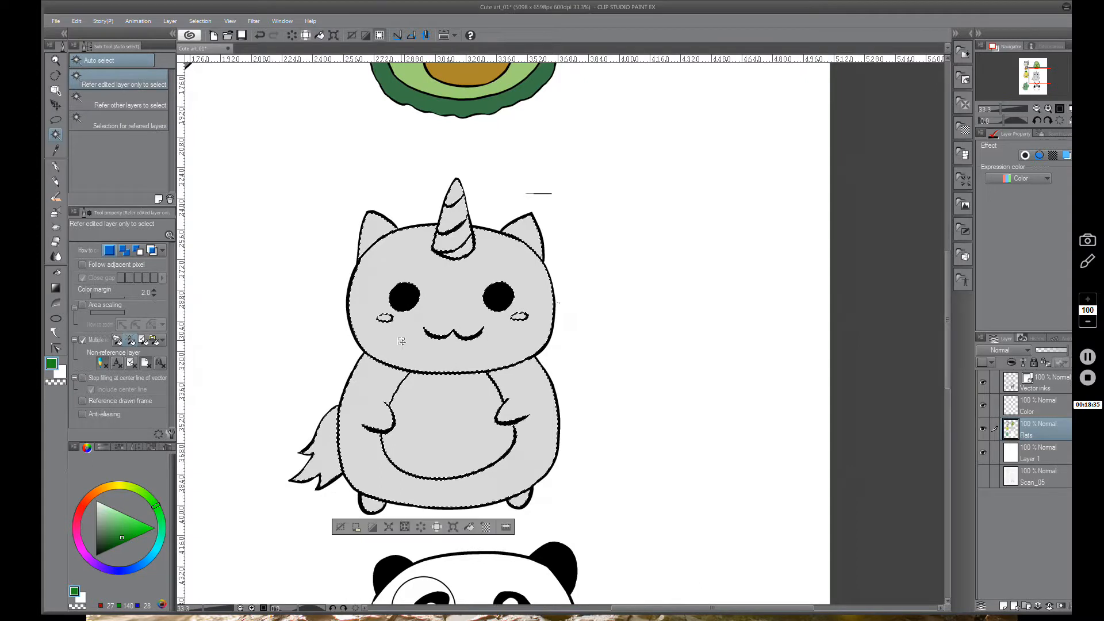
left_click(55, 119)
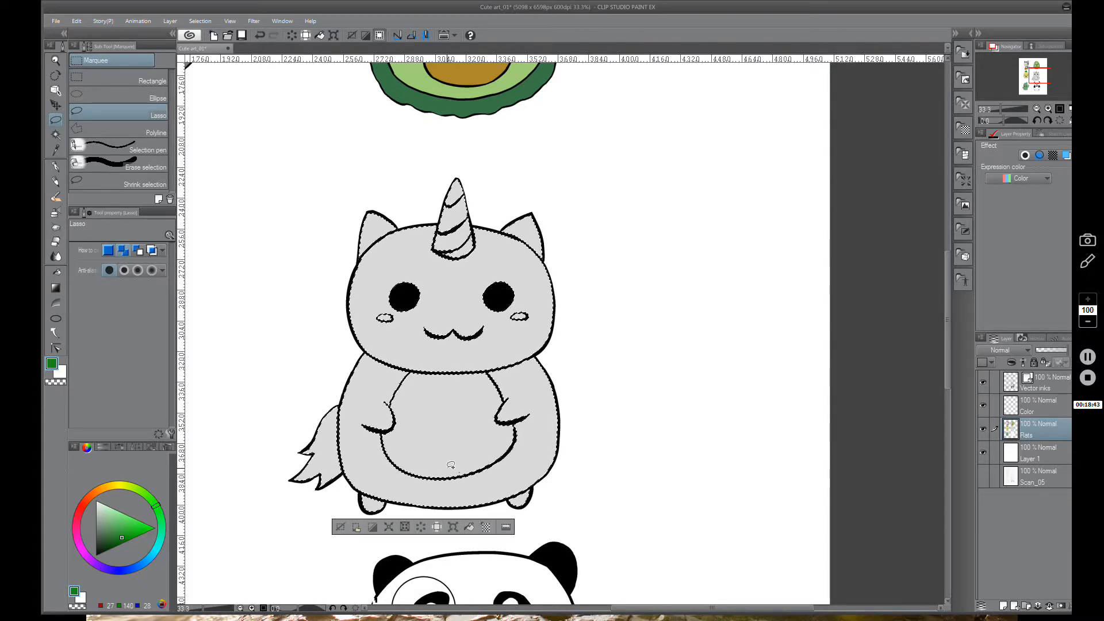
left_click(981, 382)
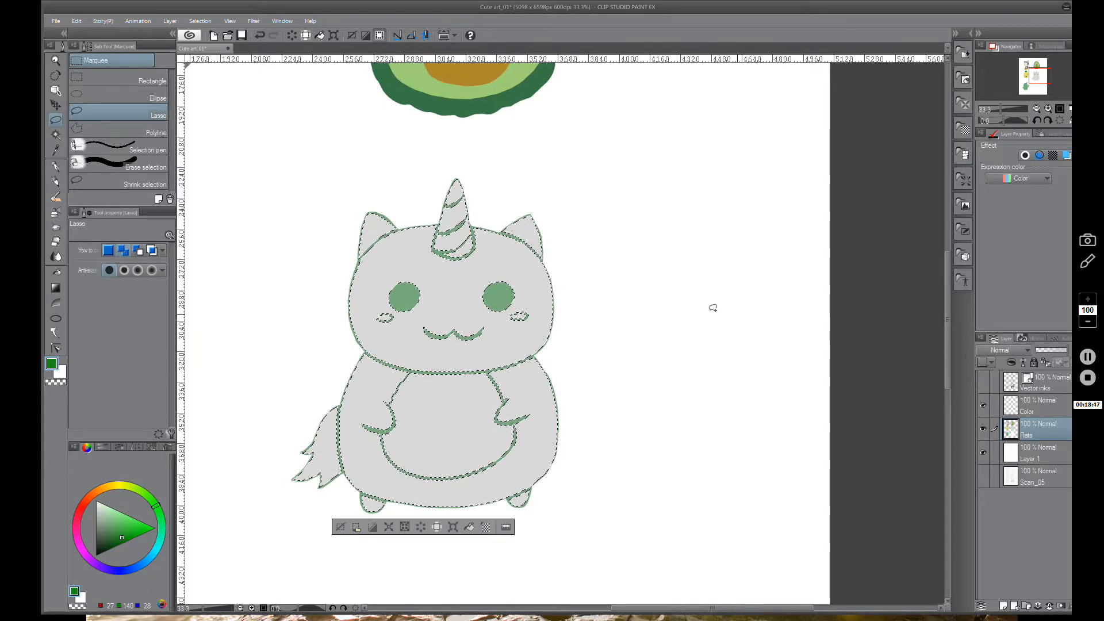
left_click_drag(434, 428, 765, 167)
left_click_drag(498, 400, 436, 379)
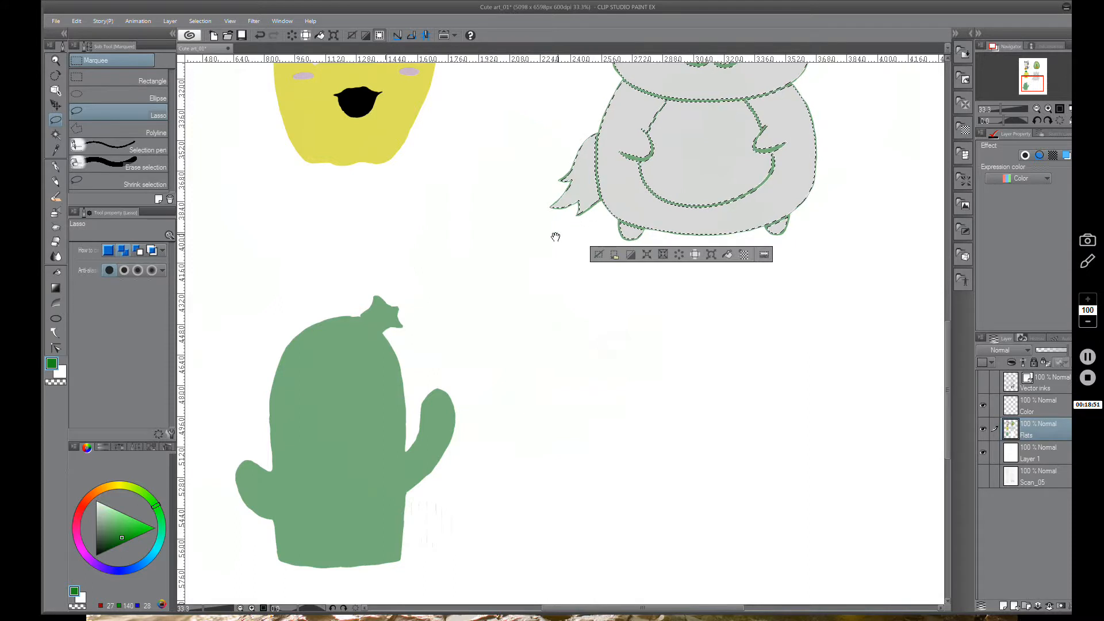
left_click_drag(552, 236, 501, 323)
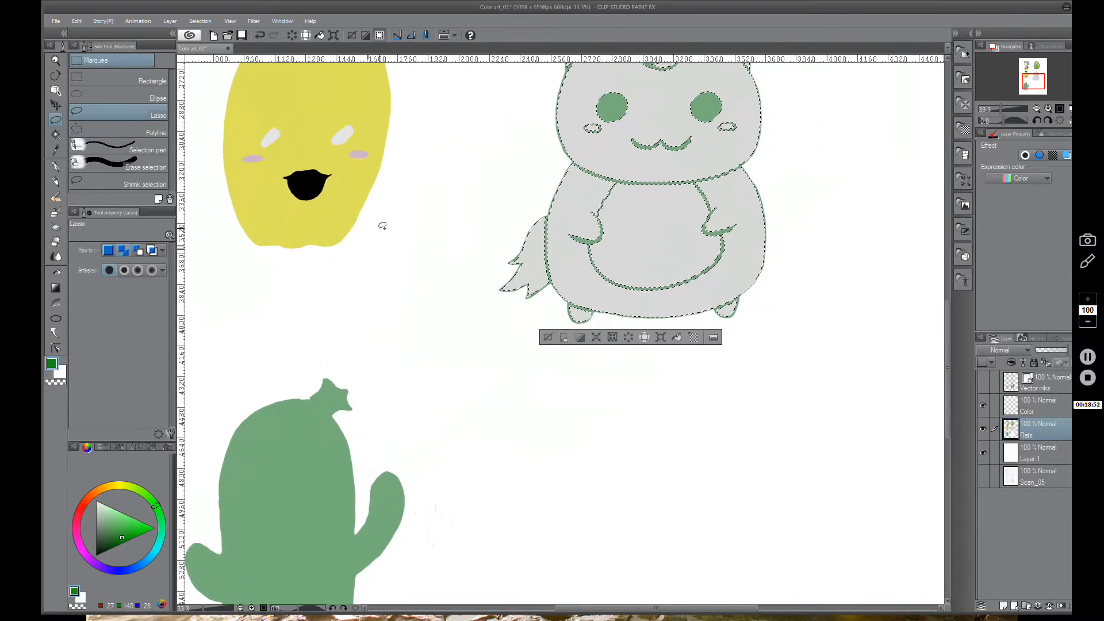
left_click(56, 134)
left_click(329, 456)
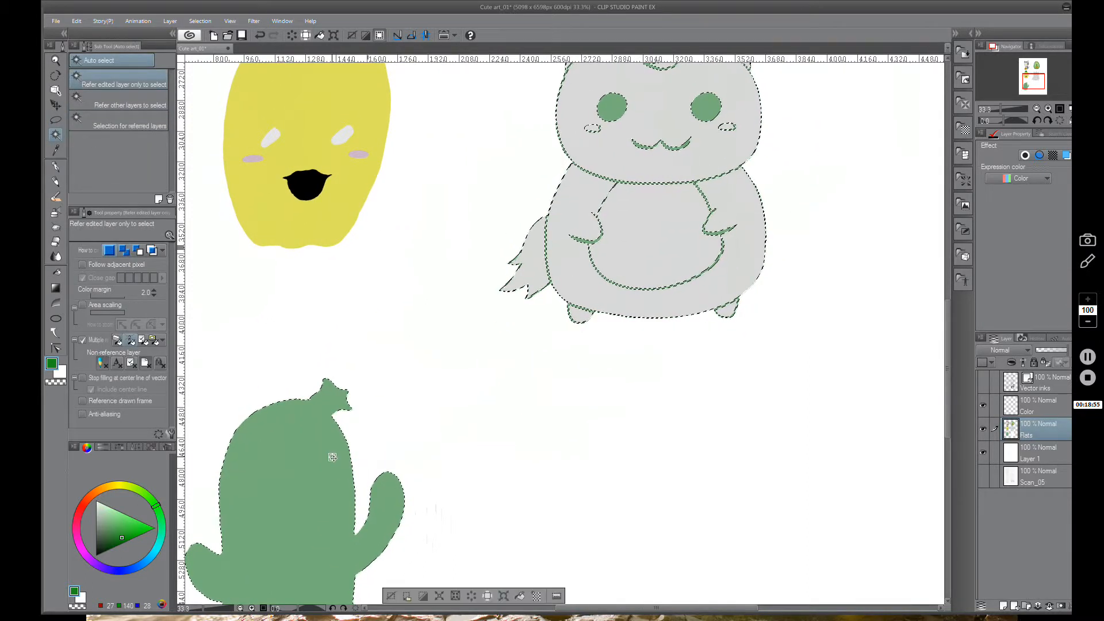
double_click(390, 599)
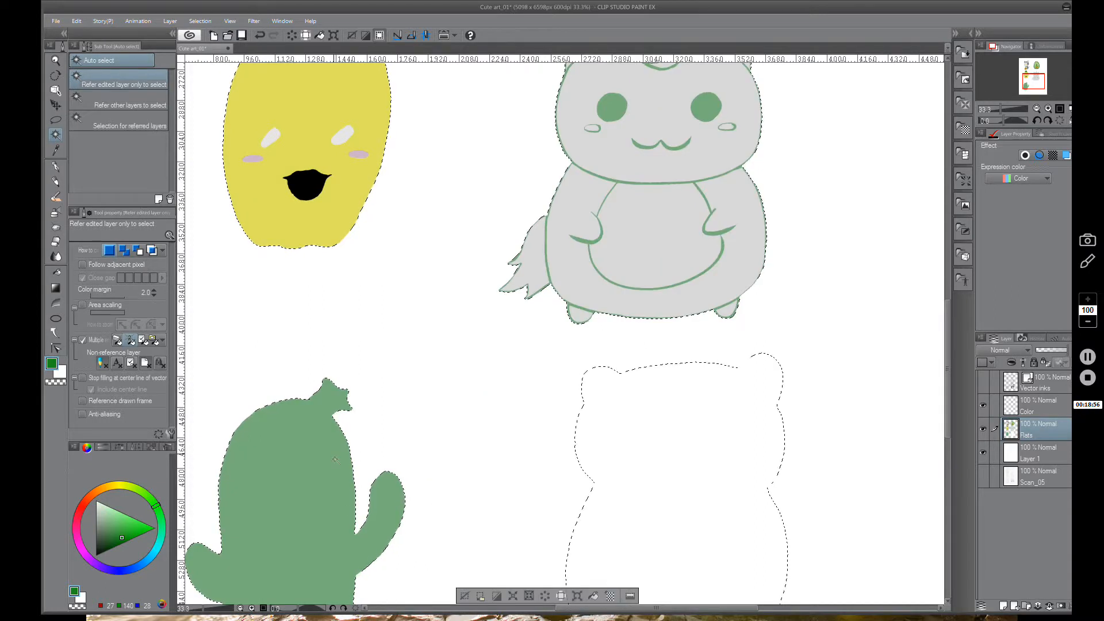
left_click(459, 595)
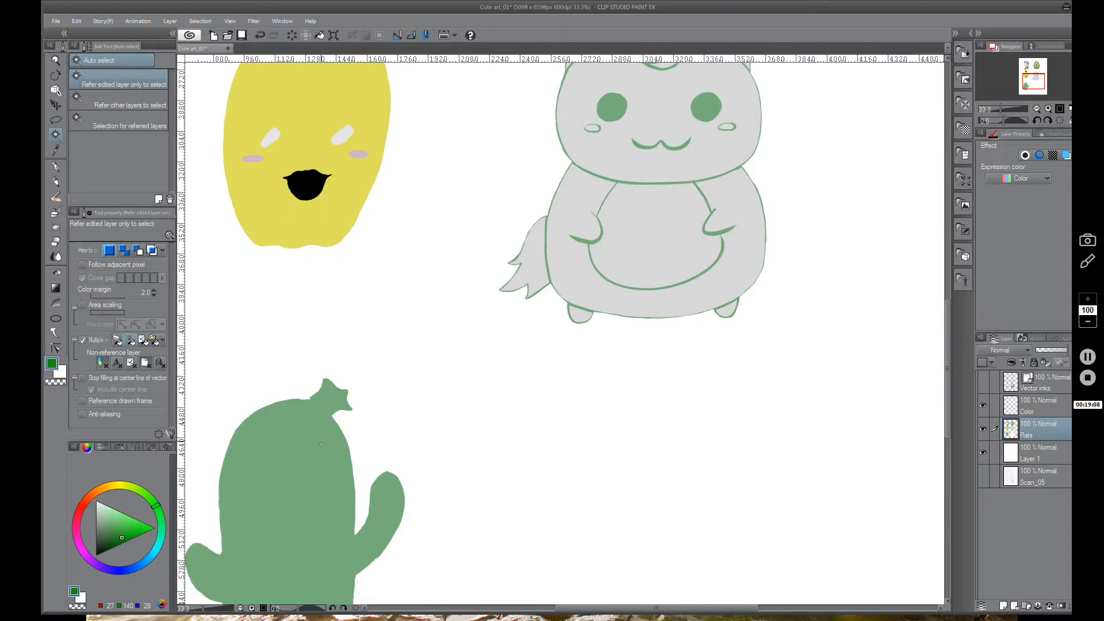
Auto-select the cactus-green areas on the Flats layer and lasso the cactus out of the selection, keeping the unicorn cat's green lines and eyes
left_click(321, 444)
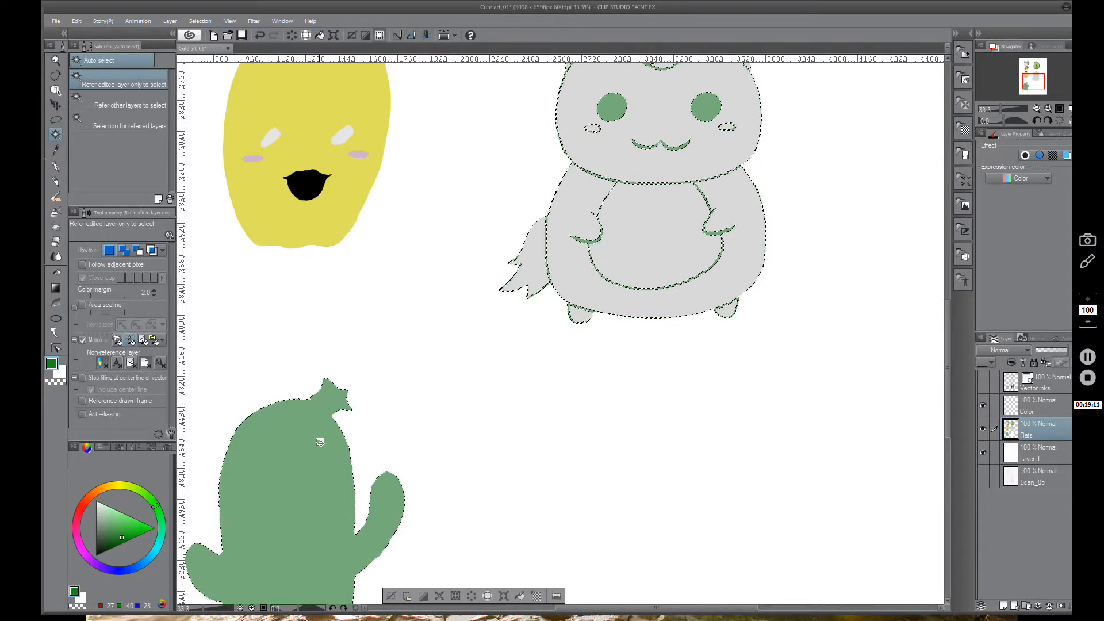
left_click(391, 596)
left_click_drag(713, 236, 548, 428)
left_click(454, 370)
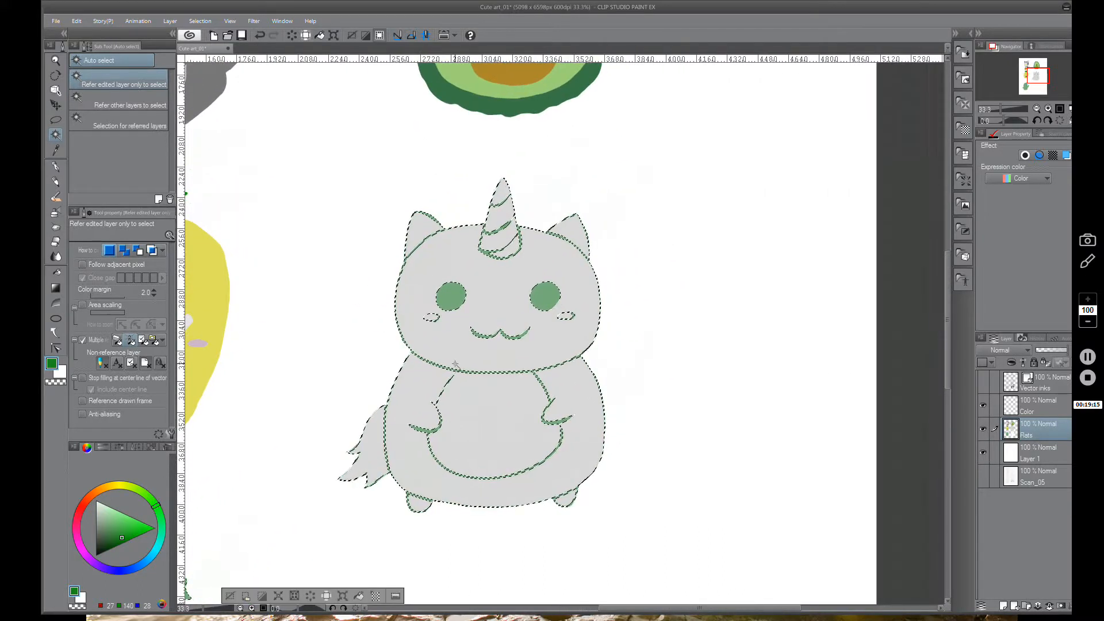
left_click_drag(473, 598, 599, 360)
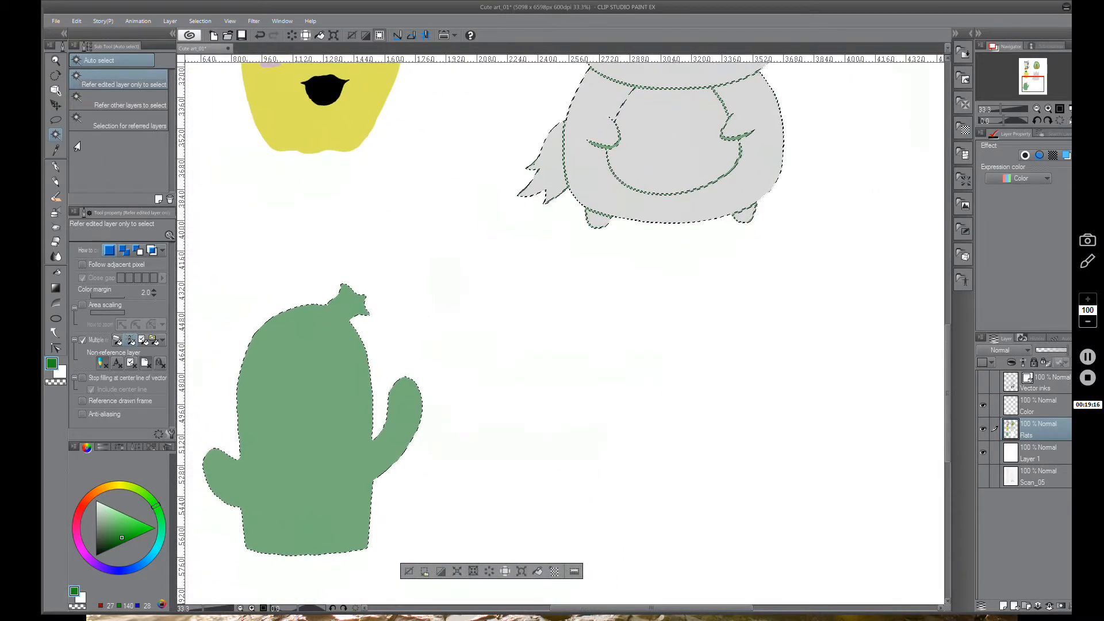
key("m")
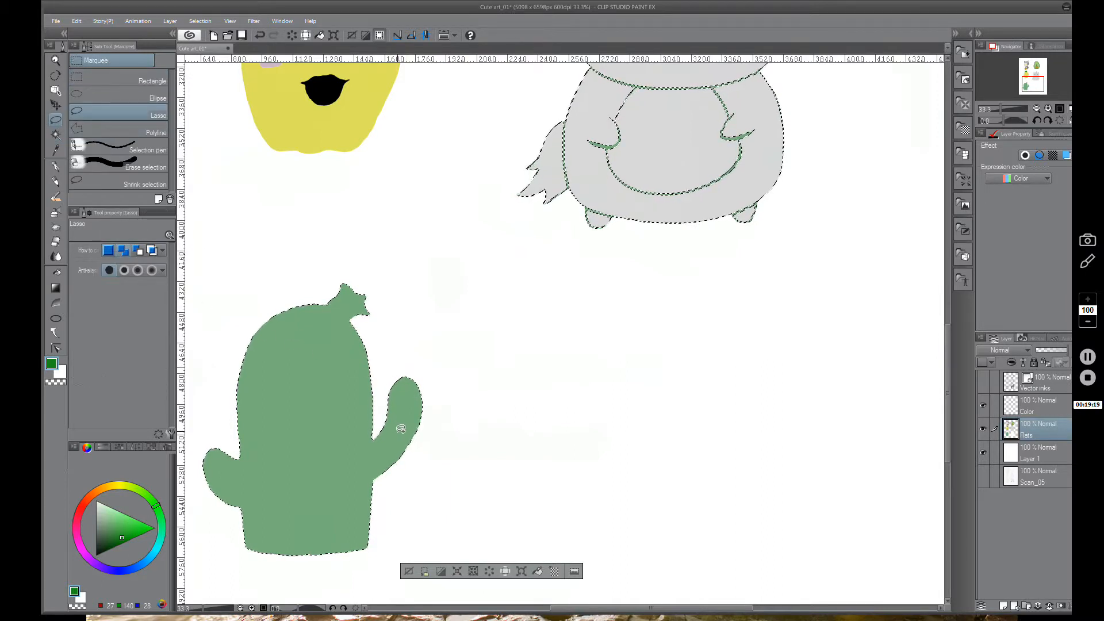
mouse_move(420, 482)
left_mouse_down()
mouse_move(450, 421)
mouse_move(365, 255)
mouse_move(237, 329)
mouse_move(198, 477)
mouse_move(270, 568)
mouse_move(426, 523)
left_mouse_up()
Sample the unicorn cat's body grey (R 216, G 216, B 216), fill the selected green lines and eyes with it, and clear the selection
left_click_drag(653, 354, 473, 577)
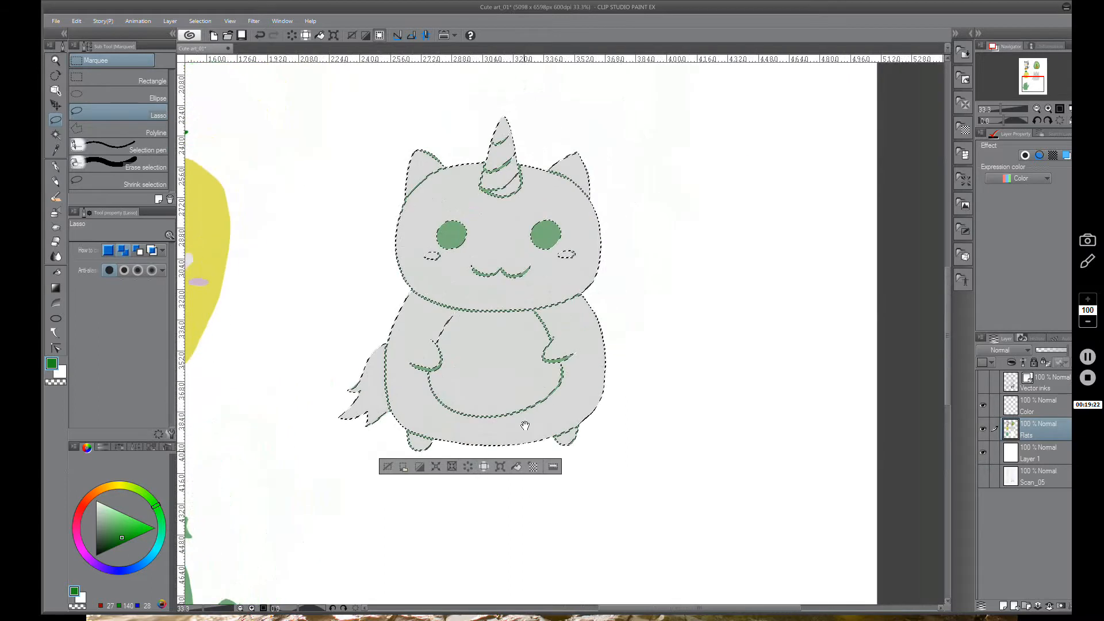
key("i")
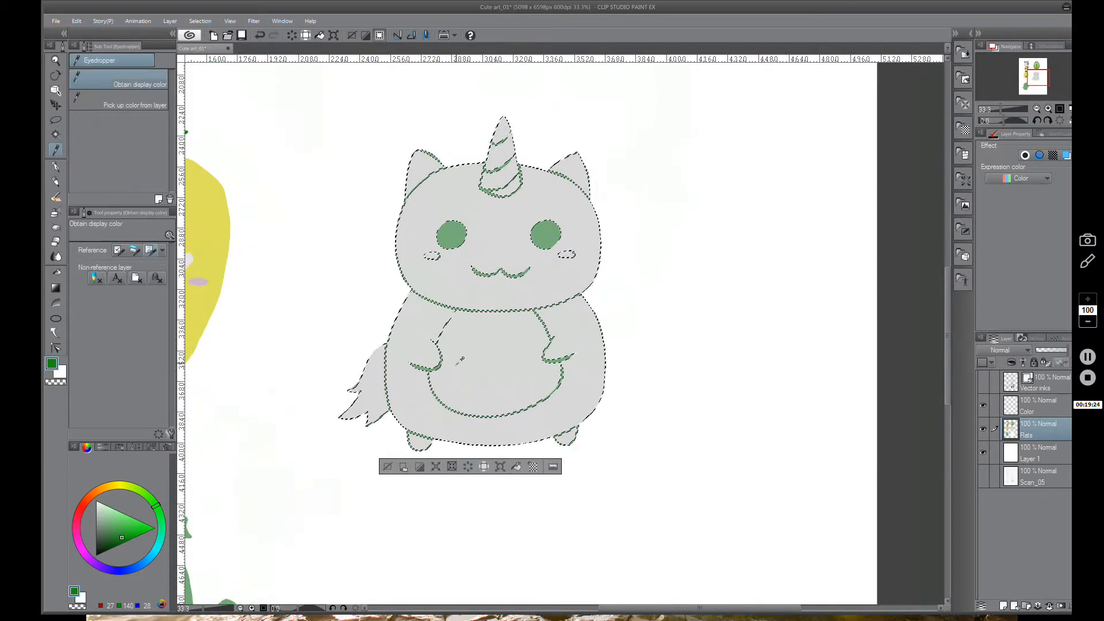
left_click(468, 441)
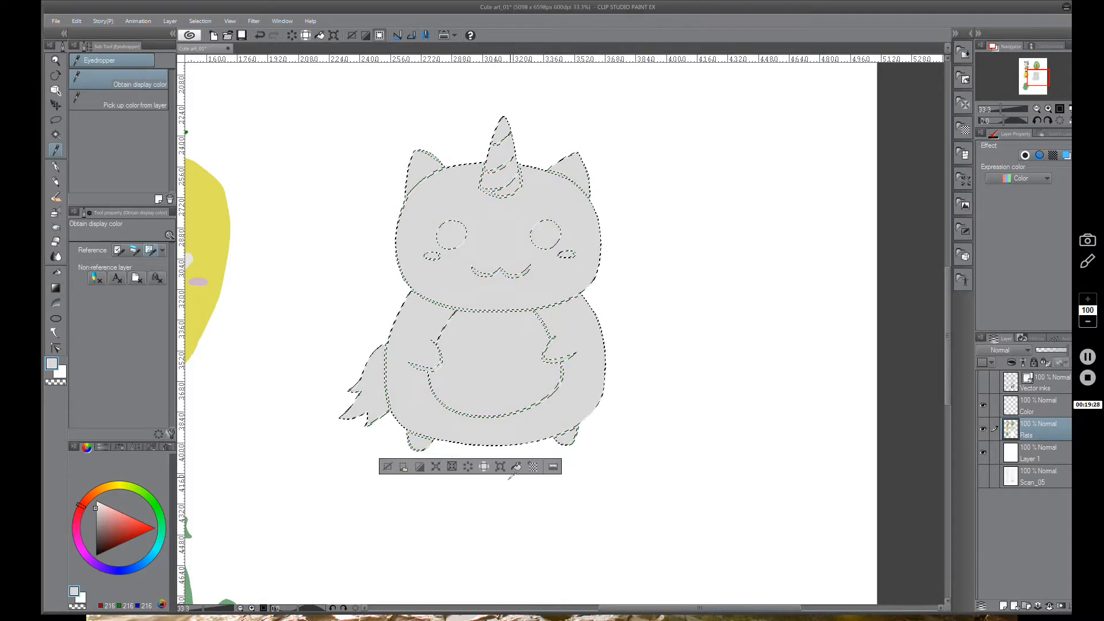
left_click(515, 467)
key("ctrl+d")
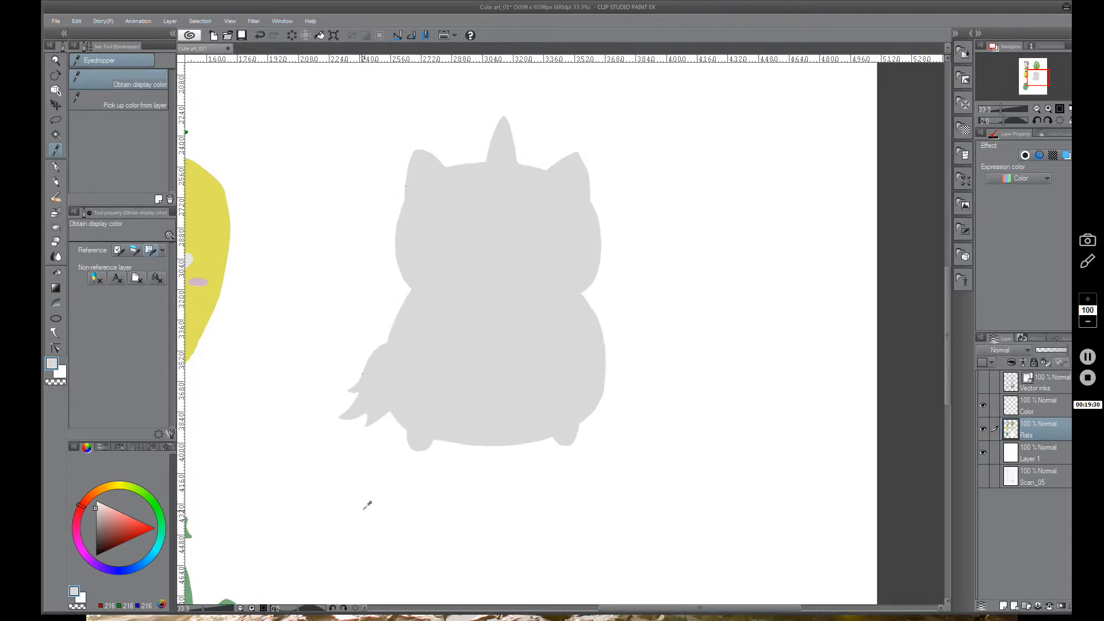
Auto-select the unicorn cat's grey silhouette on the Flats layer and show the Vector inks layer
left_click(55, 135)
left_click(478, 291)
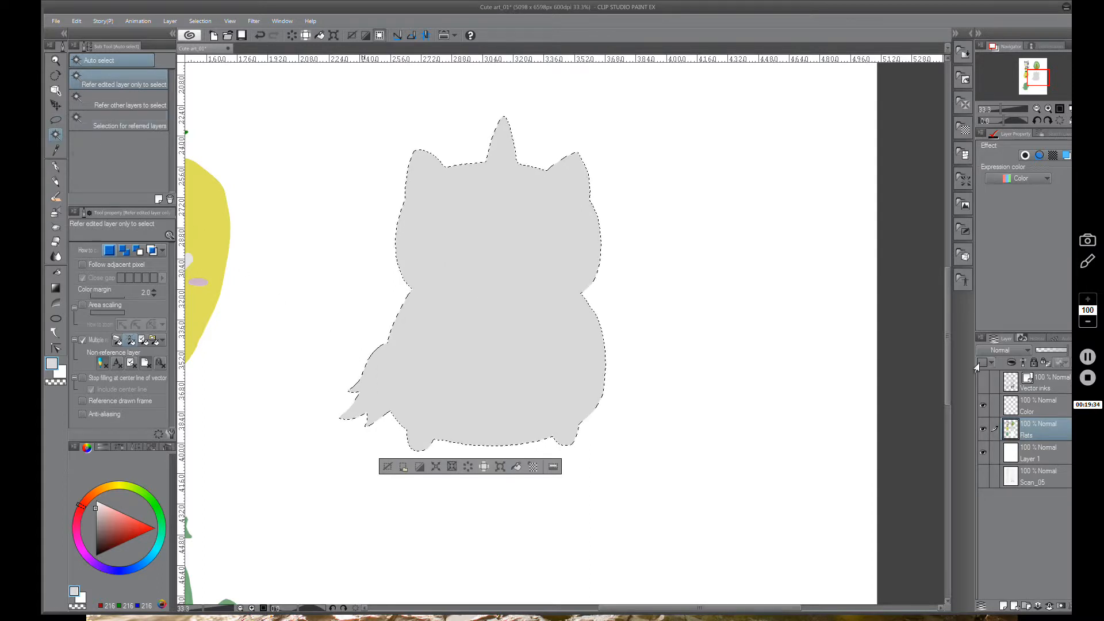
left_click(983, 382)
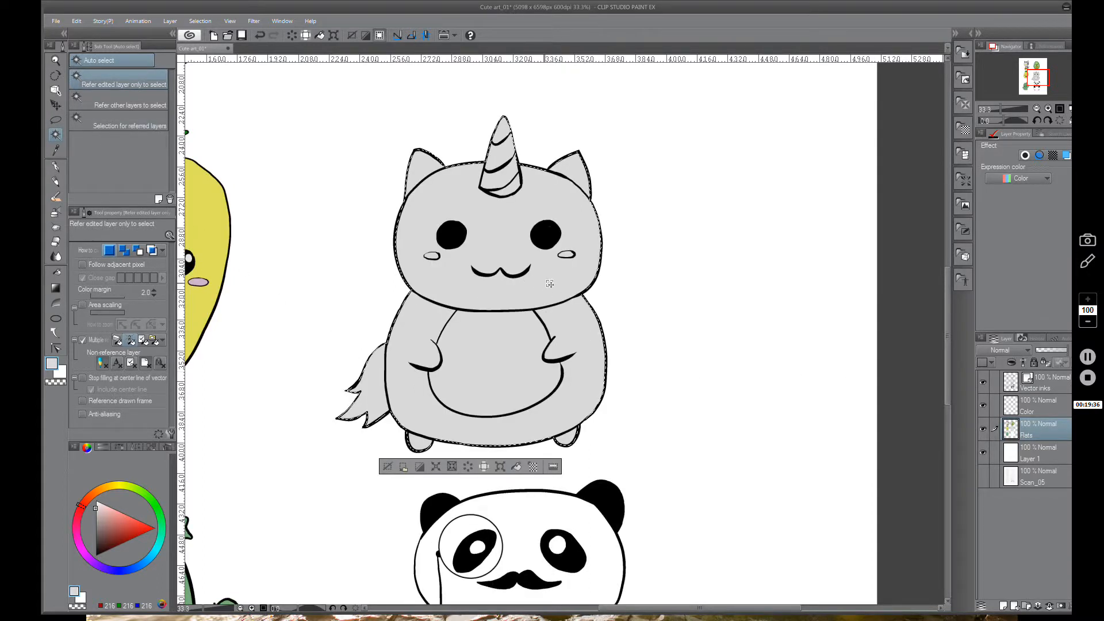
left_click_drag(629, 248, 554, 346)
Lasso the unicorn cat's head, horn, body and feet out of the selection along the ink lines, keeping only the tail
left_click(55, 119)
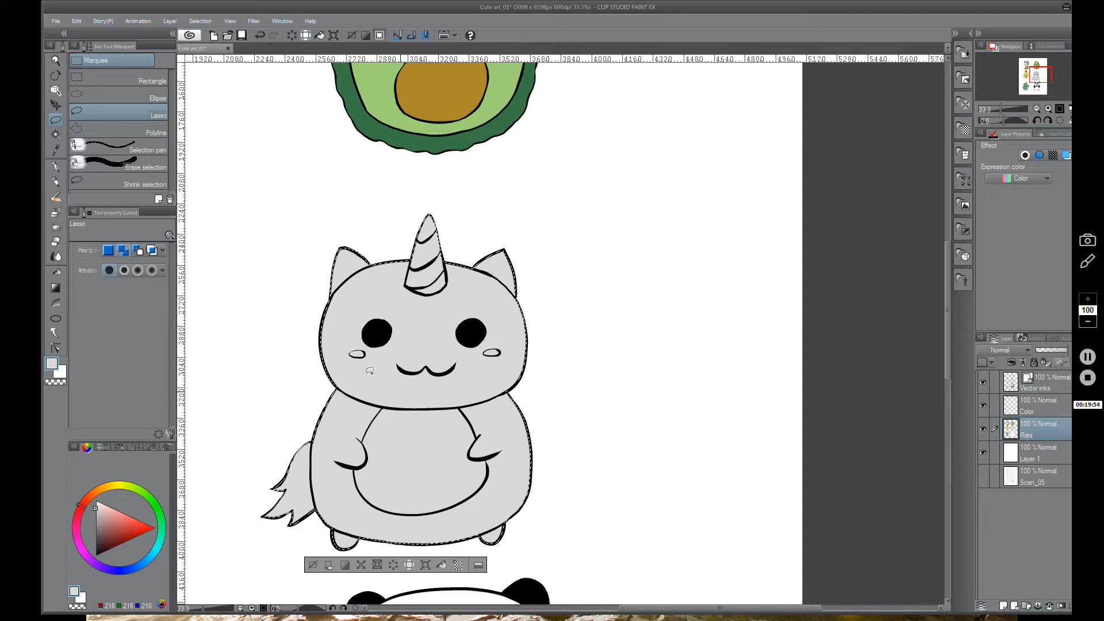
left_click(133, 252)
mouse_move(557, 443)
left_mouse_down()
mouse_move(522, 537)
mouse_move(295, 364)
mouse_move(648, 295)
mouse_move(525, 409)
left_mouse_up()
scroll(525, 409, "down", 3)
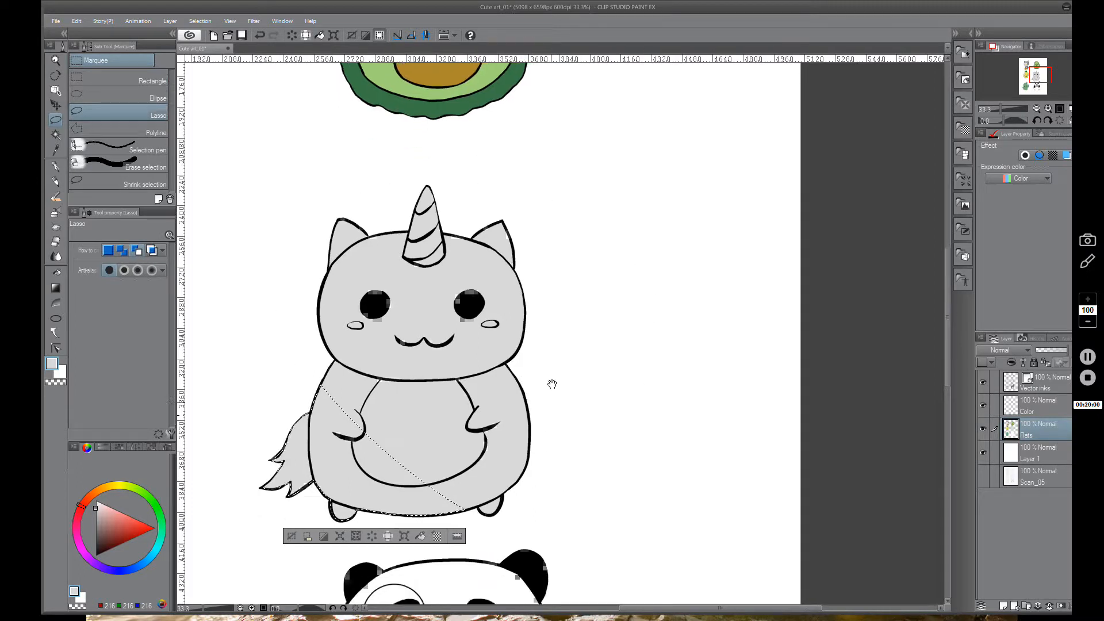
mouse_move(287, 274)
left_mouse_down()
mouse_move(505, 391)
mouse_move(379, 473)
mouse_move(323, 429)
left_mouse_up()
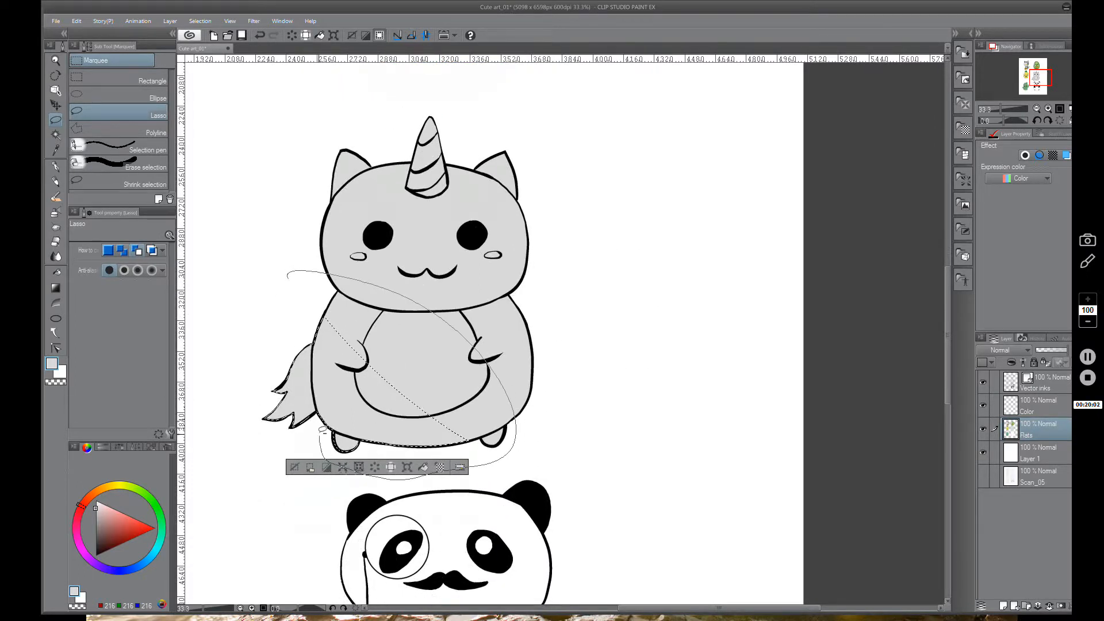
left_click_drag(320, 295, 318, 288)
scroll(316, 276, "up", 1)
scroll(382, 355, "down", 1)
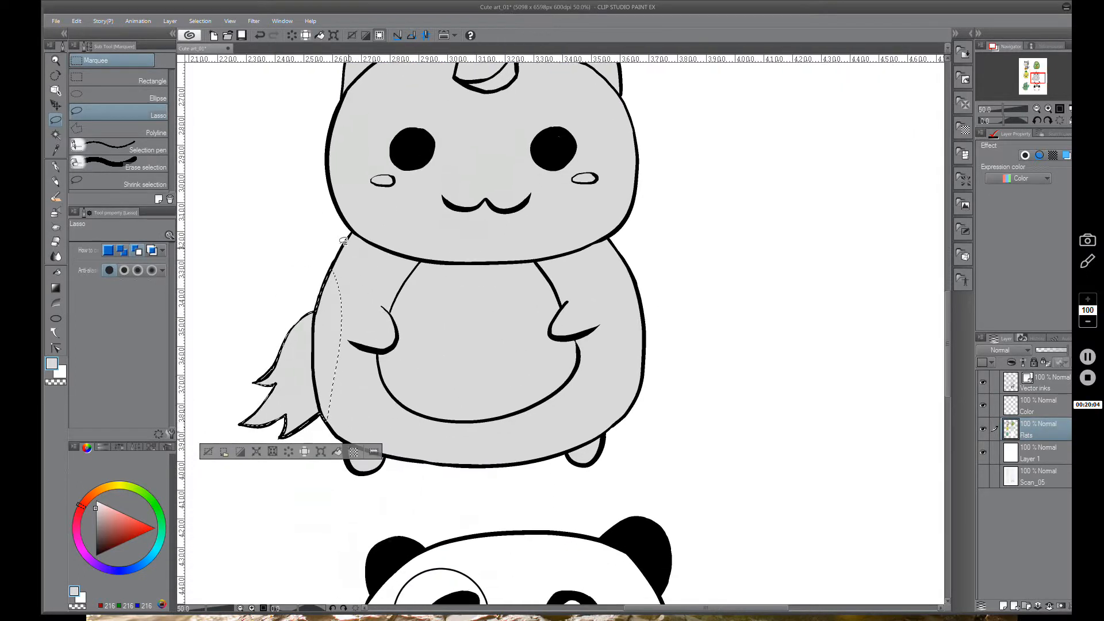
mouse_move(332, 237)
left_mouse_down()
mouse_move(314, 271)
mouse_move(325, 420)
left_mouse_up()
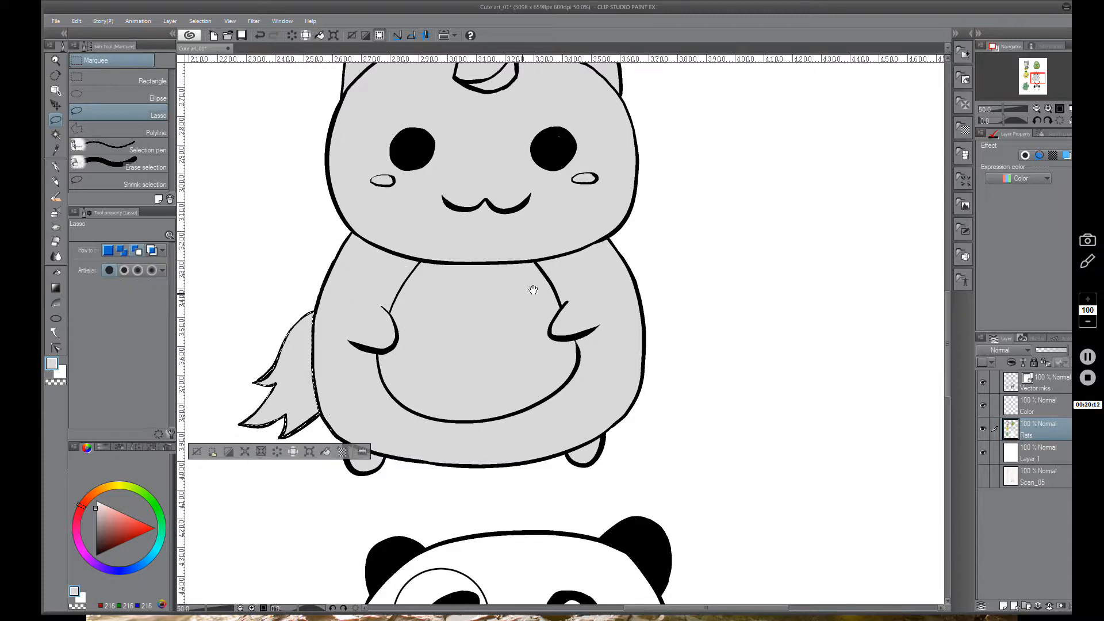
Fill the selected tail with pink (R 217, G 126, B 180) and clear the selection
mouse_move(677, 259)
left_mouse_down()
mouse_move(707, 307)
mouse_move(693, 353)
left_mouse_up()
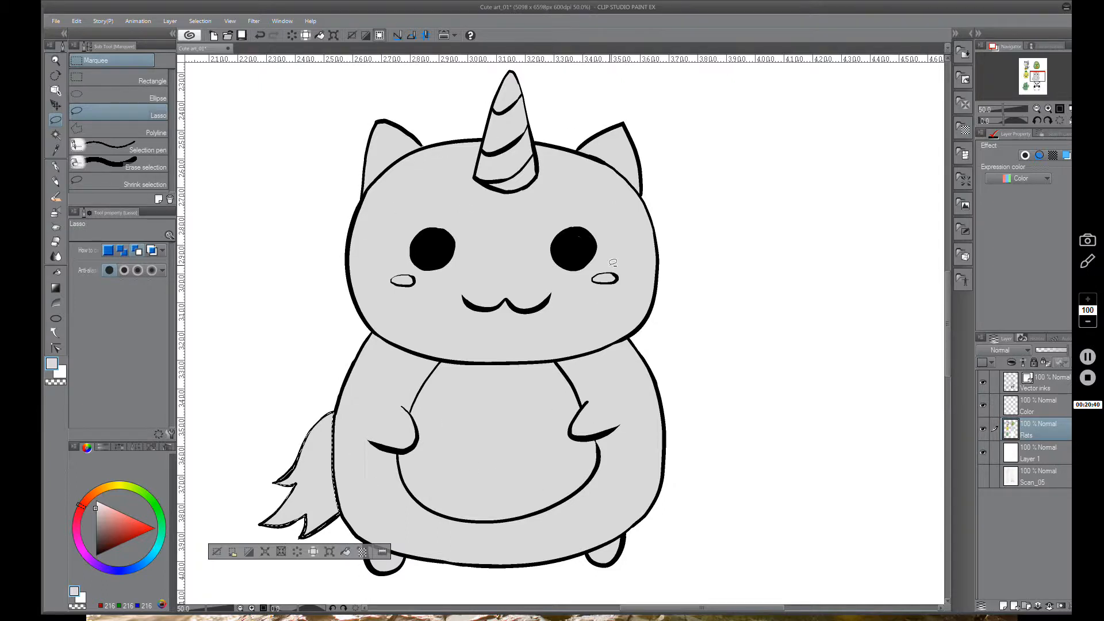
left_click(983, 382)
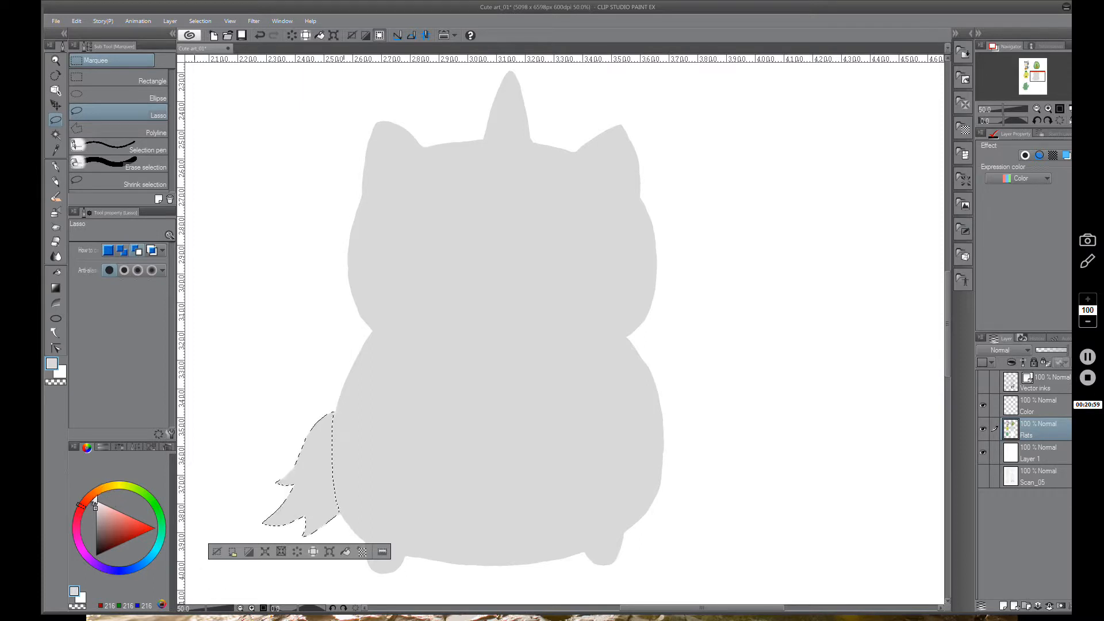
mouse_move(79, 540)
left_mouse_down()
mouse_move(80, 552)
mouse_move(111, 512)
mouse_move(76, 532)
mouse_move(112, 517)
left_mouse_up()
left_click(983, 382)
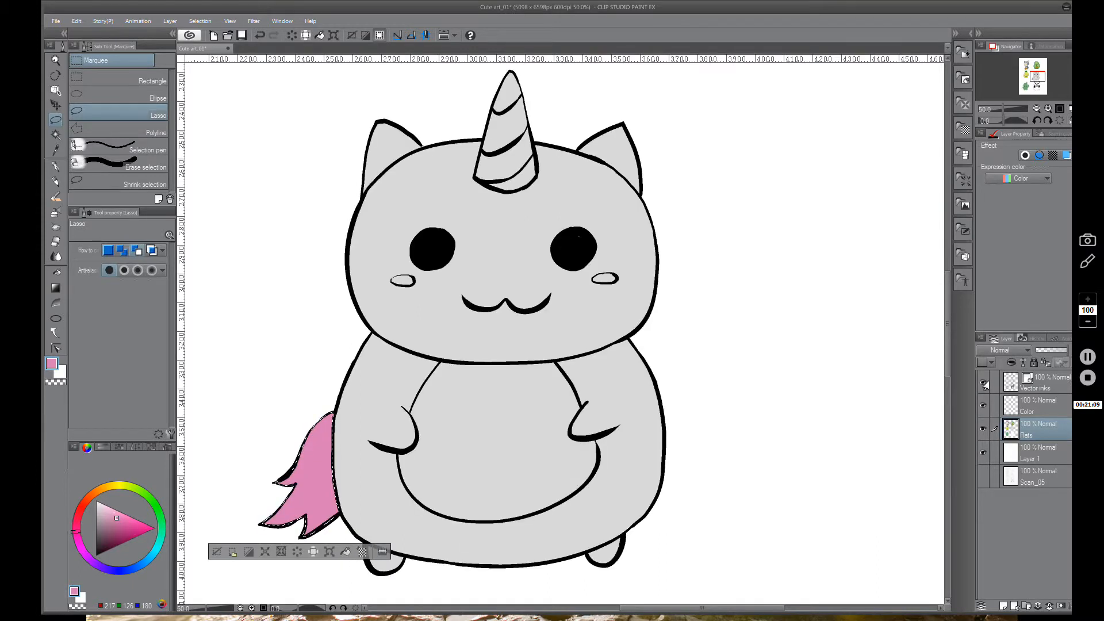
left_click(216, 553)
Auto-select the unicorn cat's remaining grey areas on the Flats layer
left_click_drag(471, 299, 456, 368)
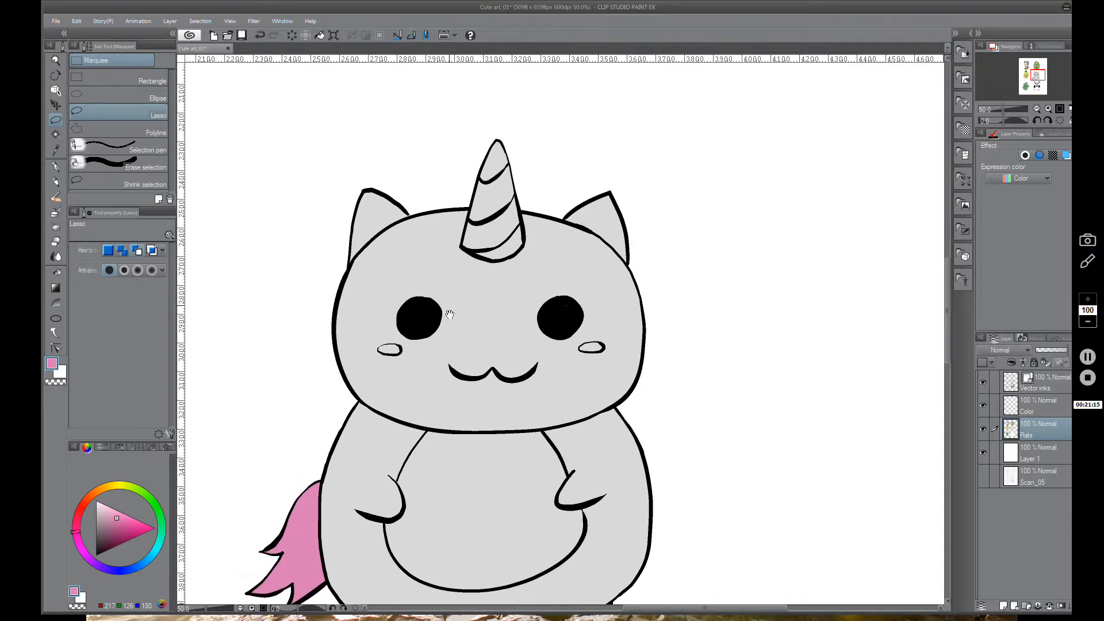
left_click_drag(450, 314, 437, 282)
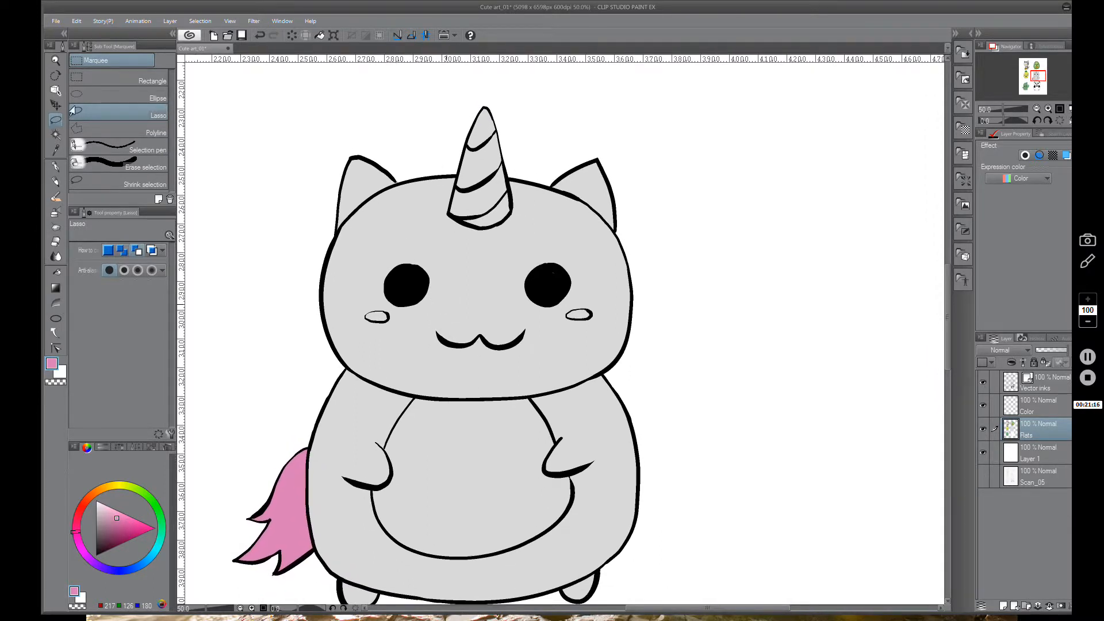
left_click(56, 135)
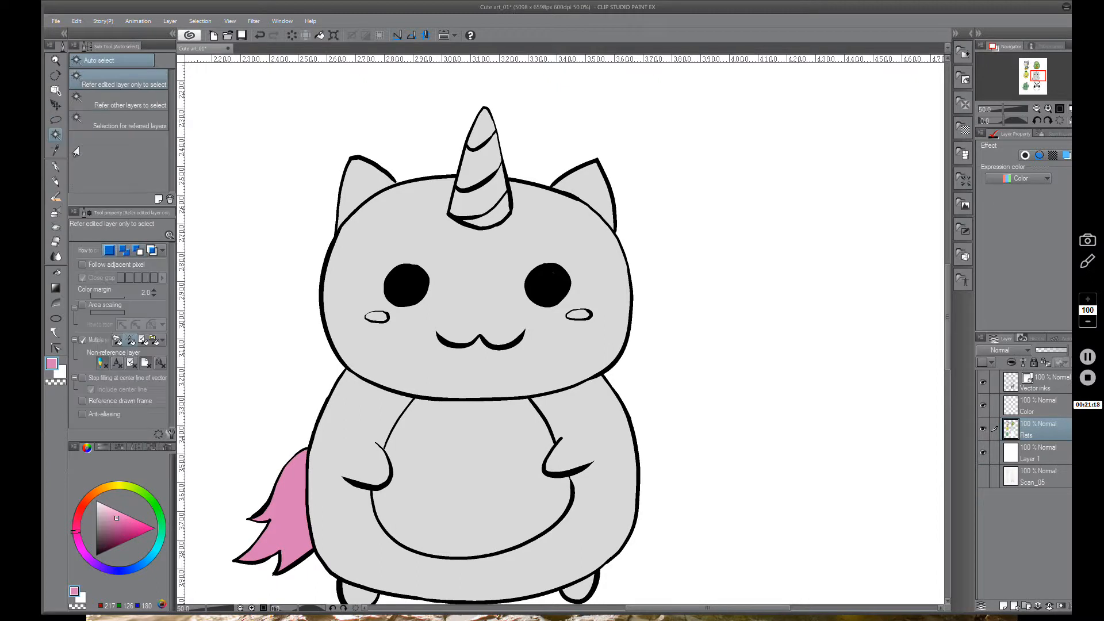
left_click(447, 365)
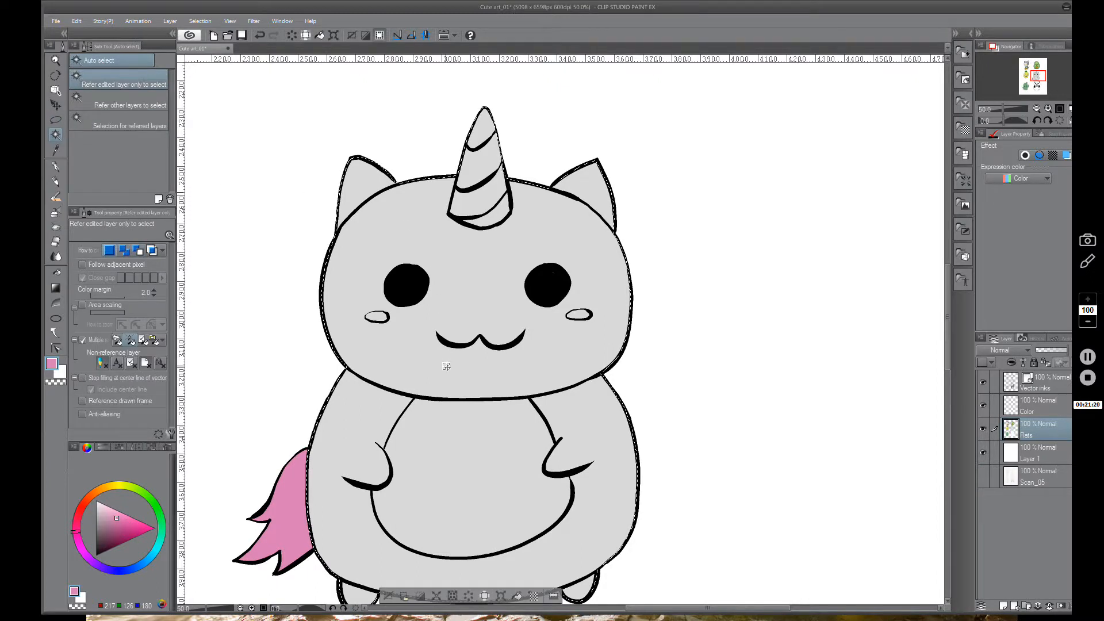
Lasso everything except the unicorn cat's left ear out of the selection, fill the ear with the tail's pink, and deselect
left_click(55, 119)
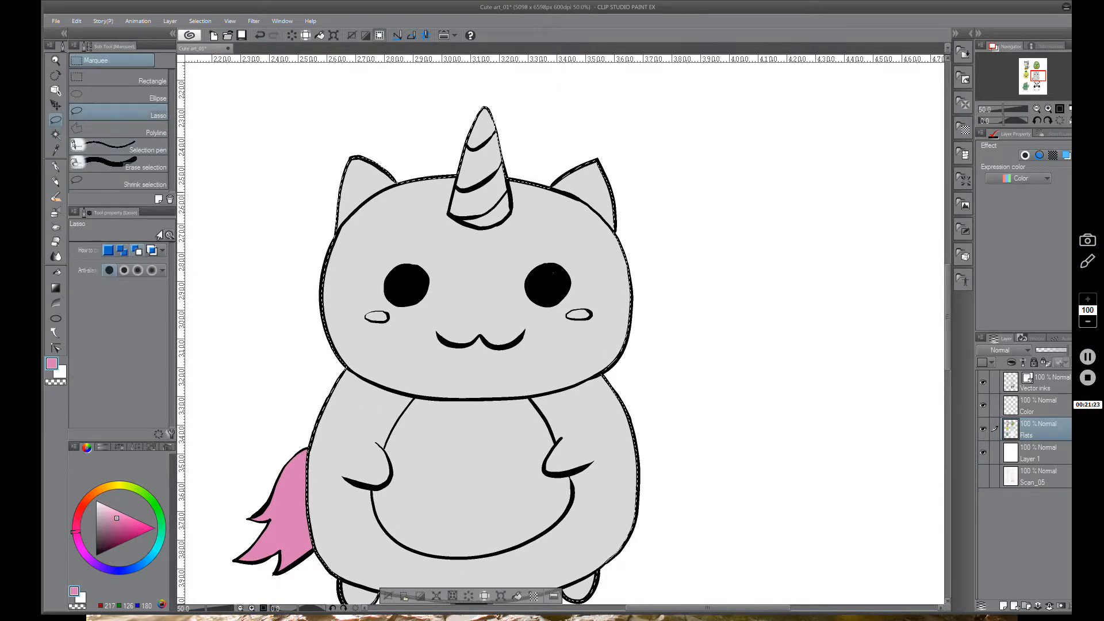
left_click_drag(447, 241, 450, 232)
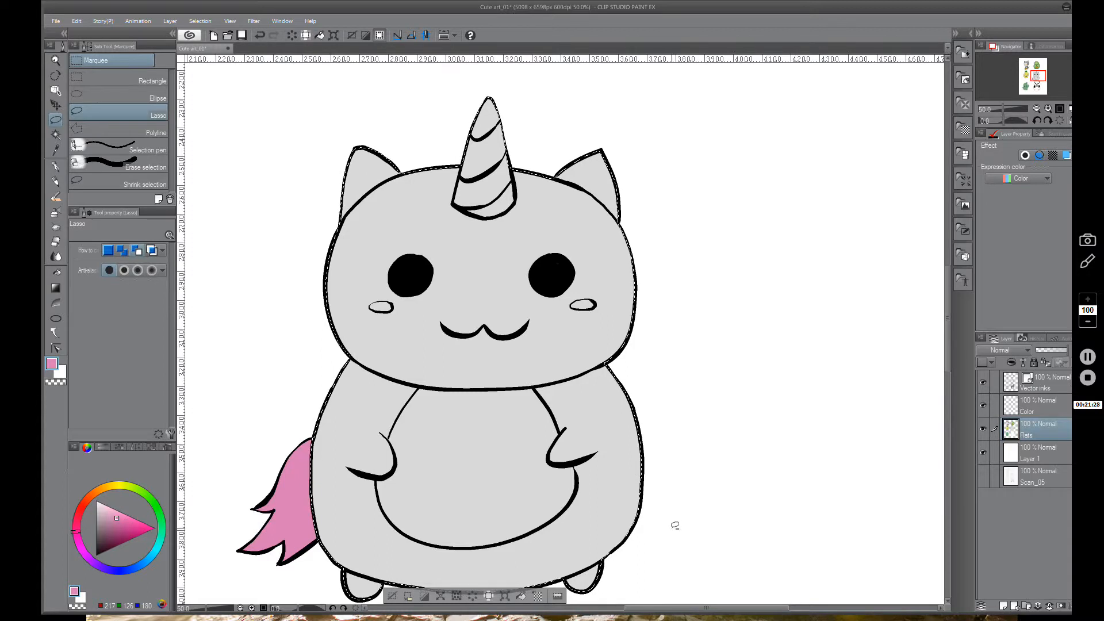
mouse_move(671, 523)
left_mouse_down()
mouse_move(584, 598)
mouse_move(353, 582)
mouse_move(299, 498)
mouse_move(265, 322)
mouse_move(373, 186)
mouse_move(499, 88)
mouse_move(695, 243)
left_mouse_up()
mouse_move(559, 196)
left_mouse_down()
mouse_move(614, 316)
mouse_move(619, 400)
left_mouse_up()
left_click_drag(583, 305, 559, 238)
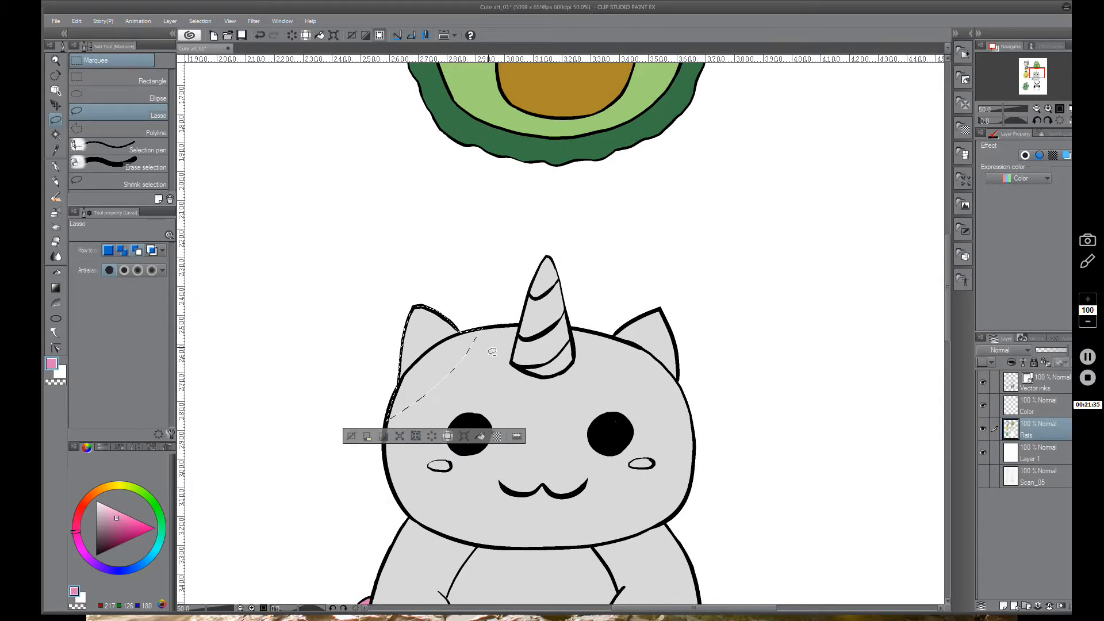
mouse_move(471, 382)
left_mouse_down()
mouse_move(498, 336)
mouse_move(492, 320)
mouse_move(418, 360)
mouse_move(370, 426)
mouse_move(504, 399)
left_mouse_up()
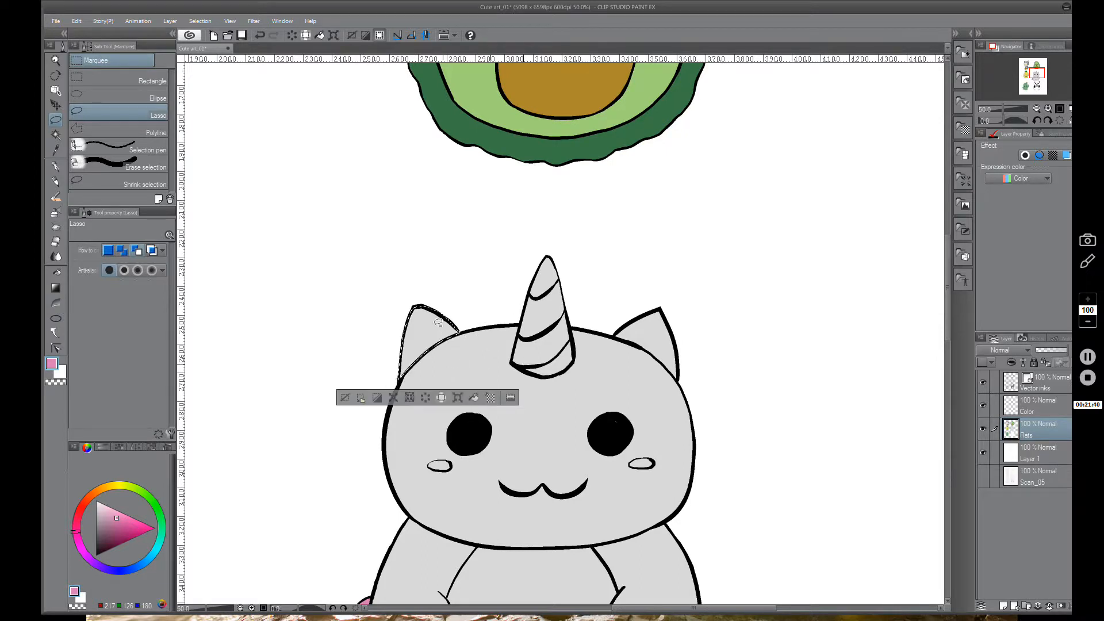
left_click(473, 397)
left_click(345, 396)
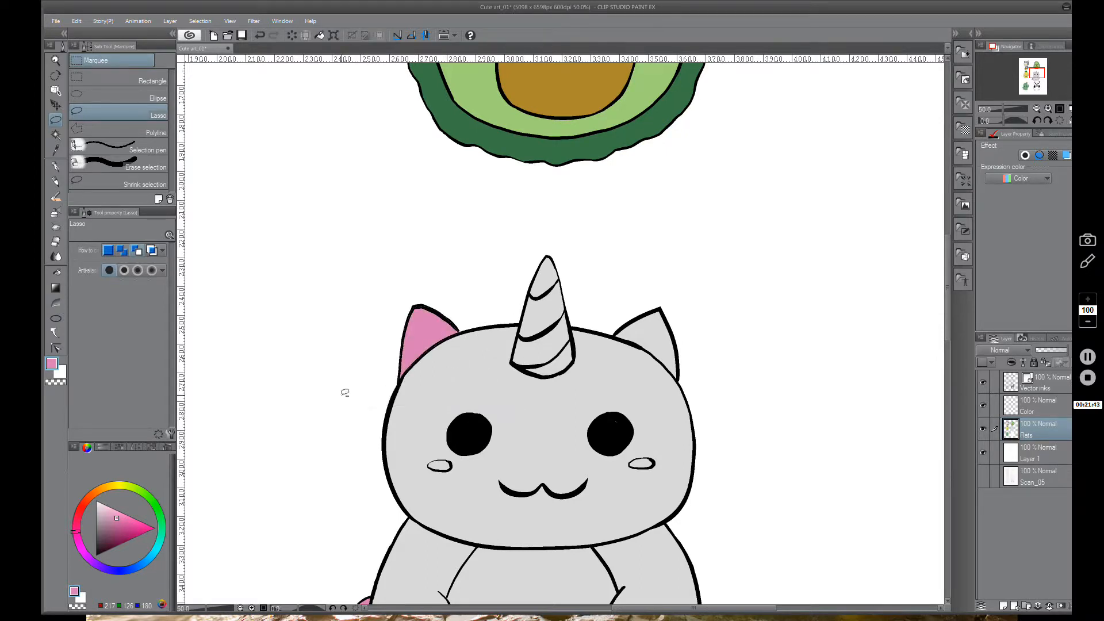
left_click(56, 134)
left_click(555, 466)
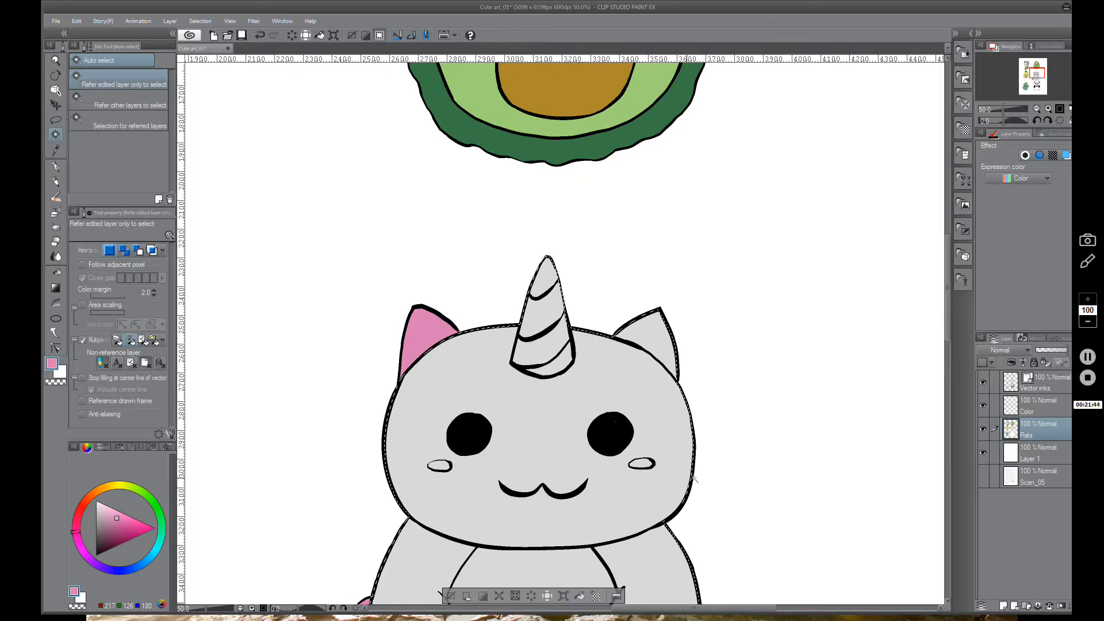
left_click_drag(742, 477, 653, 370)
left_click(378, 597)
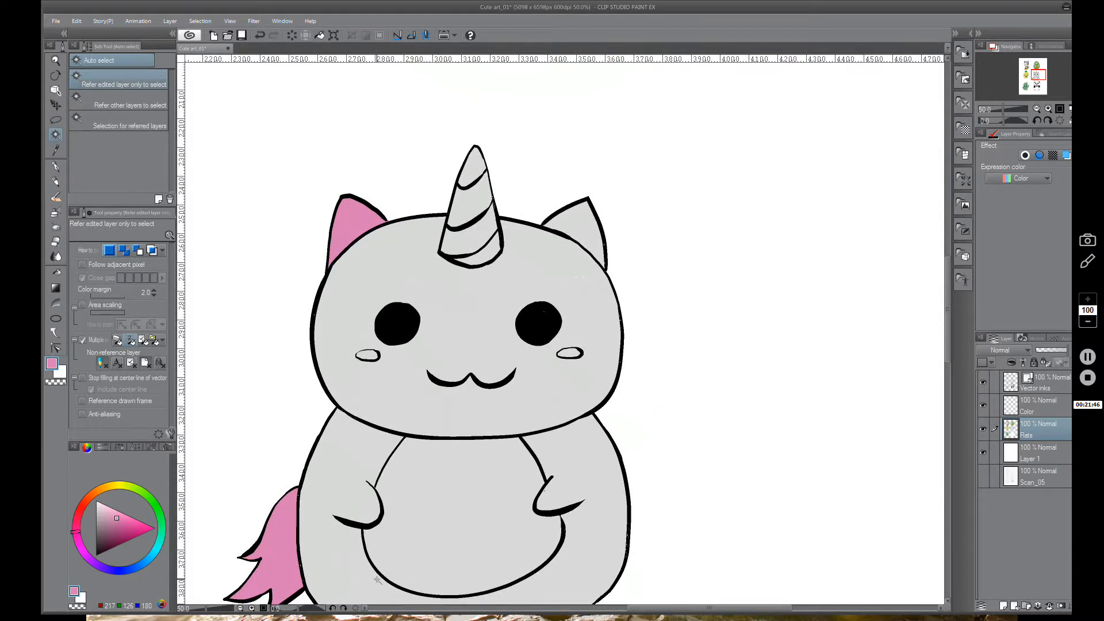
left_click(56, 119)
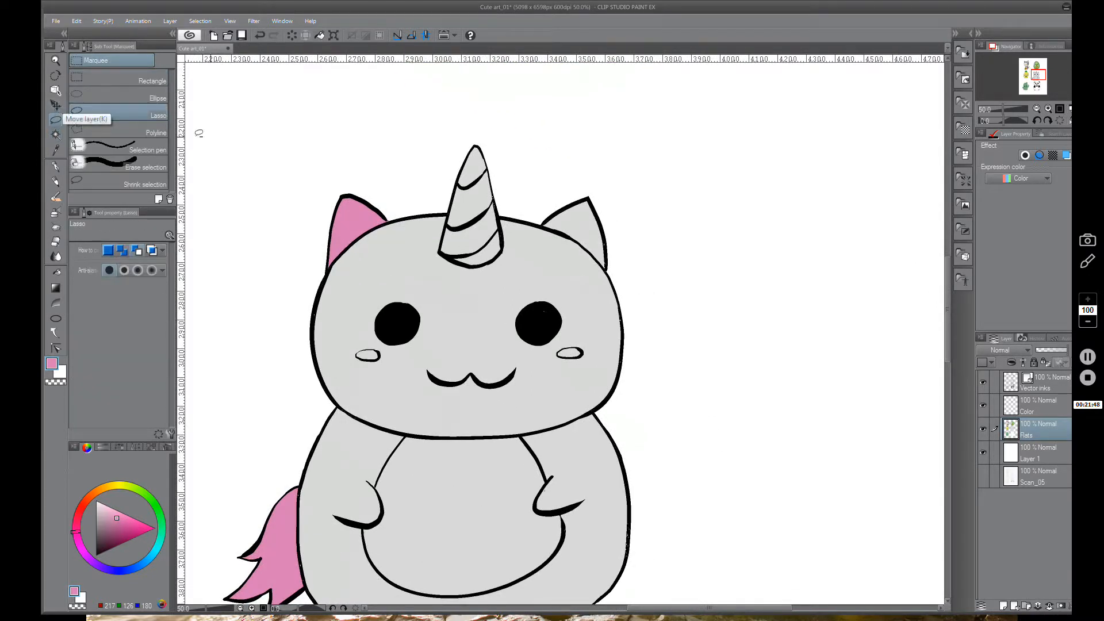
mouse_move(608, 265)
left_mouse_down()
mouse_move(590, 197)
mouse_move(547, 217)
mouse_move(605, 266)
mouse_move(616, 246)
mouse_move(546, 314)
mouse_move(547, 338)
left_mouse_up()
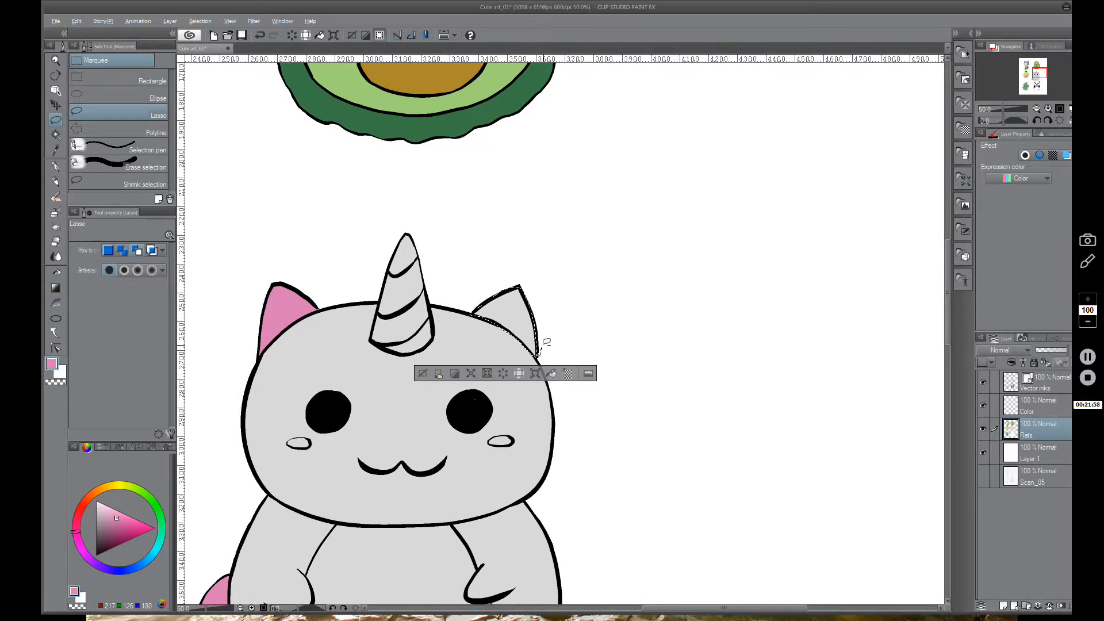
left_click_drag(548, 362, 544, 354)
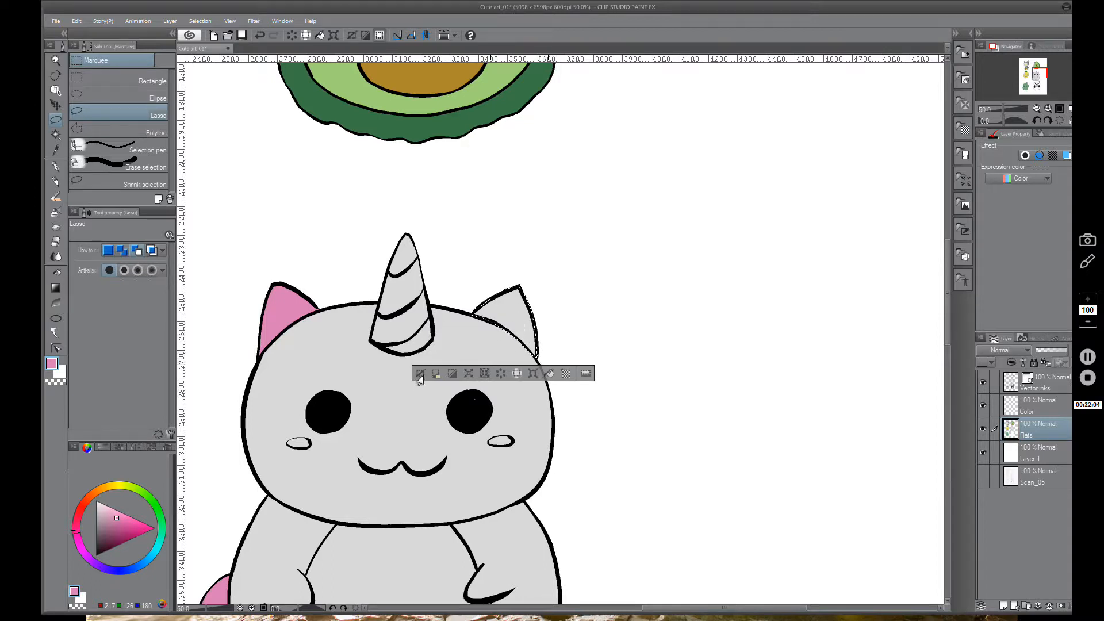
key("ctrl+d")
Auto-select the unicorn cat's grey face and body on the Flats layer
left_click_drag(543, 363, 543, 277)
scroll(309, 353, "up", 1)
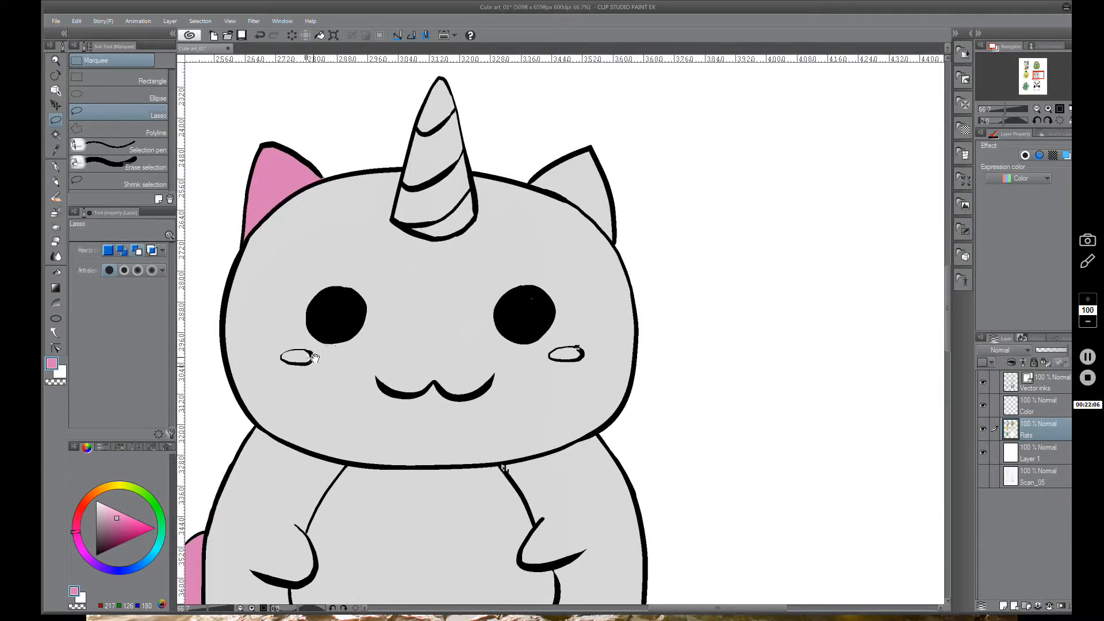
left_click_drag(321, 348, 391, 367)
left_click(56, 134)
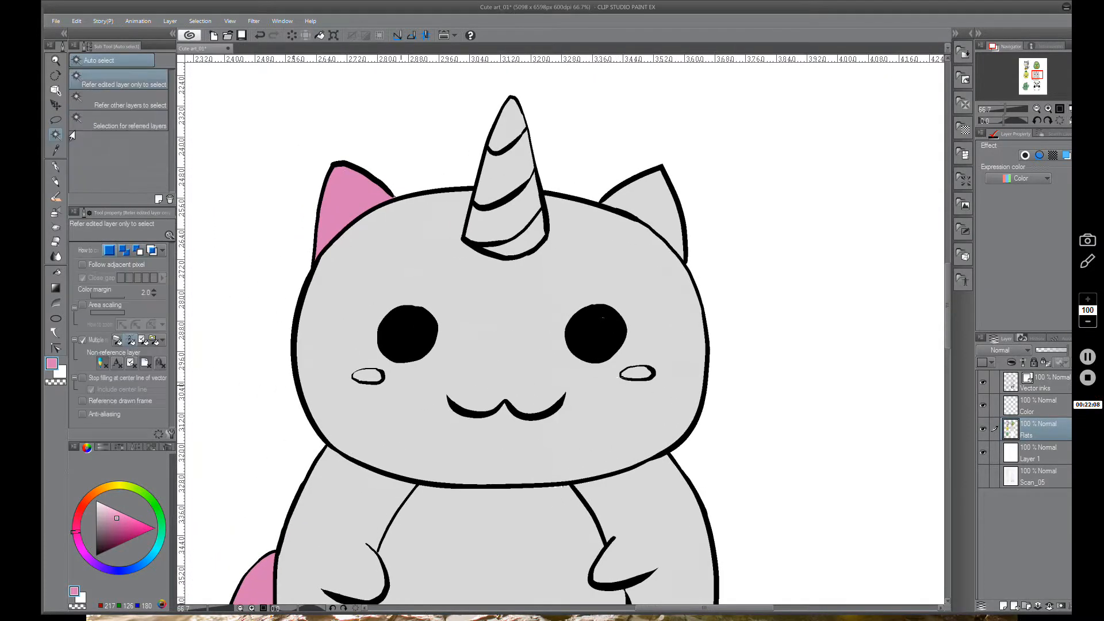
left_click(400, 446)
Lasso the horn, right ear, body and most of the face out of the selection, keeping a small area around the left cheek mark
left_click(56, 119)
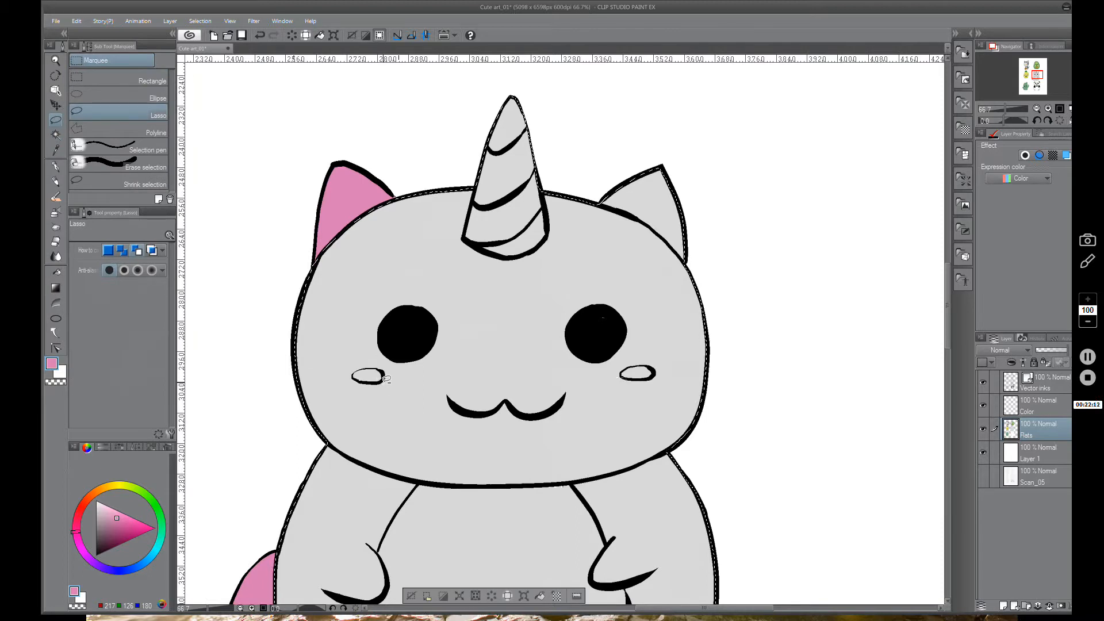
mouse_move(775, 329)
left_mouse_down()
mouse_move(246, 267)
mouse_move(799, 320)
mouse_move(791, 345)
left_mouse_up()
left_click_drag(683, 402, 633, 290)
mouse_move(711, 182)
left_mouse_down()
mouse_move(450, 164)
mouse_move(828, 329)
left_mouse_up()
scroll(805, 316, "down", 5)
mouse_move(679, 173)
left_mouse_down()
mouse_move(530, 512)
mouse_move(326, 516)
mouse_move(245, 429)
mouse_move(226, 262)
mouse_move(416, 185)
left_mouse_up()
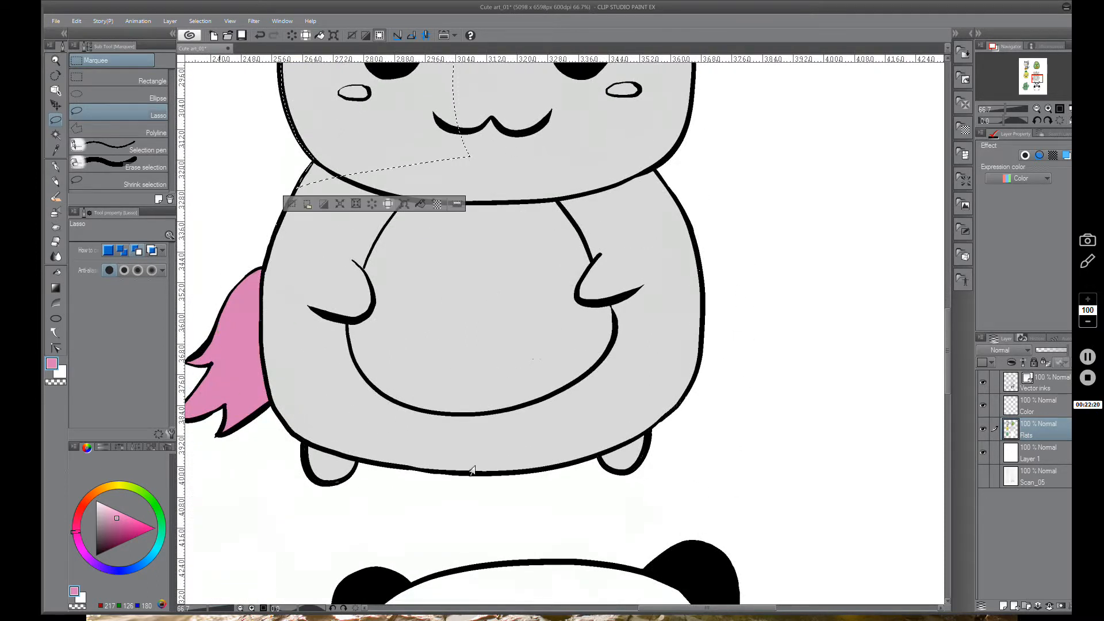
left_click_drag(437, 289, 490, 519)
mouse_move(494, 217)
left_mouse_down()
mouse_move(523, 250)
mouse_move(468, 397)
mouse_move(381, 290)
mouse_move(335, 300)
left_mouse_up()
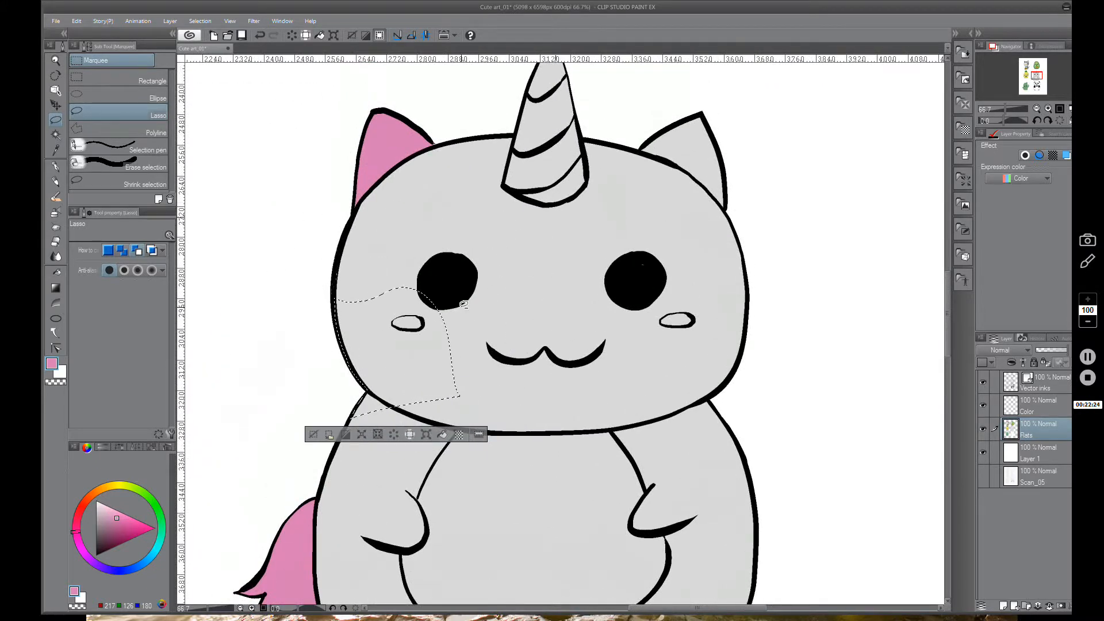
mouse_move(464, 306)
left_mouse_down()
mouse_move(461, 338)
mouse_move(543, 340)
left_mouse_up()
mouse_move(457, 319)
left_mouse_down()
mouse_move(407, 346)
mouse_move(378, 398)
mouse_move(393, 350)
mouse_move(375, 289)
mouse_move(317, 357)
left_mouse_up()
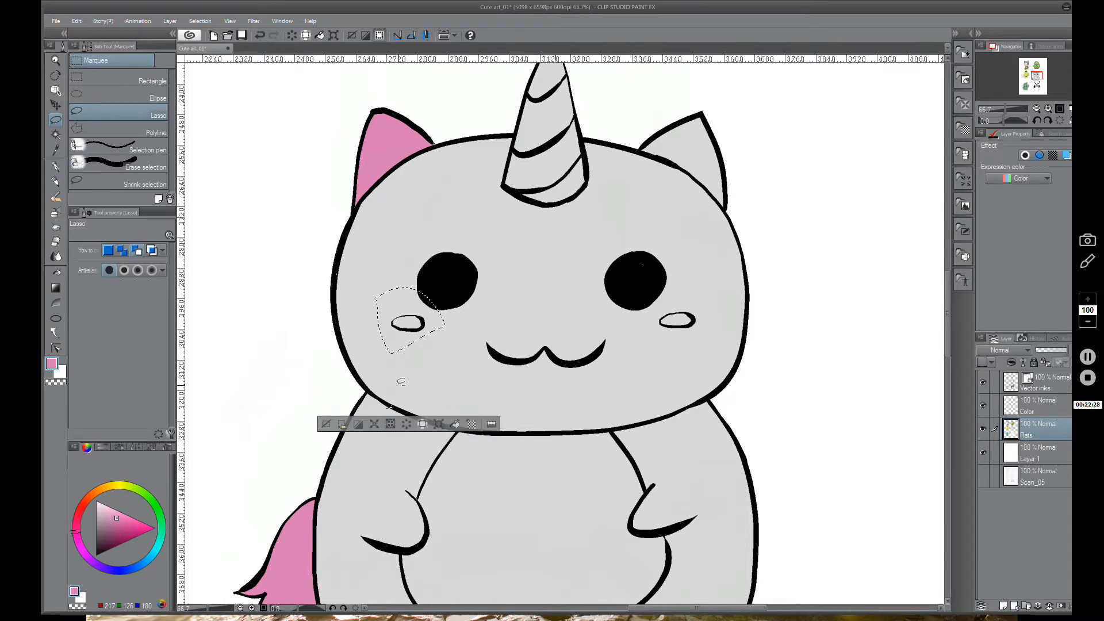
scroll(449, 343, "down", 1)
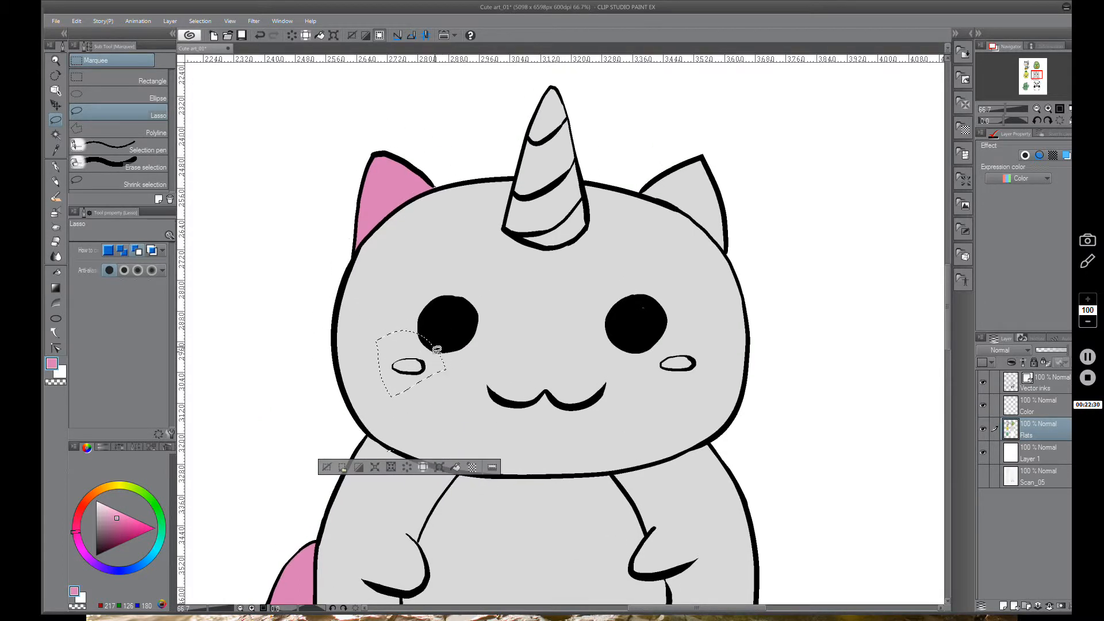
Trim the selection to the inked outline of the left cheek mark and fill it with the same pink
scroll(448, 322, "up", 3)
left_click_drag(459, 349, 428, 394)
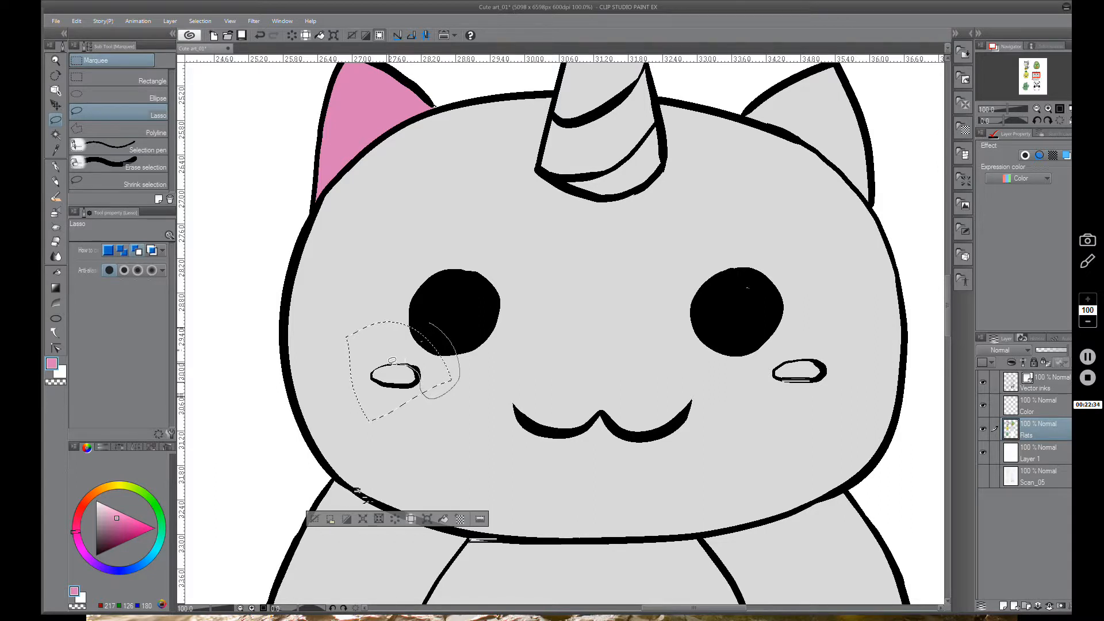
left_click_drag(392, 360, 391, 360)
mouse_move(375, 320)
left_mouse_down()
mouse_move(398, 354)
mouse_move(372, 381)
mouse_move(347, 344)
left_mouse_up()
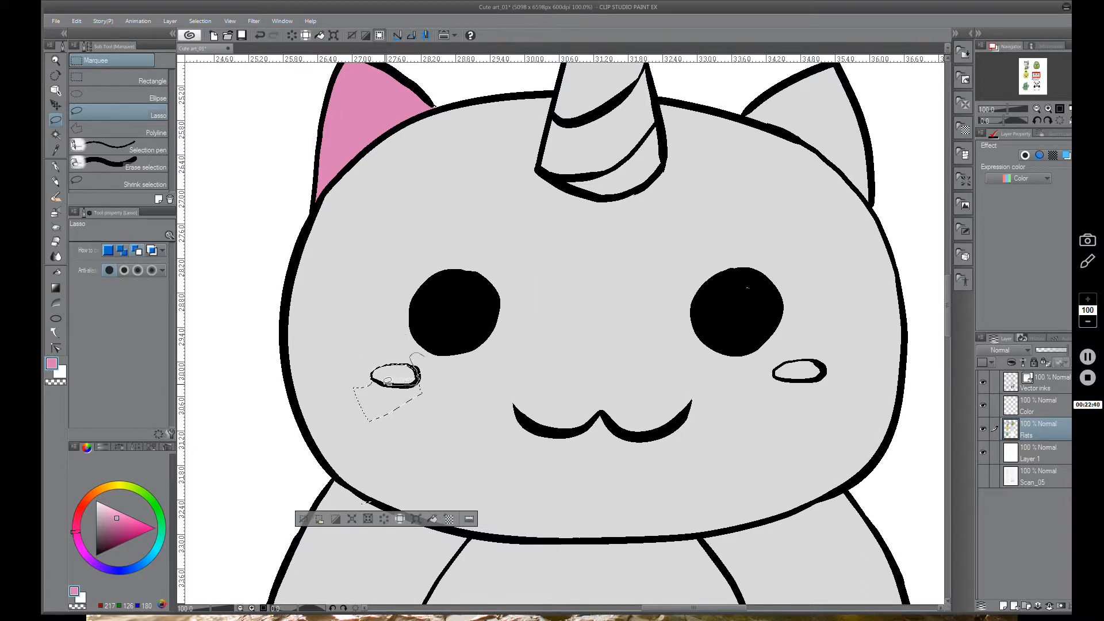
left_click_drag(344, 382, 345, 383)
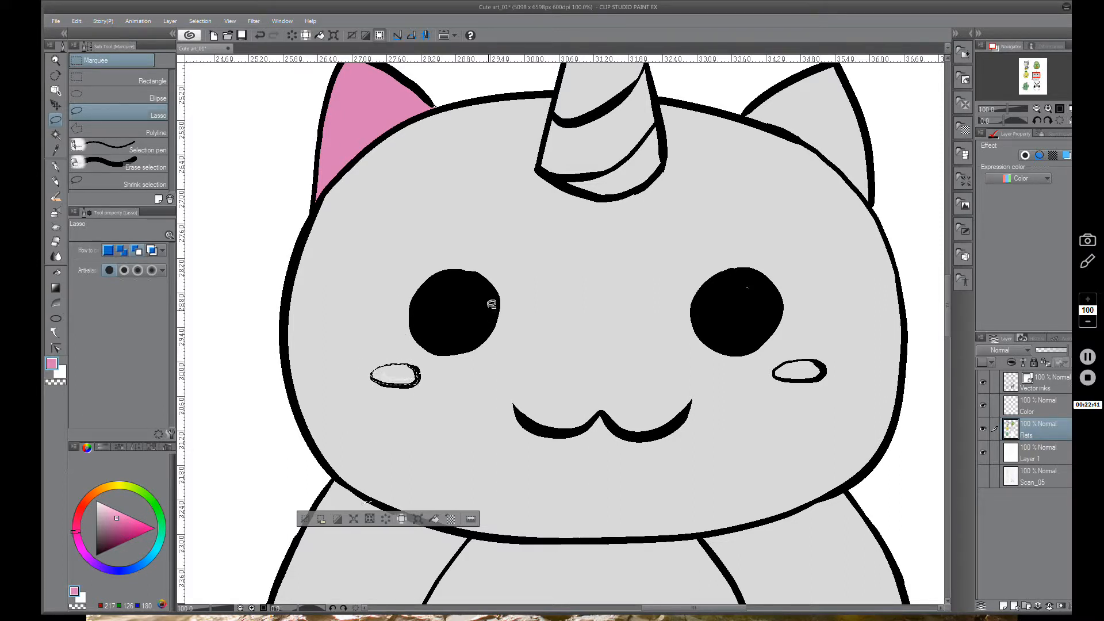
left_click(435, 519)
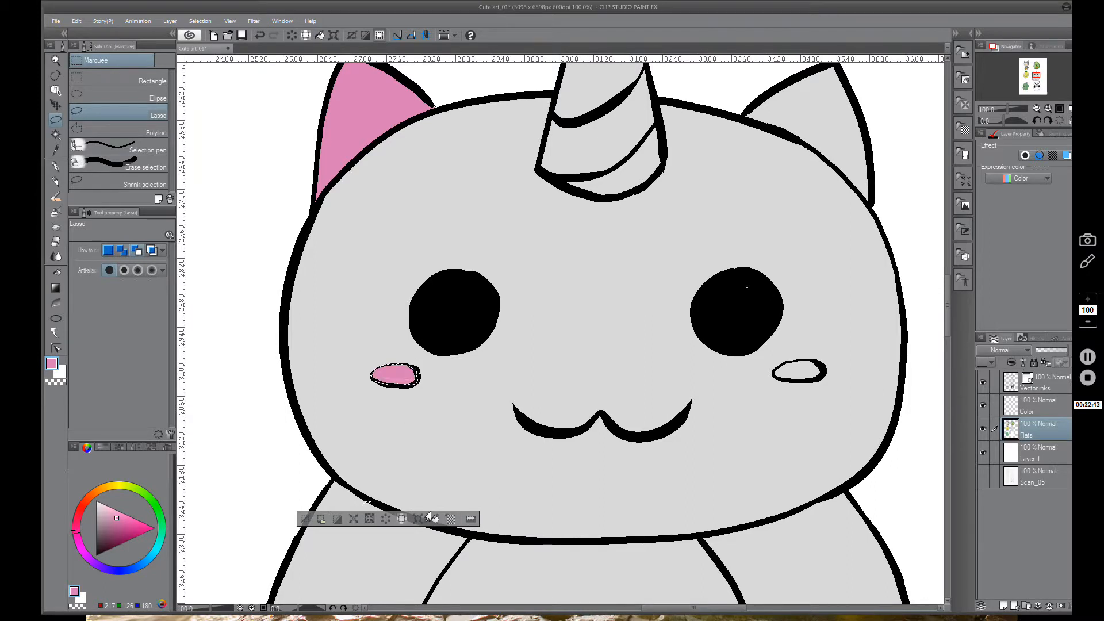
Undo the left cheek mark's fill and deselection, refill the mark with pink, and deselect
left_click(306, 519)
key("ctrl+z")
scroll(394, 365, "up", 4)
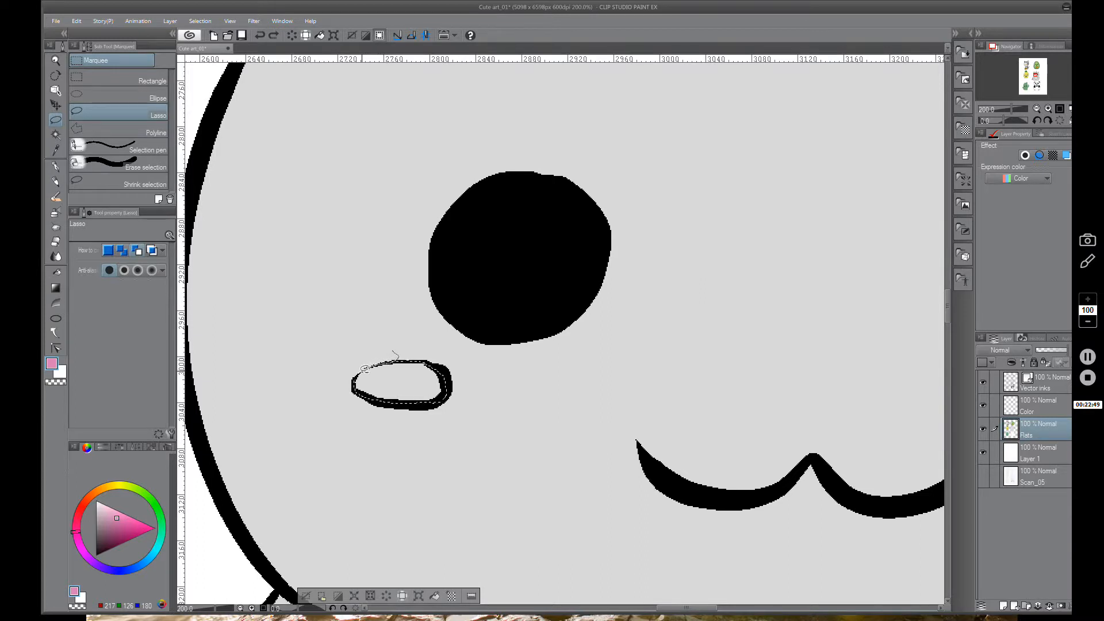
left_click(435, 596)
left_click(305, 595)
scroll(493, 401, "down", 4)
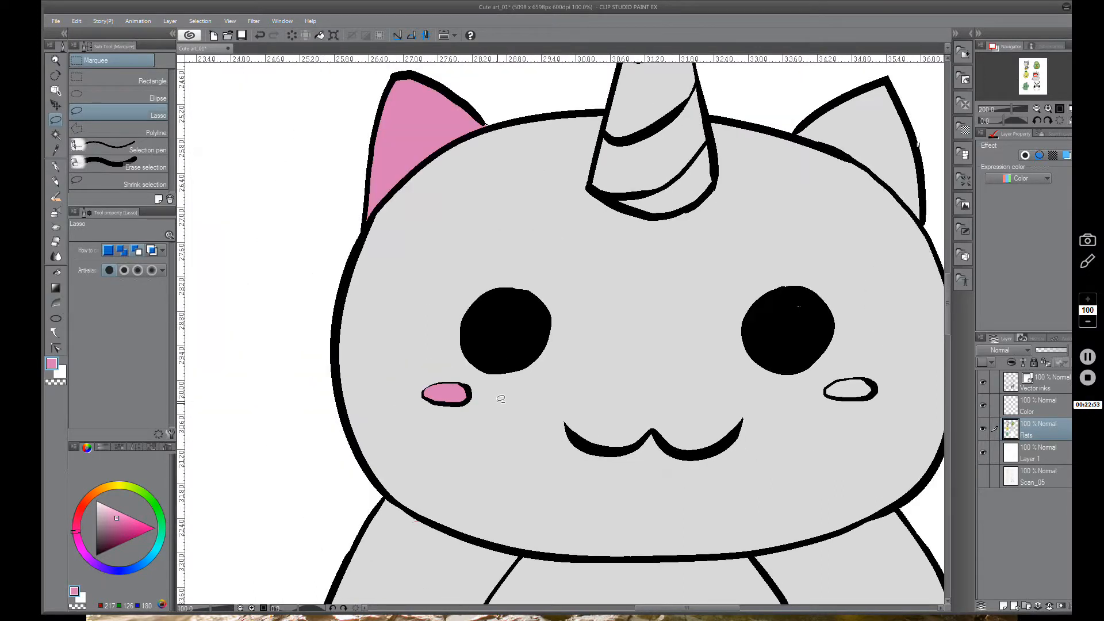
Check the unicorn cat's flat colours with the Vector inks layer hidden, and show the layer again
left_click_drag(727, 383, 530, 368)
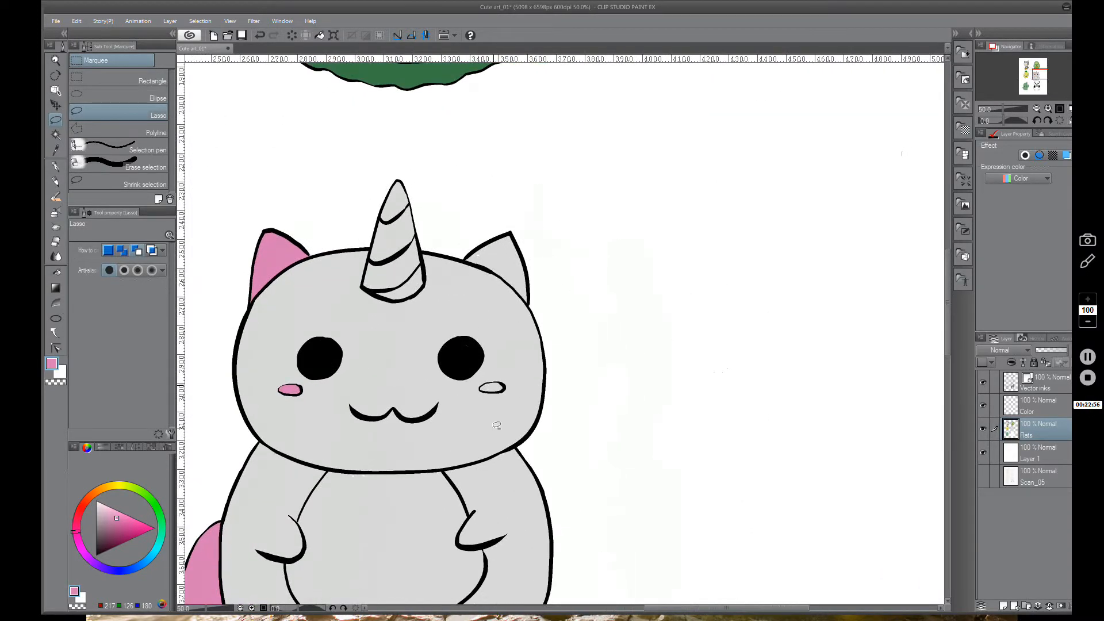
left_click(983, 381)
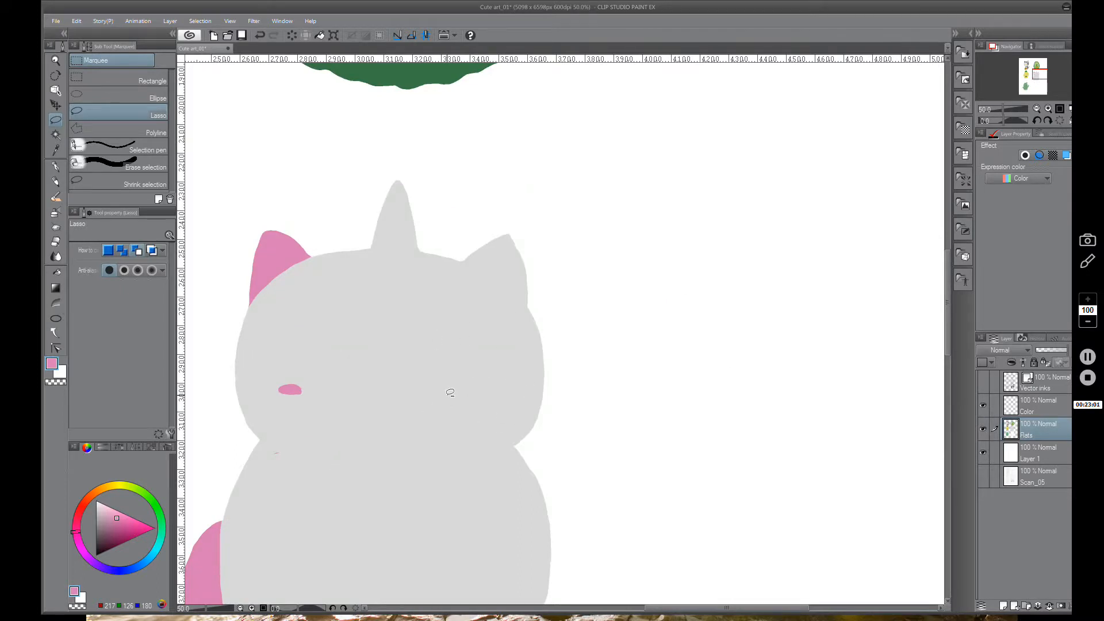
left_click(982, 382)
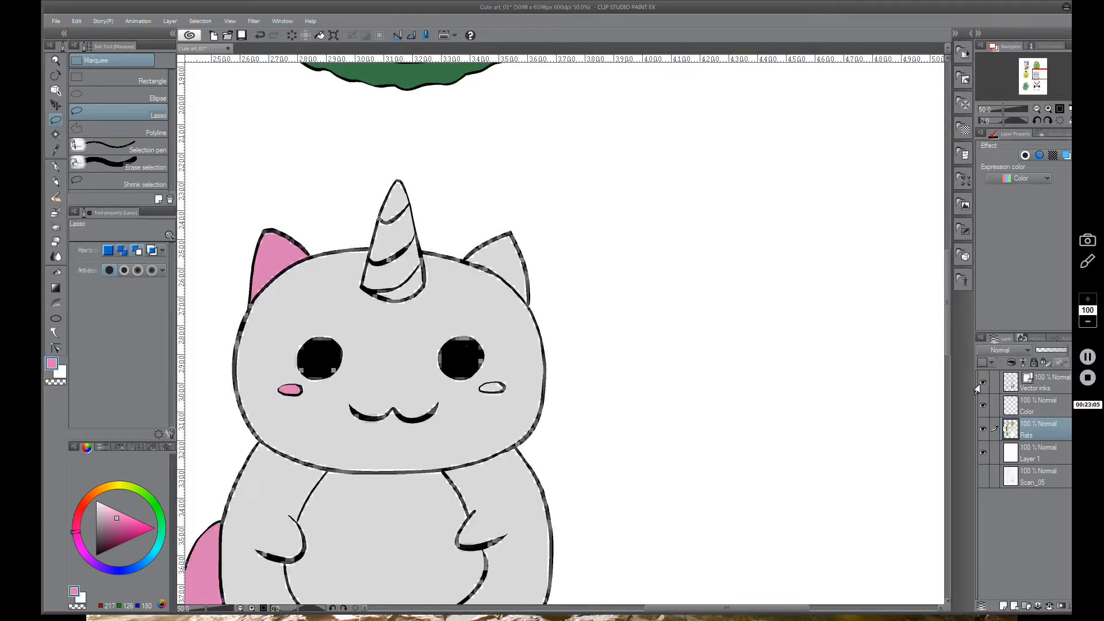
Lasso the unicorn cat's right cheek mark in add-to-selection mode, fill it with the same pink, and deselect
left_click(122, 250)
scroll(490, 375, "up", 4)
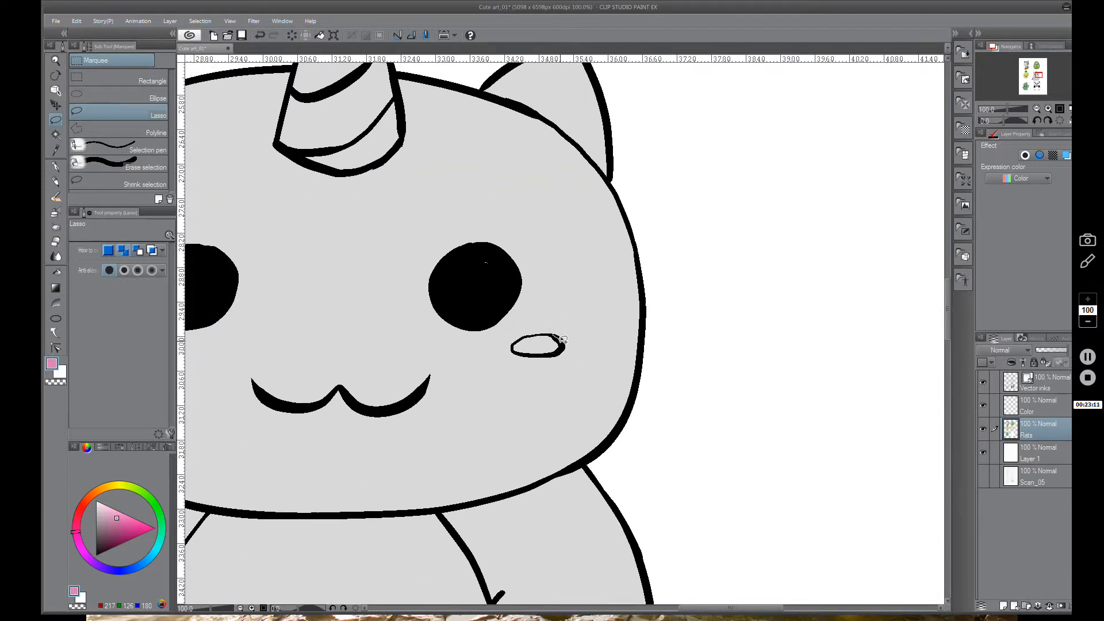
left_click_drag(554, 330, 555, 339)
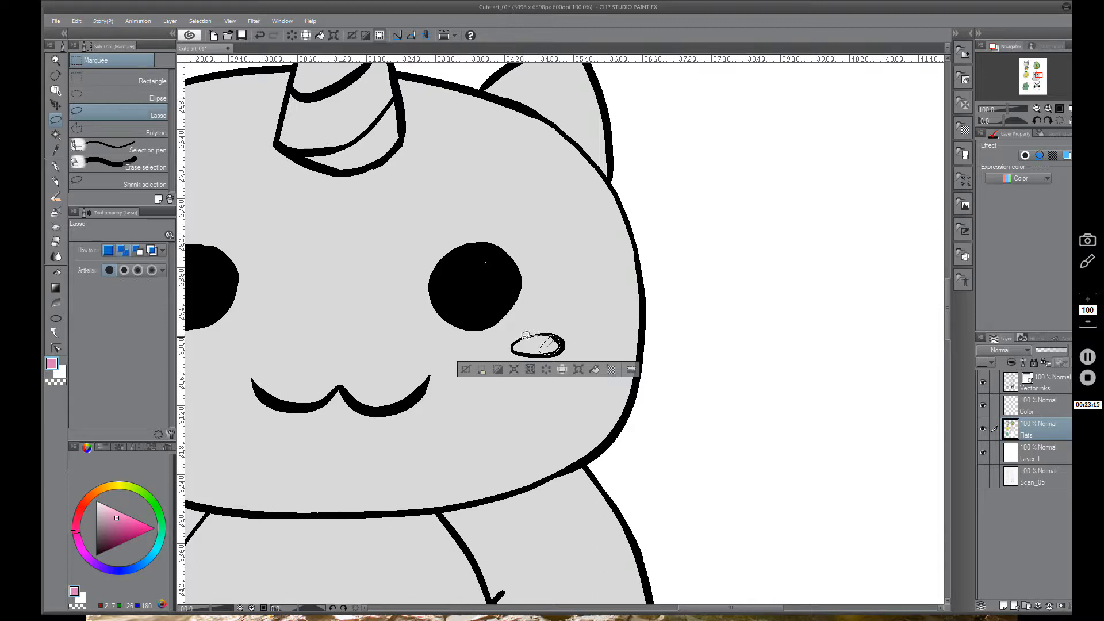
left_click_drag(515, 347, 550, 339)
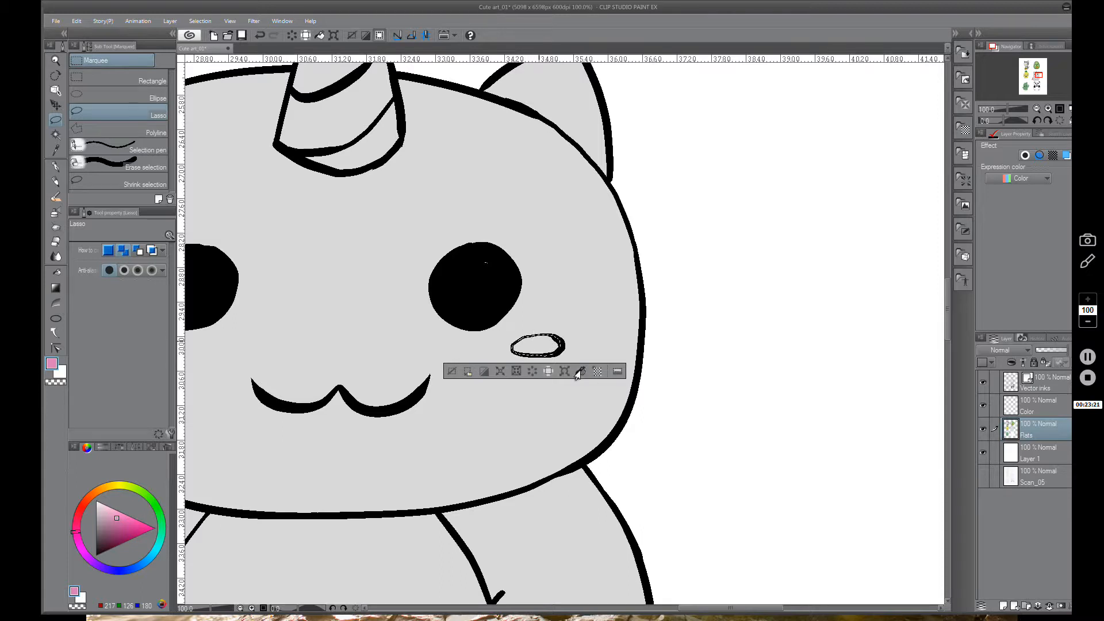
left_click(578, 372)
left_click(452, 371)
scroll(567, 306, "down", 2)
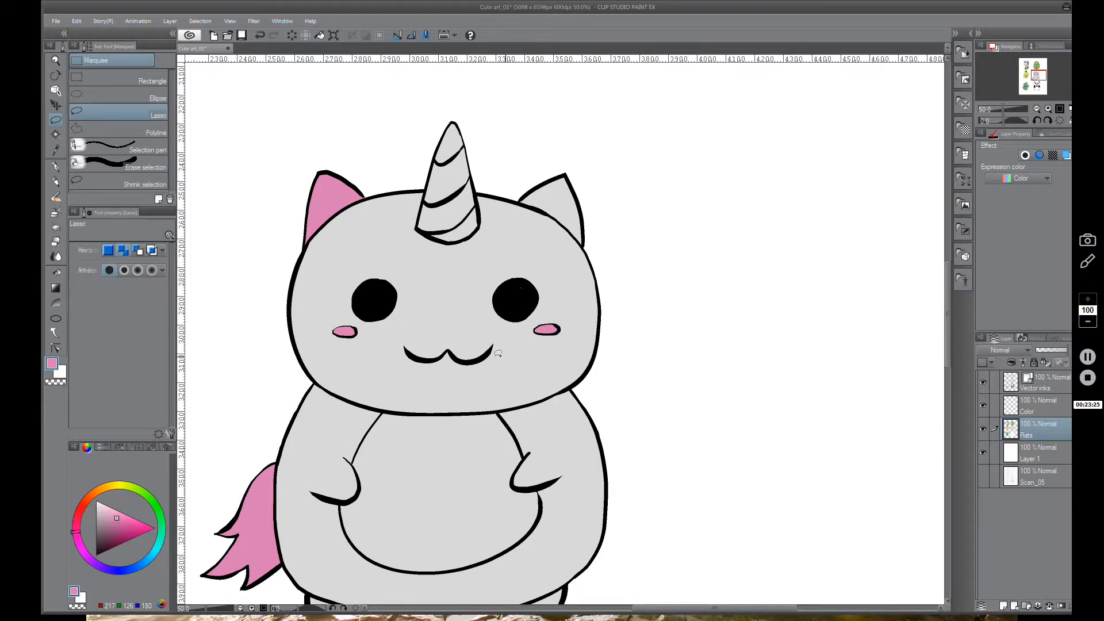
Lasso the unicorn cat's right ear along its inked outline, fill it with the same pink, and deselect
scroll(343, 391, "up", 3)
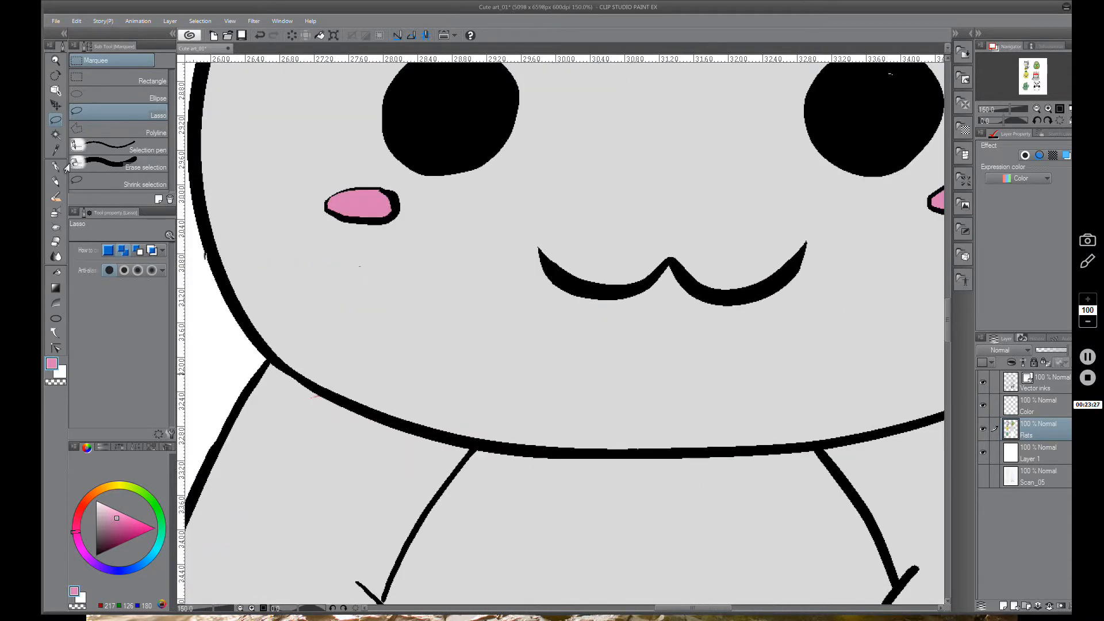
scroll(723, 276, "down", 2)
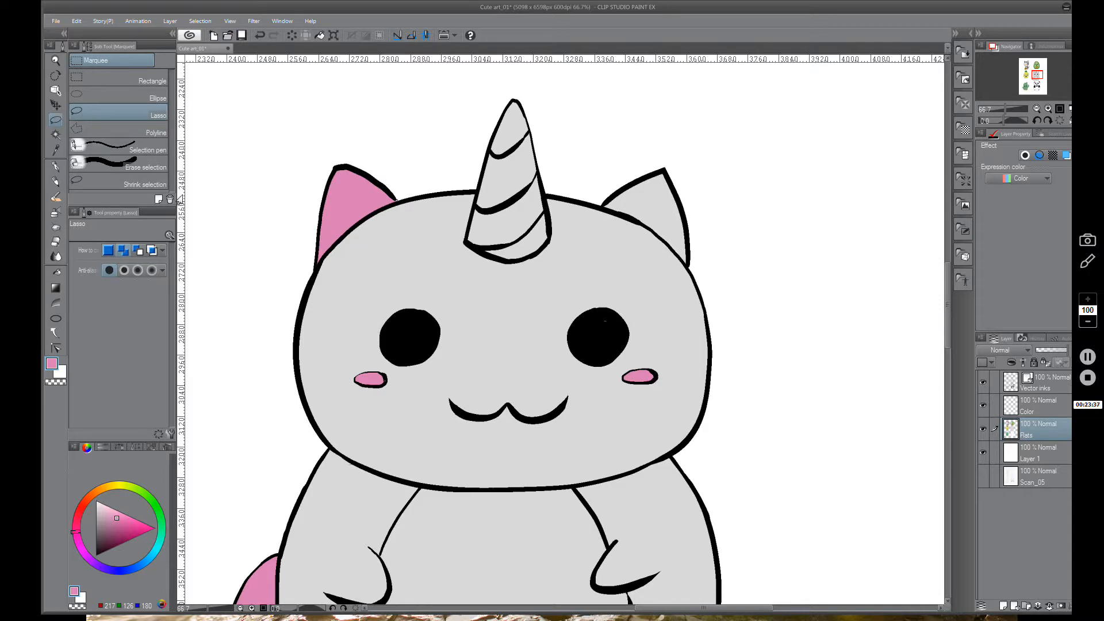
left_click_drag(695, 232, 613, 343)
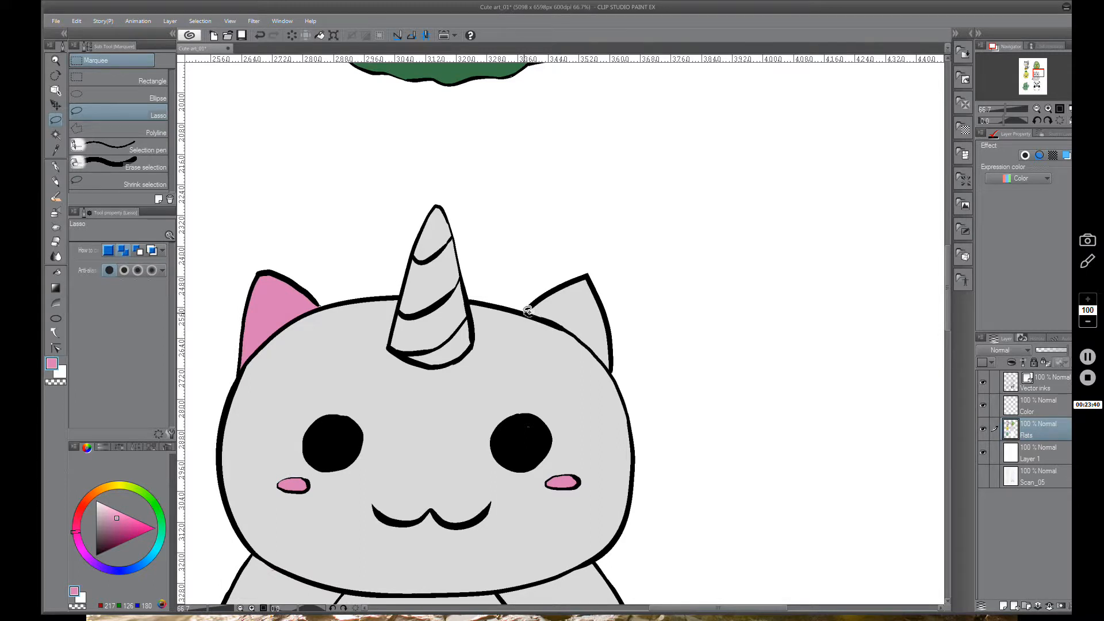
mouse_move(528, 311)
left_mouse_down()
mouse_move(587, 275)
mouse_move(608, 319)
mouse_move(611, 367)
mouse_move(527, 314)
left_mouse_up()
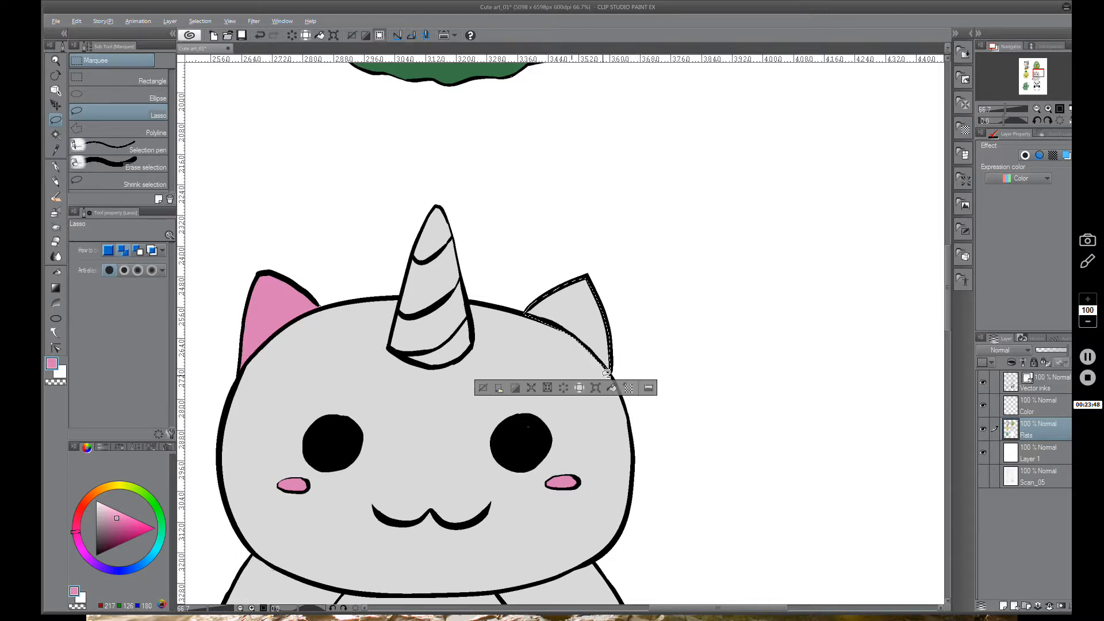
mouse_move(595, 374)
left_mouse_down()
mouse_move(609, 375)
mouse_move(575, 339)
mouse_move(527, 314)
left_mouse_up()
left_click(611, 388)
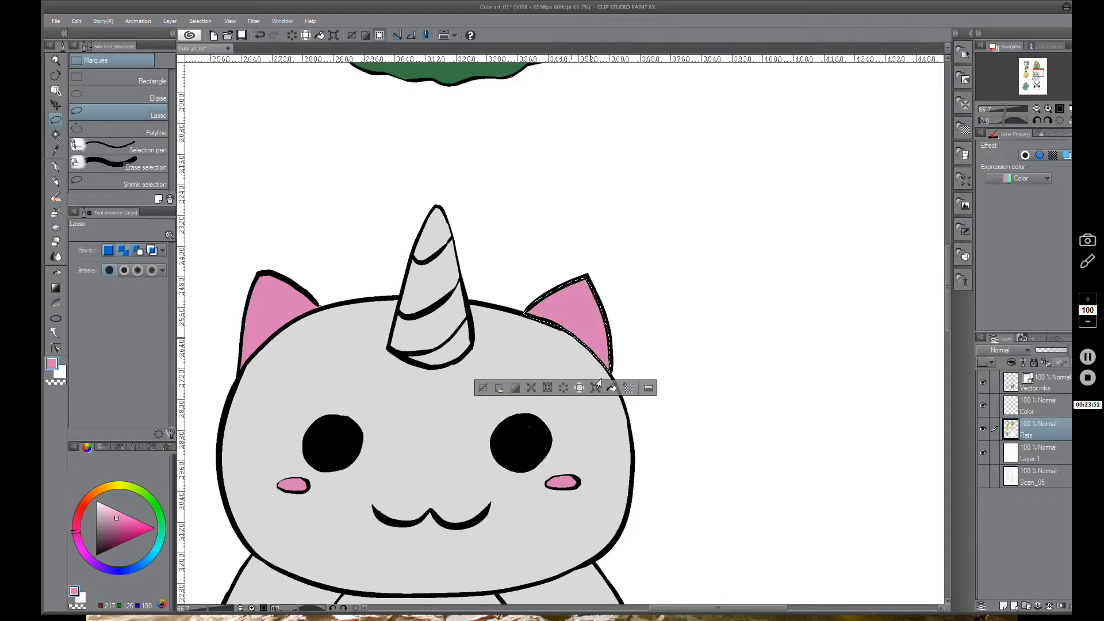
left_click(484, 387)
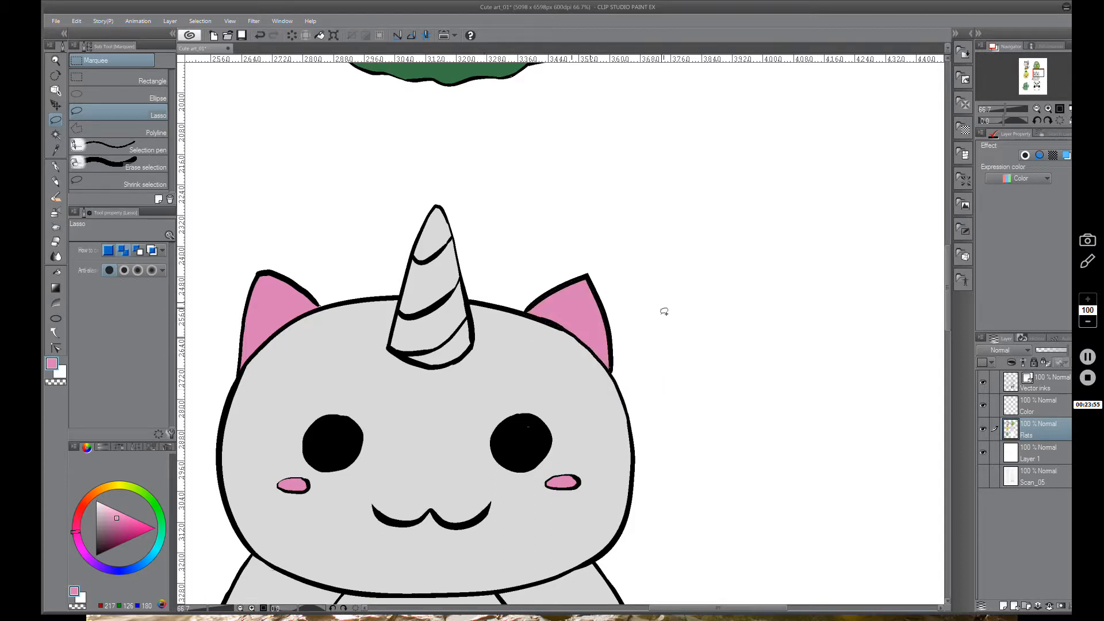
Hide the Vector inks layer, auto-select the grey around the right ear to inspect the fill's edges against the inks, and deselect
left_click(983, 382)
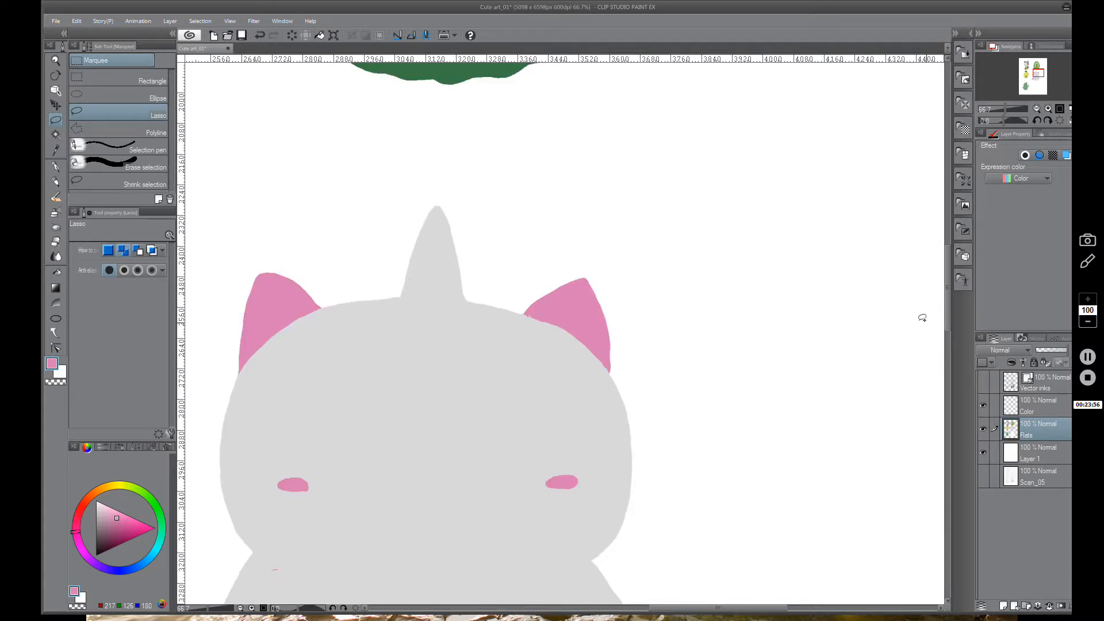
scroll(599, 283, "up", 6)
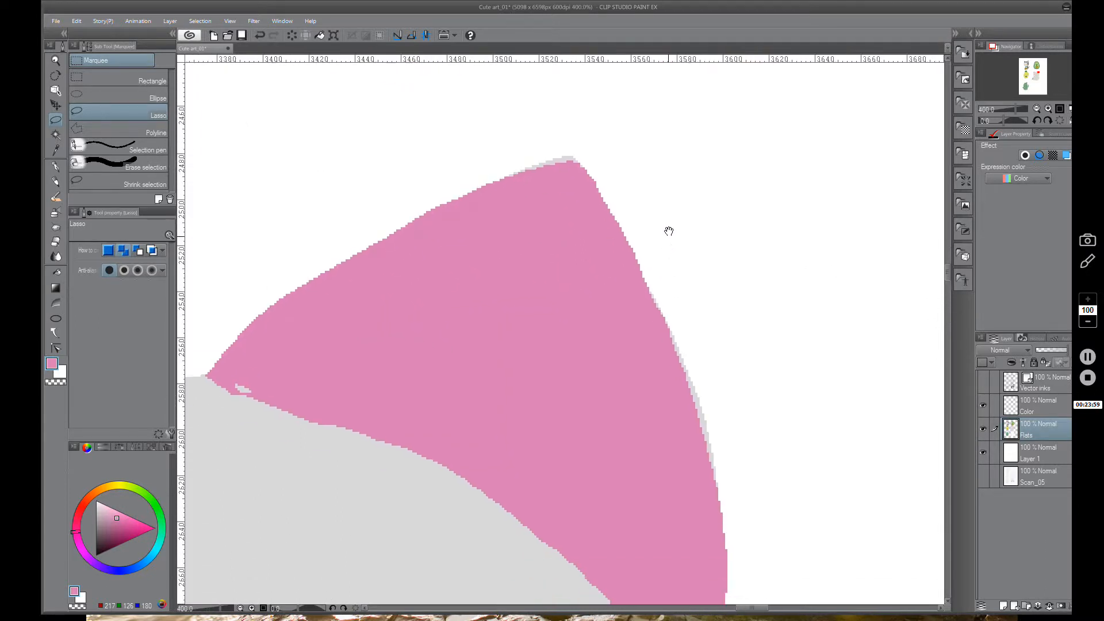
left_click_drag(719, 325, 655, 396)
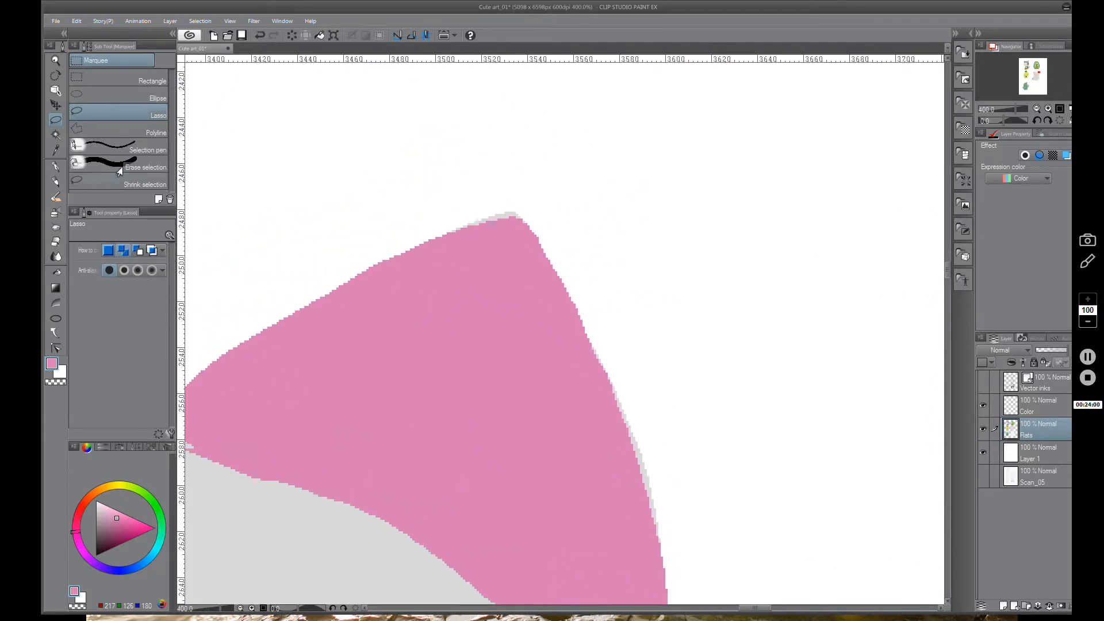
left_click(55, 135)
left_click(507, 216)
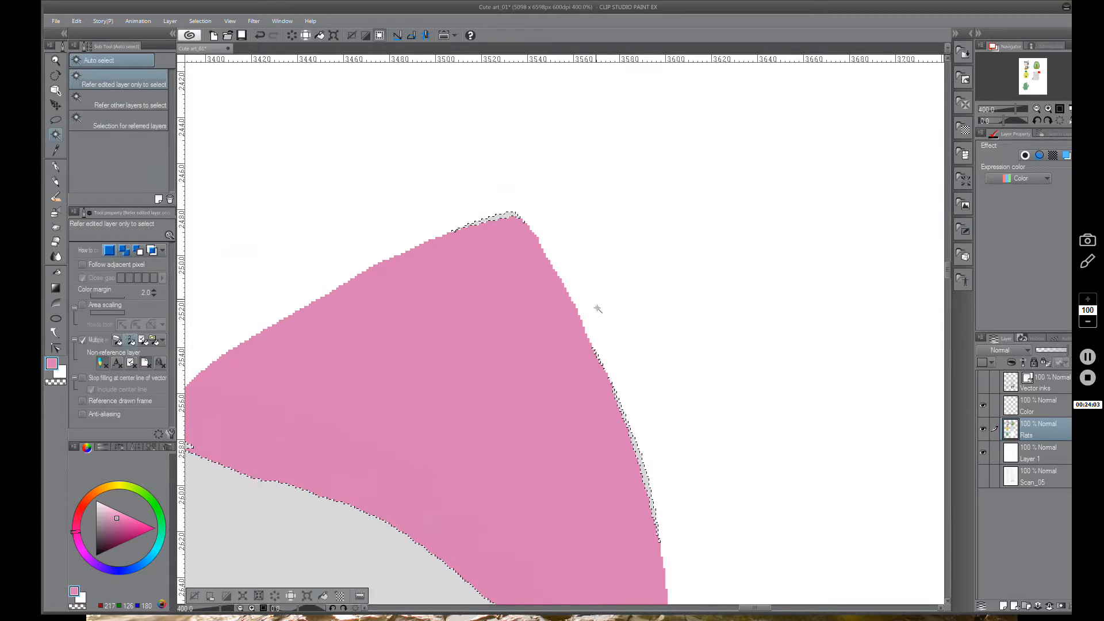
scroll(595, 342, "down", 2)
left_click_drag(673, 377, 663, 286)
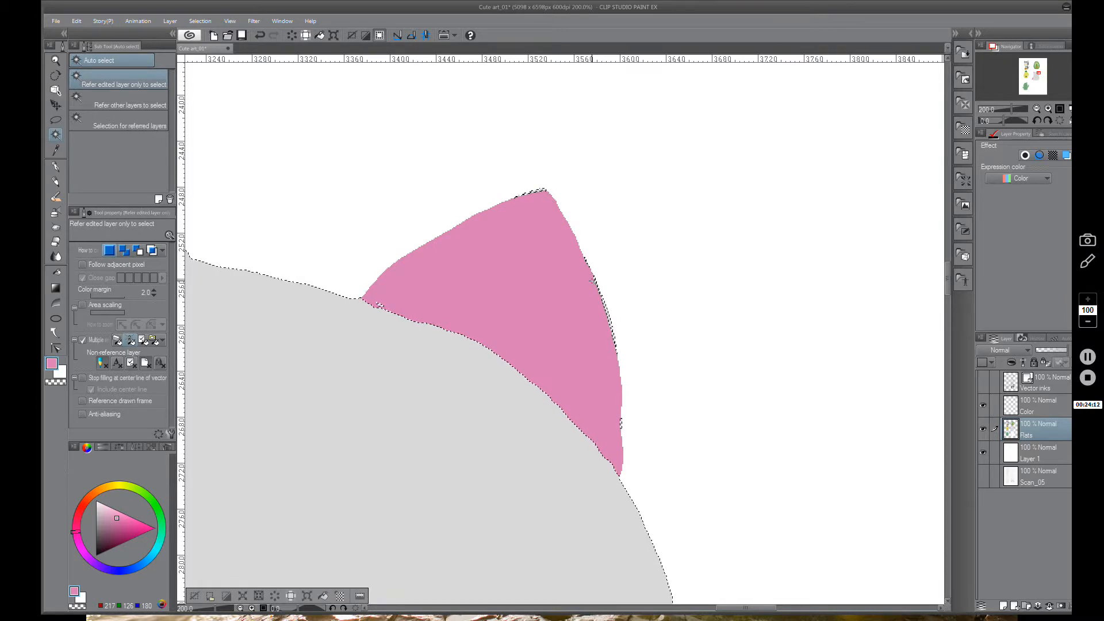
left_click(981, 383)
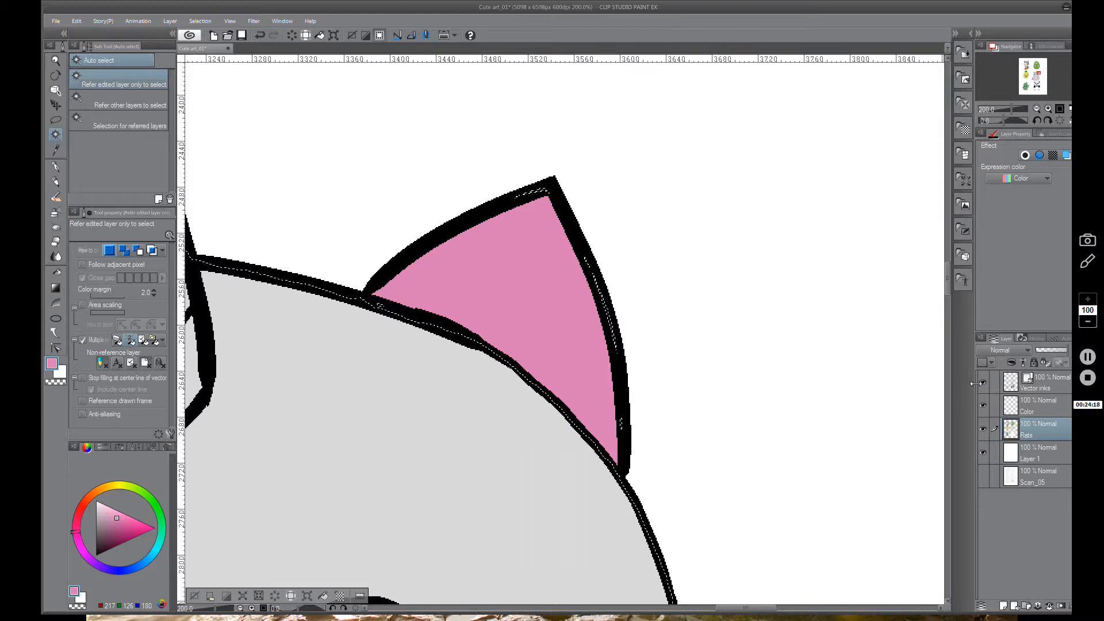
left_click(977, 382)
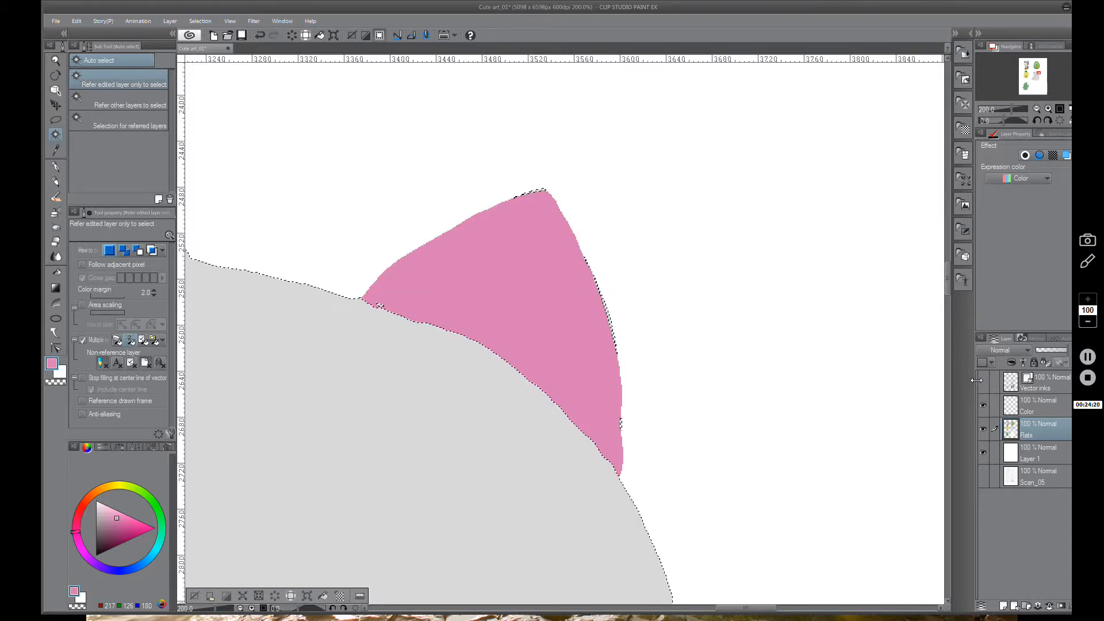
left_click(194, 597)
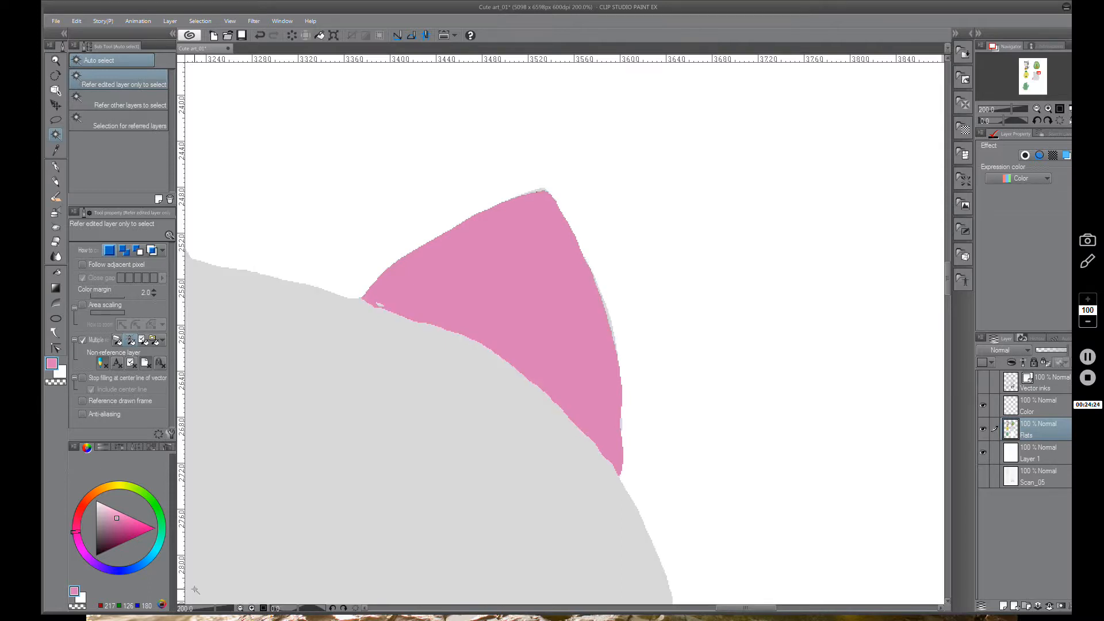
Auto-select the grey at the right ear's outer edge, check it with the Vector inks layer shown, and deselect
scroll(565, 311, "down", 2)
scroll(564, 311, "up", 1)
scroll(581, 315, "up", 1)
left_click(596, 319)
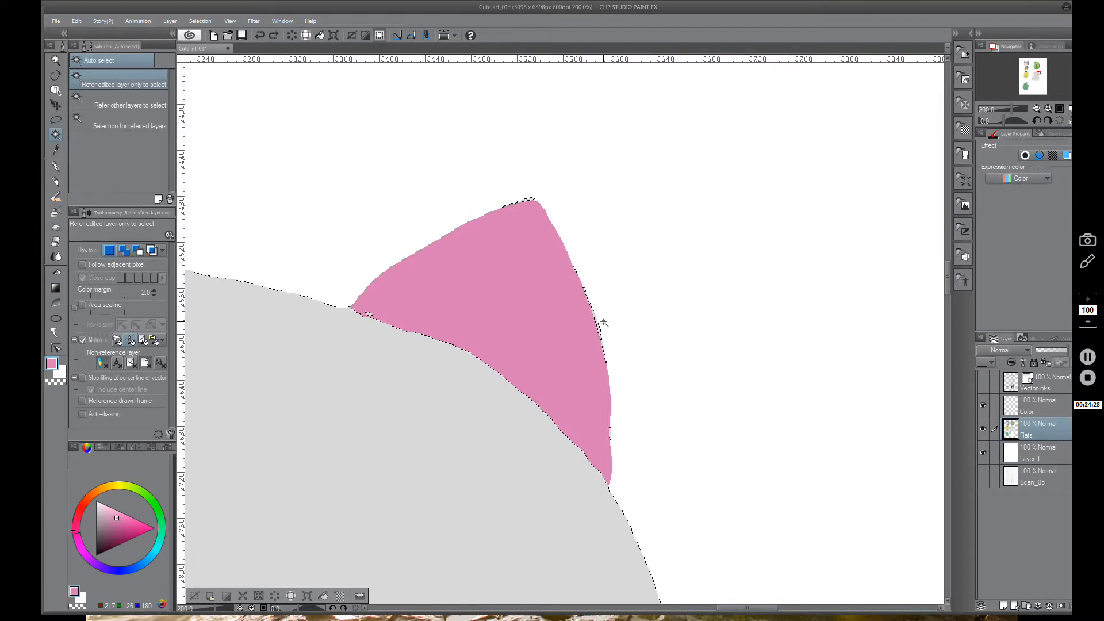
left_click(983, 382)
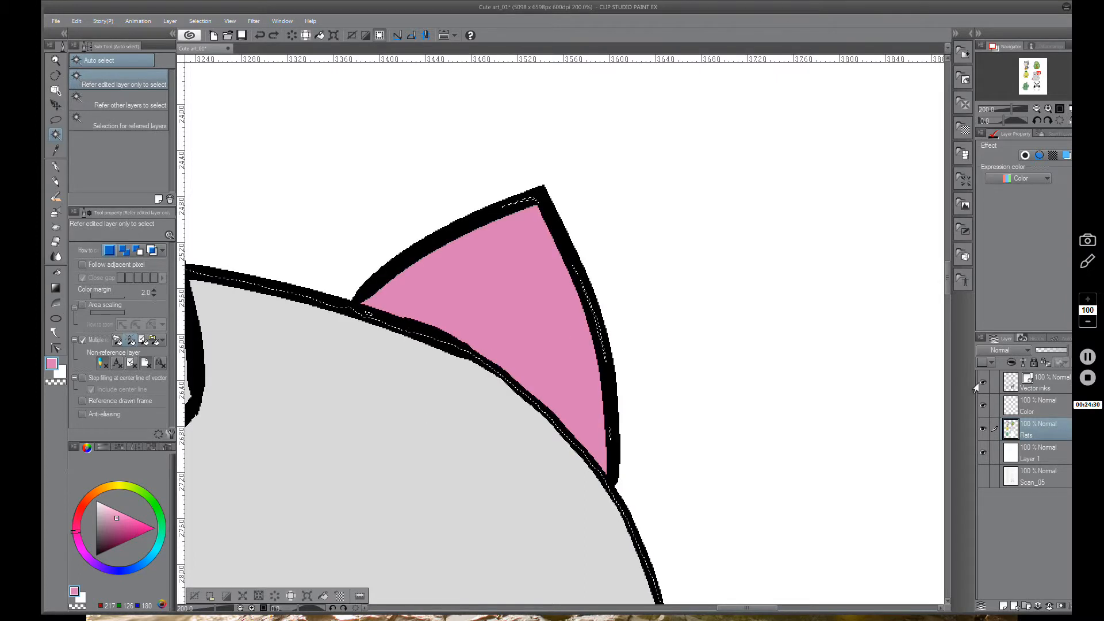
left_click(195, 595)
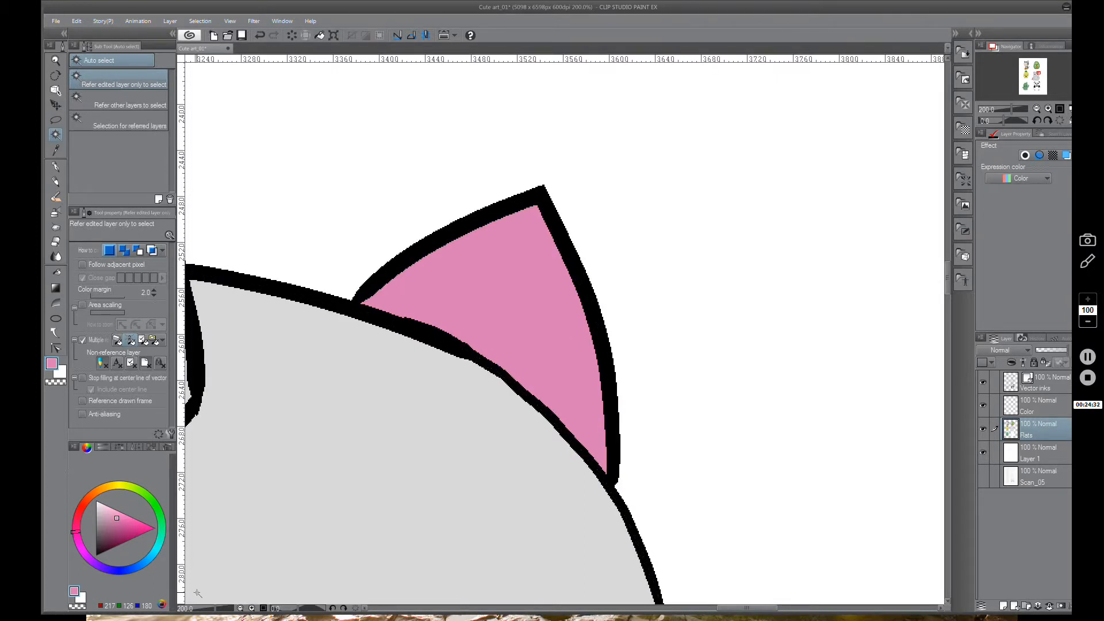
Undo the right ear's pink fill and clear the ear selection
left_click(362, 348)
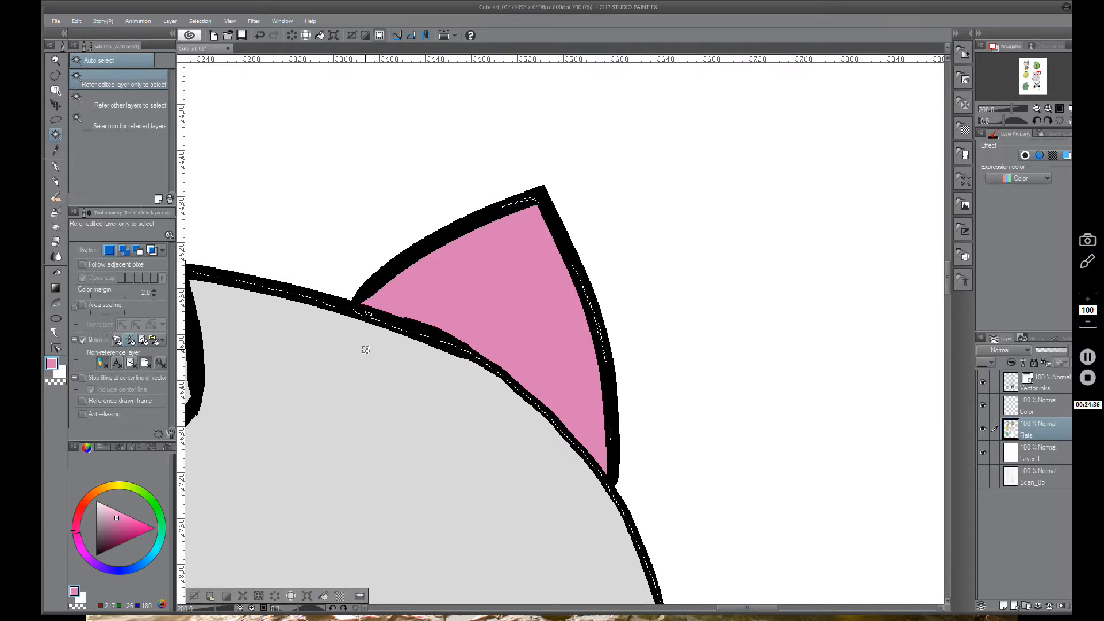
key("ctrl+d")
left_click(366, 349)
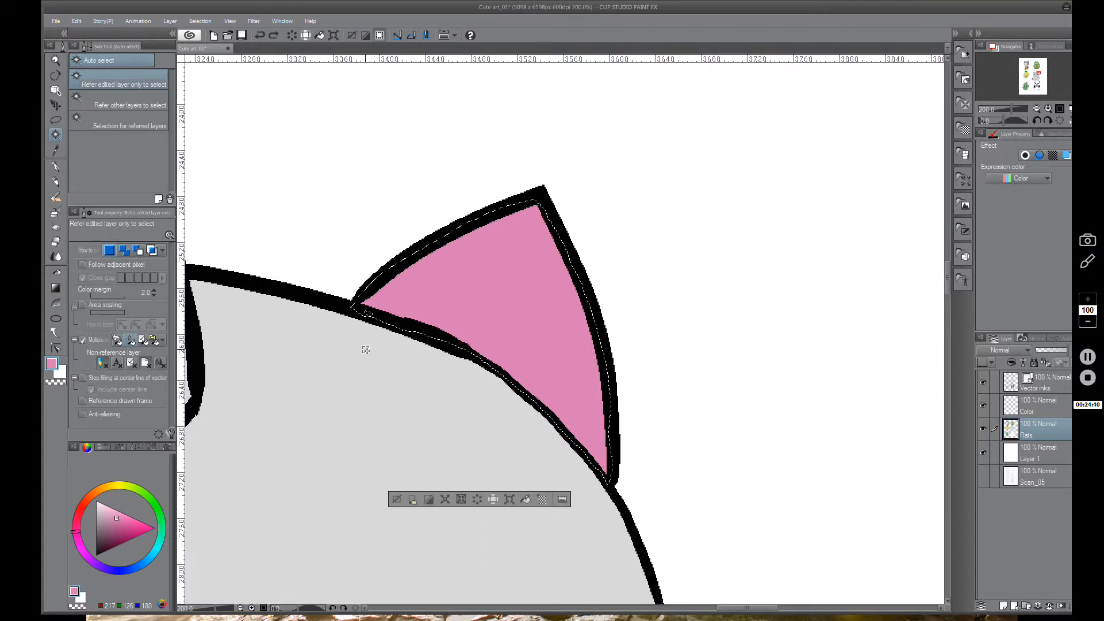
key("ctrl+z")
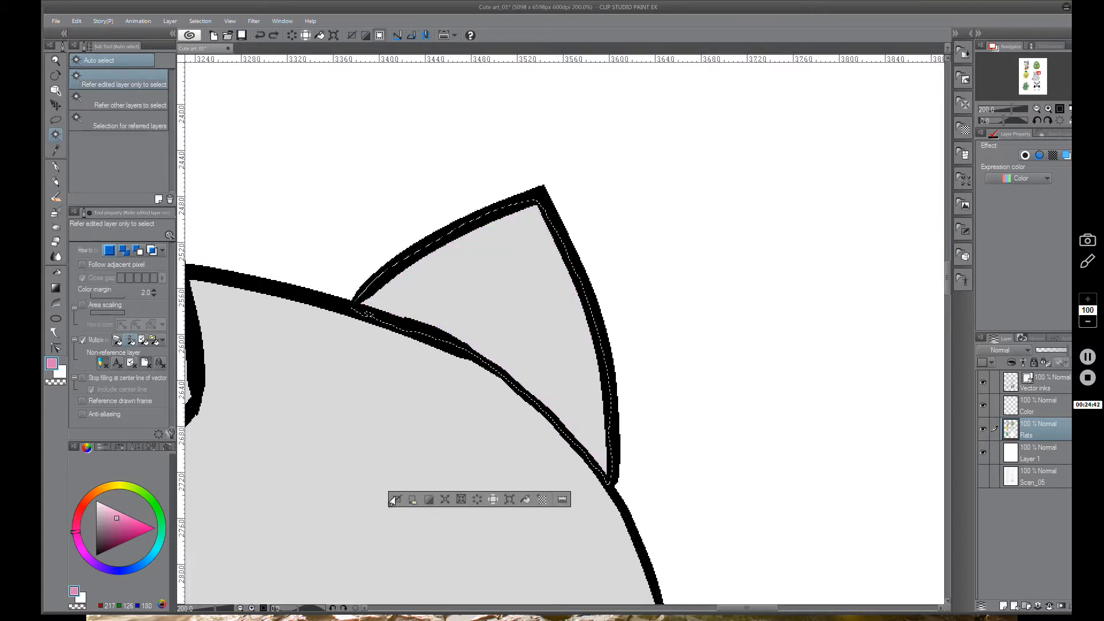
key("ctrl+d")
scroll(413, 324, "down", 4)
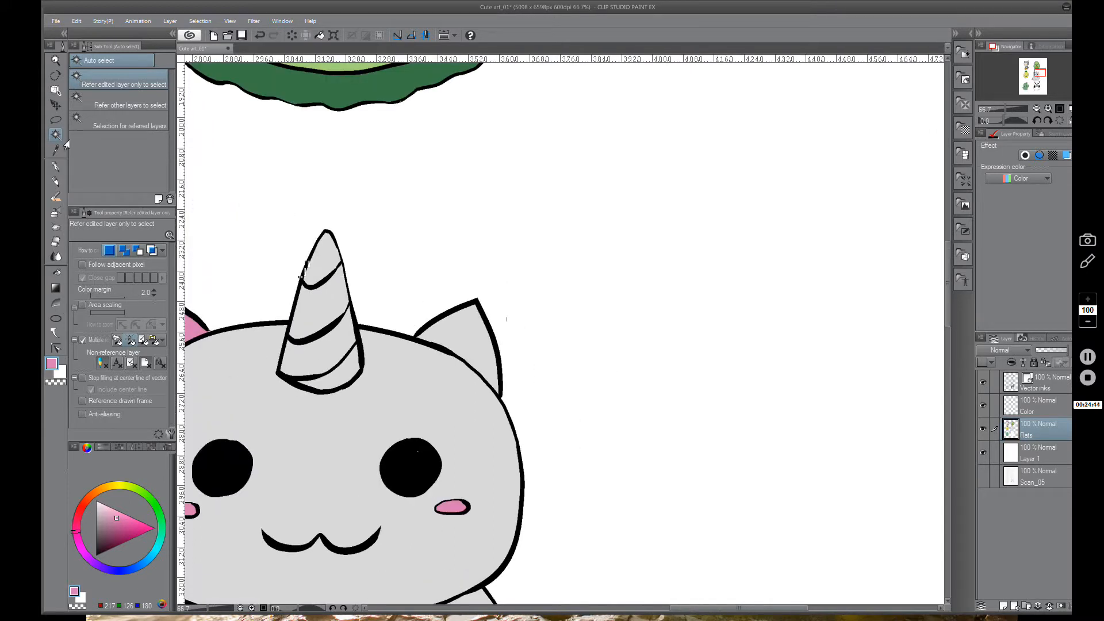
Auto-select the unicorn cat's grey face, body, horn and right ear on the Flats layer
left_click_drag(467, 374, 634, 276)
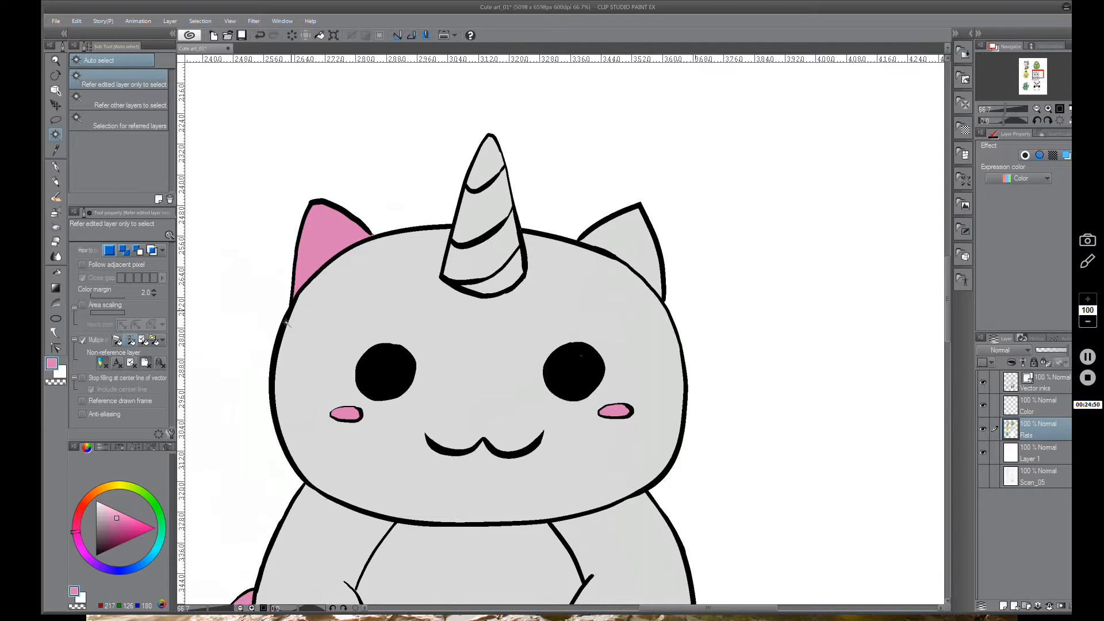
left_click_drag(598, 507, 537, 289)
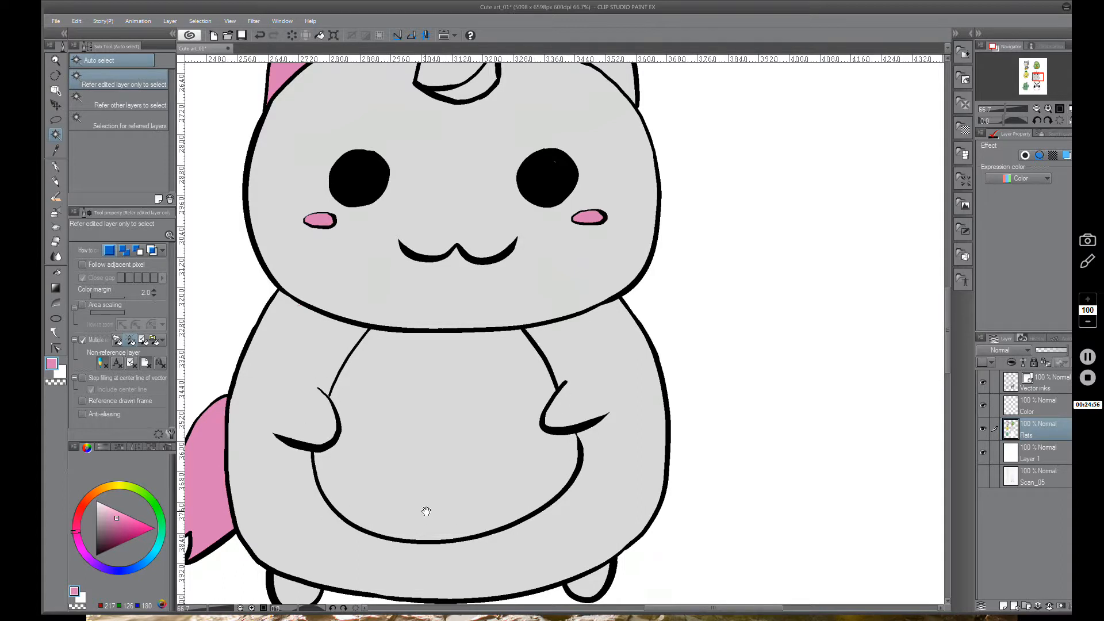
scroll(219, 192, "up", 2)
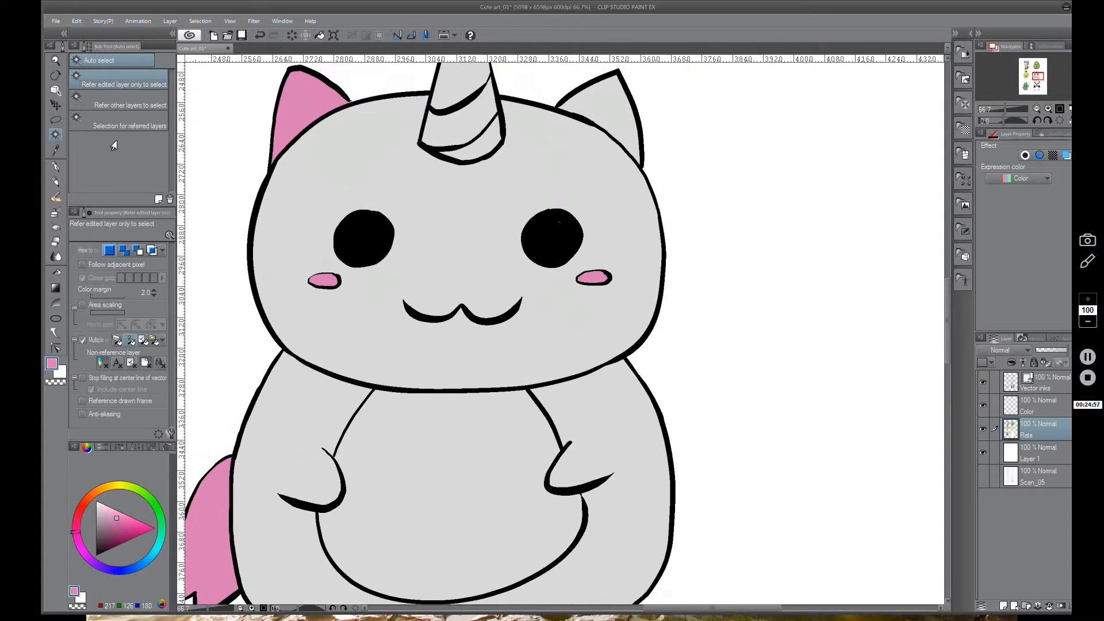
left_click(57, 121)
left_click(57, 133)
left_click(458, 203)
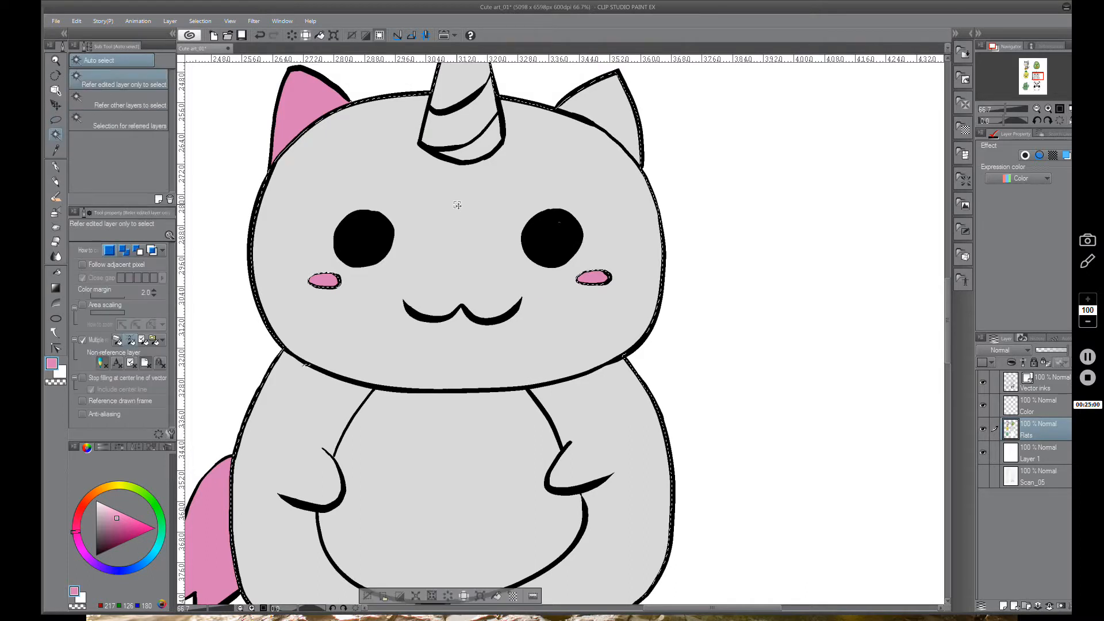
left_click_drag(671, 155, 636, 310)
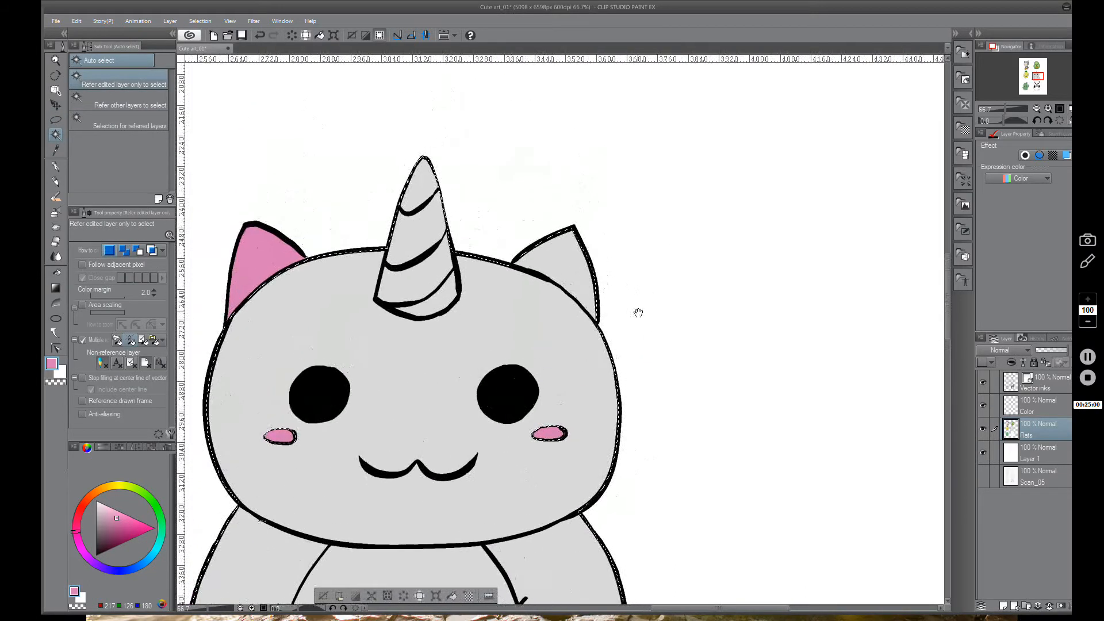
Lasso away the face, body and horn from the grey selection, leaving only the area around the right ear
left_click(56, 119)
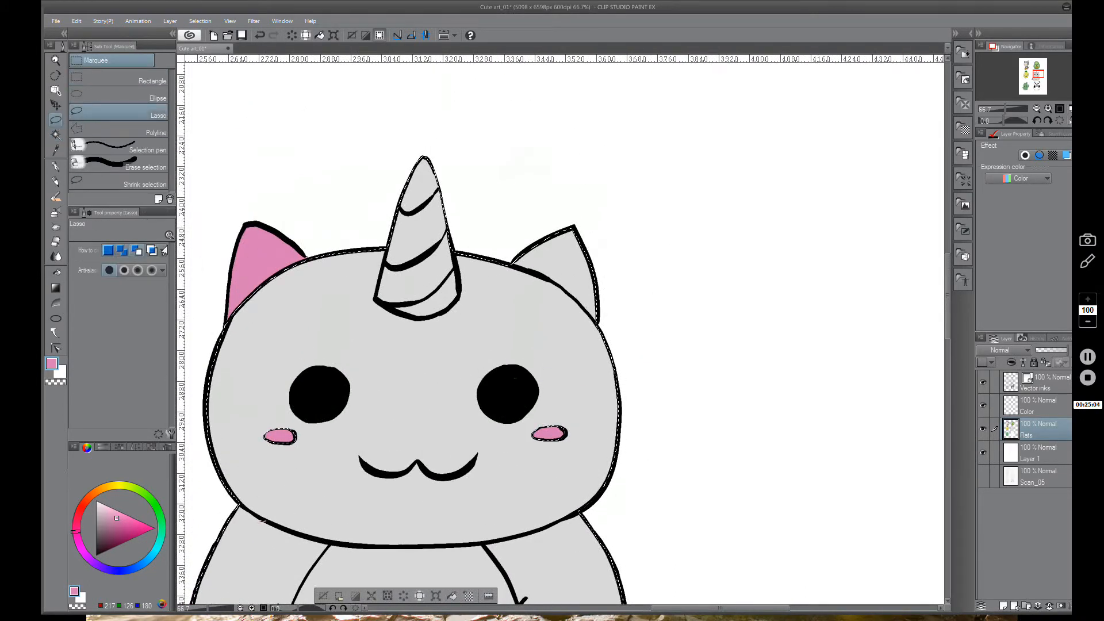
left_click_drag(708, 446, 707, 321)
scroll(707, 323, "down", 2)
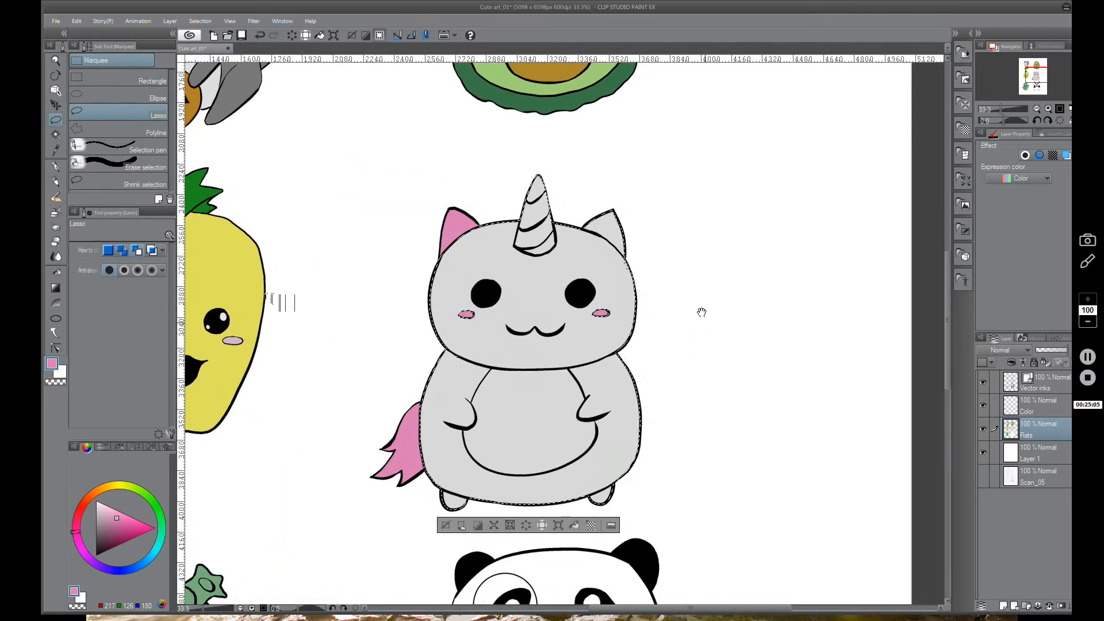
mouse_move(649, 253)
left_mouse_down()
mouse_move(631, 269)
mouse_move(593, 254)
mouse_move(570, 206)
mouse_move(511, 163)
mouse_move(368, 402)
mouse_move(554, 517)
mouse_move(751, 322)
mouse_move(585, 496)
mouse_move(717, 296)
mouse_move(616, 445)
mouse_move(525, 390)
mouse_move(509, 392)
mouse_move(636, 365)
left_mouse_up()
scroll(518, 387, "up", 3)
mouse_move(457, 414)
left_mouse_down()
mouse_move(622, 446)
mouse_move(500, 340)
mouse_move(434, 357)
left_mouse_up()
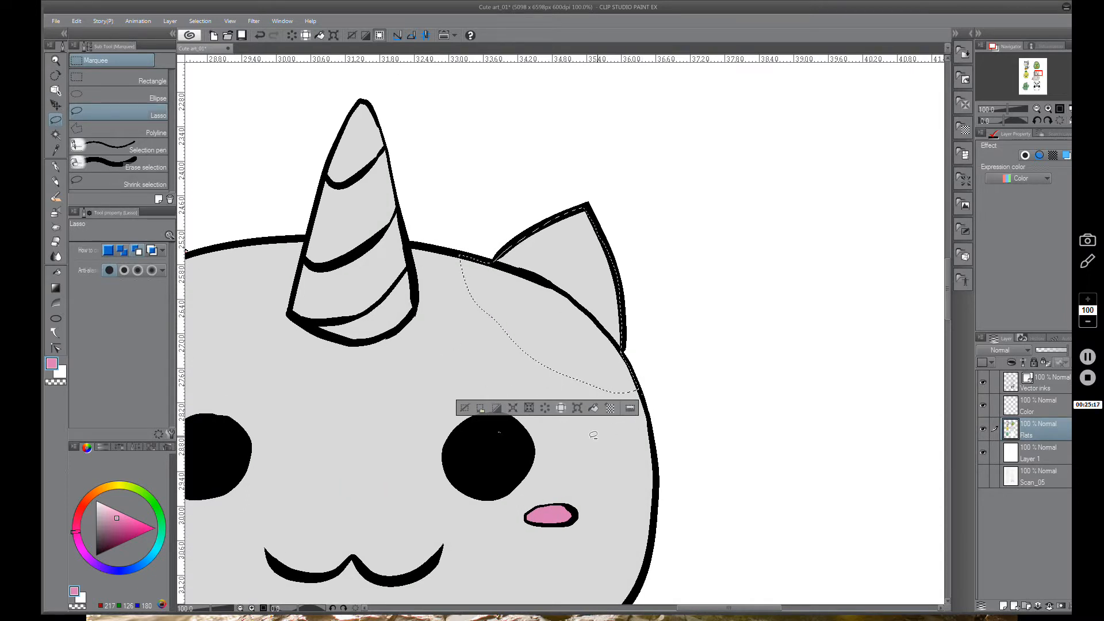
Trim the selection along the head outline to the right ear alone, fill it with the pink and deselect
left_click_drag(559, 445, 666, 387)
mouse_move(592, 312)
left_mouse_down()
mouse_move(533, 272)
mouse_move(438, 260)
mouse_move(575, 429)
left_mouse_up()
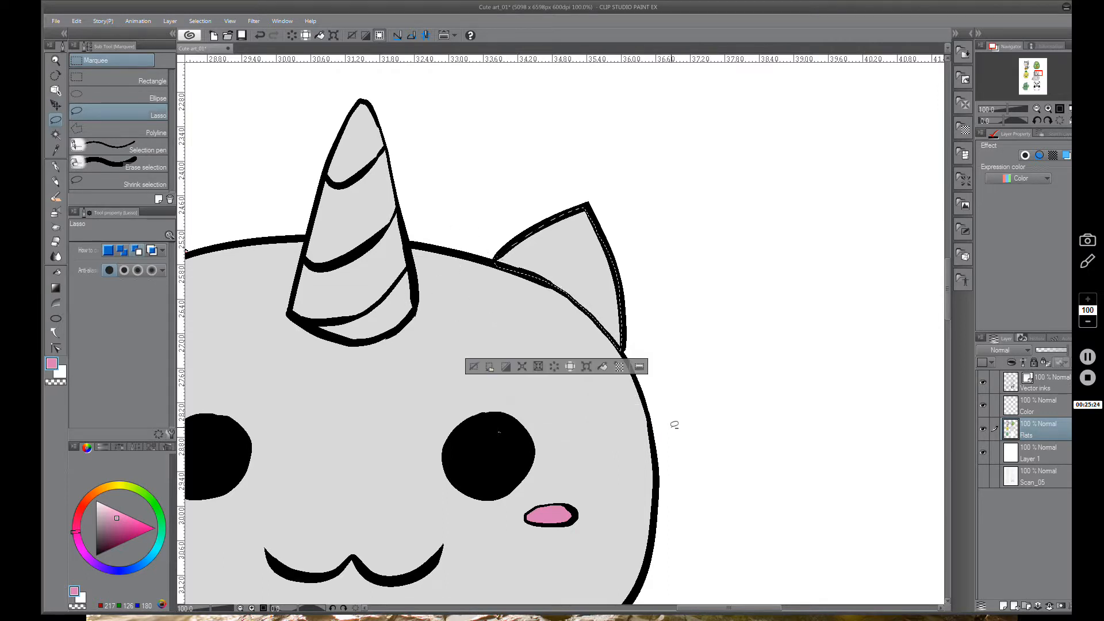
left_click(598, 369)
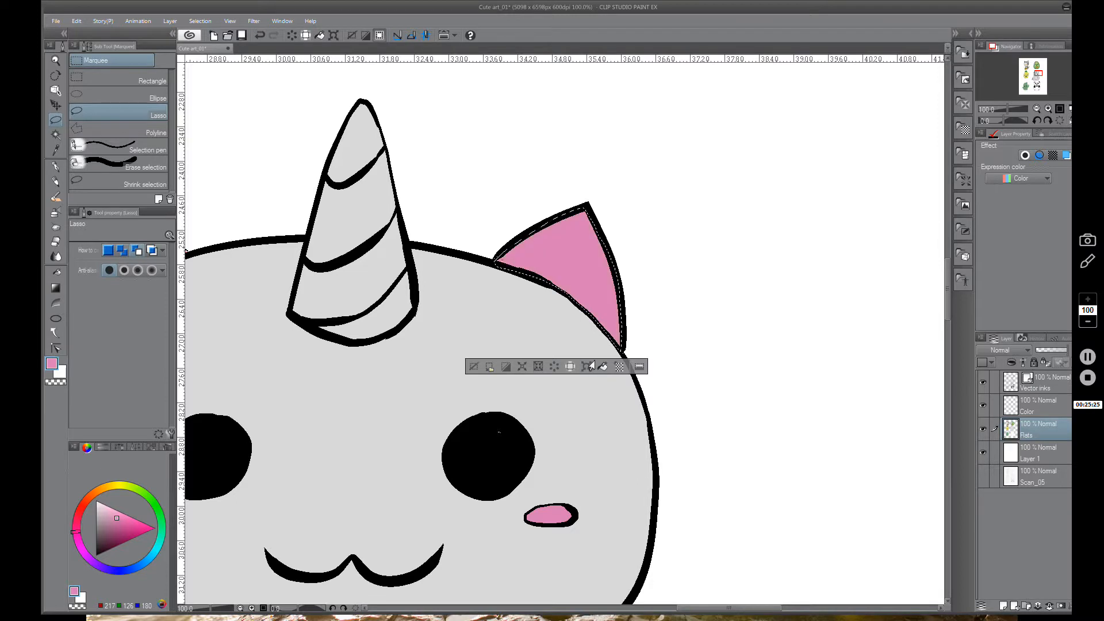
left_click(474, 366)
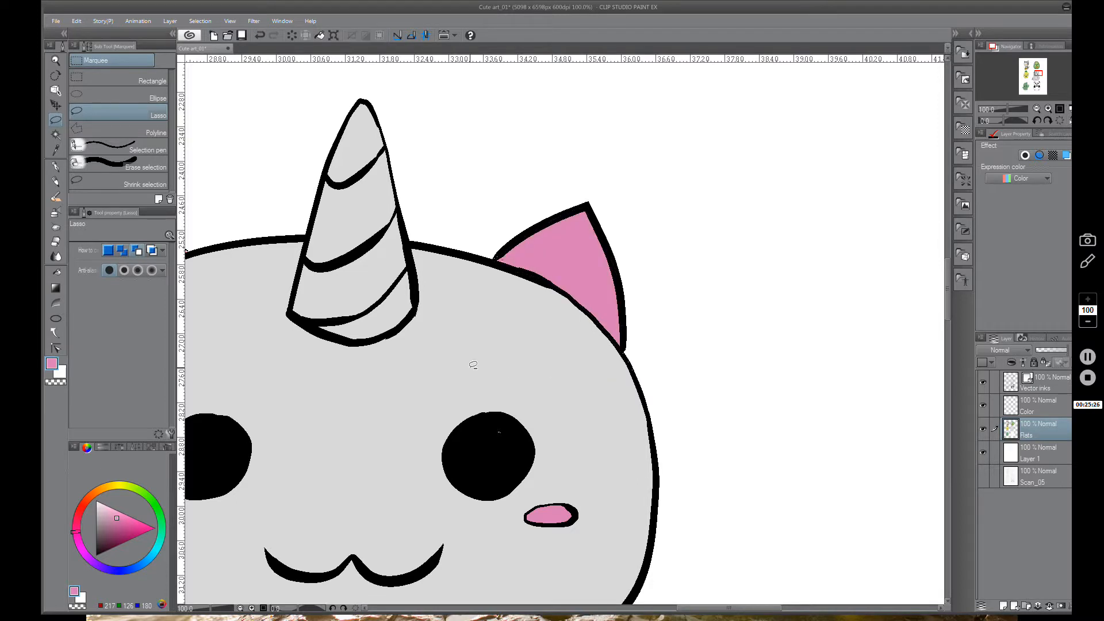
Hide the Vector inks layer and inspect the edges of the right ear's pink fill up close
left_click(983, 381)
scroll(611, 259, "up", 2)
scroll(610, 259, "up", 2)
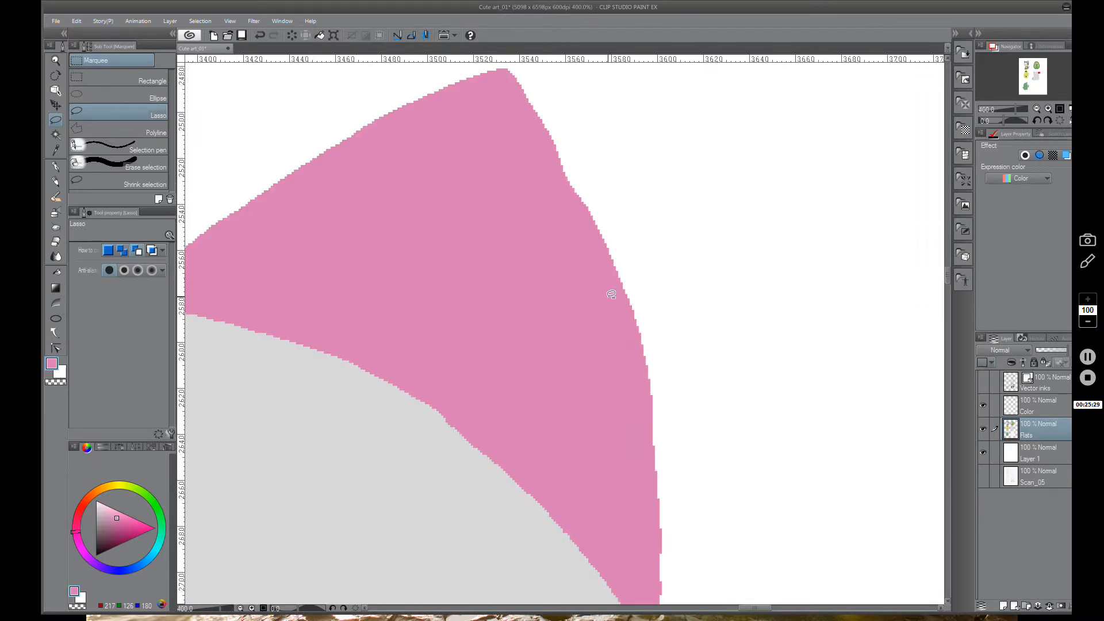
scroll(635, 350, "down", 2)
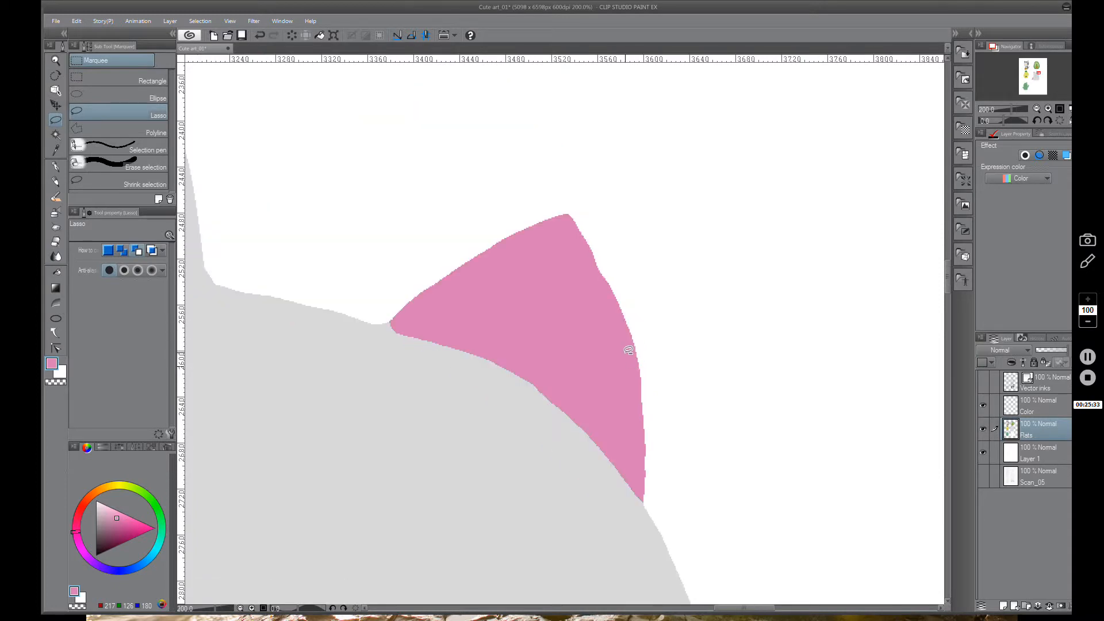
scroll(628, 350, "down", 2)
Auto-select the grey face to check its boundary with the right ear, deselect, and show the Vector inks layer again
left_click(56, 134)
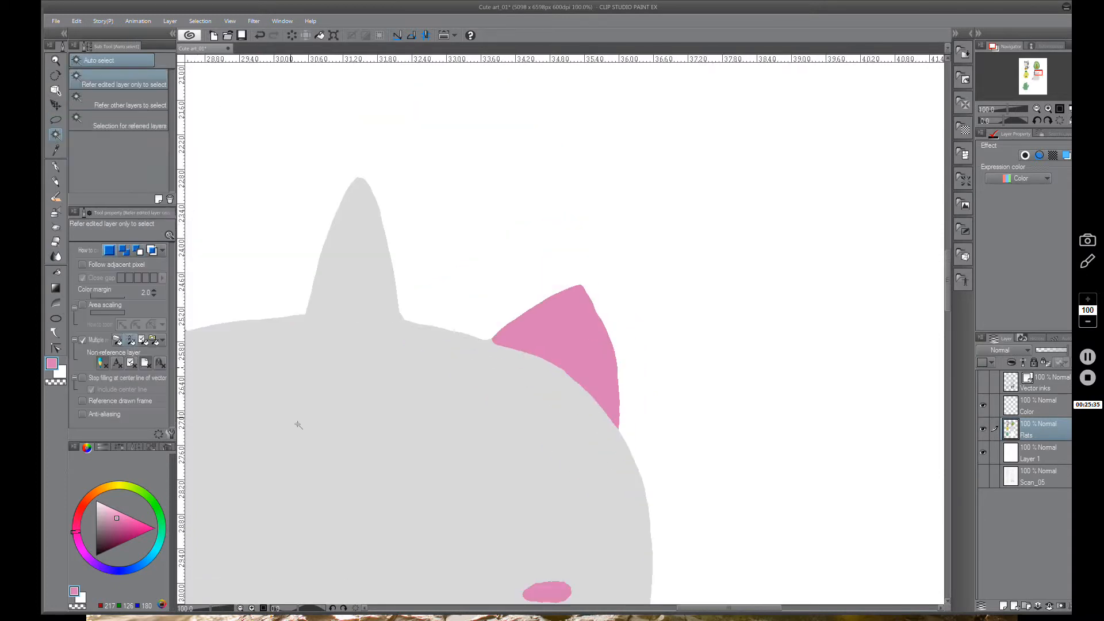
left_click(298, 425)
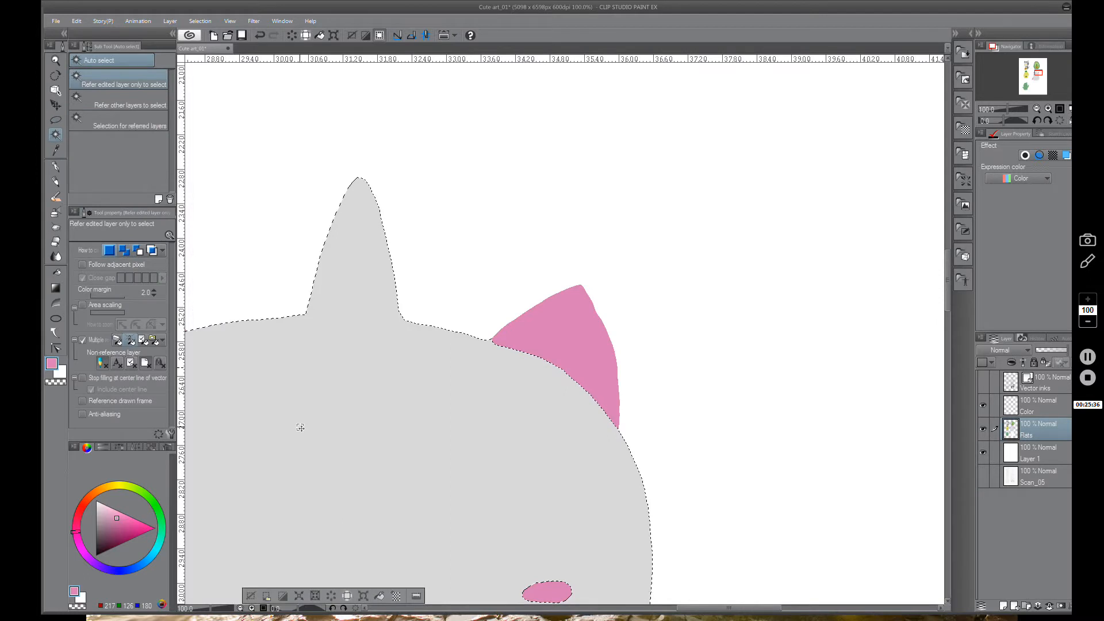
left_click(251, 597)
left_click(983, 384)
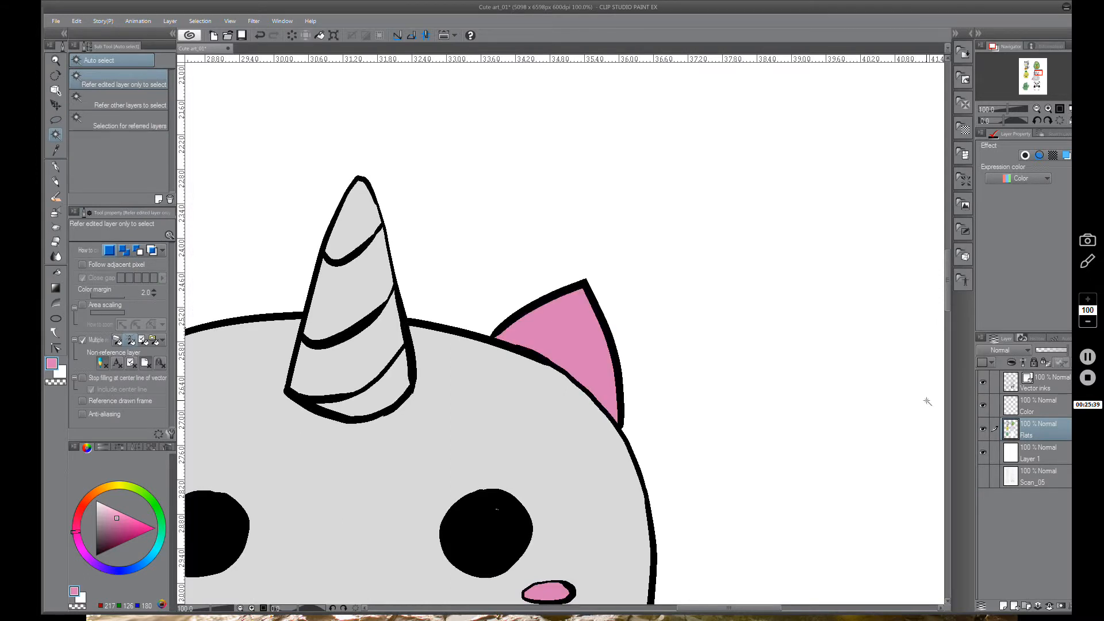
Auto-select the unicorn cat's grey face, body and horn on the Flats layer
scroll(524, 473, "down", 4)
left_click_drag(505, 432, 504, 358)
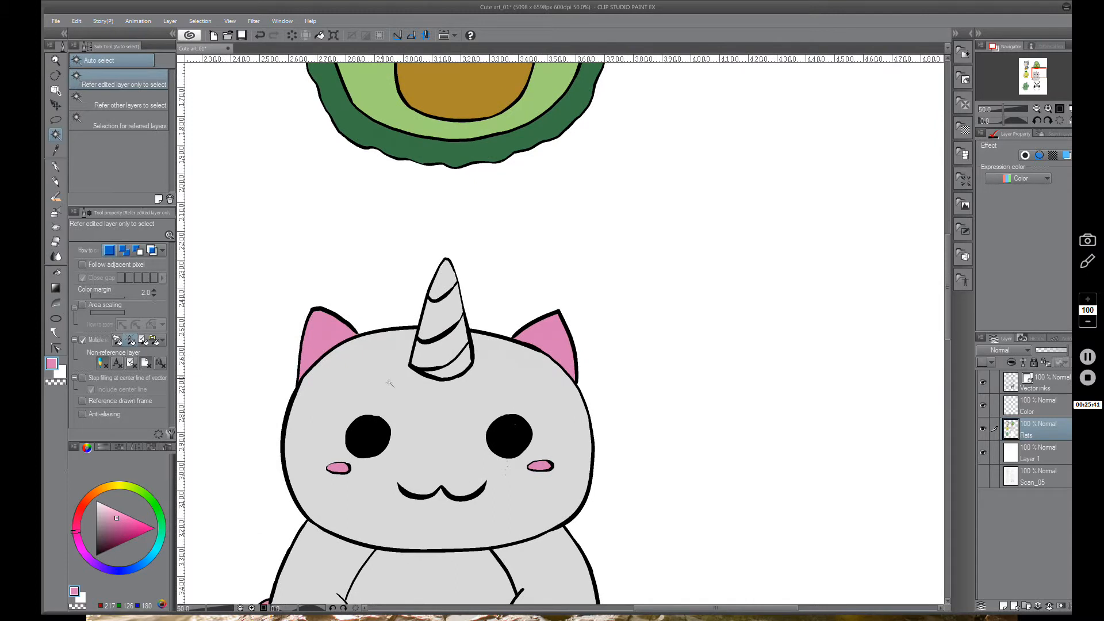
left_click_drag(512, 397, 527, 333)
left_click(55, 120)
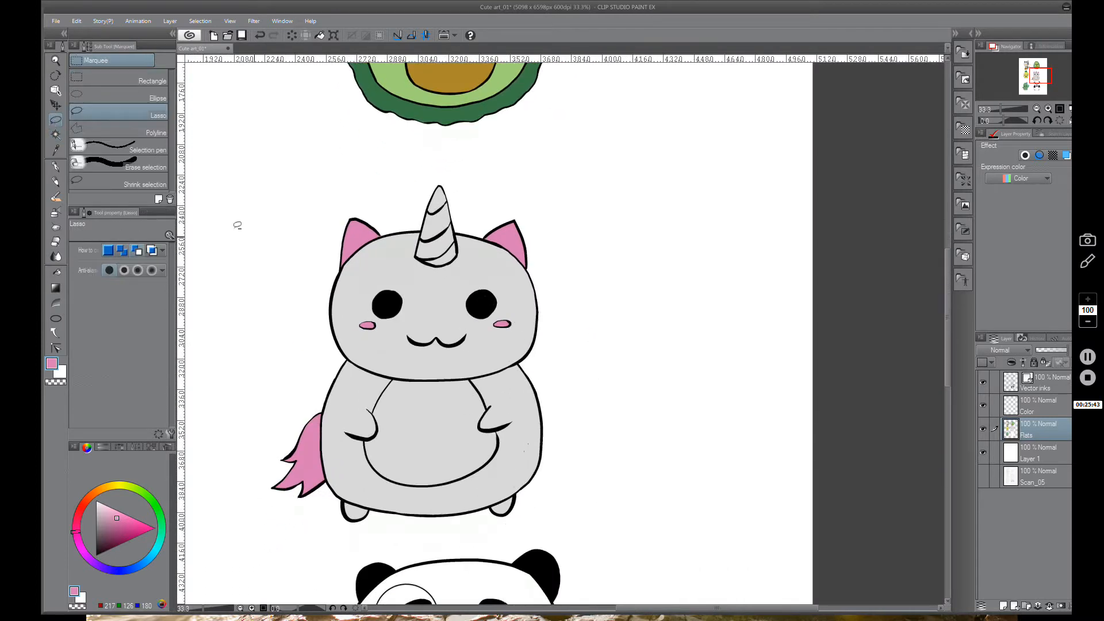
left_click(54, 134)
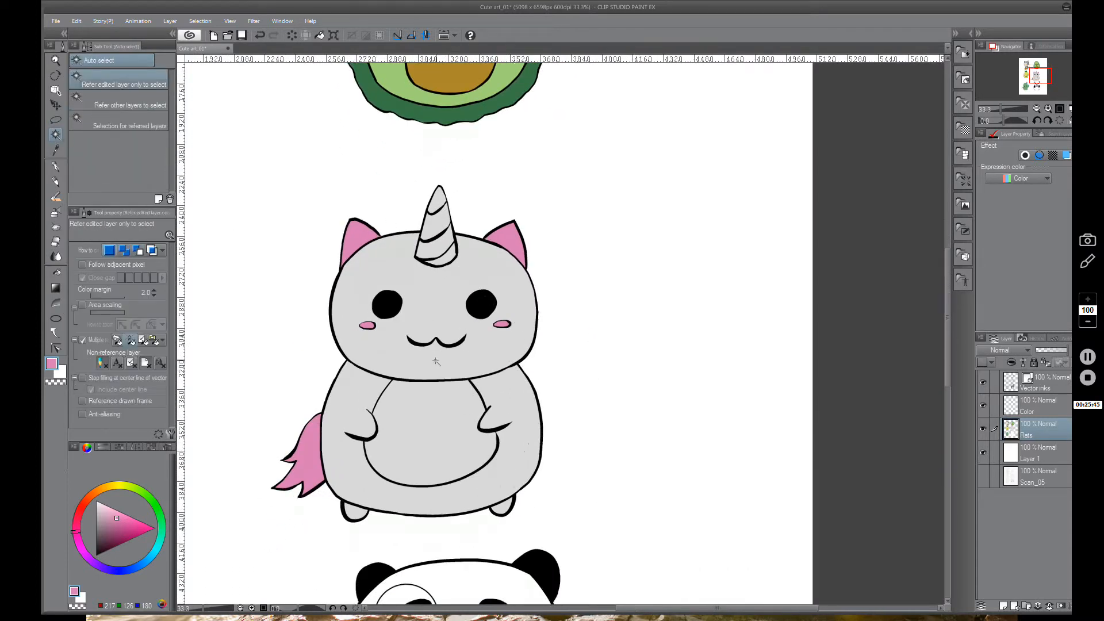
left_click(525, 431)
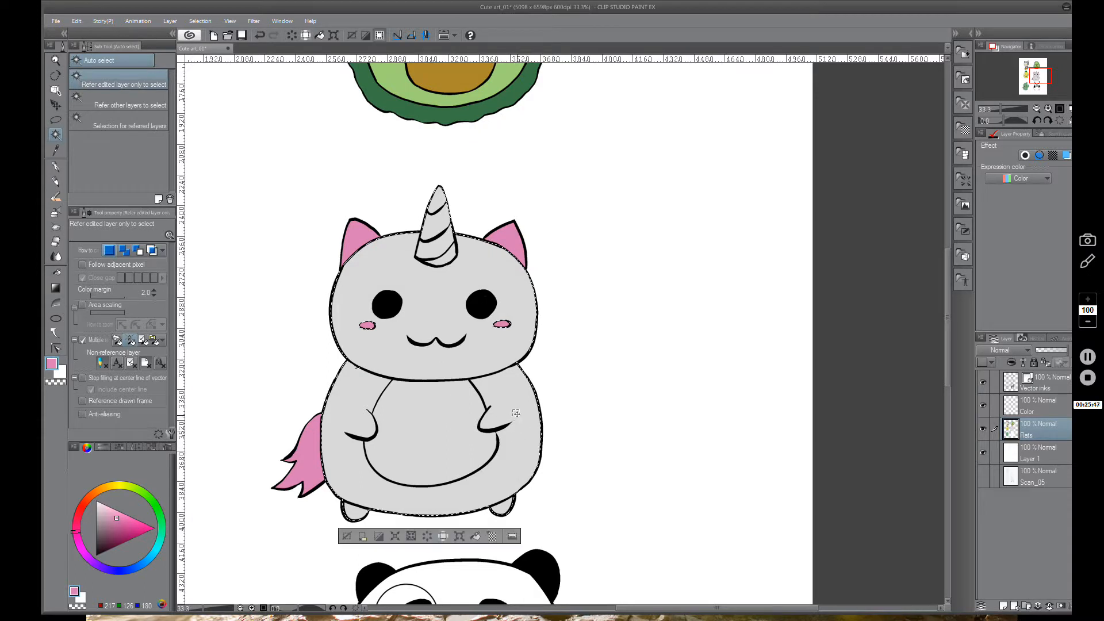
Lasso away the body and most of the face from the grey selection, keeping the horn and the forehead around it
left_click(56, 119)
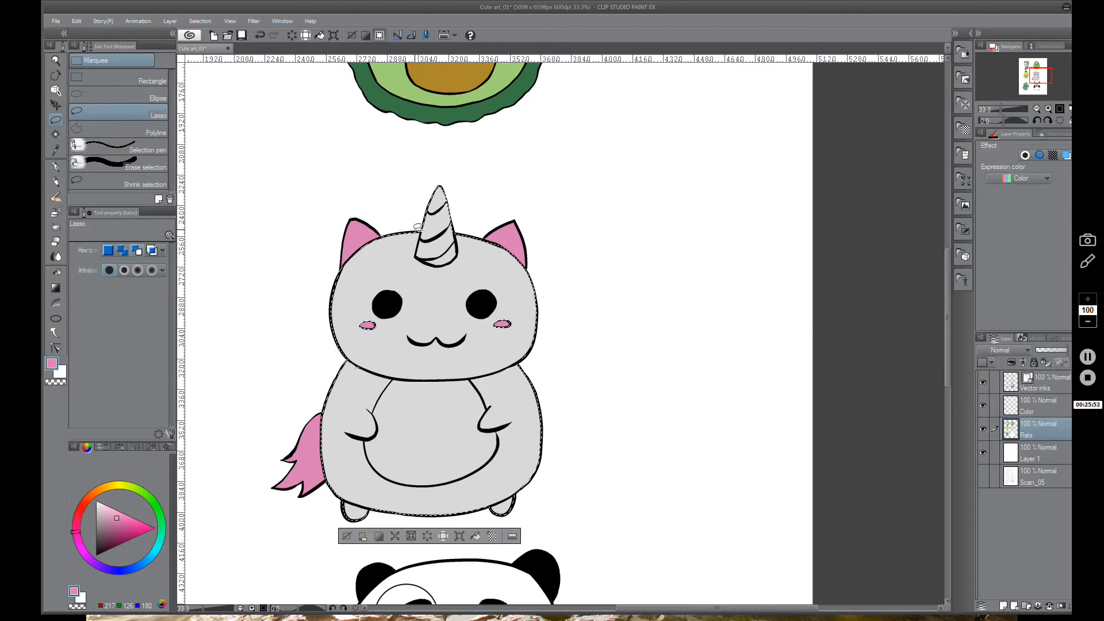
mouse_move(401, 219)
left_mouse_down()
mouse_move(406, 248)
mouse_move(354, 298)
mouse_move(377, 362)
mouse_move(328, 405)
mouse_move(374, 190)
left_mouse_up()
mouse_move(496, 205)
left_mouse_down()
mouse_move(270, 456)
mouse_move(631, 395)
mouse_move(560, 202)
left_mouse_up()
mouse_move(464, 228)
left_mouse_down()
mouse_move(471, 342)
mouse_move(528, 309)
mouse_move(492, 299)
left_mouse_up()
scroll(470, 342, "up", 1)
scroll(474, 341, "up", 1)
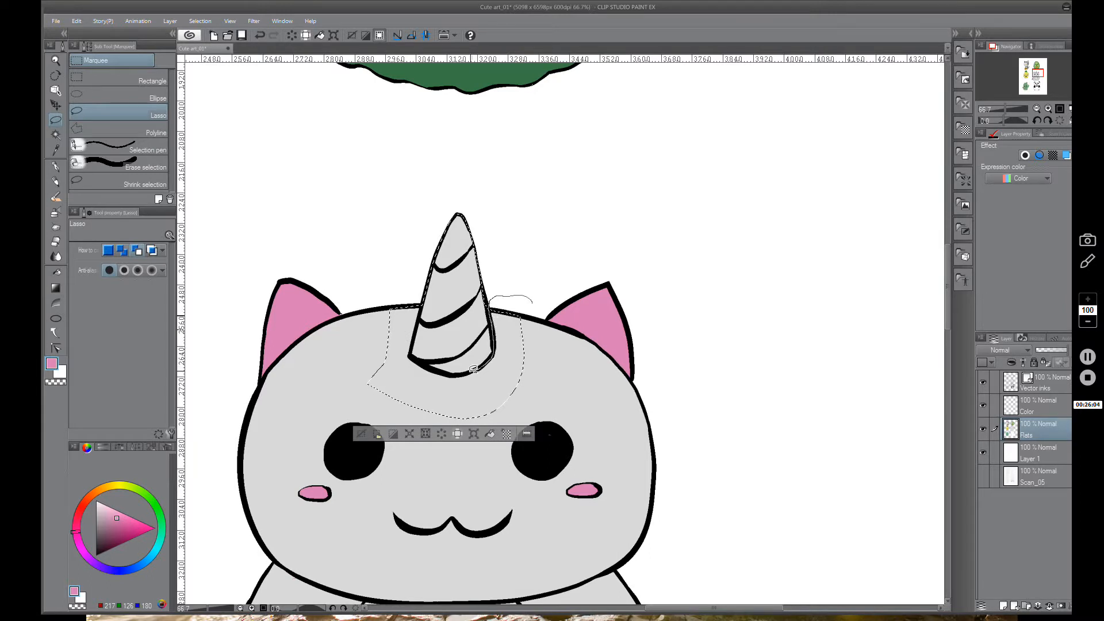
Trim the remaining forehead from the selection along the horn's base and sides so only the horn stays selected
left_click_drag(473, 368, 489, 412)
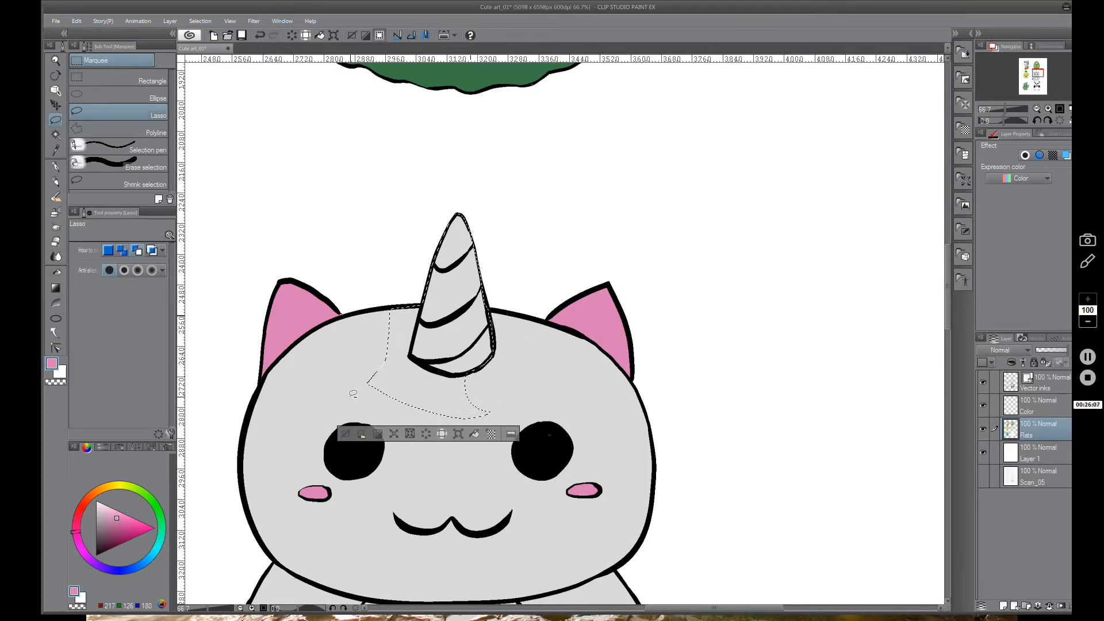
mouse_move(353, 394)
left_mouse_down()
mouse_move(384, 416)
mouse_move(506, 410)
mouse_move(491, 370)
left_mouse_up()
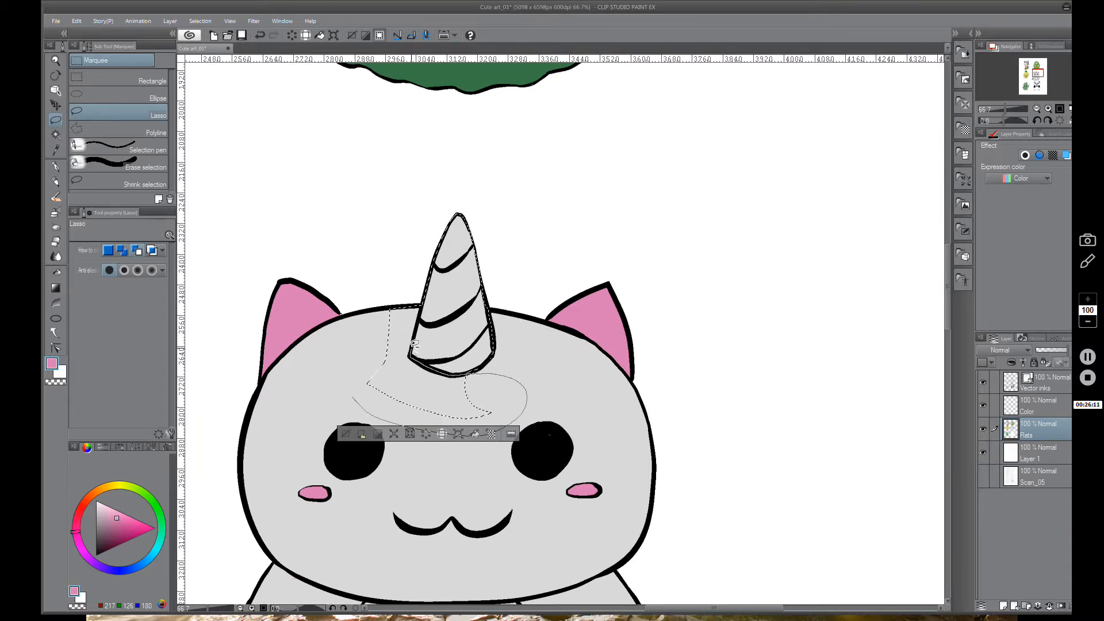
mouse_move(421, 308)
left_mouse_down()
mouse_move(363, 282)
mouse_move(420, 298)
left_mouse_up()
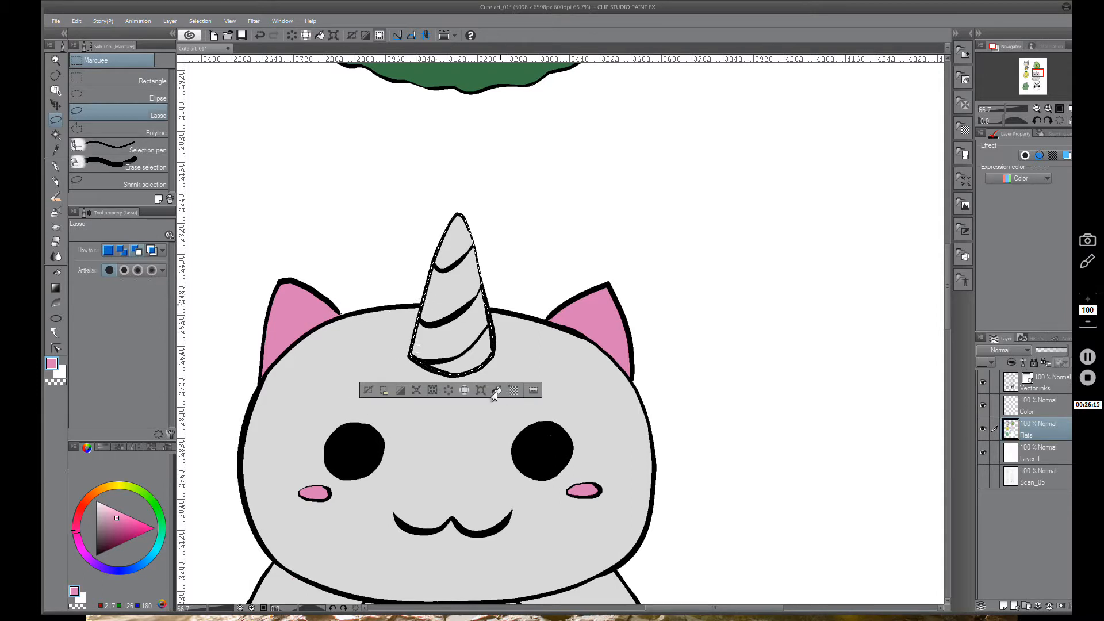
Choose a golden yellow, fill the selected horn with it and deselect
left_click(116, 487)
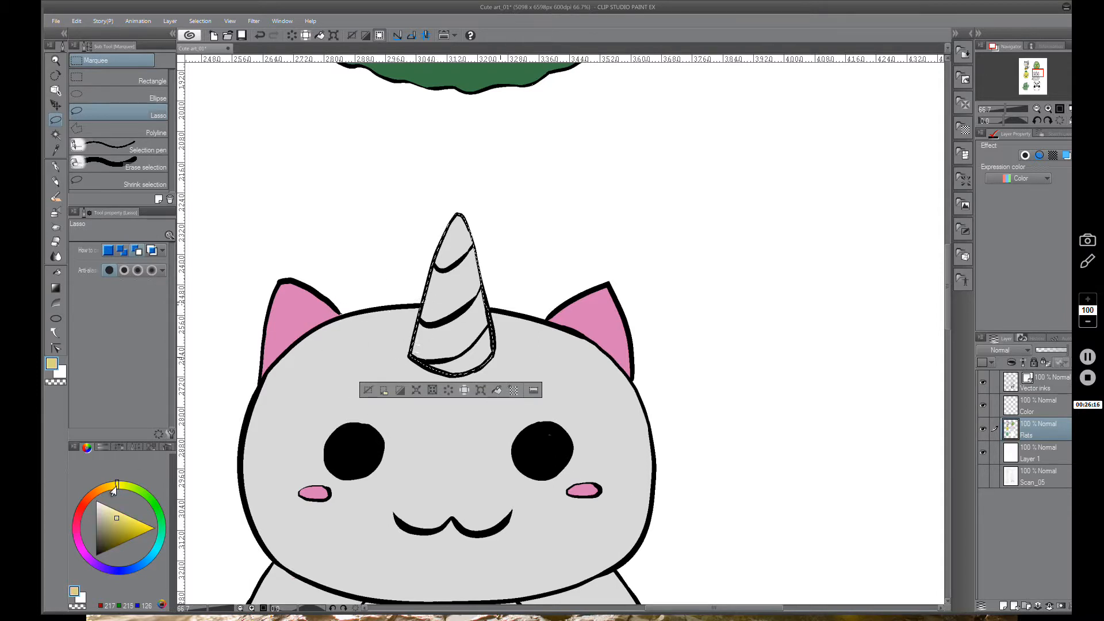
left_click_drag(115, 490, 131, 535)
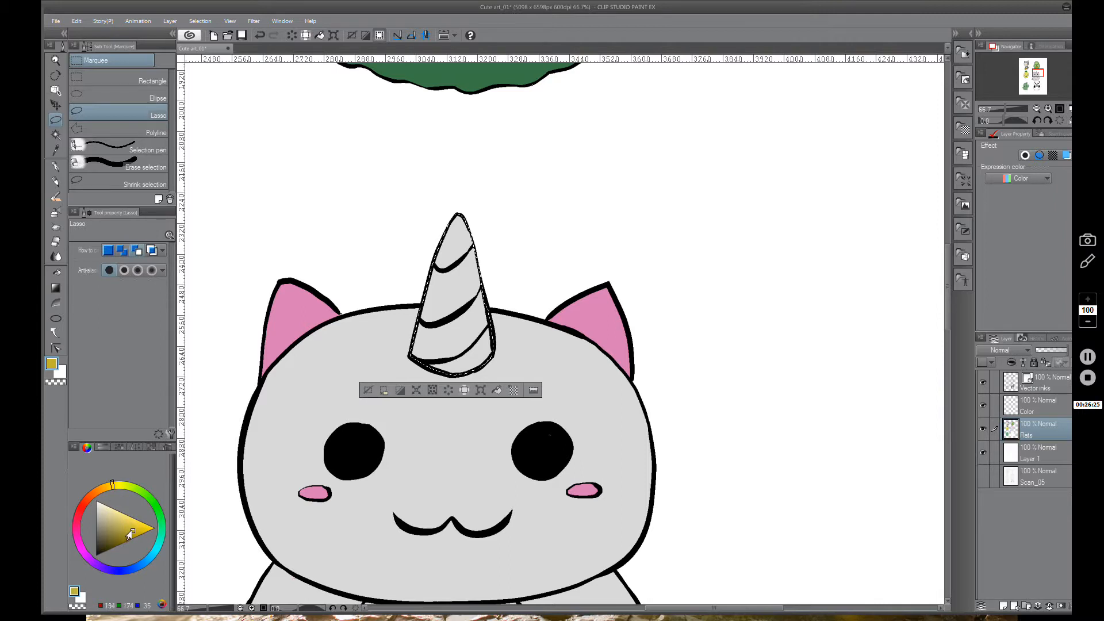
left_click_drag(134, 536, 143, 527)
left_click(495, 390)
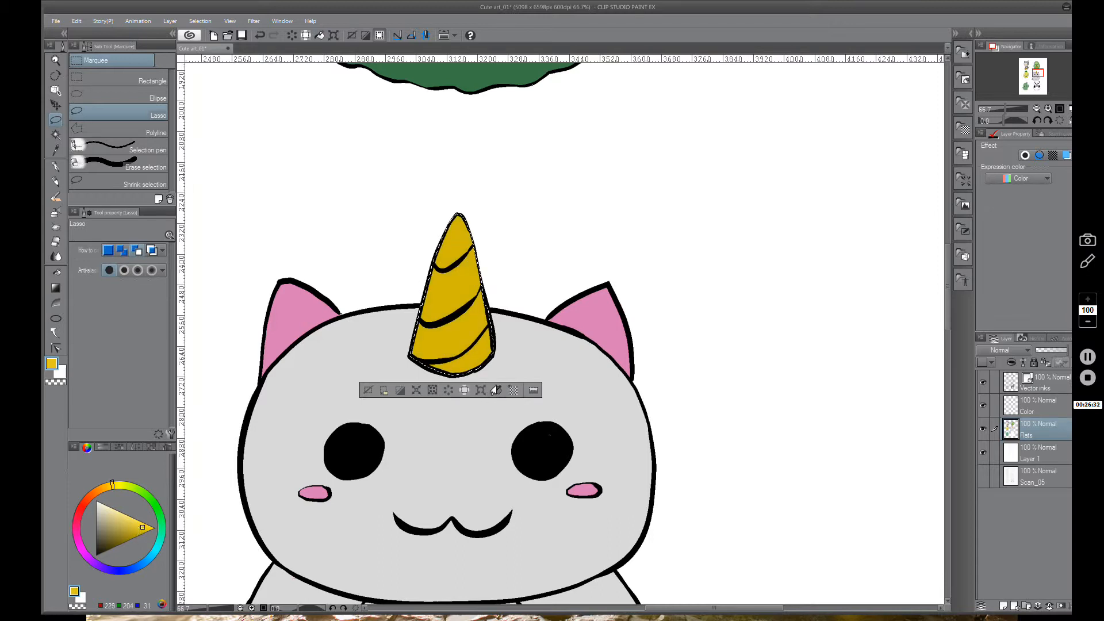
left_click(494, 390)
left_click(369, 391)
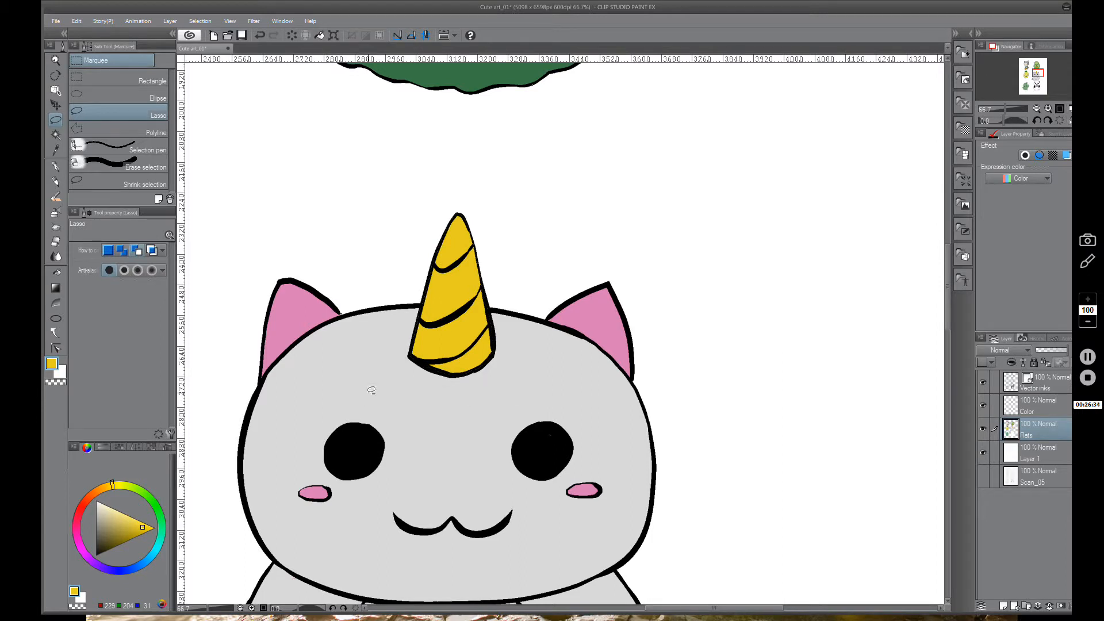
Lasso the upper and left part of the unicorn cat's belly, following the neck line and the arm outlines
left_click_drag(619, 406, 617, 241)
scroll(617, 240, "down", 2)
left_click_drag(656, 352, 596, 312)
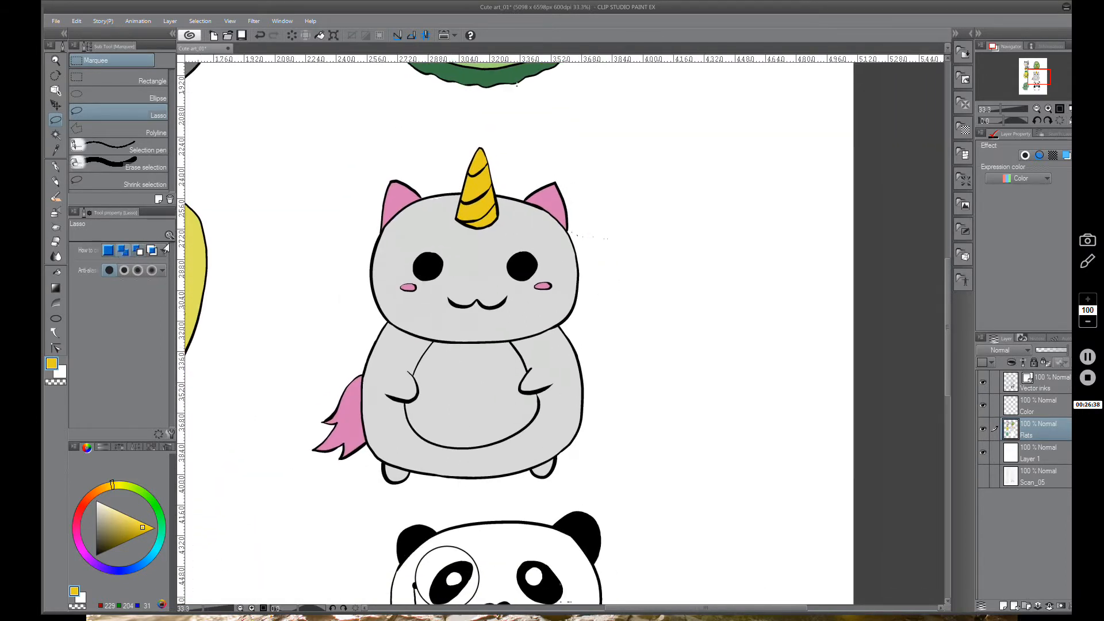
scroll(439, 364, "up", 2)
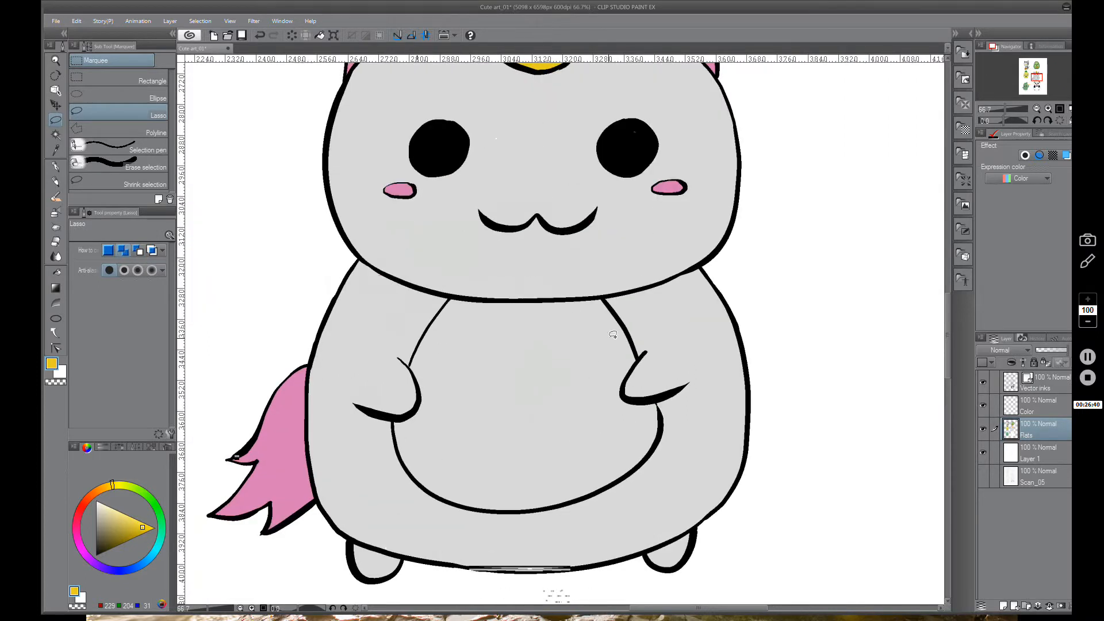
left_click_drag(651, 323, 589, 328)
scroll(362, 390, "up", 1)
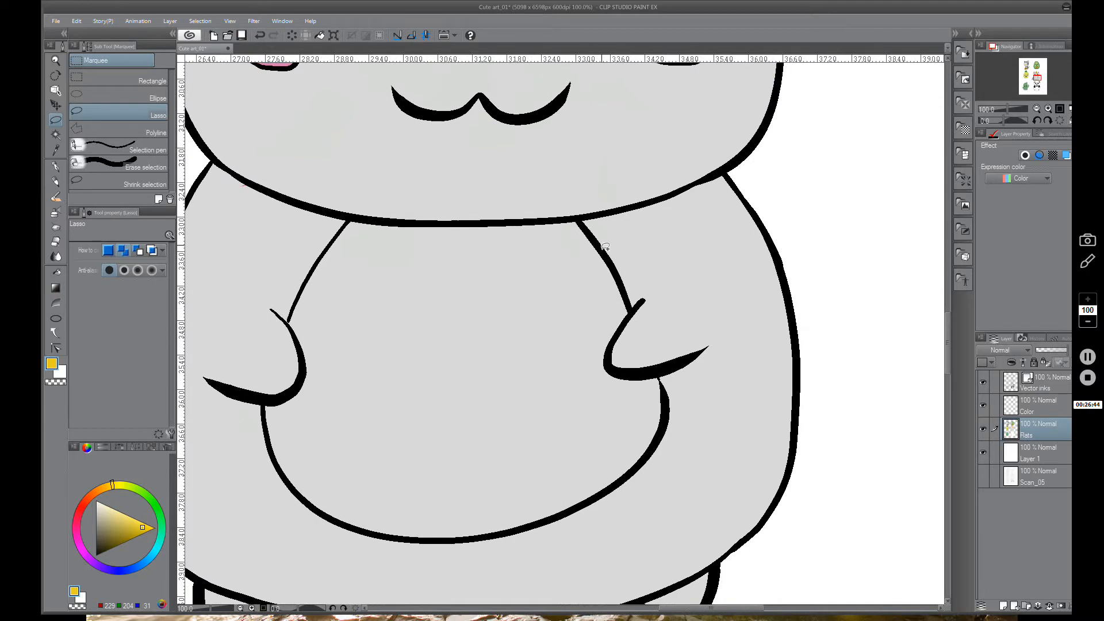
mouse_move(605, 246)
left_mouse_down()
mouse_move(608, 258)
mouse_move(564, 218)
mouse_move(349, 221)
mouse_move(296, 300)
mouse_move(303, 372)
mouse_move(266, 400)
left_mouse_up()
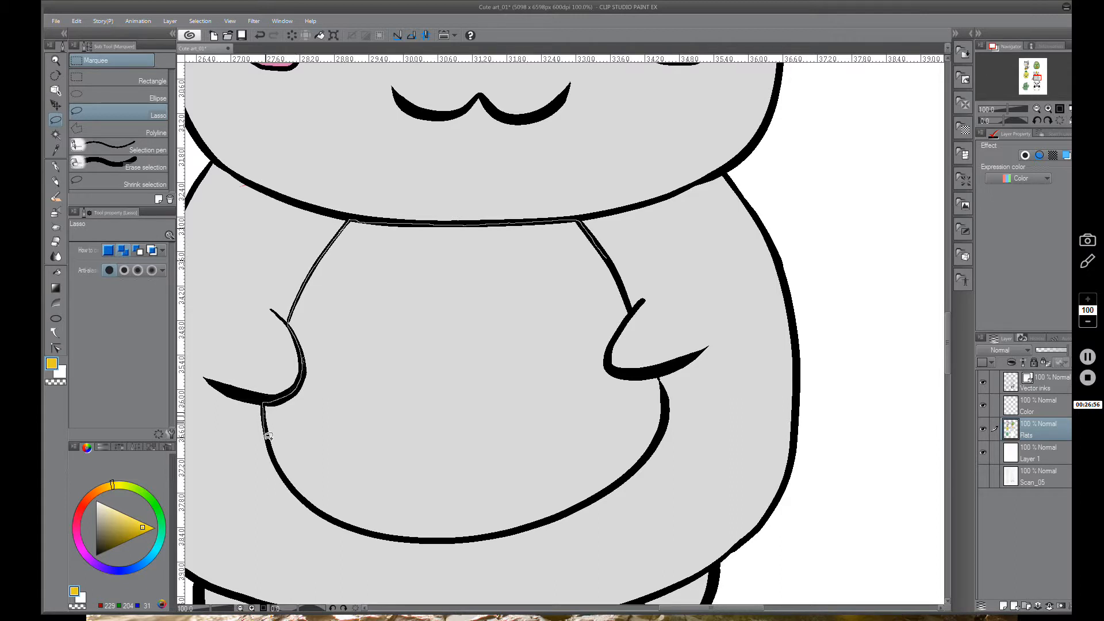
mouse_move(355, 504)
left_mouse_down()
mouse_move(482, 446)
mouse_move(554, 385)
mouse_move(592, 252)
mouse_move(608, 252)
mouse_move(631, 317)
left_mouse_up()
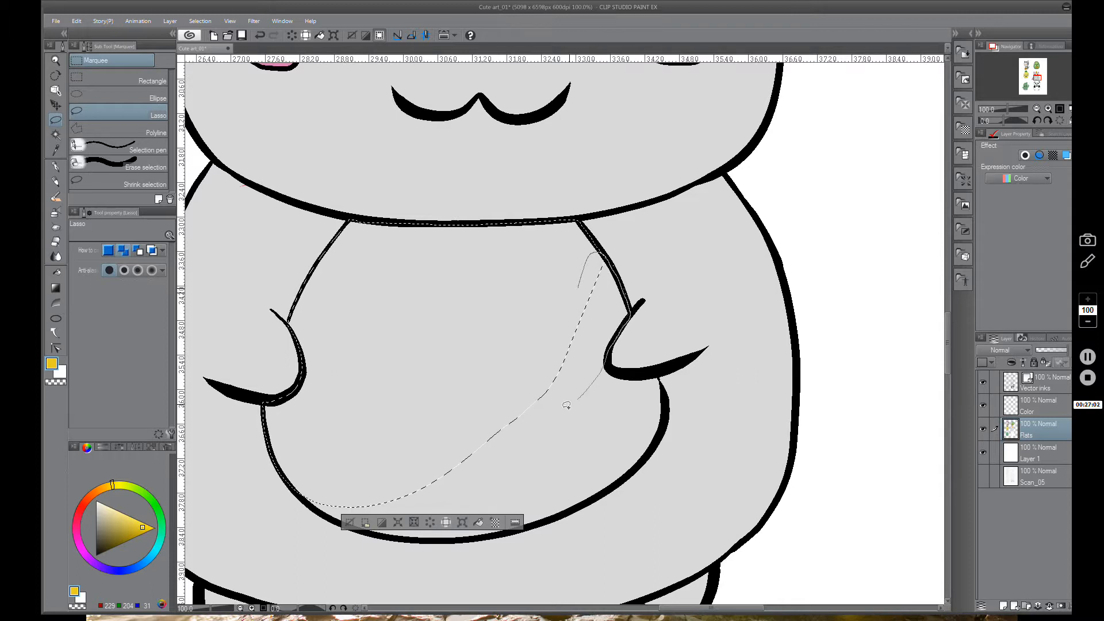
Extend the lasso selection around the right paw and along the belly's lower outline to cover the whole belly patch
left_click_drag(566, 405, 541, 398)
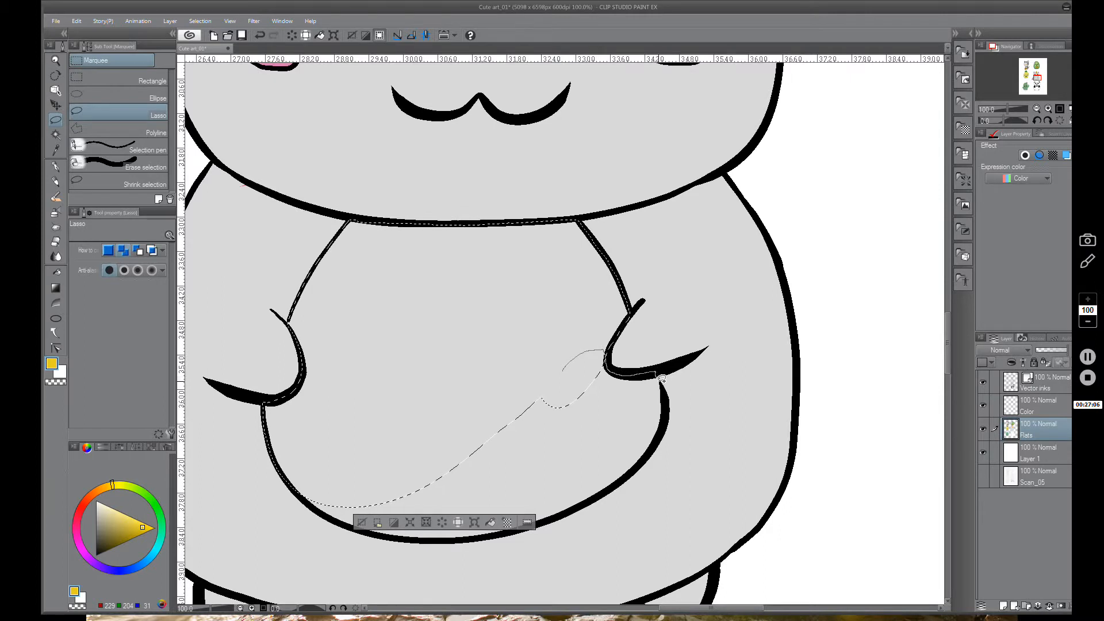
left_click_drag(620, 438, 586, 448)
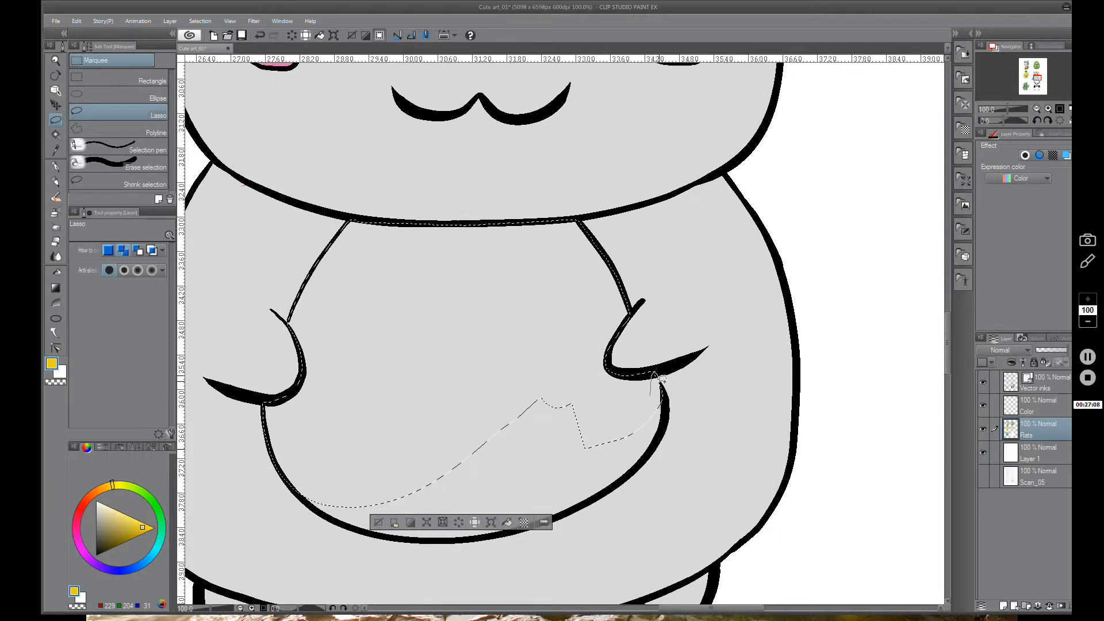
mouse_move(666, 411)
left_mouse_down()
mouse_move(608, 489)
mouse_move(525, 468)
left_mouse_up()
left_click_drag(619, 411, 617, 412)
mouse_move(596, 448)
left_mouse_down()
mouse_move(631, 463)
mouse_move(567, 511)
mouse_move(435, 538)
left_mouse_up()
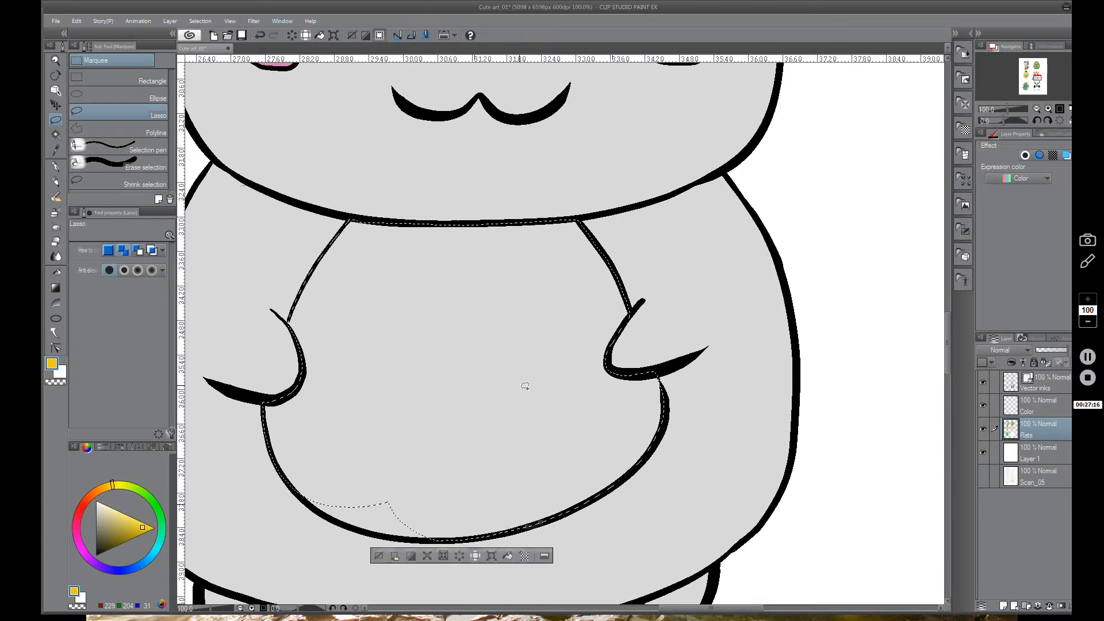
mouse_move(519, 421)
left_mouse_down()
mouse_move(551, 474)
mouse_move(489, 528)
mouse_move(421, 538)
left_mouse_up()
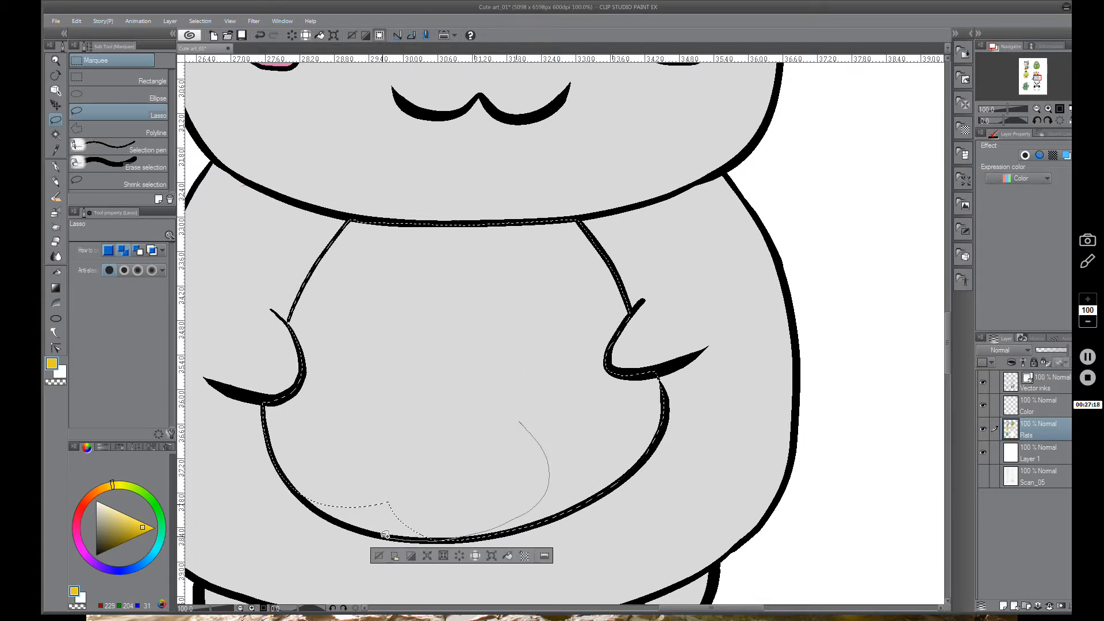
left_click_drag(317, 508, 299, 442)
left_click_drag(511, 389, 515, 323)
scroll(521, 340, "down", 2)
scroll(649, 286, "down", 1)
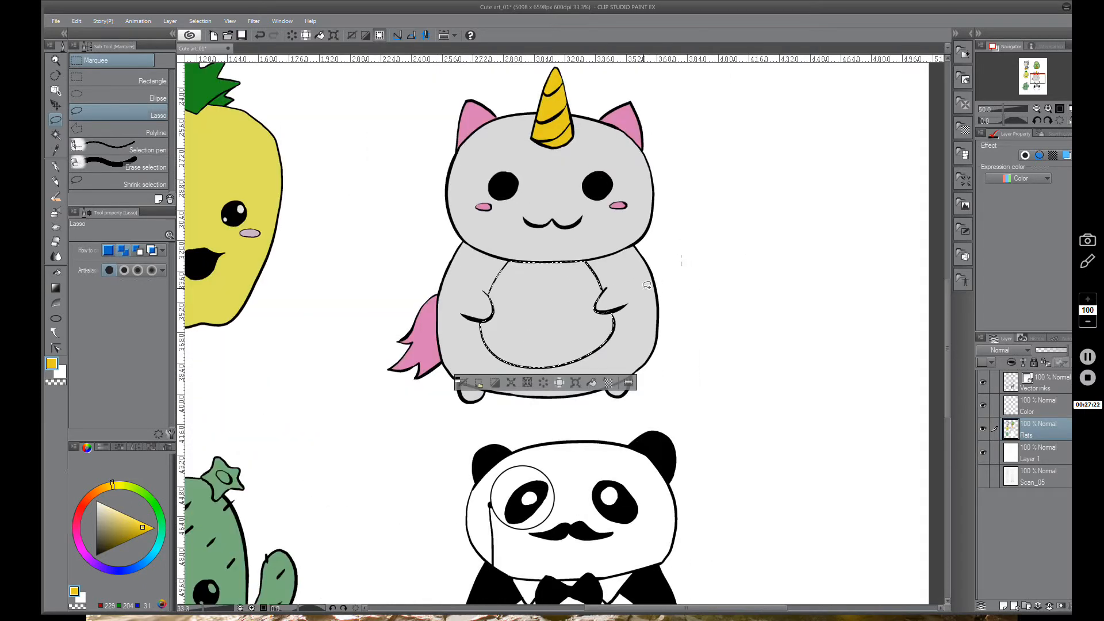
left_click_drag(661, 310, 557, 414)
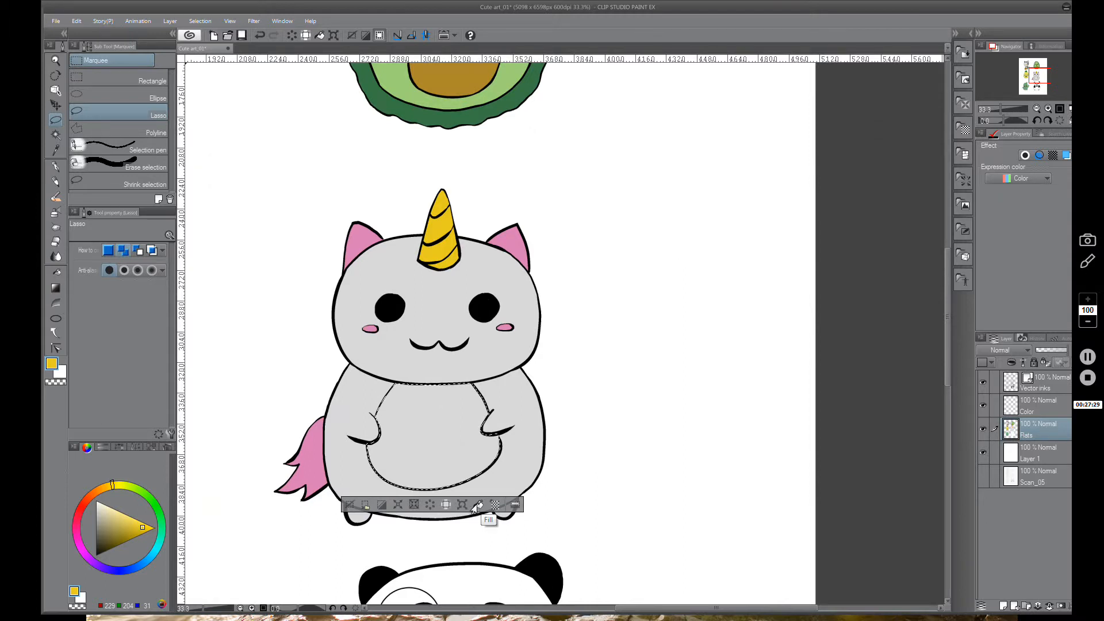
Choose a medium grey (151, 151, 151), fill the selected belly patch of the unicorn cat with it and deselect
left_click_drag(98, 513, 91, 524)
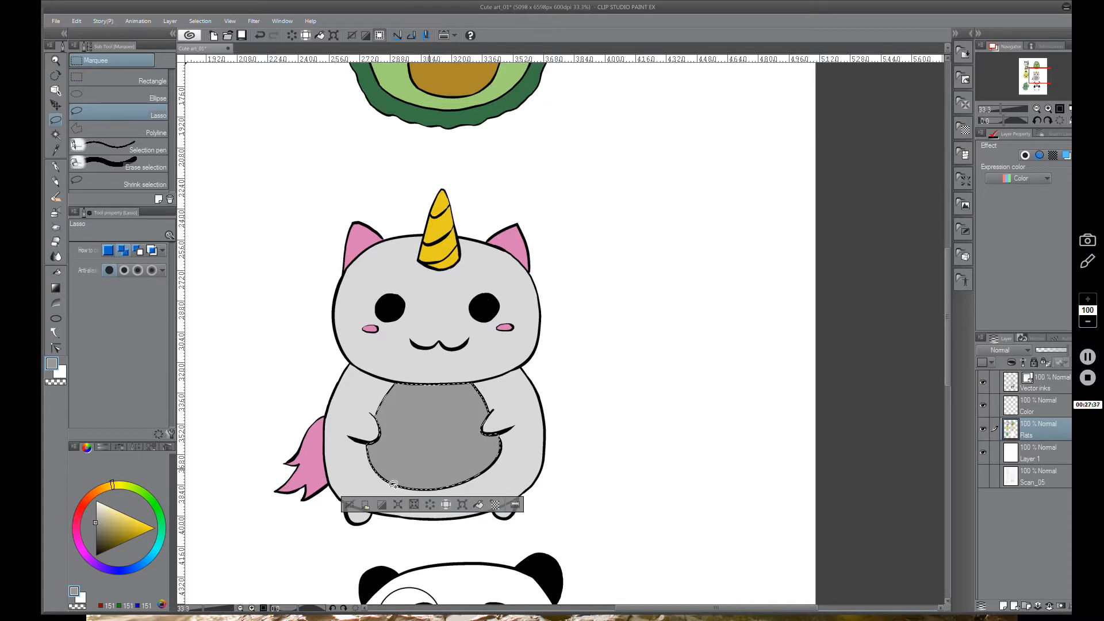
left_click(348, 505)
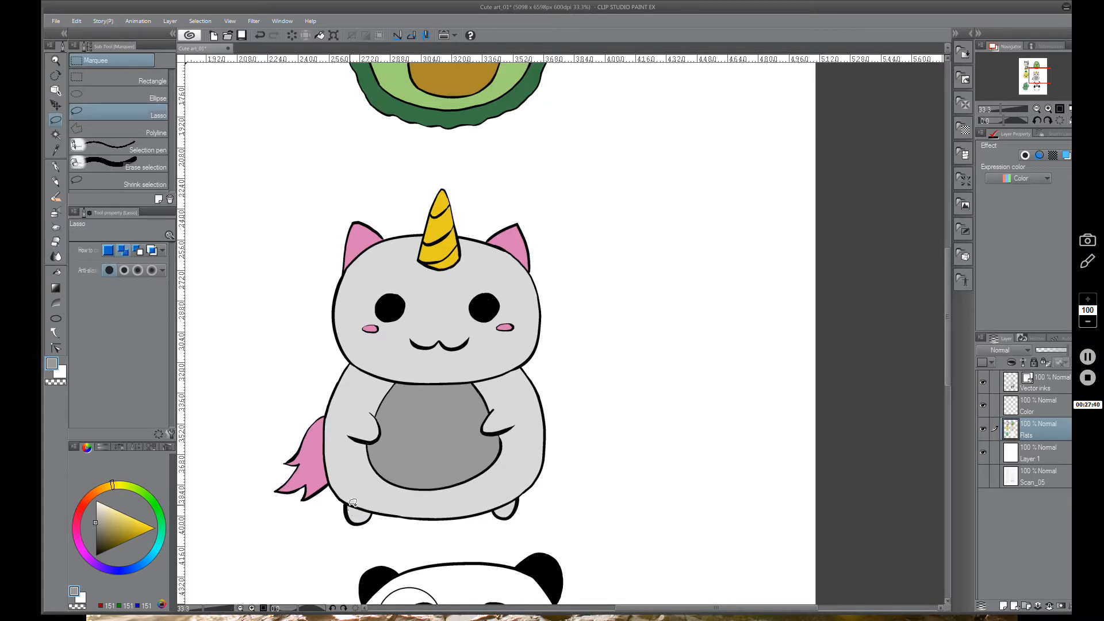
left_click_drag(485, 445, 472, 422)
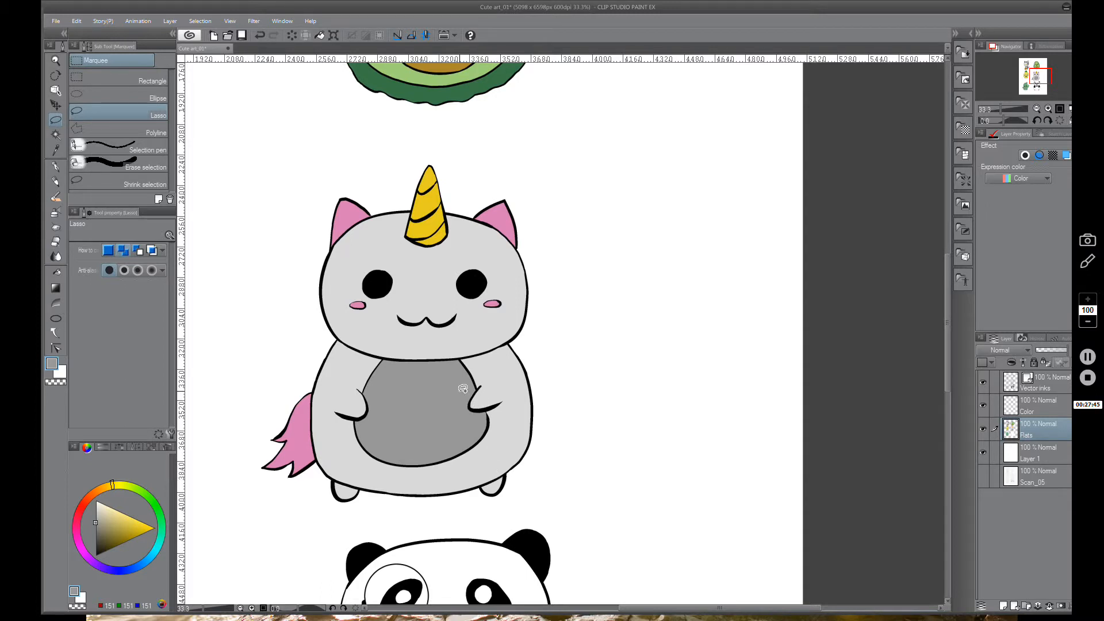
Save the drawing with the unicorn cat's belly coloured
scroll(463, 389, "down", 1)
left_click_drag(499, 336, 692, 190)
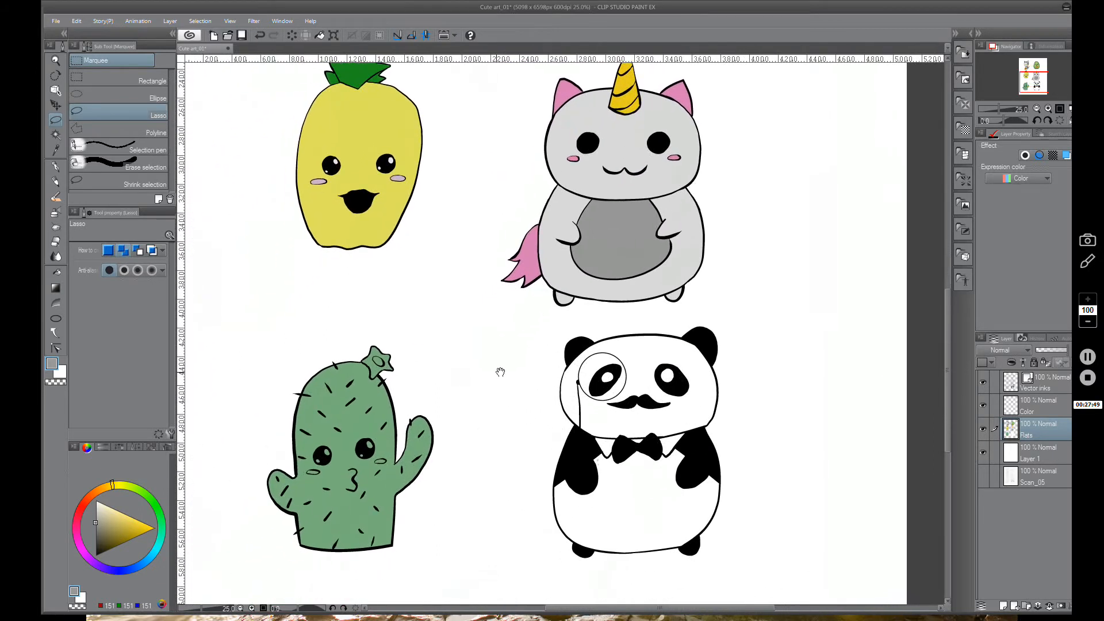
left_click_drag(500, 372, 525, 352)
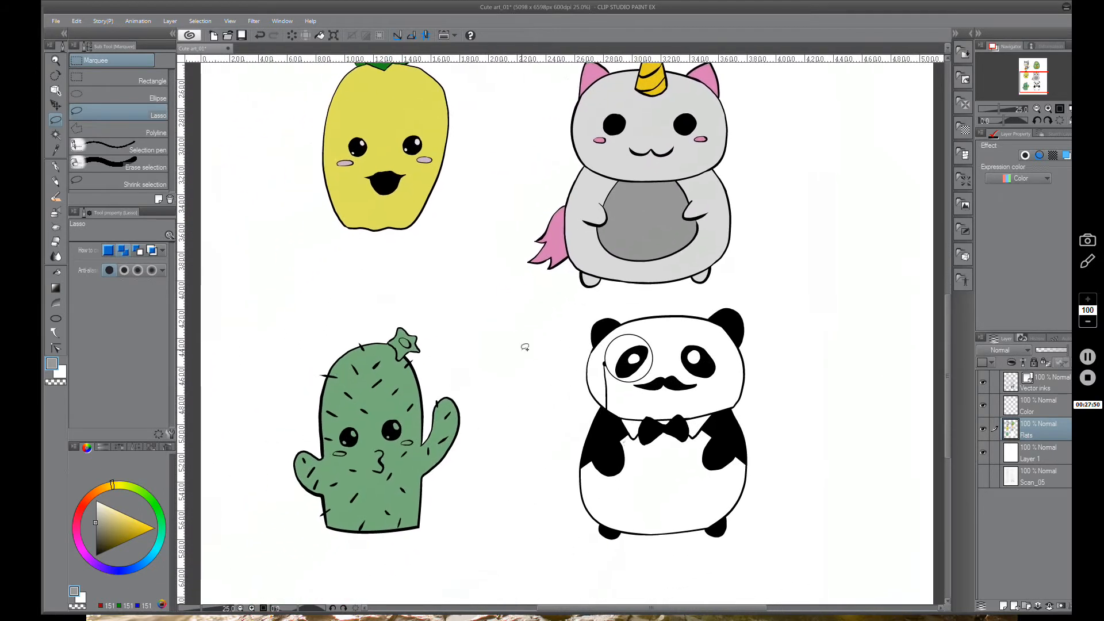
left_click(239, 35)
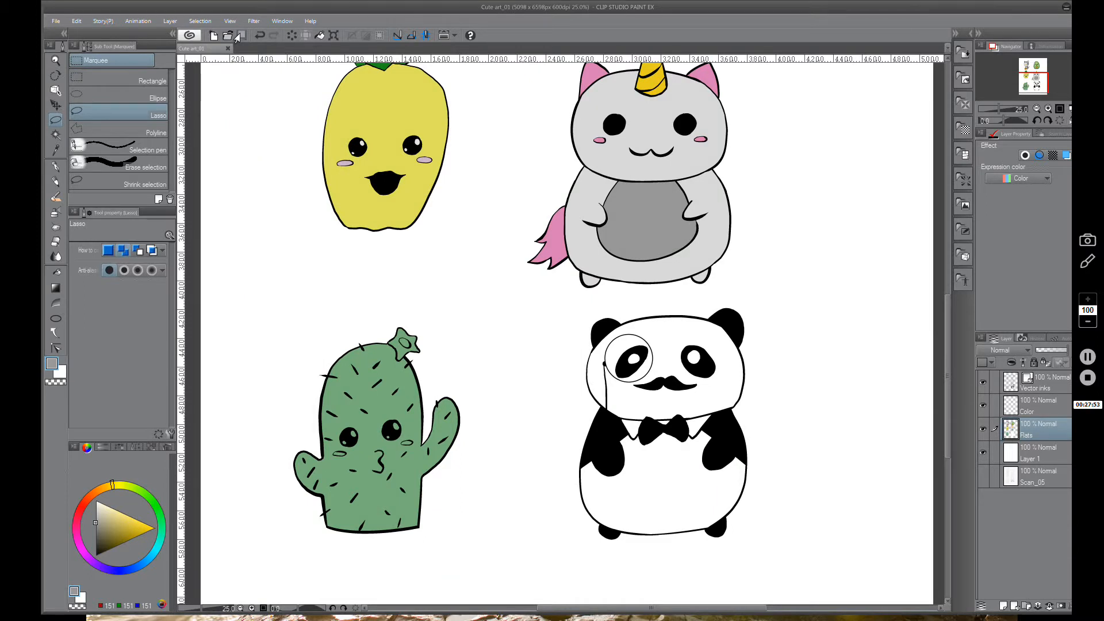
left_click_drag(469, 255, 409, 517)
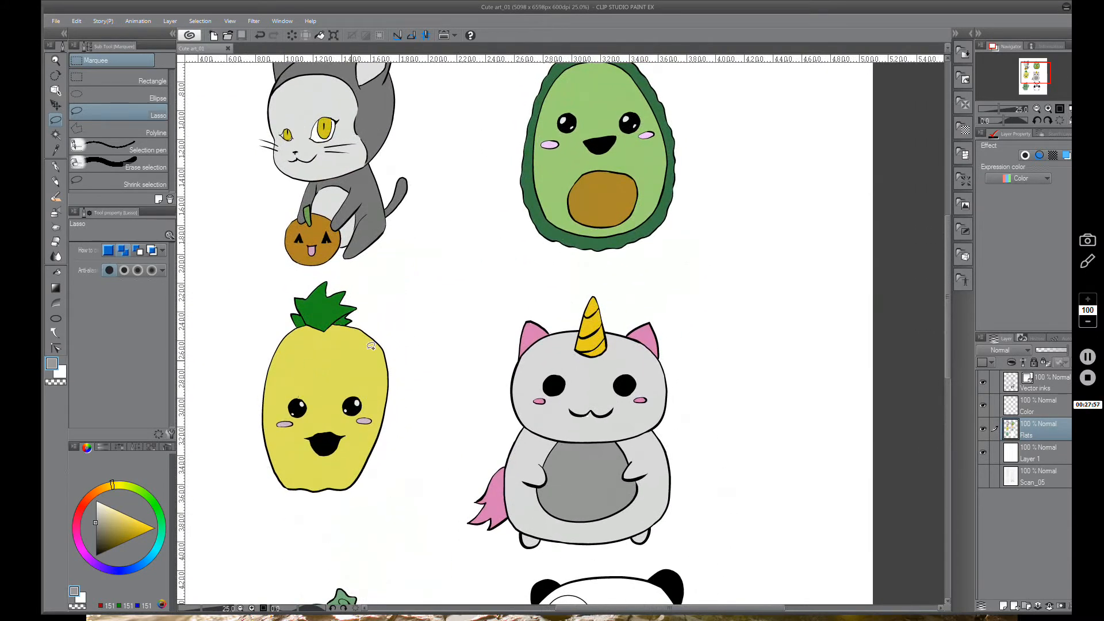
left_click_drag(555, 368, 580, 401)
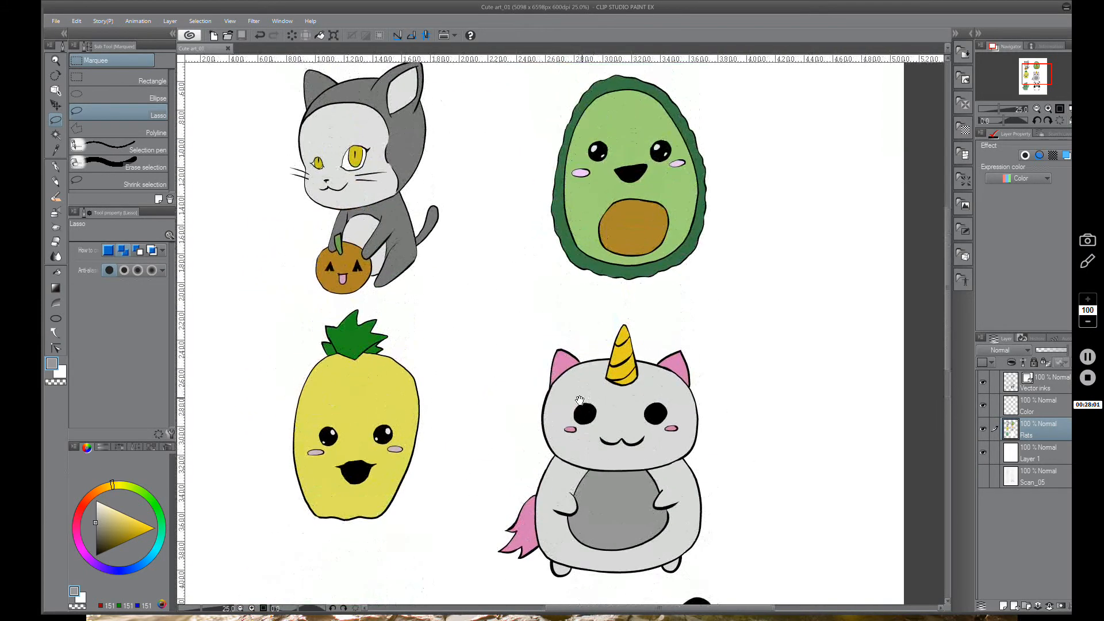
scroll(478, 352, "down", 5)
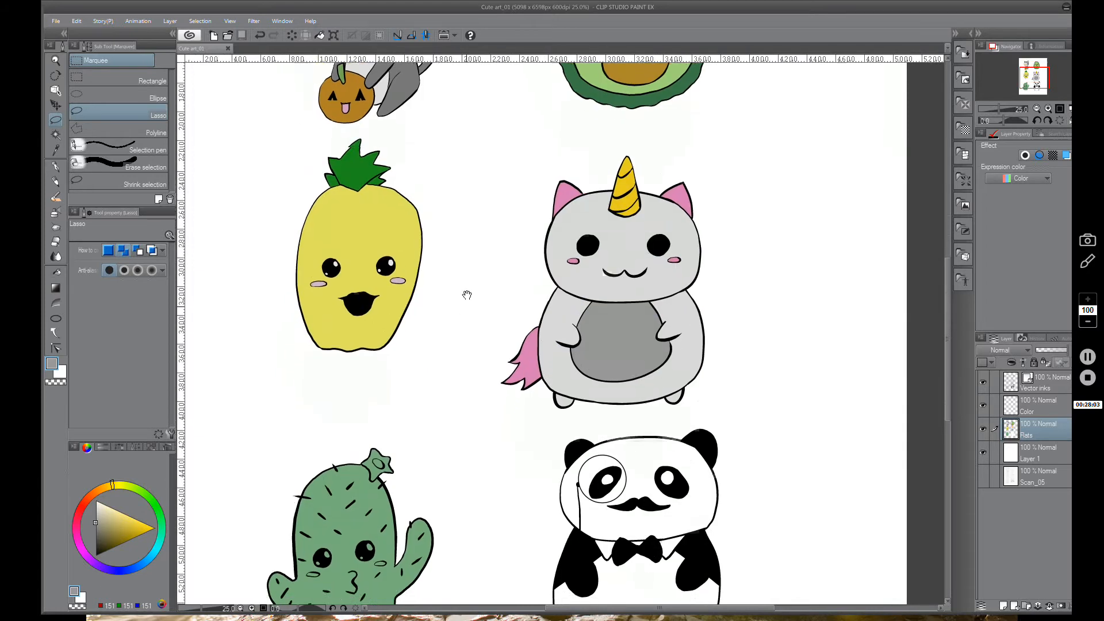
left_click_drag(446, 343, 485, 301)
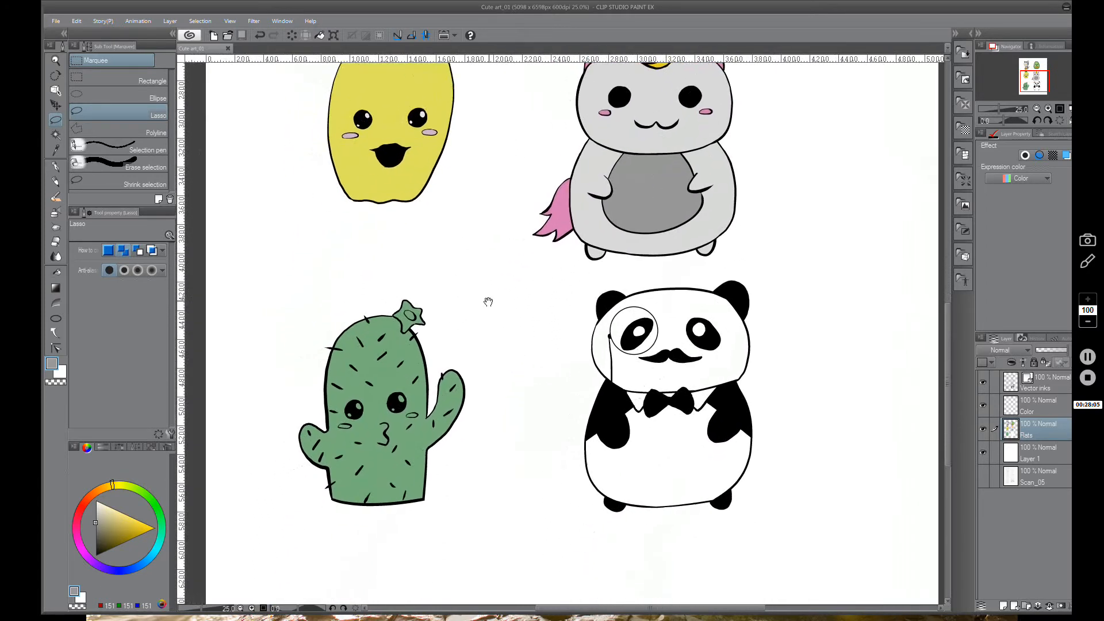
left_click(55, 133)
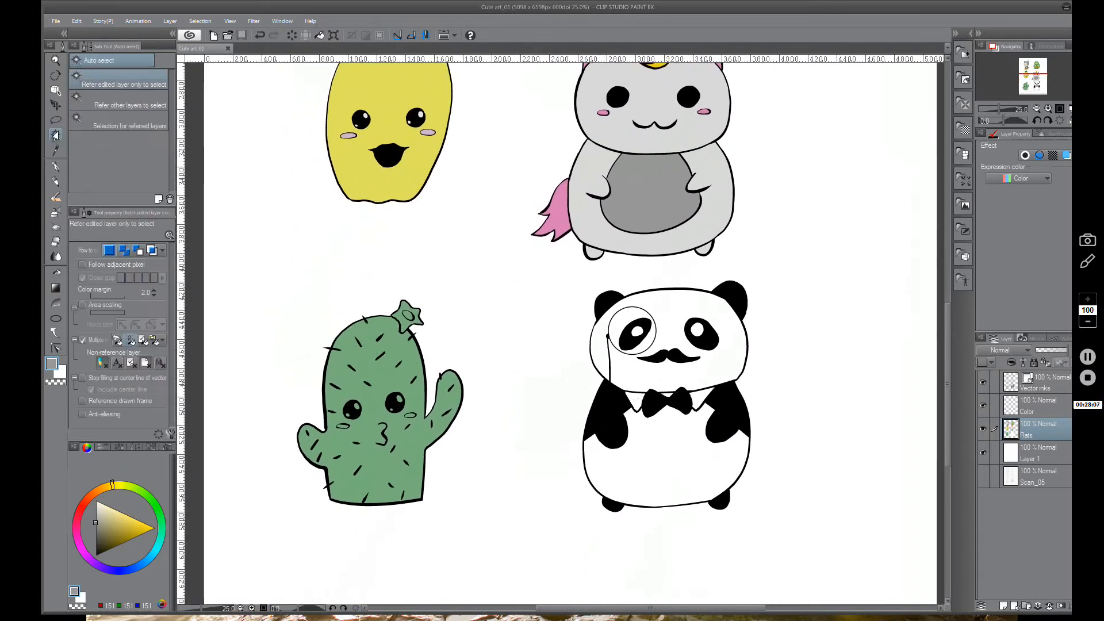
scroll(405, 393, "up", 1)
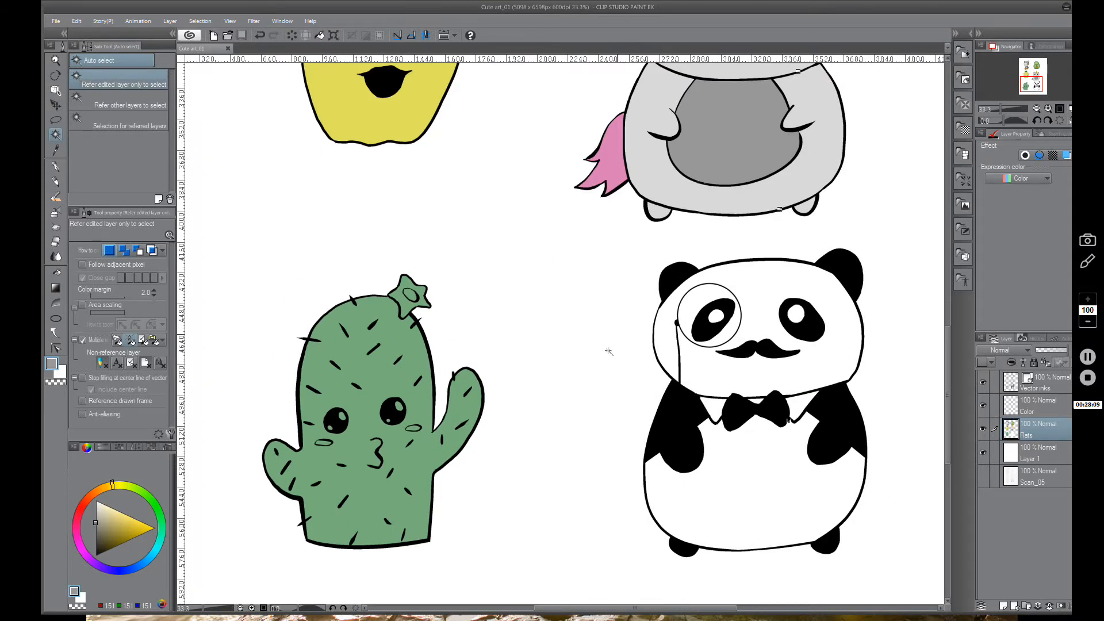
On the Vector inks layer, cut a large and a small highlight out of each of the unicorn cat's eyes with the Hard eraser
left_click_drag(747, 175, 509, 483)
left_click(1042, 390)
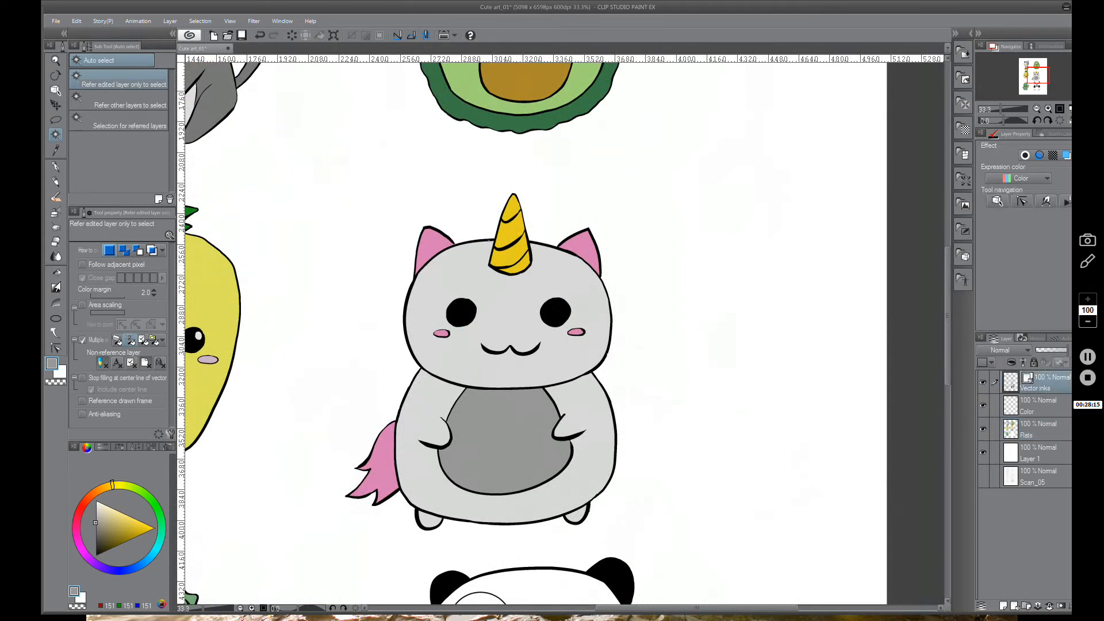
left_click(55, 242)
scroll(556, 304, "up", 1)
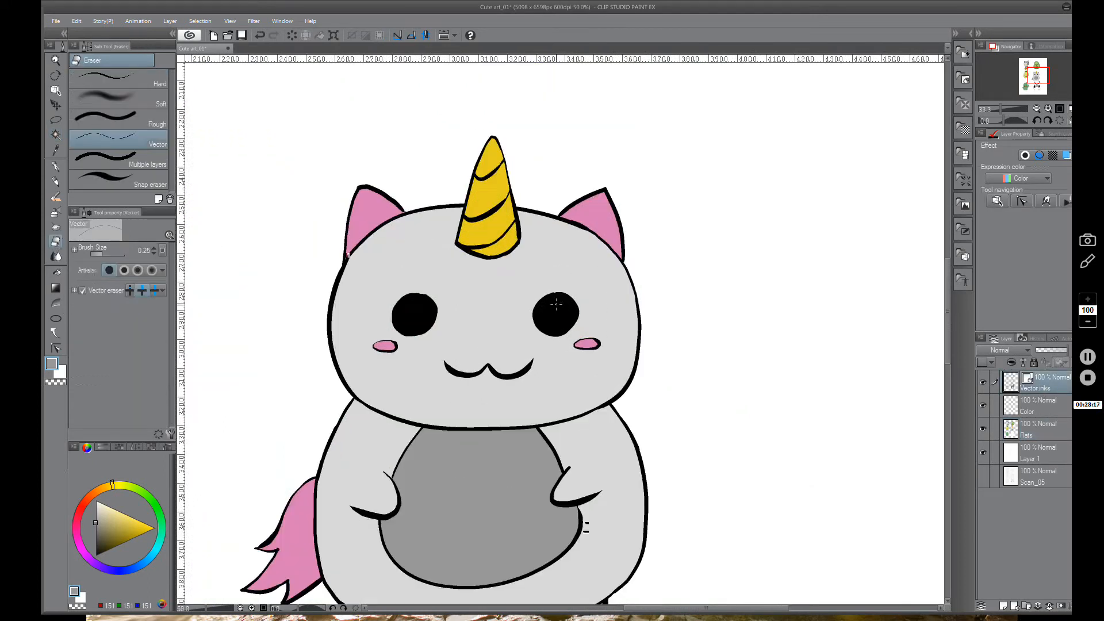
scroll(557, 304, "up", 1)
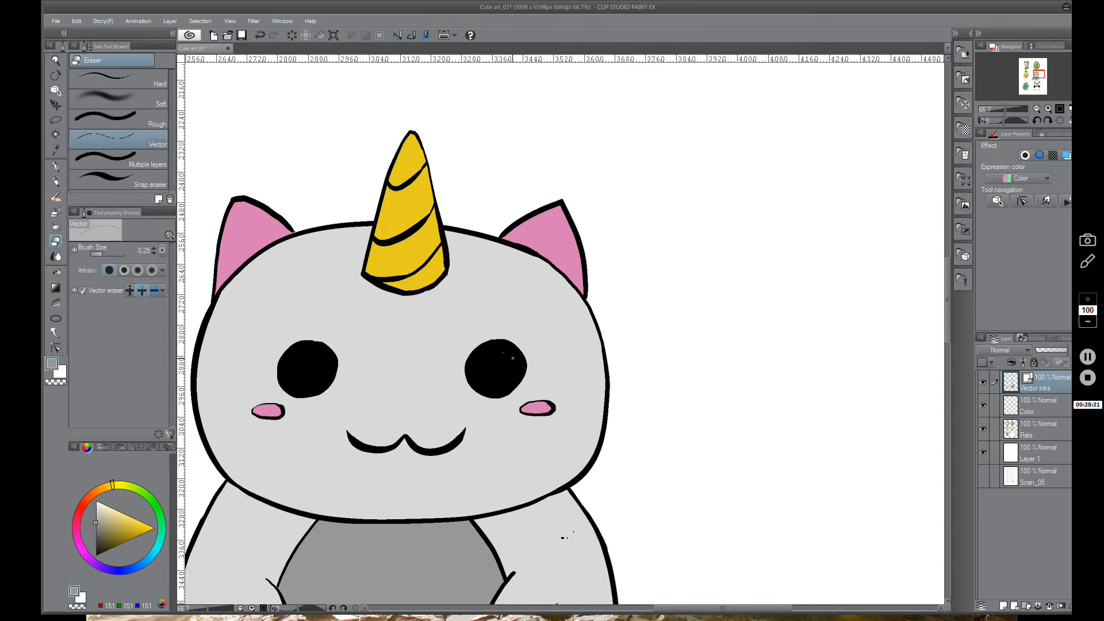
key("]")
left_click(151, 86)
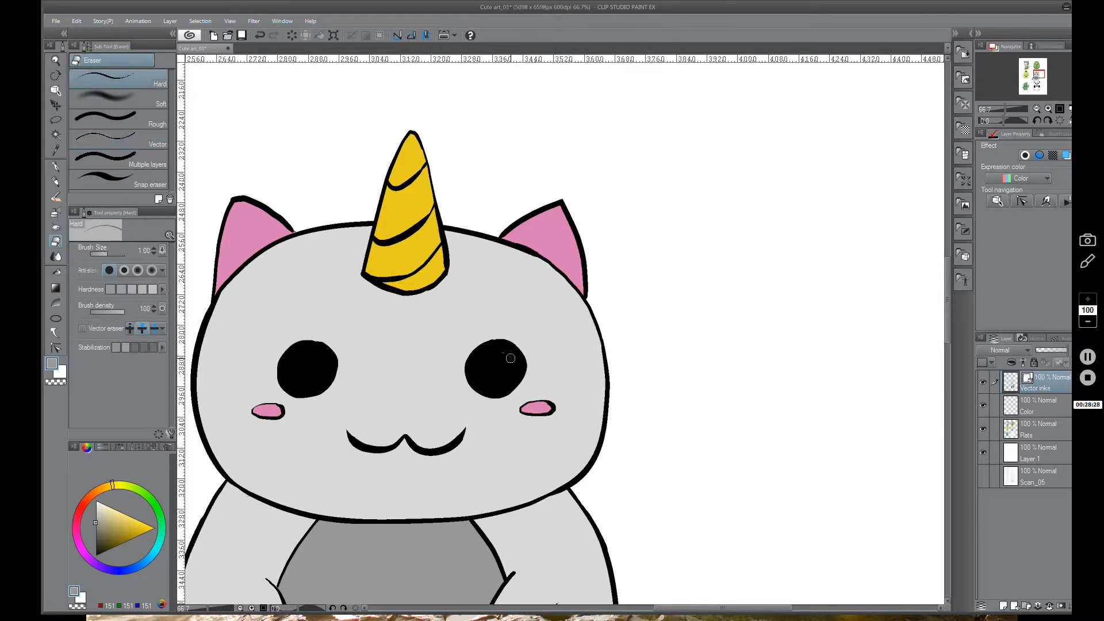
mouse_move(509, 356)
left_mouse_down()
mouse_move(510, 365)
mouse_move(507, 353)
left_mouse_up()
mouse_move(319, 353)
left_mouse_down()
mouse_move(326, 364)
mouse_move(320, 351)
left_mouse_up()
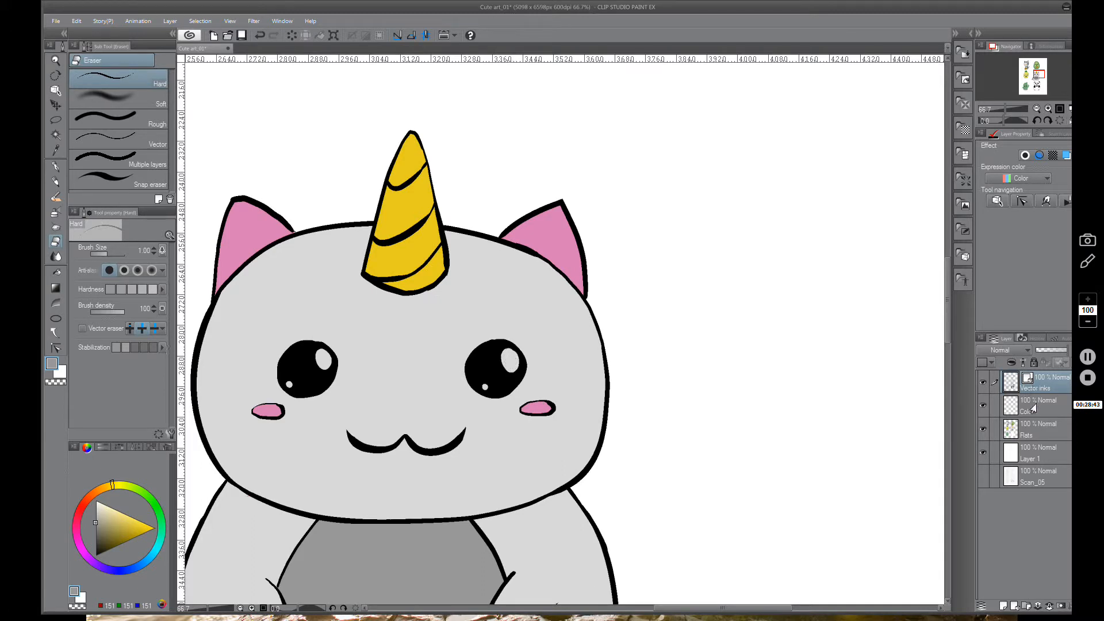
On the Flats layer, lasso around the highlights inside both of the unicorn cat's eyes
left_click(1028, 438)
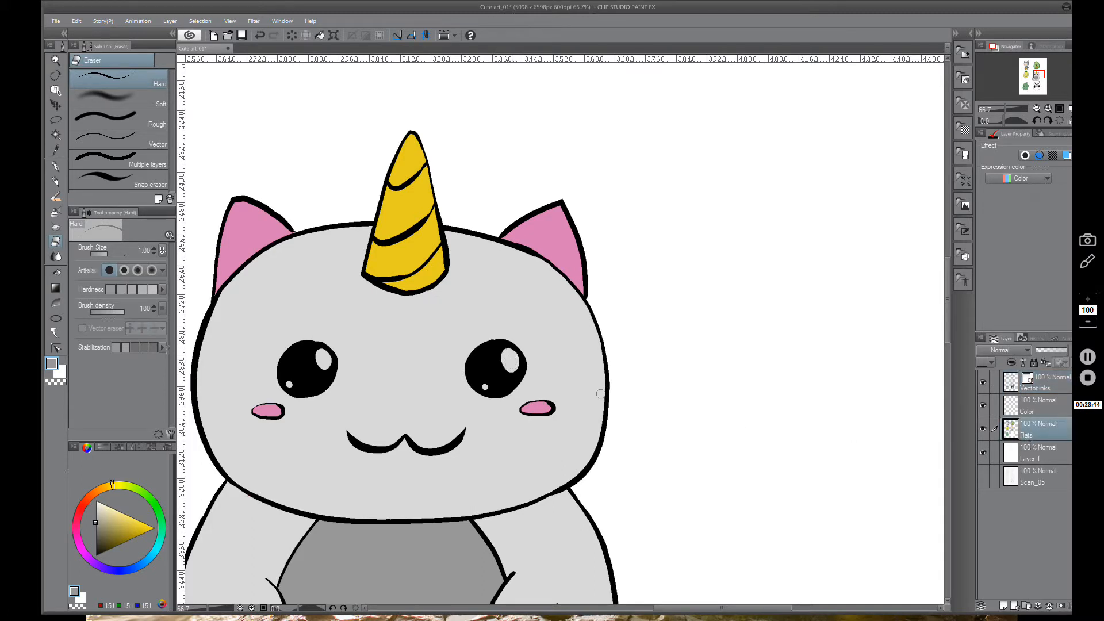
left_click(55, 121)
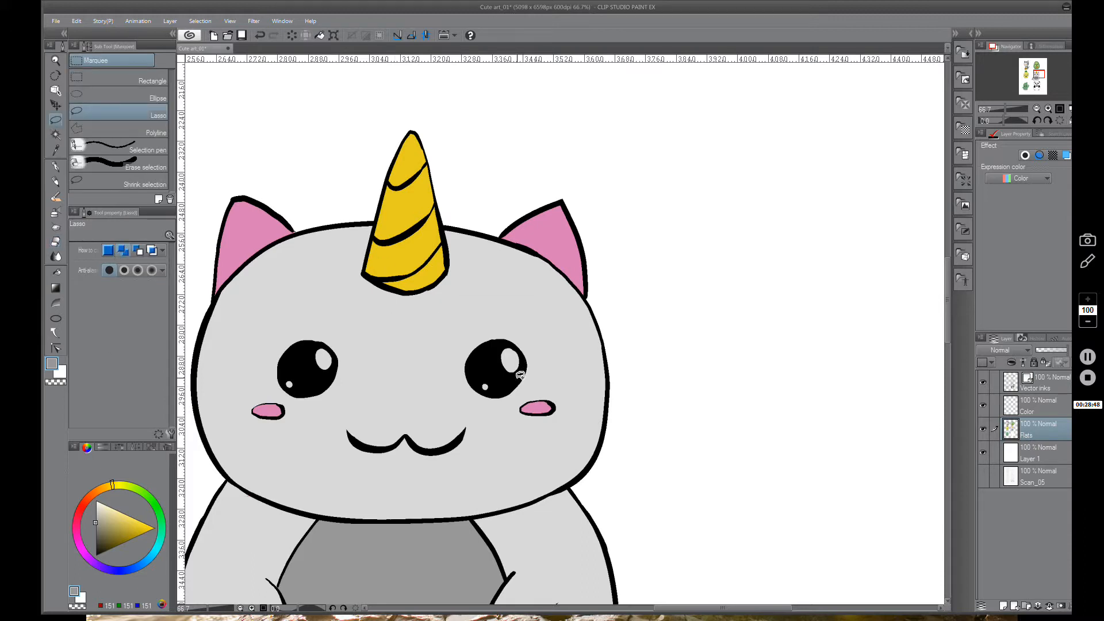
mouse_move(492, 355)
left_mouse_down()
mouse_move(480, 380)
mouse_move(494, 392)
mouse_move(514, 372)
left_mouse_up()
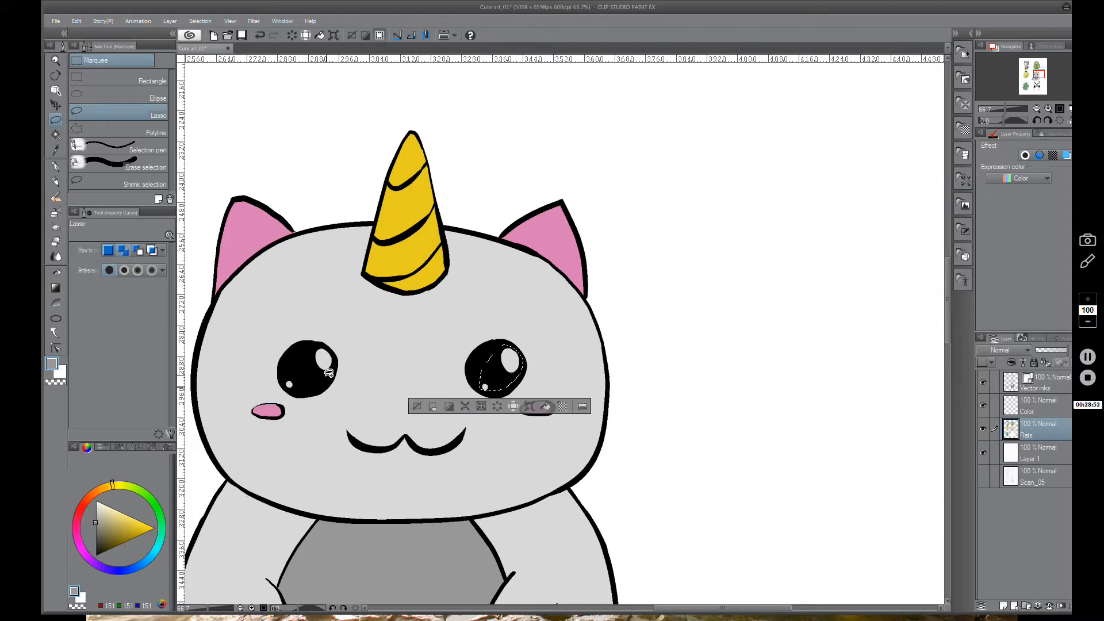
mouse_move(330, 374)
left_mouse_down()
mouse_move(320, 343)
mouse_move(293, 366)
mouse_move(287, 383)
mouse_move(310, 394)
left_mouse_up()
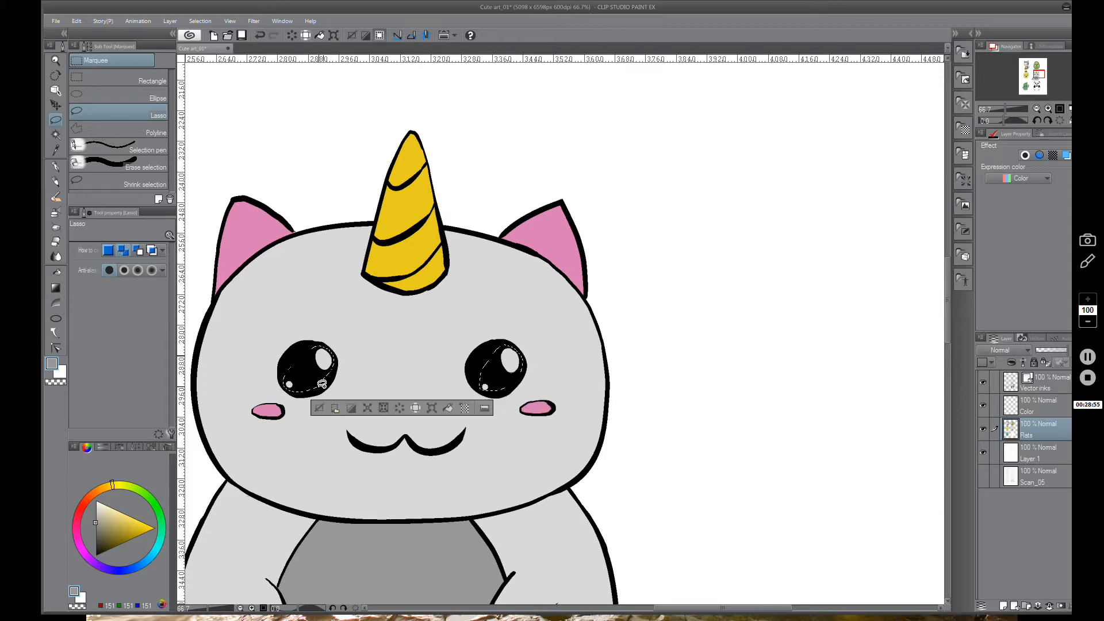
Fill the selected eye highlights of the unicorn cat with white, switch back to the grey colour and deselect
left_click(67, 369)
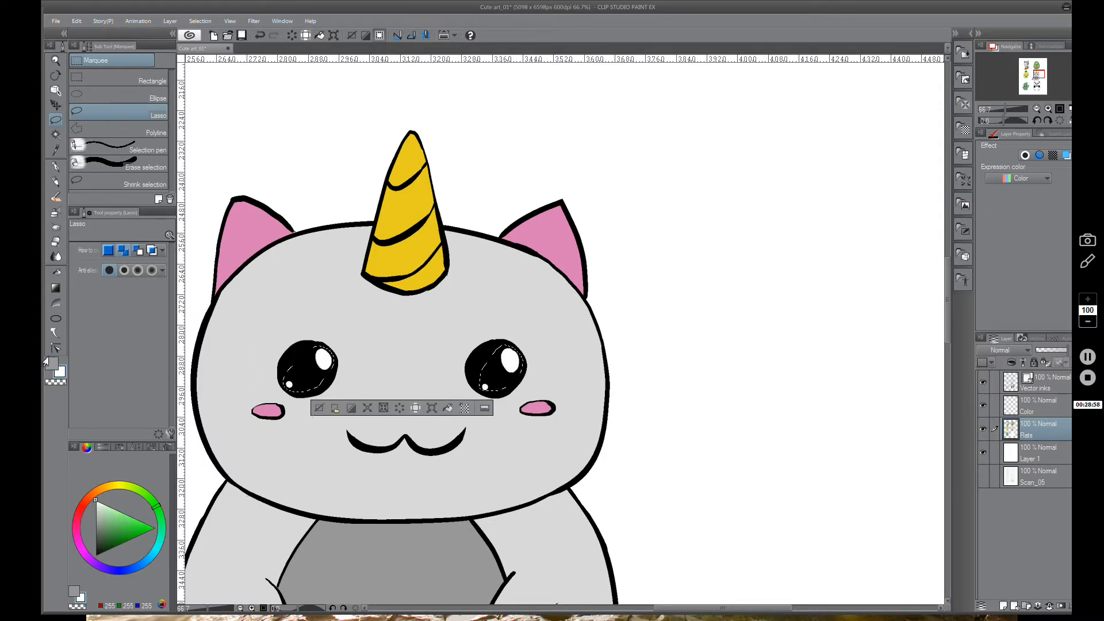
left_click(48, 362)
key("ctrl+d")
scroll(506, 365, "down", 3)
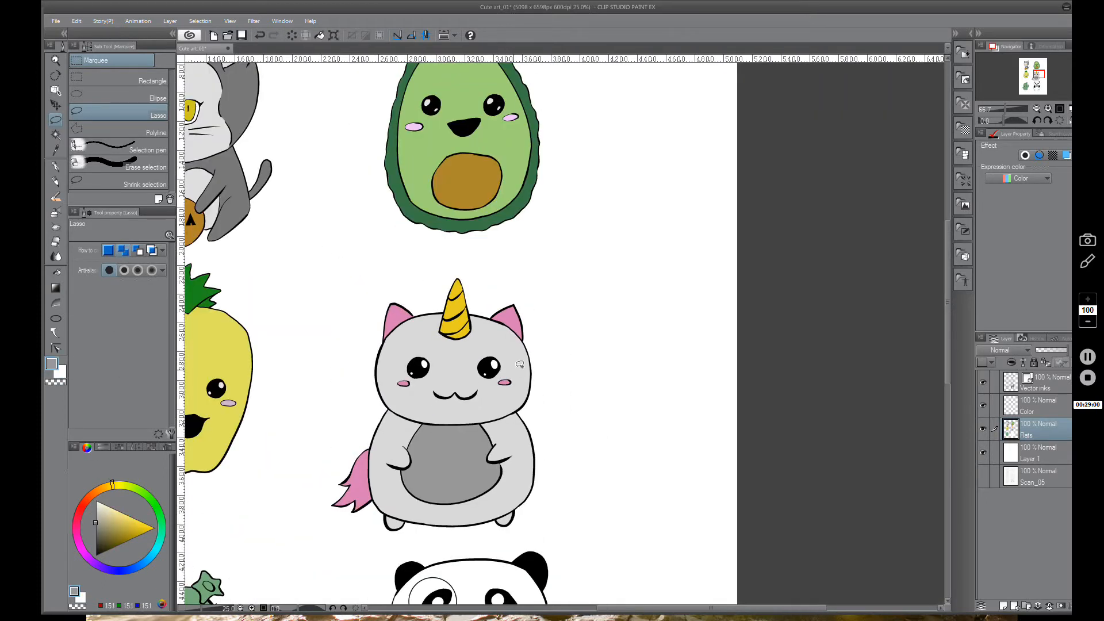
Lasso around the highlights in the cactus's right eye on the Flats layer and fill them with white
left_click_drag(509, 456, 593, 382)
left_click_drag(568, 479, 608, 293)
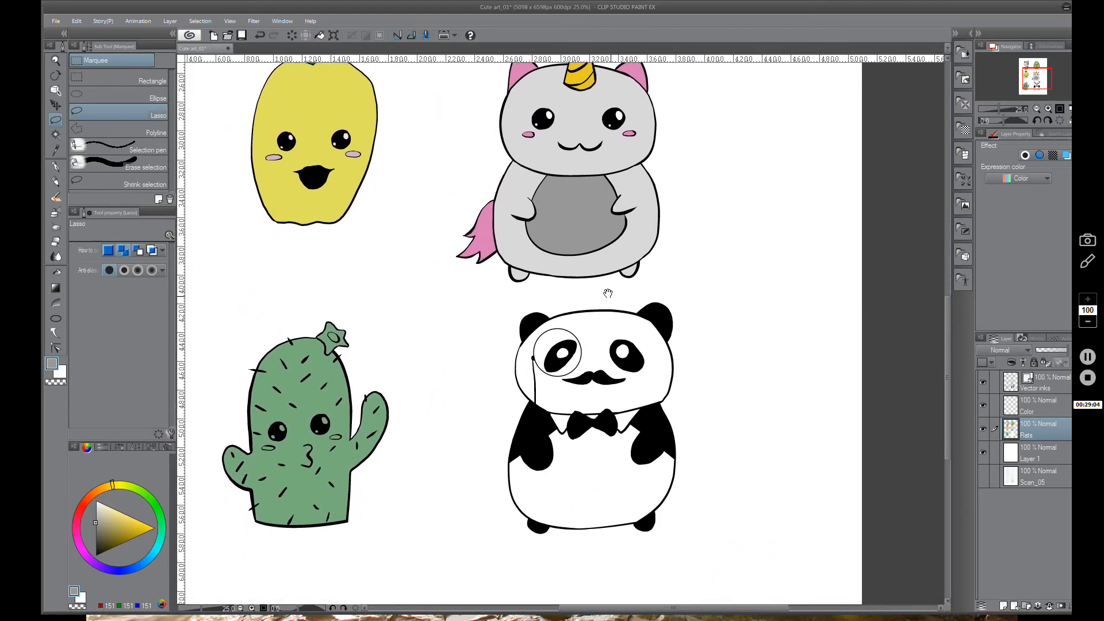
scroll(320, 425, "up", 2)
mouse_move(381, 418)
left_mouse_down()
mouse_move(466, 341)
mouse_move(405, 364)
mouse_move(396, 359)
mouse_move(416, 327)
mouse_move(414, 357)
left_mouse_up()
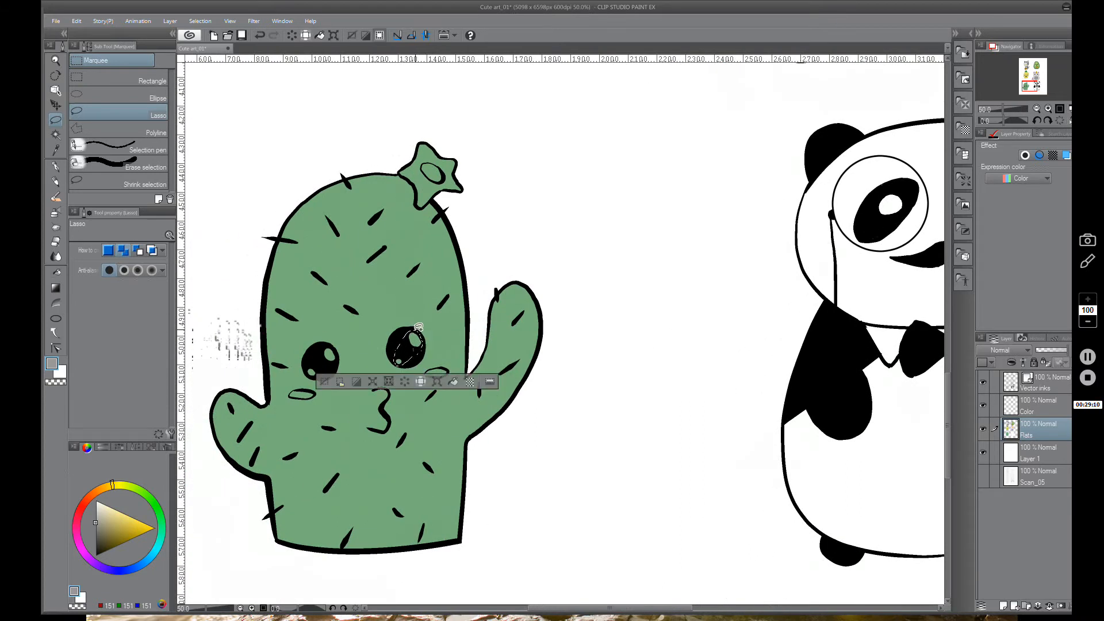
left_click(452, 383)
left_click(60, 371)
left_click(452, 383)
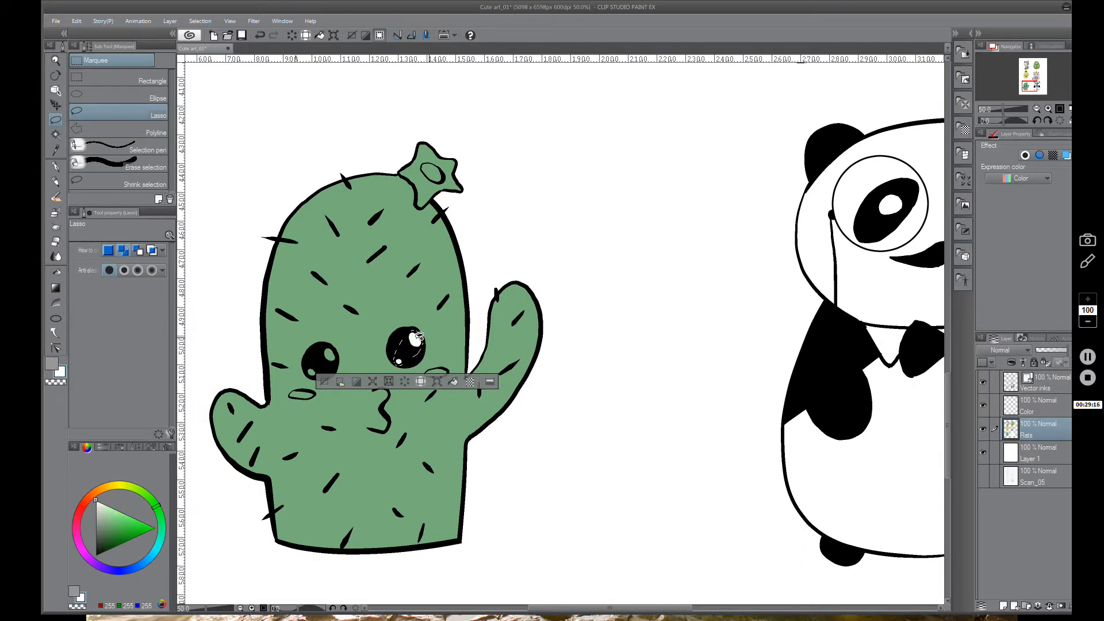
Lasso around the highlights in the cactus's left eye, fill them with white and deselect
mouse_move(335, 345)
left_mouse_down()
mouse_move(306, 358)
mouse_move(309, 377)
mouse_move(332, 371)
mouse_move(336, 348)
left_mouse_up()
left_click(408, 393)
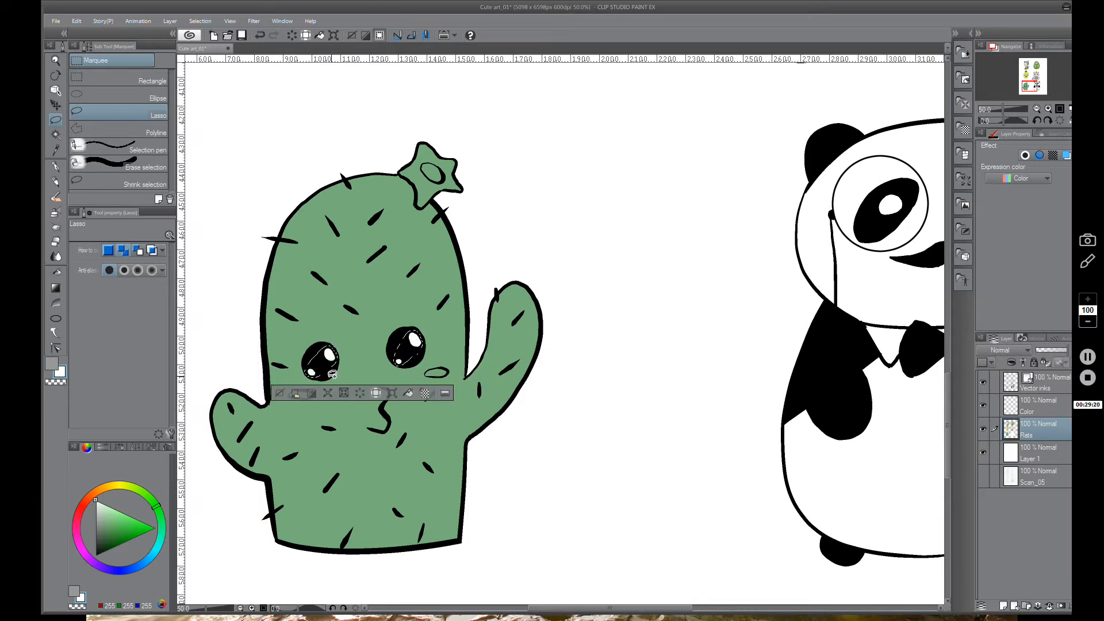
left_click(280, 393)
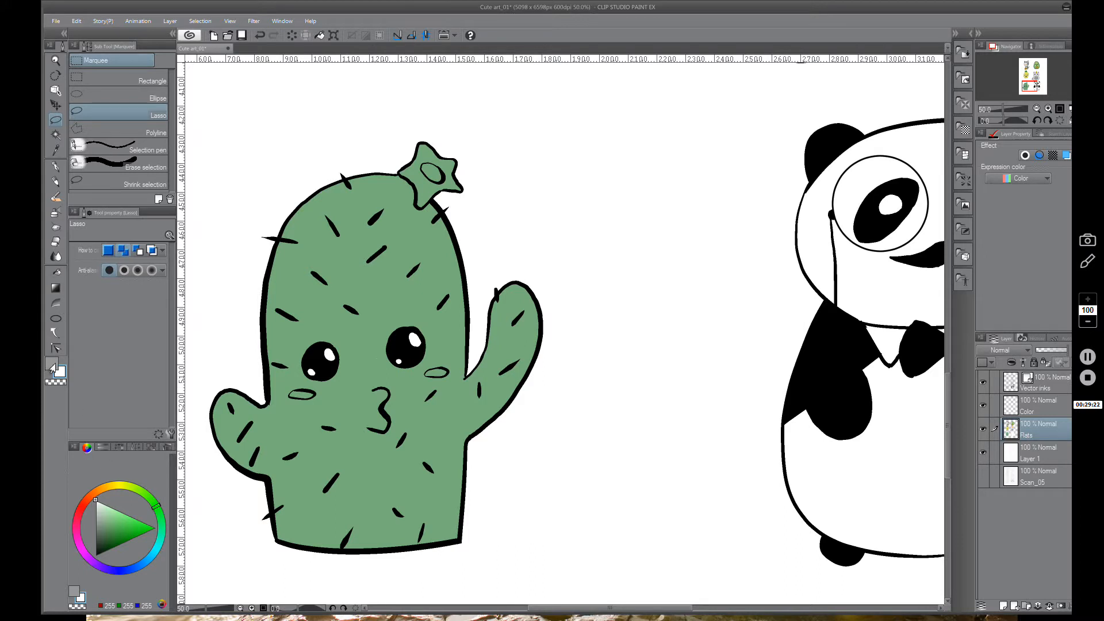
Make grey the drawing colour again and save the drawing
left_click(51, 364)
left_click(56, 150)
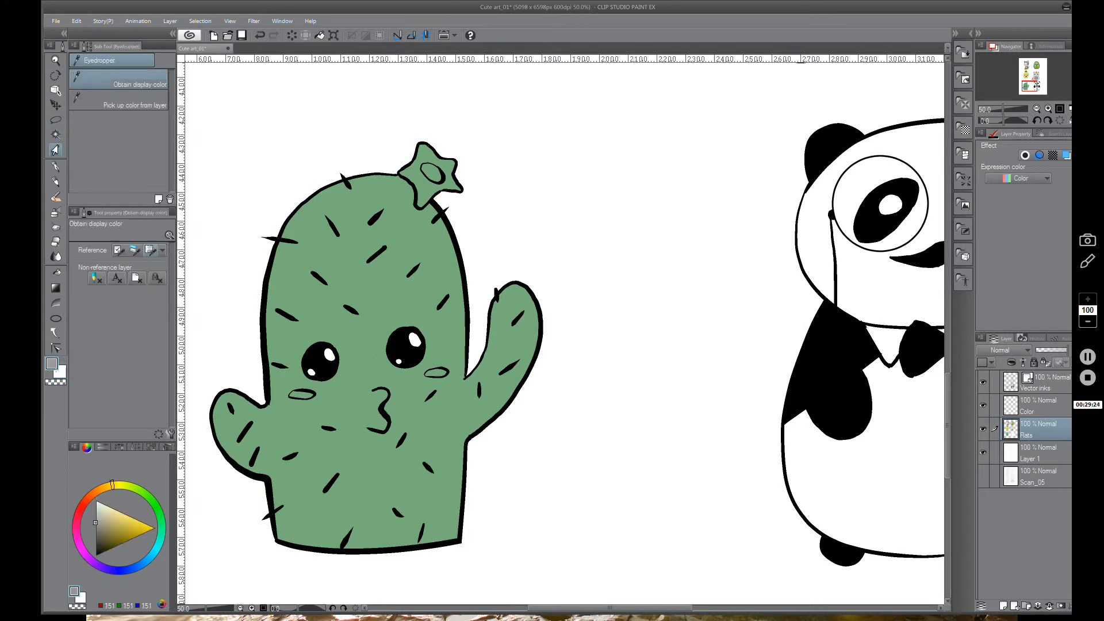
left_click(241, 35)
Lasso the inside of the cactus's left cheek along its outline
left_click(56, 121)
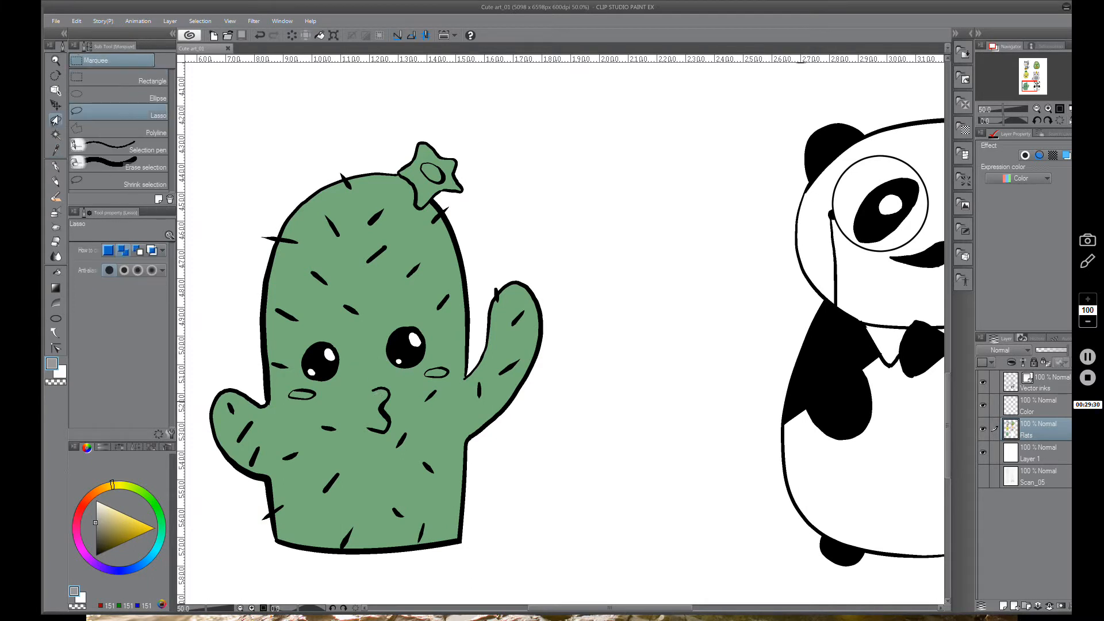
scroll(434, 377, "up", 1)
mouse_move(516, 366)
left_mouse_down()
mouse_move(573, 346)
mouse_move(570, 436)
left_mouse_up()
left_click_drag(518, 463, 508, 409)
scroll(302, 420, "up", 3)
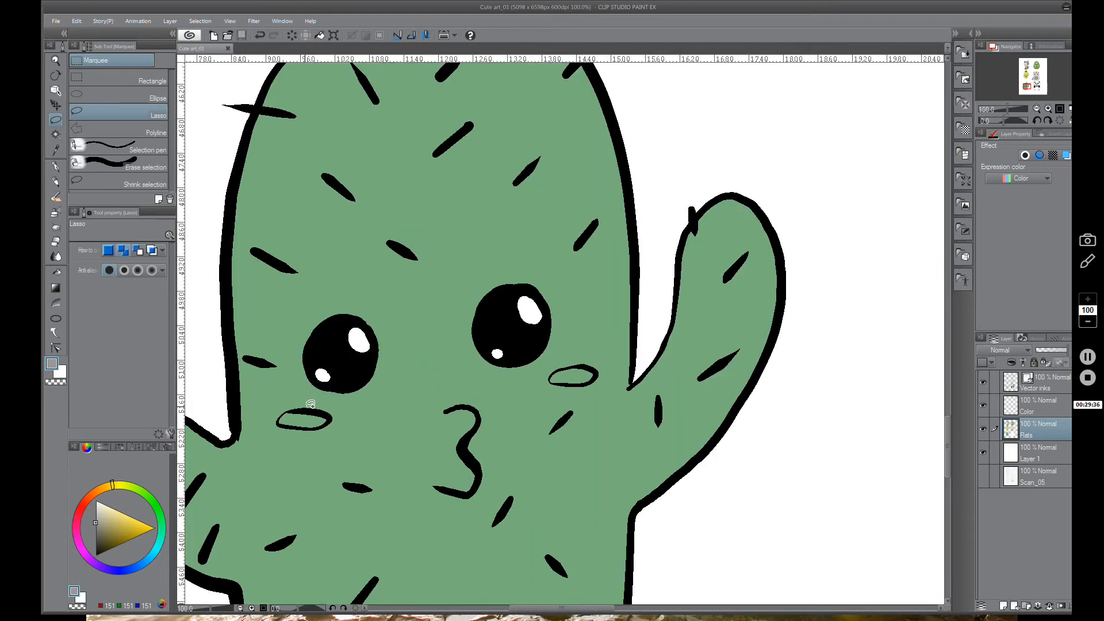
mouse_move(367, 366)
left_mouse_down()
mouse_move(362, 388)
mouse_move(371, 374)
mouse_move(362, 389)
mouse_move(331, 385)
mouse_move(353, 359)
mouse_move(350, 386)
mouse_move(347, 366)
mouse_move(319, 366)
mouse_move(307, 380)
mouse_move(346, 380)
left_mouse_up()
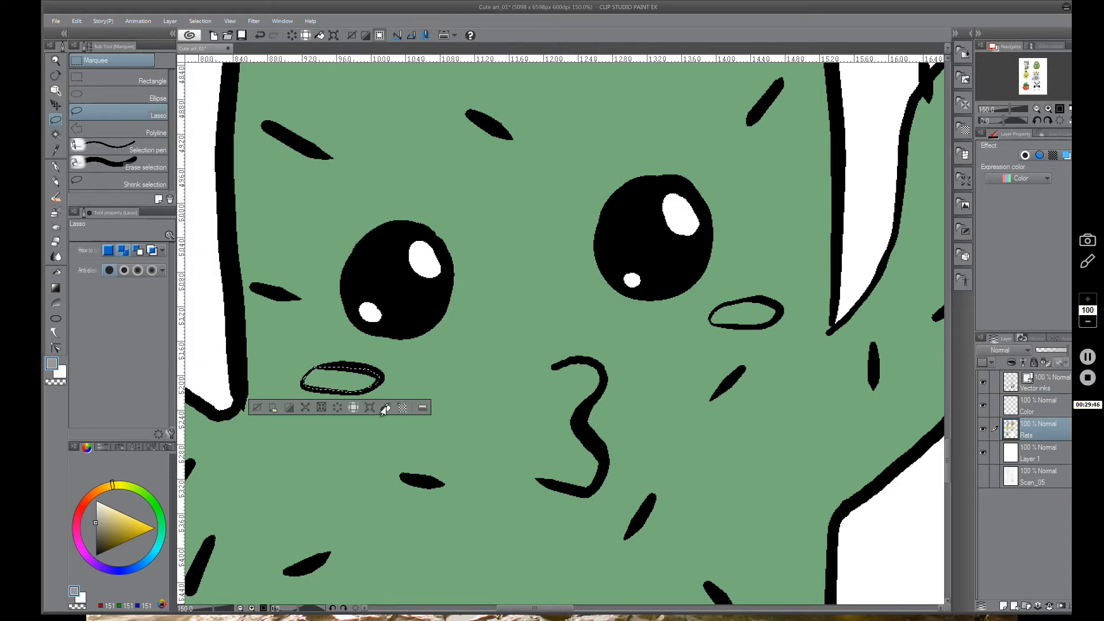
Choose a dusty pink, fill the cactus's selected left cheek with it and deselect
key("ctrl+z")
left_click(81, 550)
left_click(106, 515)
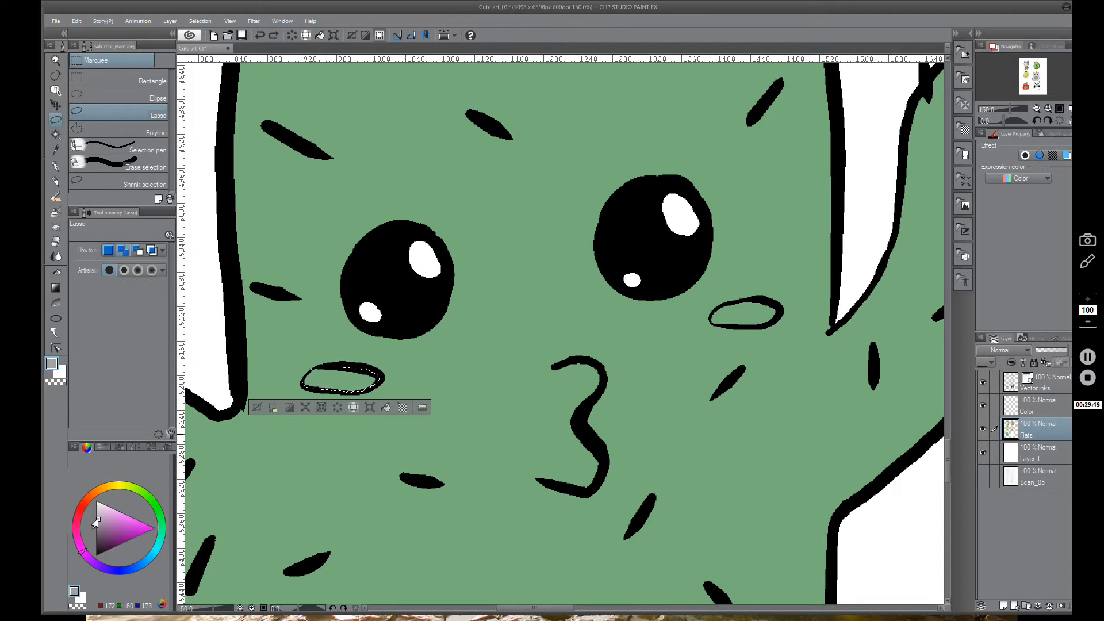
mouse_move(81, 550)
left_mouse_down()
mouse_move(76, 539)
mouse_move(106, 522)
left_mouse_up()
left_click(108, 521)
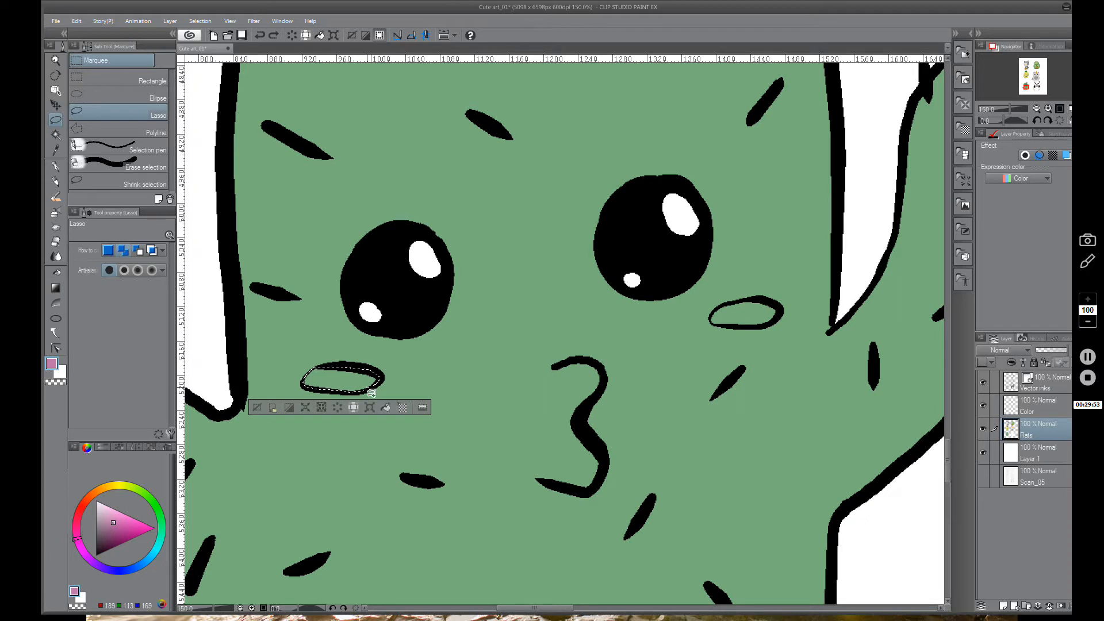
left_click(385, 408)
left_click(257, 407)
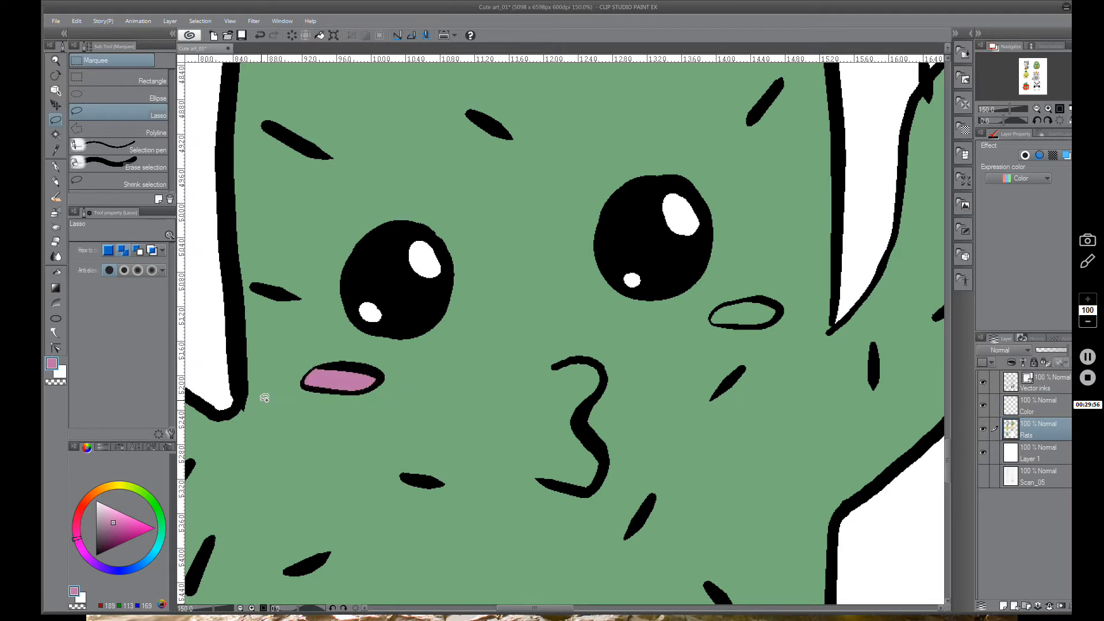
Lasso the inside of the cactus's right cheek, fill it with the same dusty pink and deselect
scroll(744, 300, "up", 4)
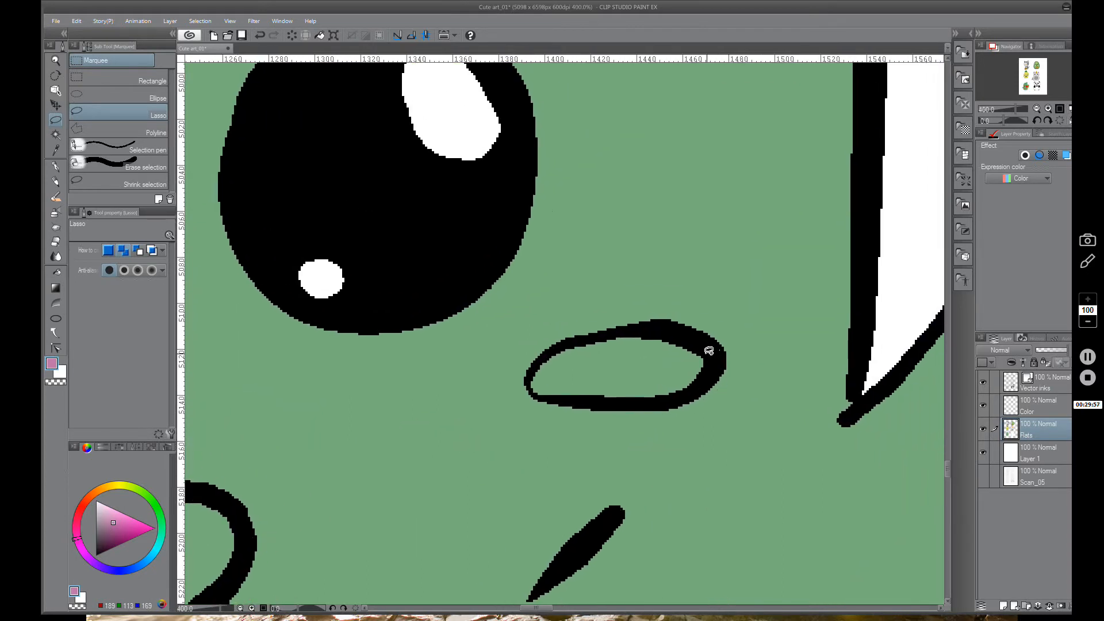
mouse_move(698, 344)
left_mouse_down()
mouse_move(712, 372)
mouse_move(676, 395)
mouse_move(536, 391)
mouse_move(536, 367)
mouse_move(584, 341)
mouse_move(691, 350)
mouse_move(652, 331)
mouse_move(589, 341)
left_mouse_up()
left_click(664, 416)
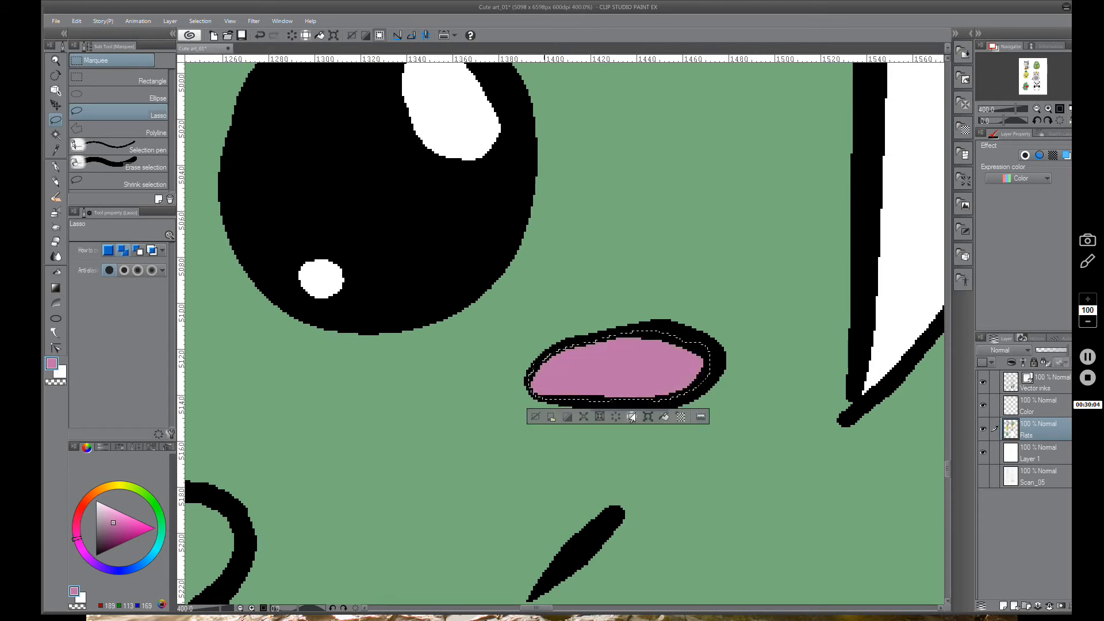
left_click(534, 421)
Lasso the whole star-shaped flower on the cactus's head, following the middle of its outline around all five points
scroll(632, 368, "down", 6)
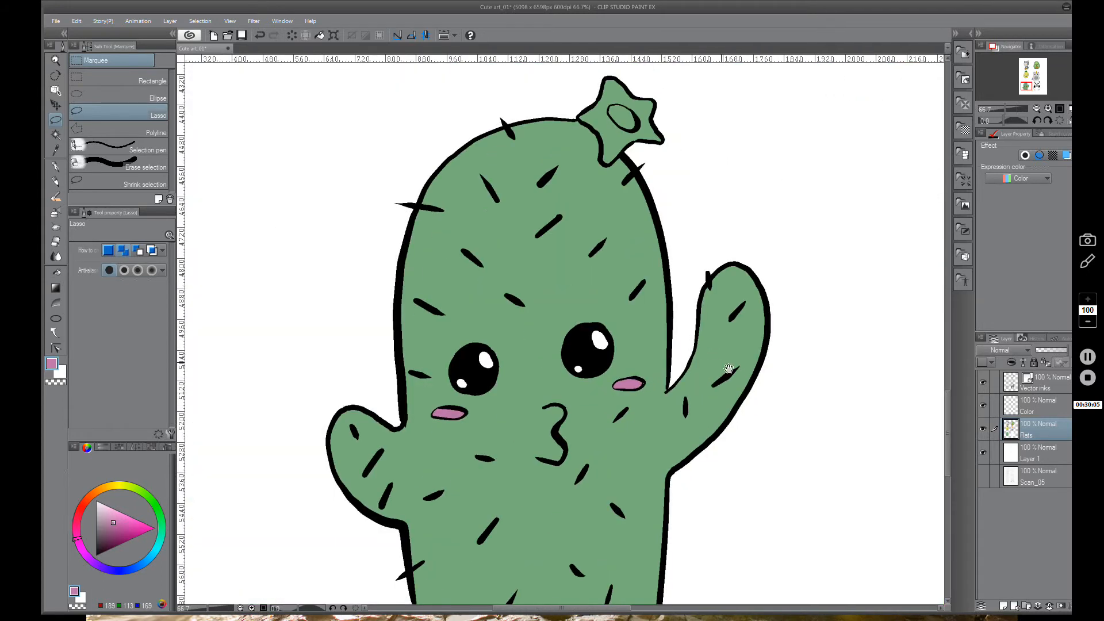
left_click_drag(733, 368, 627, 556)
mouse_move(613, 386)
left_mouse_down()
mouse_move(591, 441)
mouse_move(552, 429)
left_mouse_up()
scroll(475, 345, "up", 3)
mouse_move(539, 301)
left_mouse_down()
mouse_move(550, 313)
mouse_move(543, 373)
left_mouse_up()
mouse_move(571, 410)
left_mouse_down()
mouse_move(488, 428)
mouse_move(411, 498)
mouse_move(389, 483)
mouse_move(381, 406)
left_mouse_up()
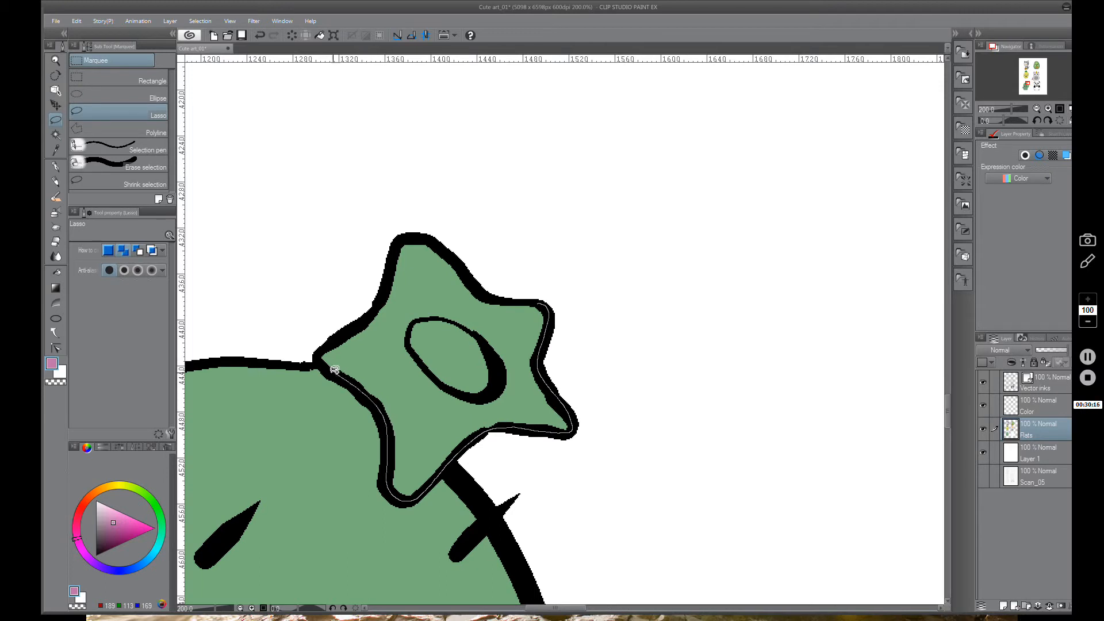
mouse_move(375, 314)
left_mouse_down()
mouse_move(442, 300)
mouse_move(488, 316)
mouse_move(510, 337)
mouse_move(529, 371)
left_mouse_up()
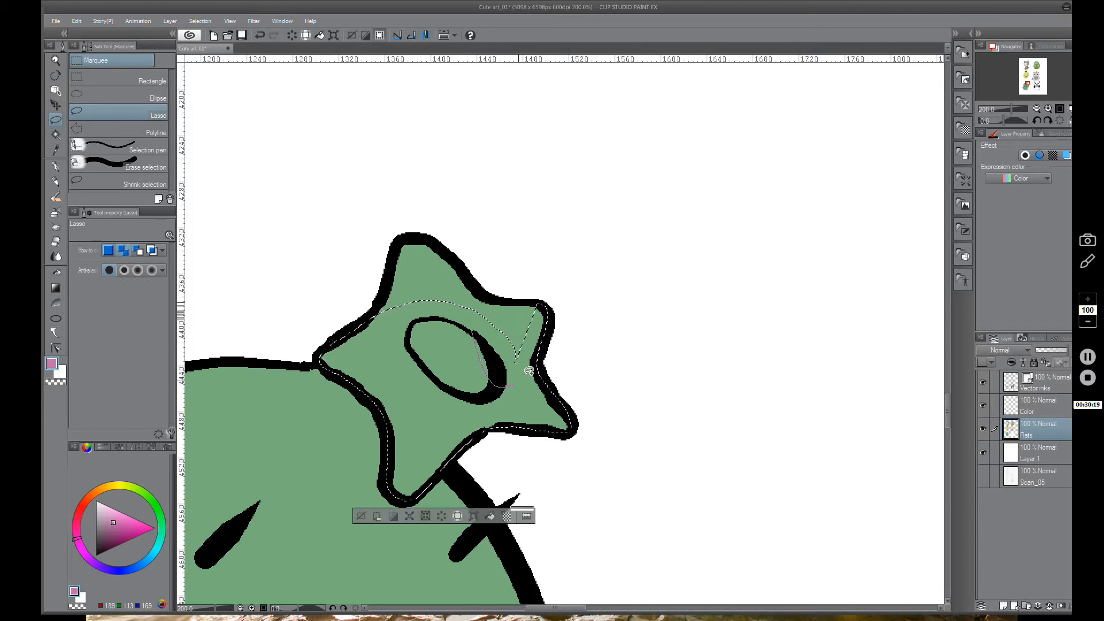
mouse_move(543, 313)
left_mouse_down()
mouse_move(484, 296)
mouse_move(438, 245)
mouse_move(403, 241)
mouse_move(391, 275)
left_mouse_up()
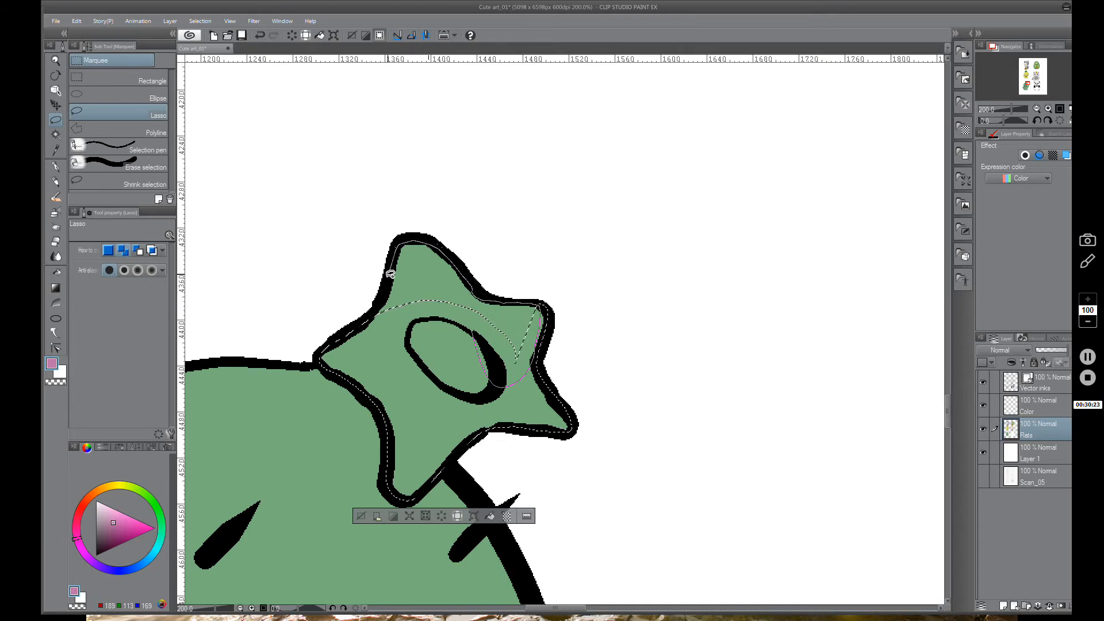
left_click_drag(366, 341, 369, 337)
mouse_move(469, 310)
left_mouse_down()
mouse_move(493, 307)
mouse_move(465, 278)
left_mouse_up()
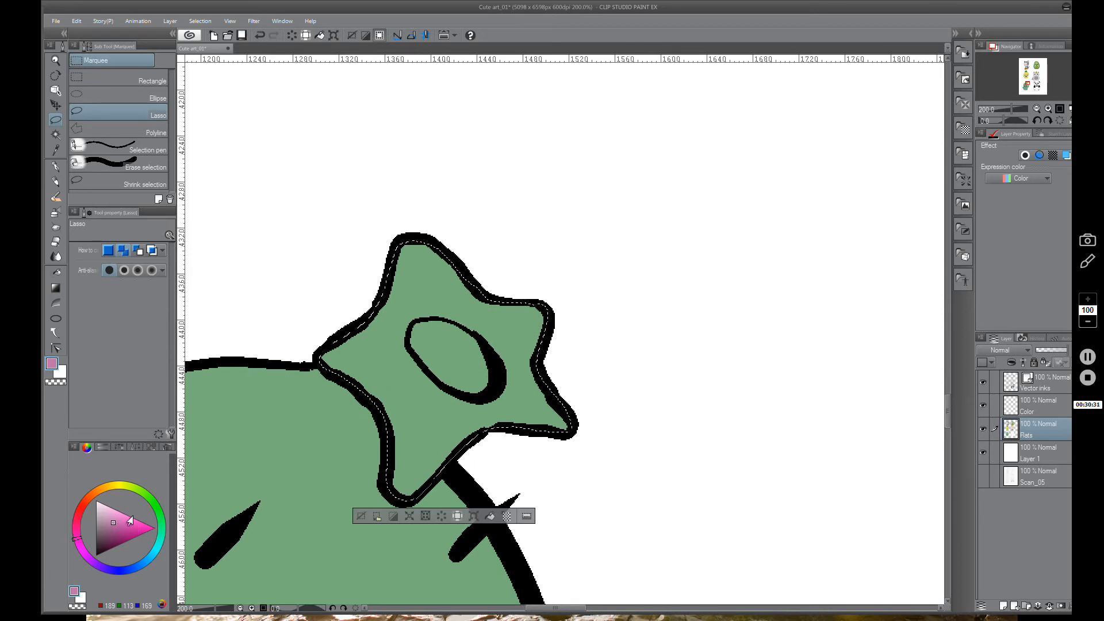
Choose a deep magenta, fill the selected cactus flower with it and deselect
left_click_drag(131, 536, 120, 538)
left_click(489, 516)
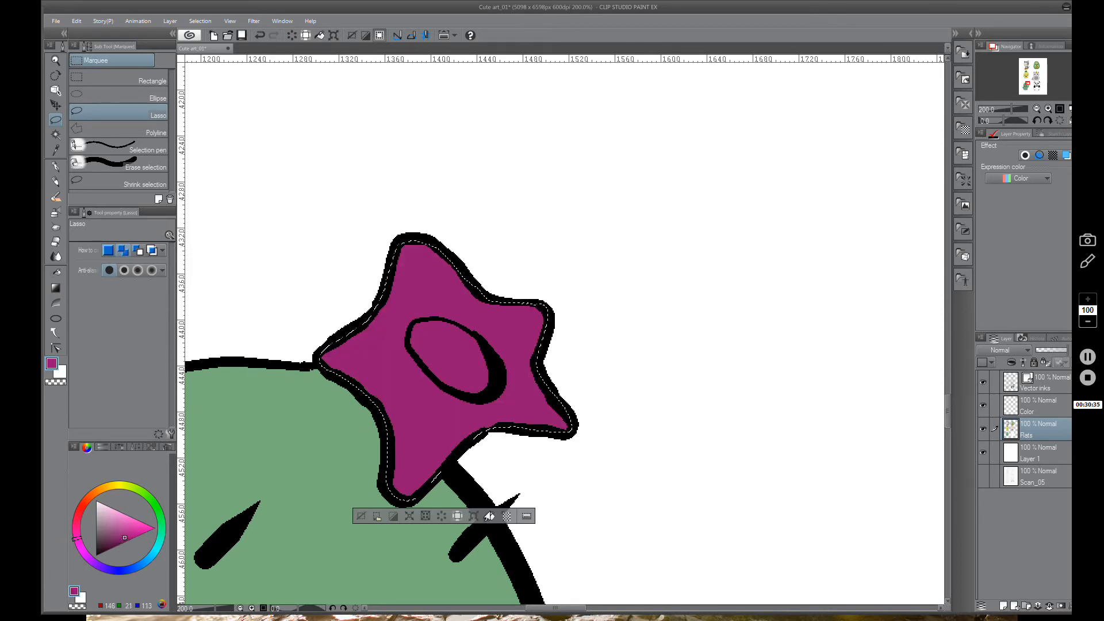
scroll(429, 446, "down", 4)
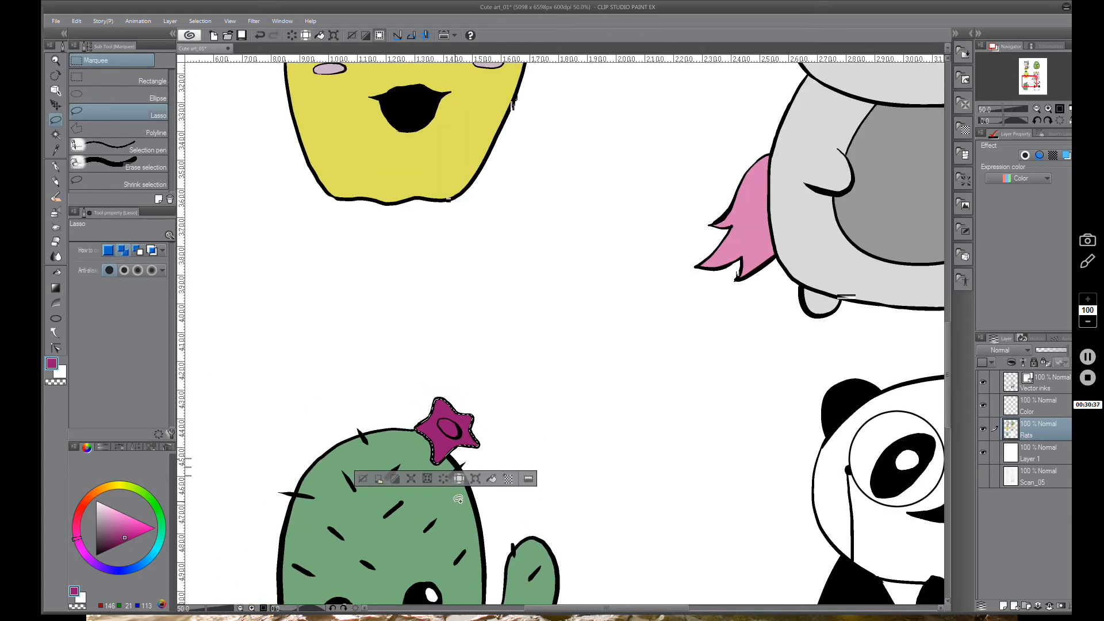
left_click_drag(488, 531, 480, 494)
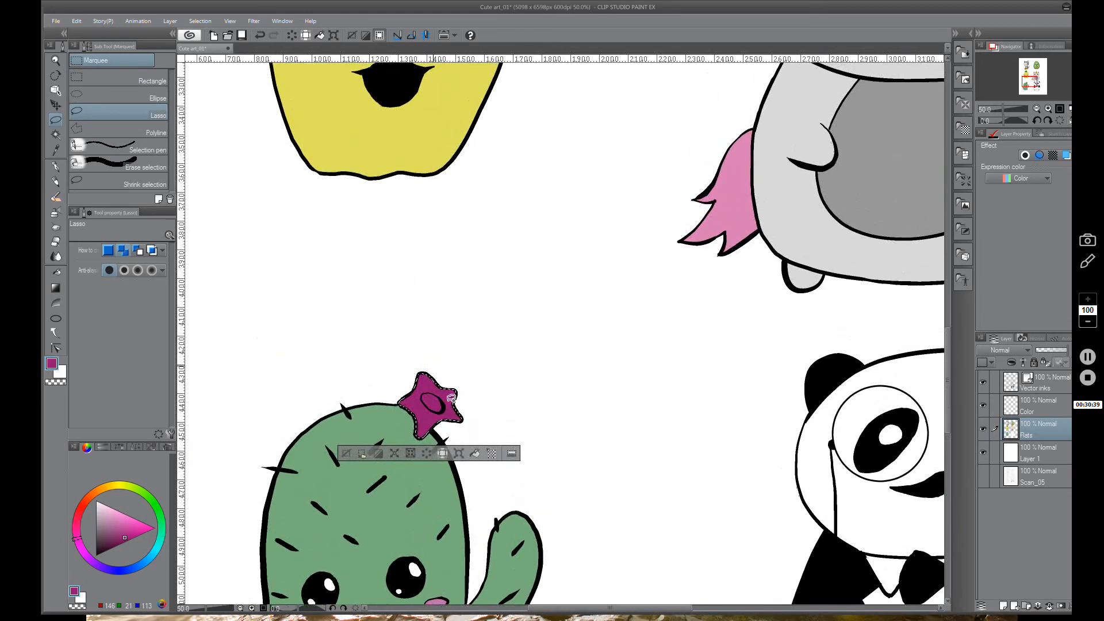
scroll(495, 410, "up", 3)
left_click_drag(495, 411, 488, 356)
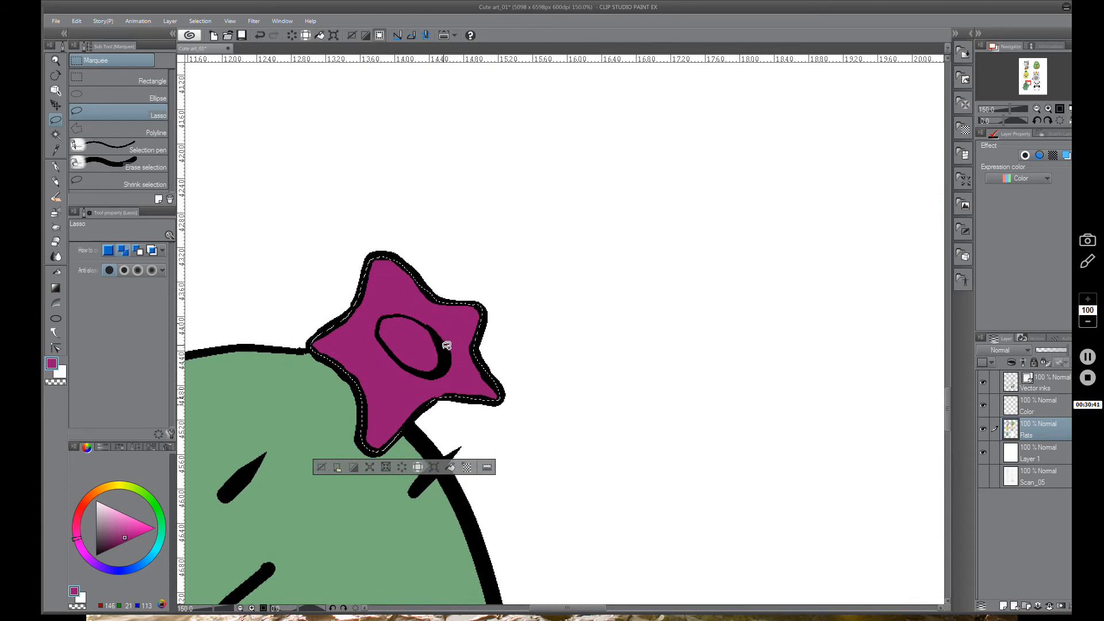
left_click(322, 467)
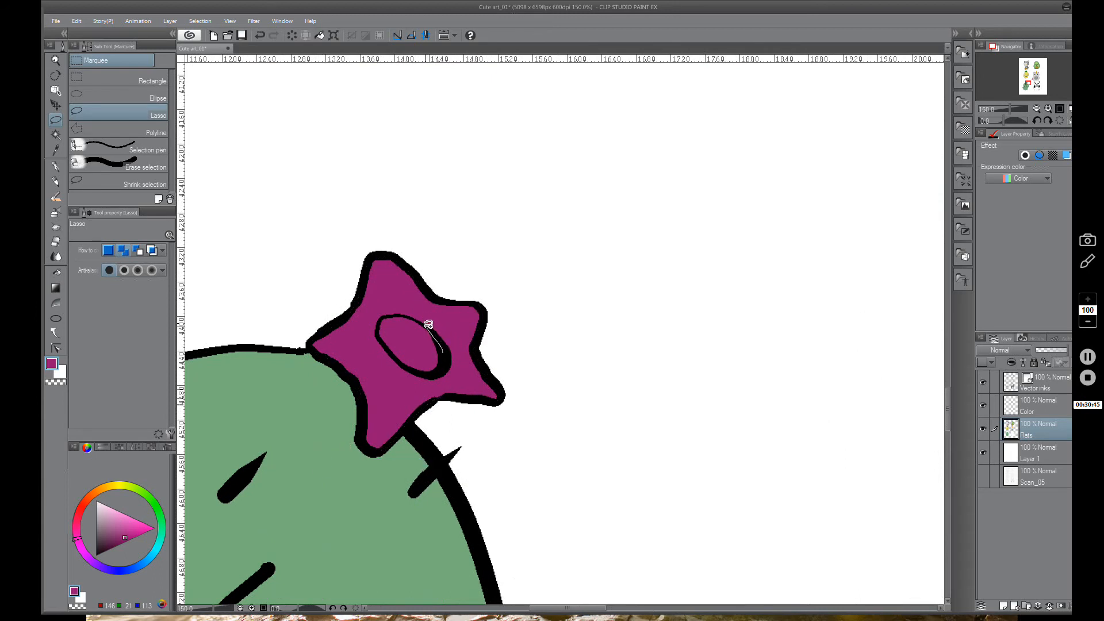
Lasso the oval centre of the cactus's flower along its outline
left_click_drag(407, 314, 448, 344)
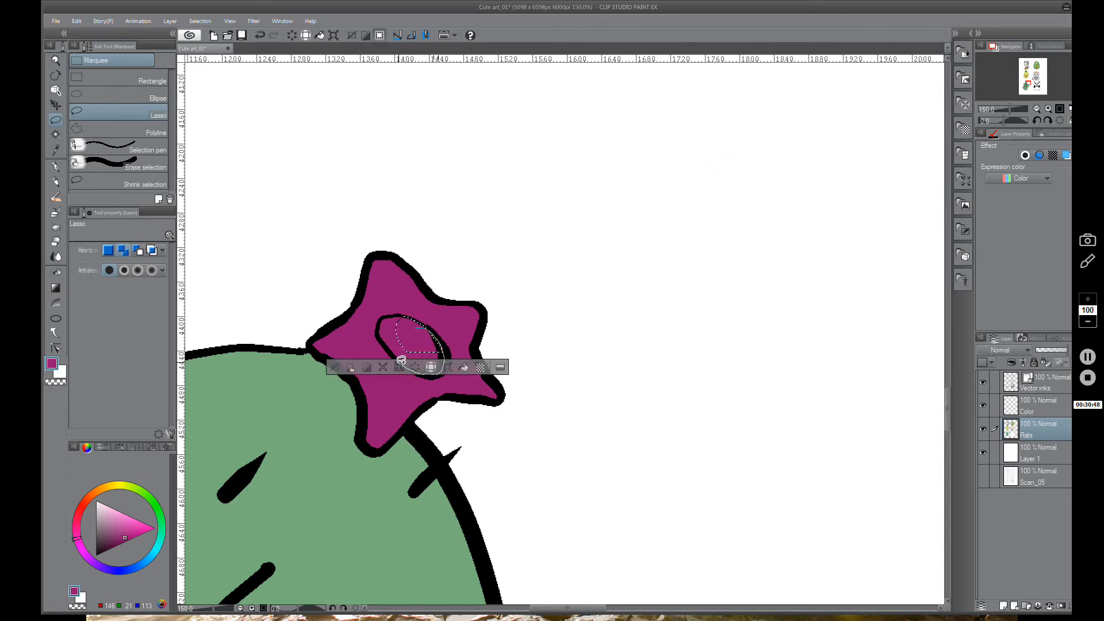
left_click_drag(391, 341, 407, 345)
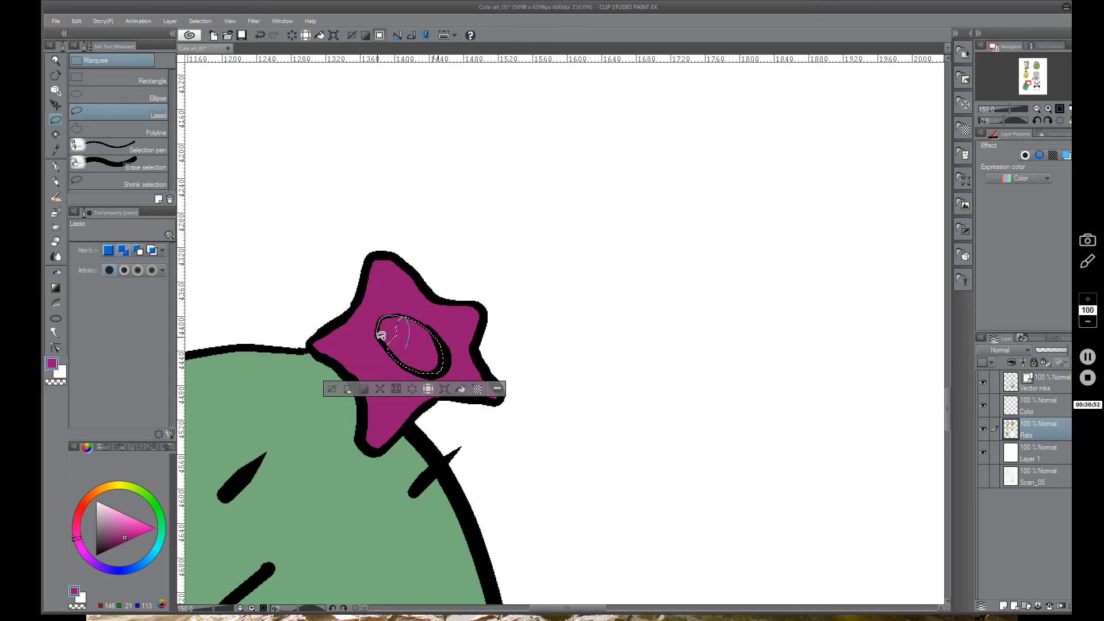
left_click_drag(381, 335, 409, 355)
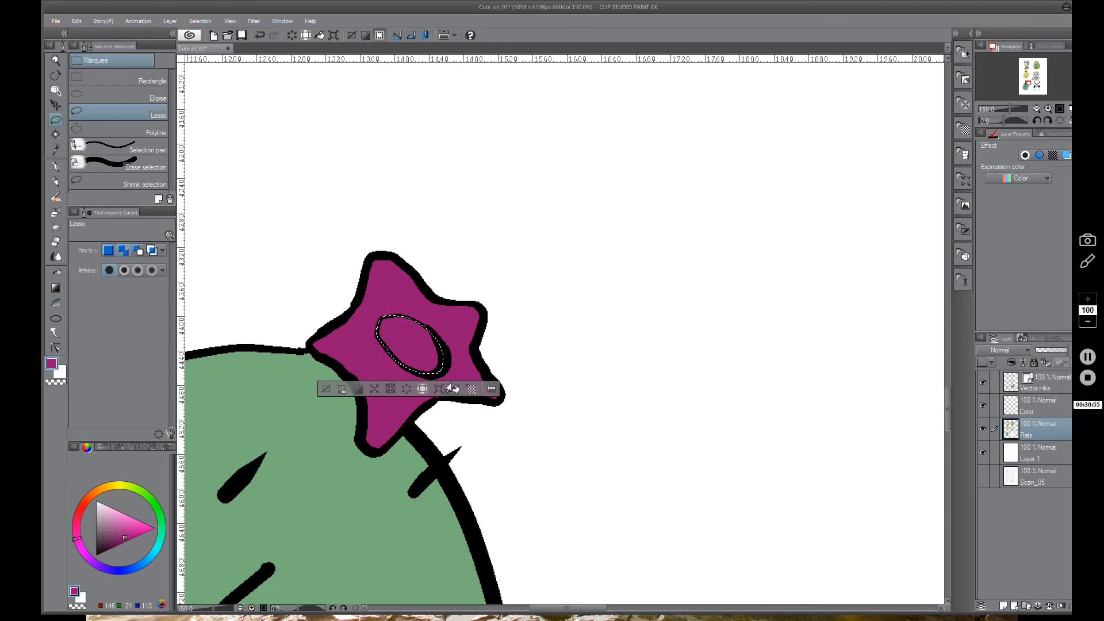
Choose a bright yellow, fill the selected flower centre with it and deselect
left_click(120, 488)
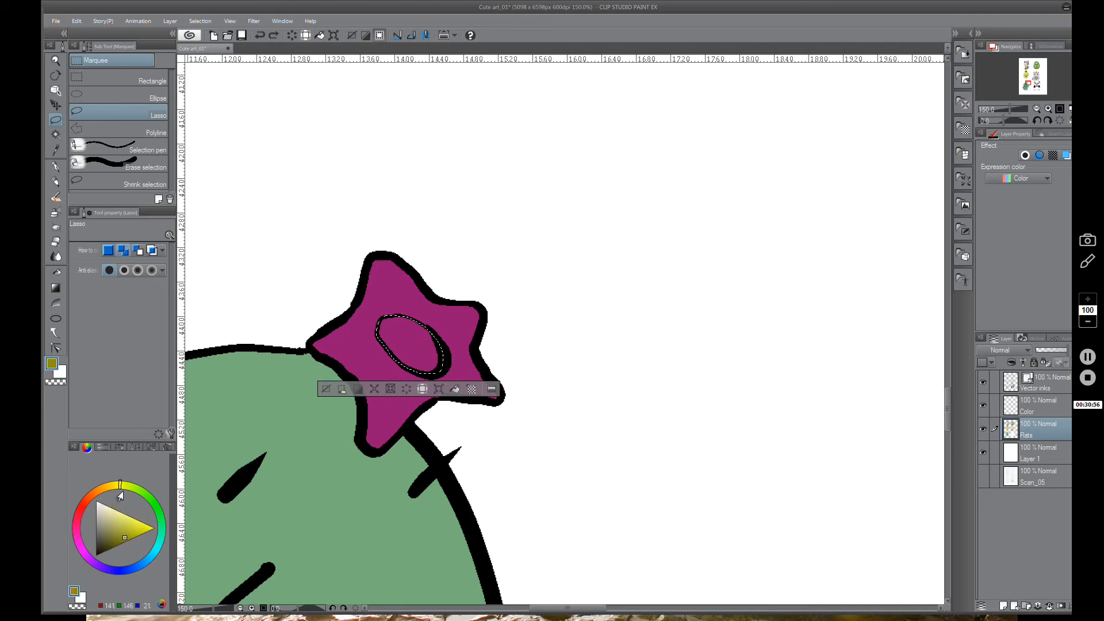
mouse_move(125, 537)
left_mouse_down()
mouse_move(119, 512)
mouse_move(126, 524)
left_mouse_up()
left_click(118, 486)
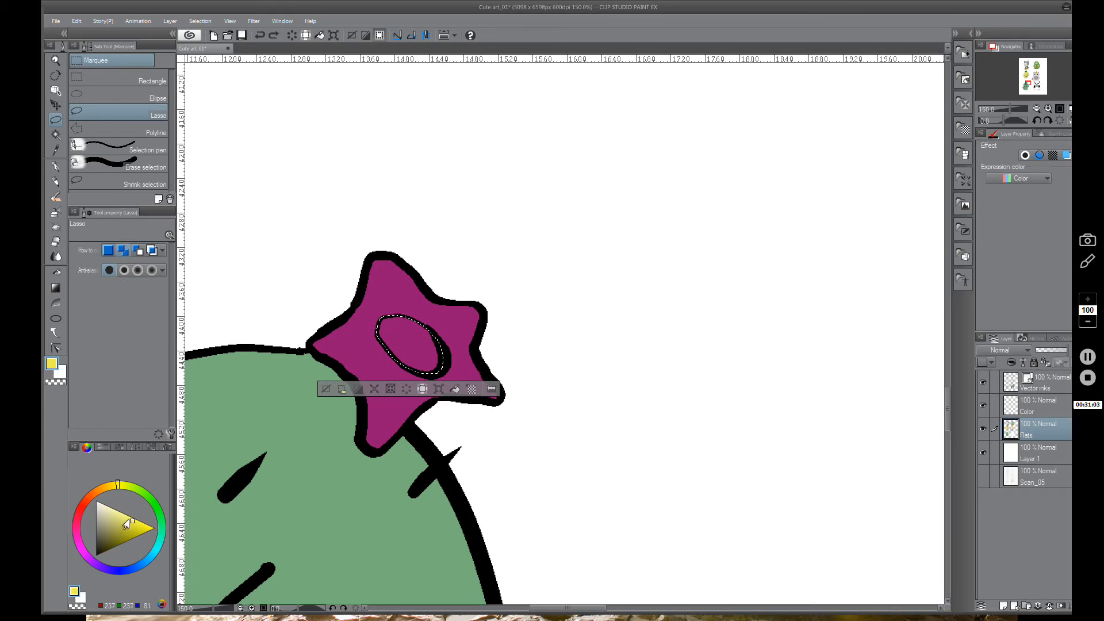
left_click(324, 390)
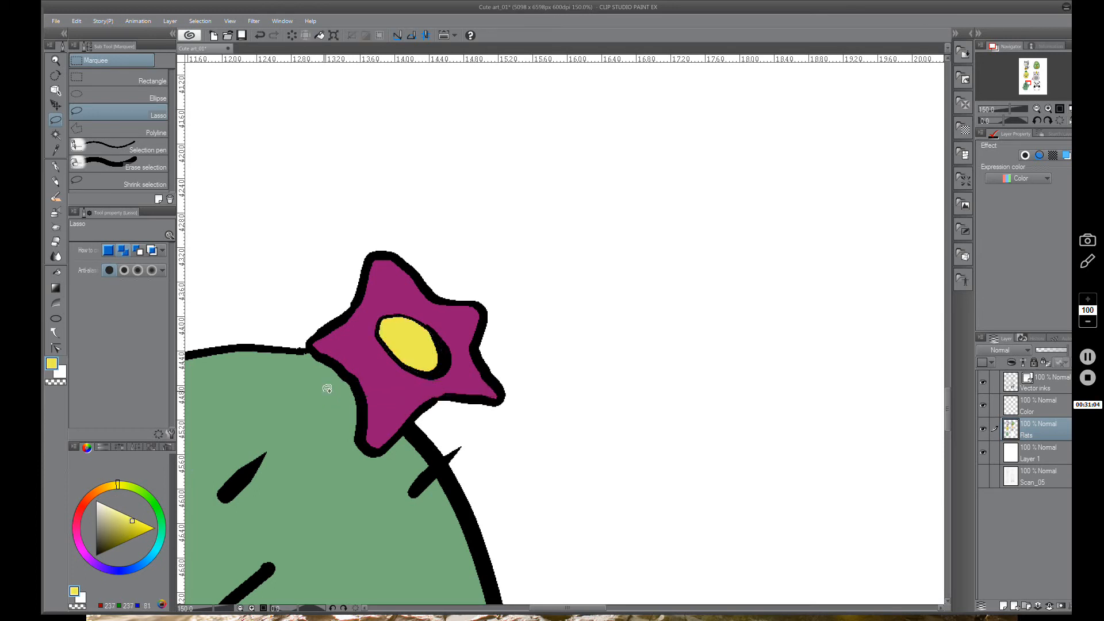
Select the panda's white areas on the Flats layer with Auto select, referring to the edited layer only
scroll(435, 342, "down", 3)
left_click_drag(555, 428, 552, 289)
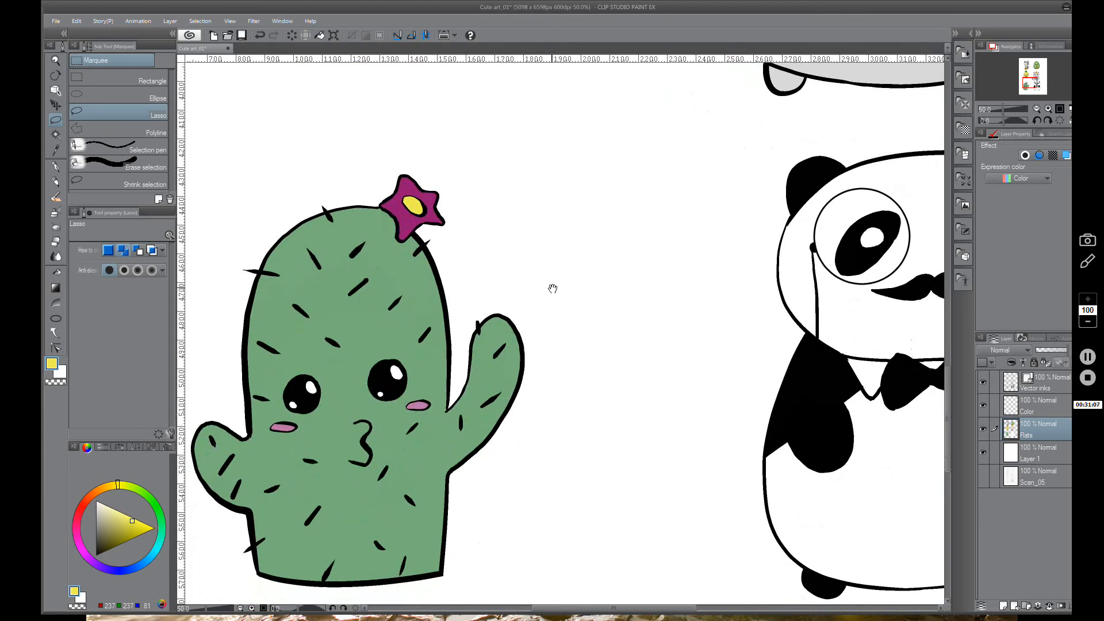
left_click_drag(574, 348, 580, 318)
scroll(622, 284, "down", 1)
left_click_drag(766, 320, 527, 374)
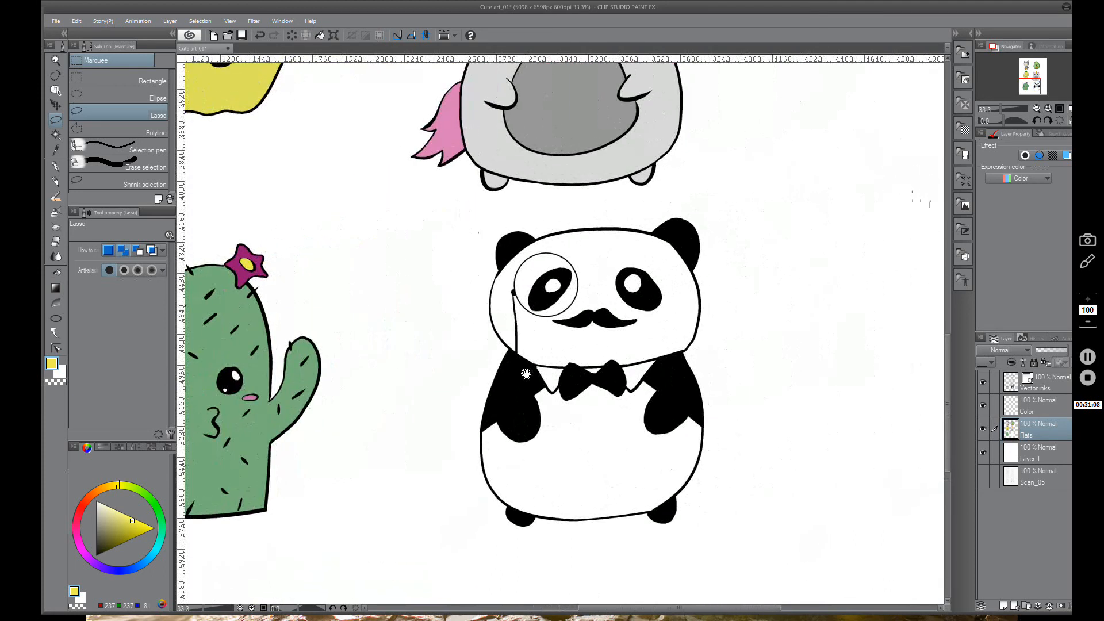
left_click_drag(736, 328, 713, 351)
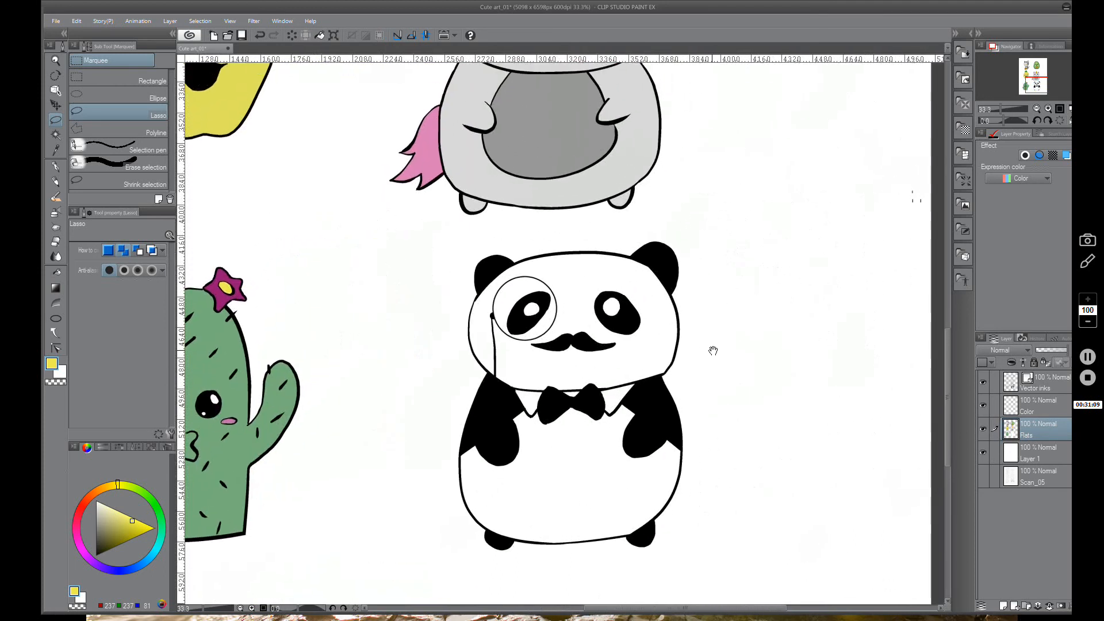
left_click(56, 135)
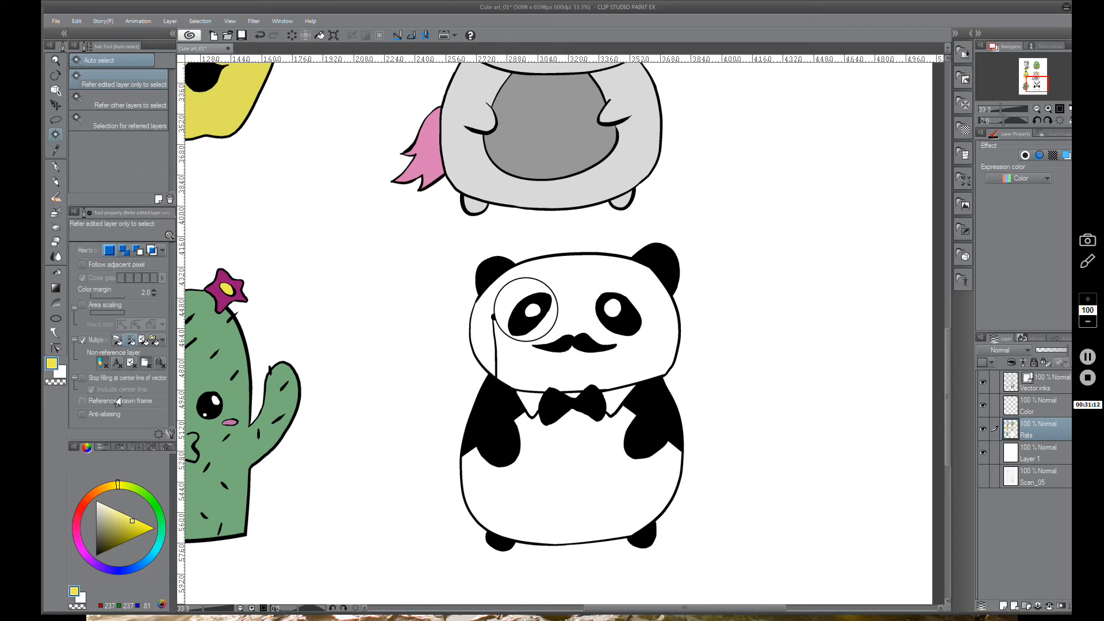
left_click(569, 458)
scroll(656, 449, "down", 1)
scroll(655, 448, "down", 2)
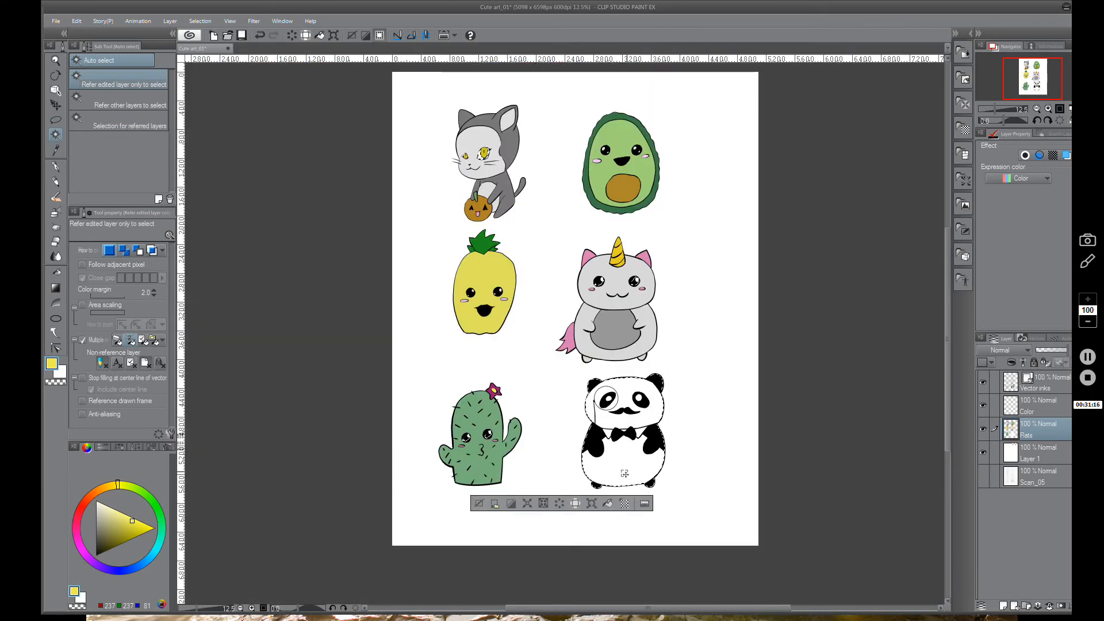
Set the drawing colour to a teal green, try filling the selected white areas with it and deselect
left_click(152, 552)
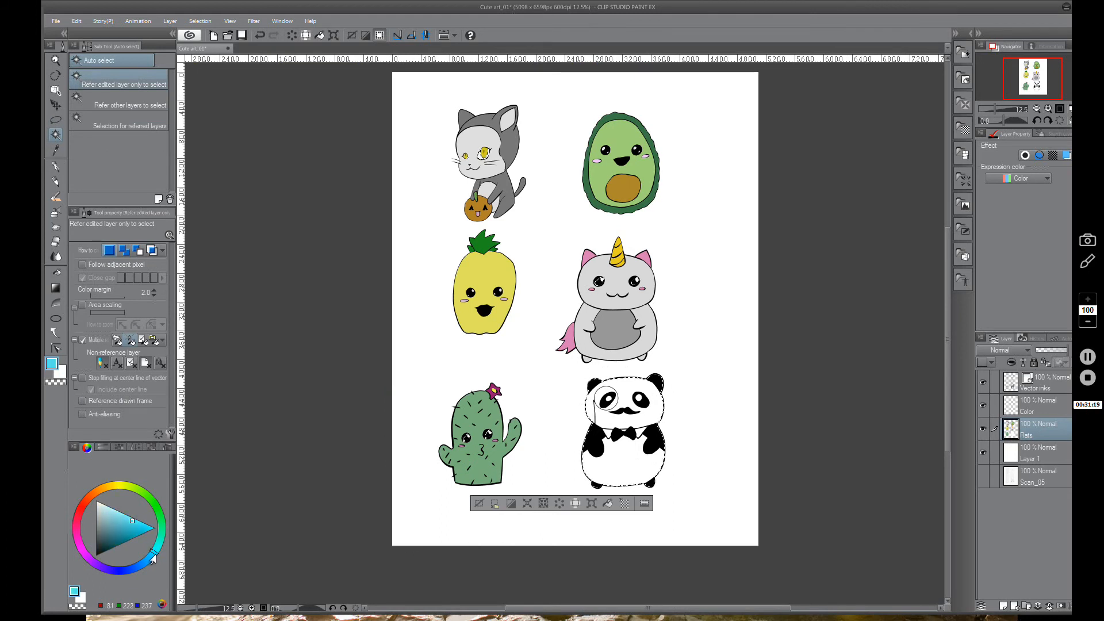
left_click(132, 529)
left_click(130, 526)
key("ctrl+z")
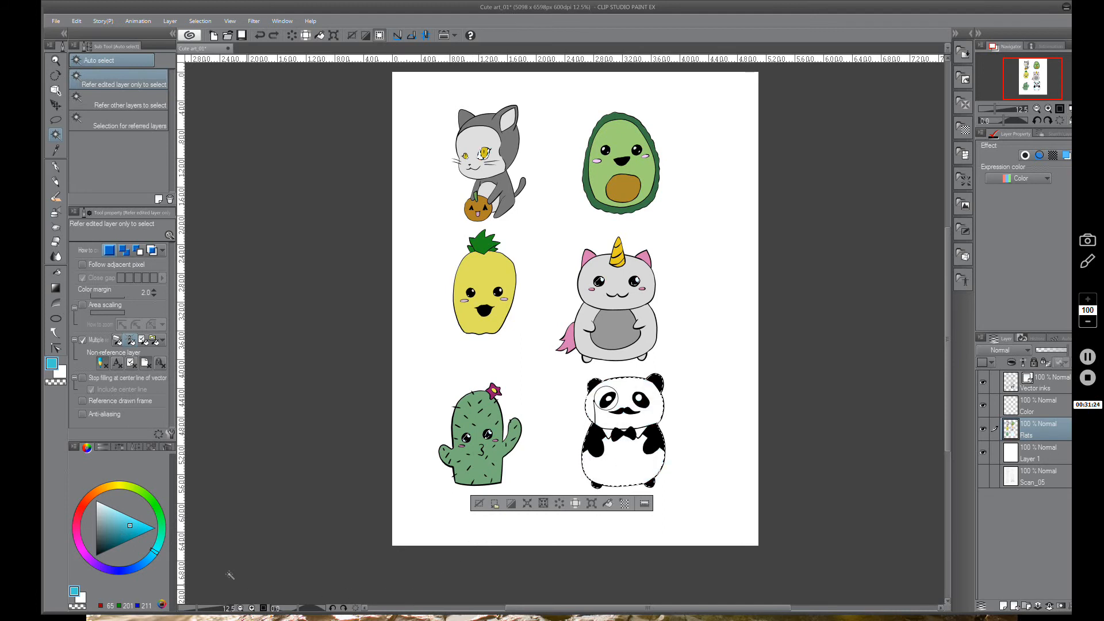
left_click_drag(153, 549, 158, 535)
left_click(606, 505)
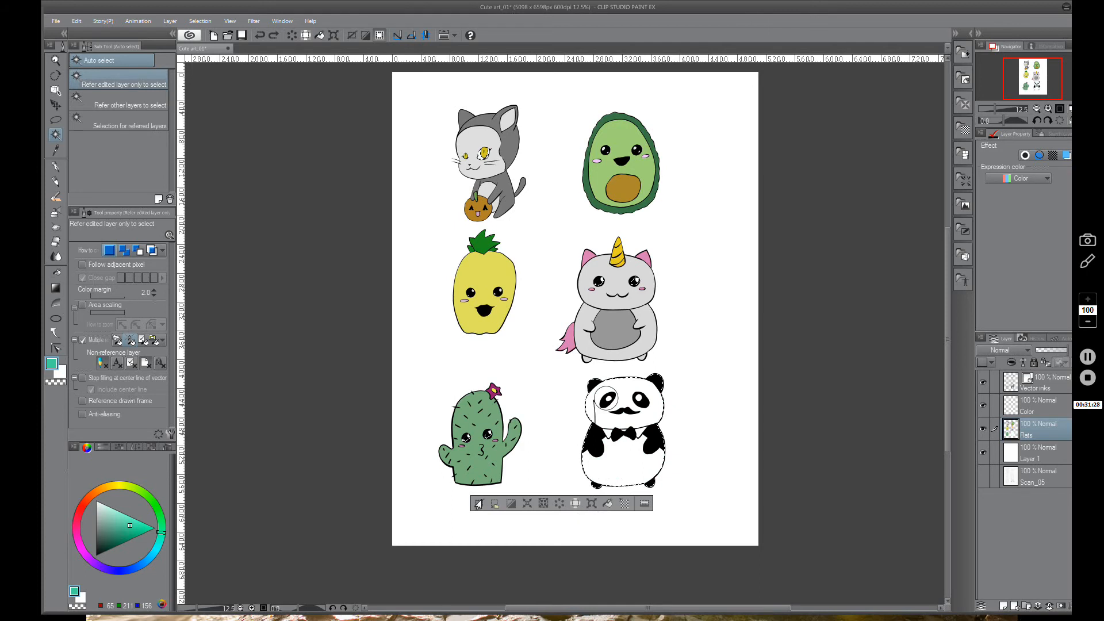
left_click(479, 503)
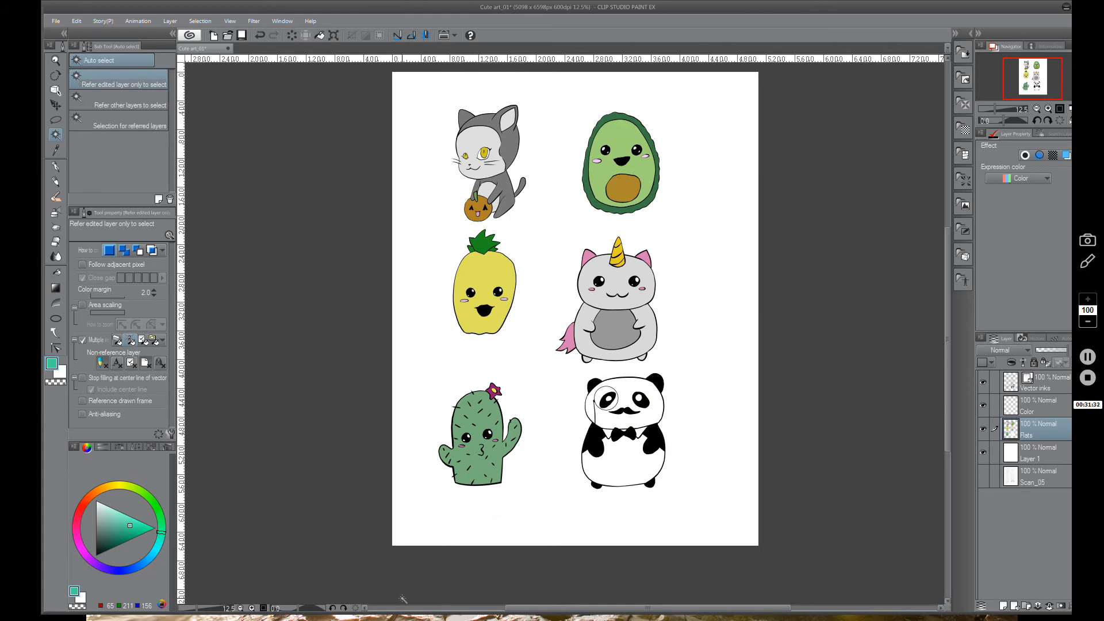
Select the white areas on the Flats layer again with Auto select and switch to the Lasso tool
left_click(628, 449)
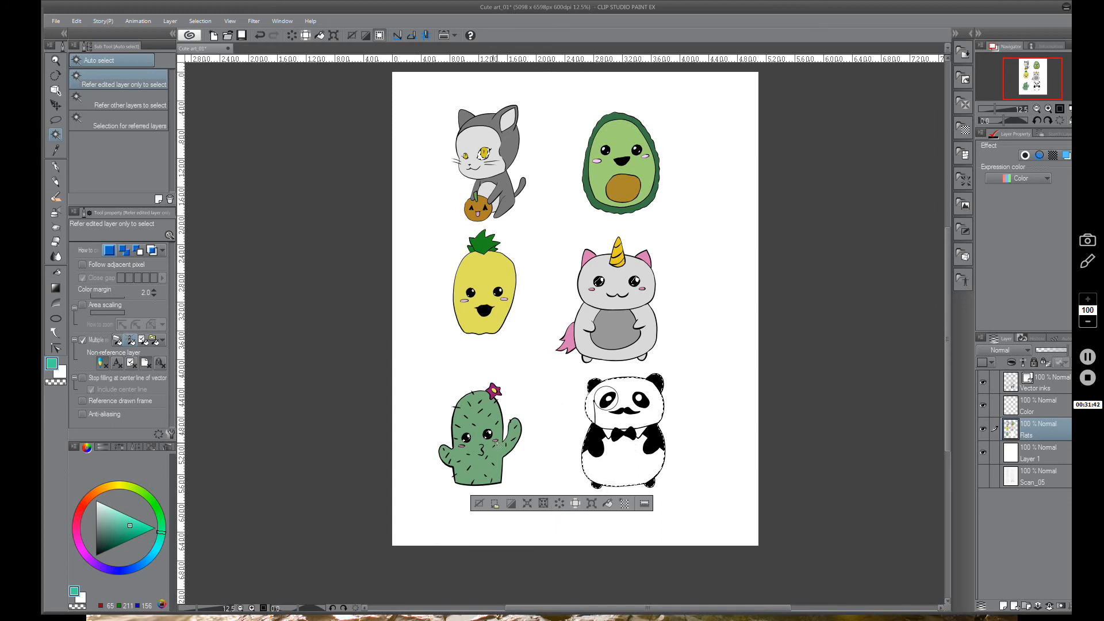
scroll(564, 488, "up", 2)
left_click_drag(722, 285, 680, 458)
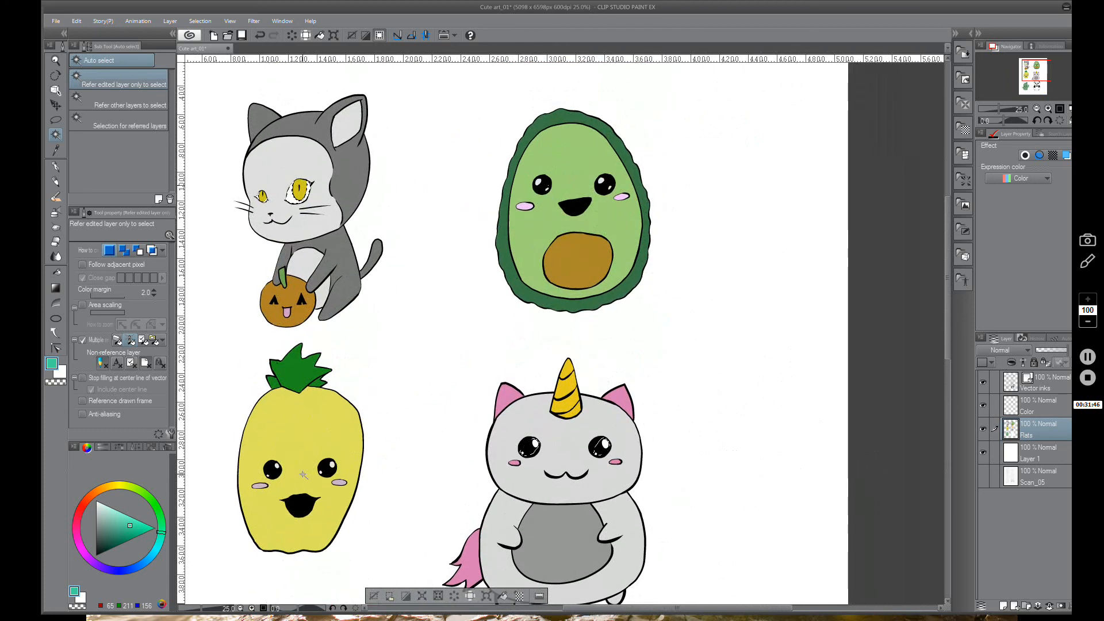
scroll(560, 459, "down", 2)
scroll(521, 329, "up", 1)
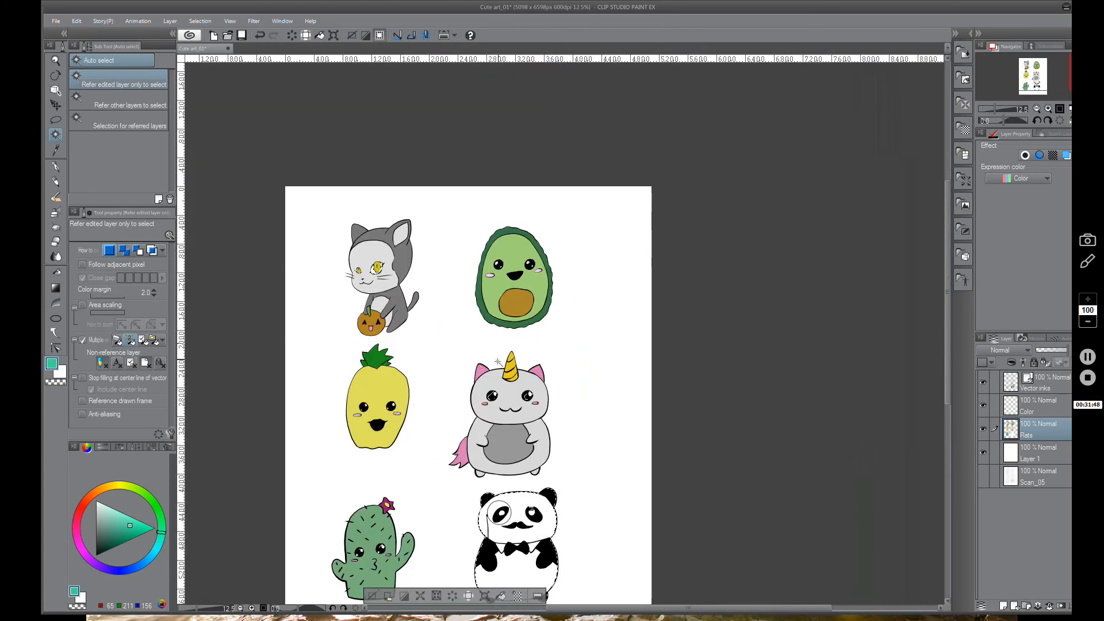
scroll(546, 410, "up", 2)
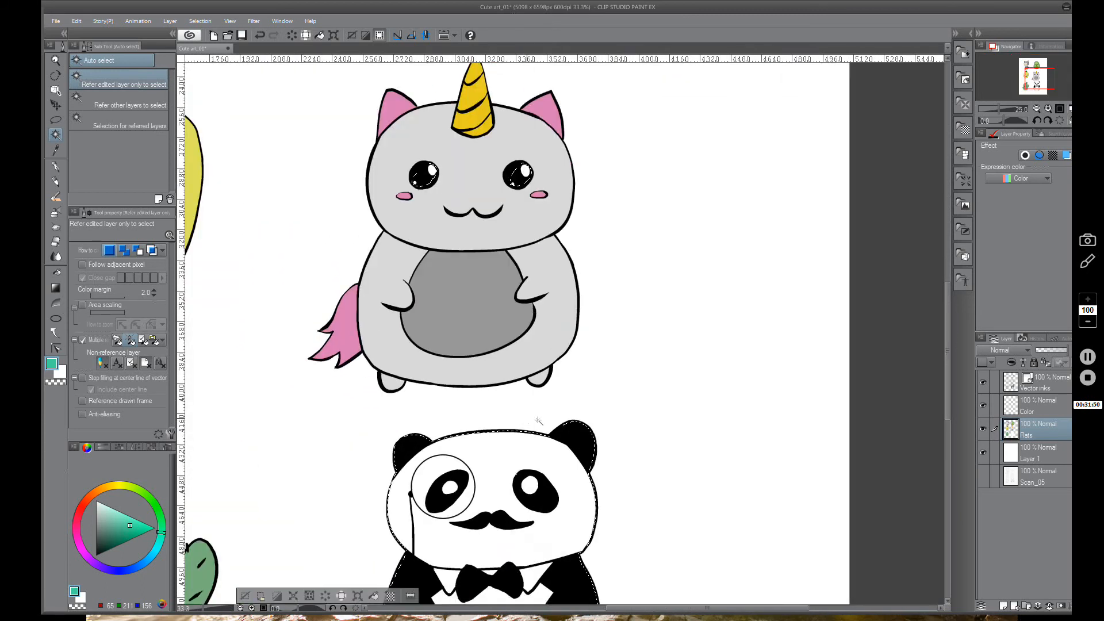
mouse_move(629, 431)
left_mouse_down()
mouse_move(584, 300)
mouse_move(631, 316)
mouse_move(673, 237)
left_mouse_up()
scroll(580, 320, "up", 1)
left_click(55, 119)
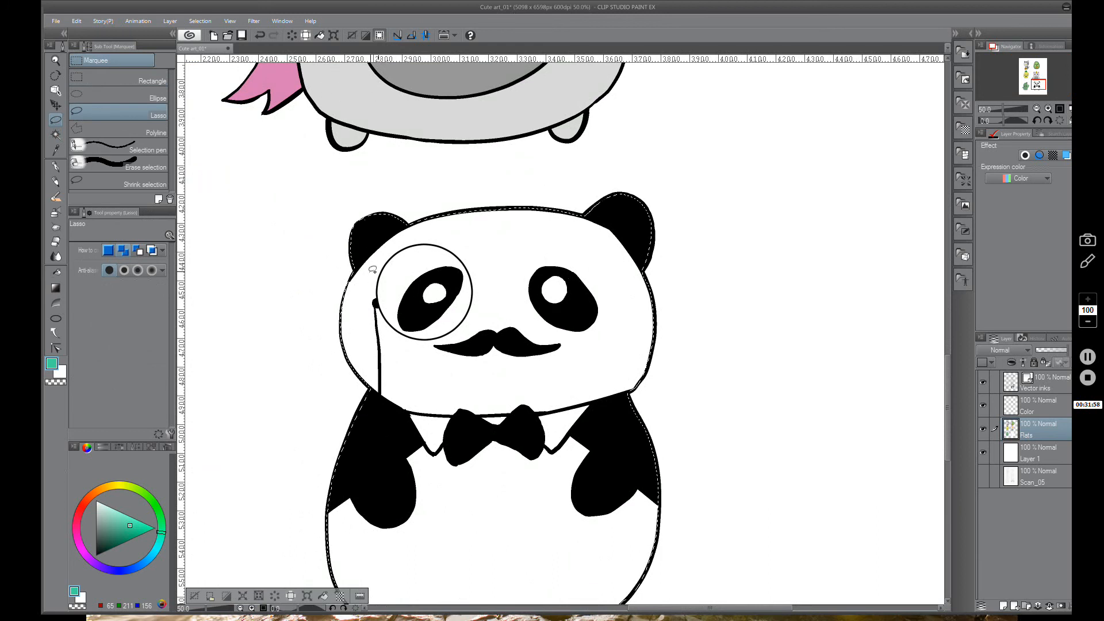
Lasso around the panda to remove it from the selection of white areas, and clear the remaining selection
scroll(372, 269, "down", 1)
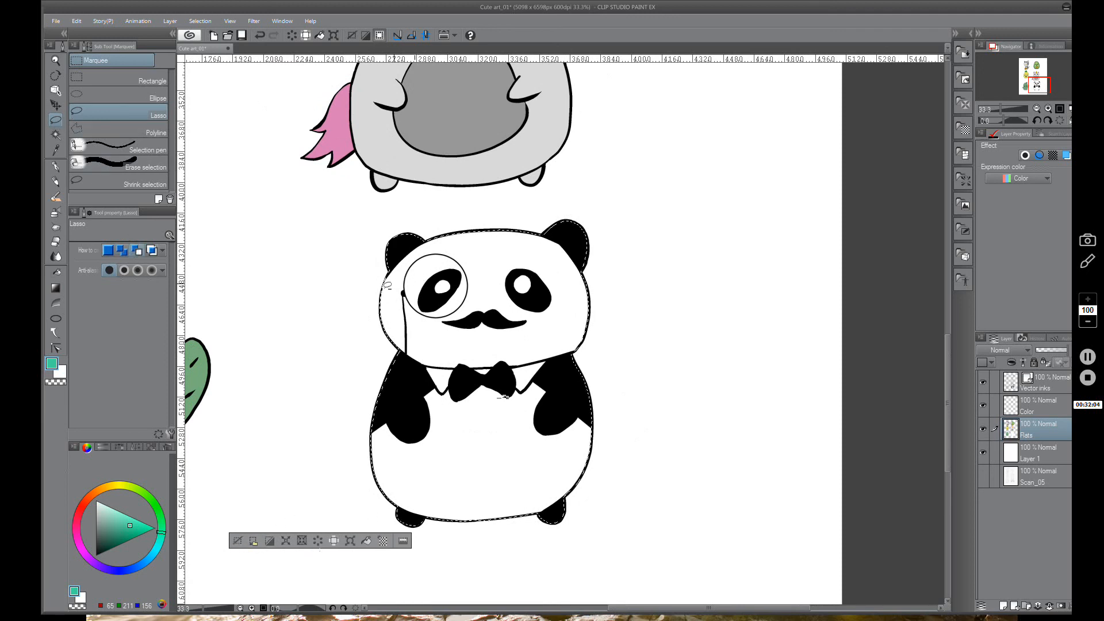
left_click_drag(434, 154, 358, 407)
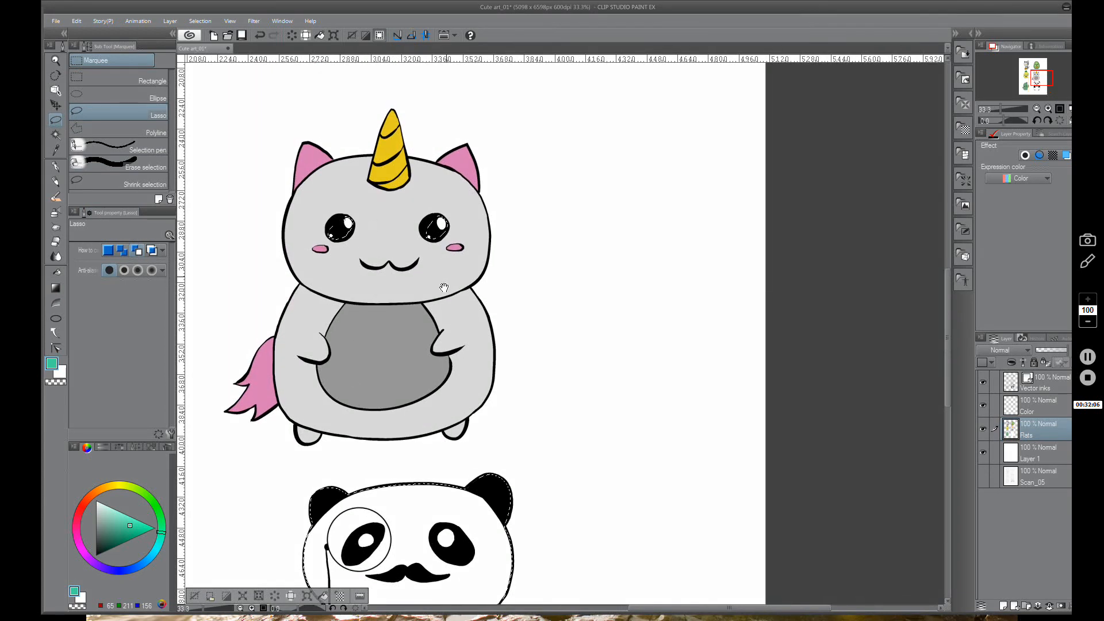
left_click_drag(423, 458, 474, 175)
left_click_drag(521, 228, 521, 244)
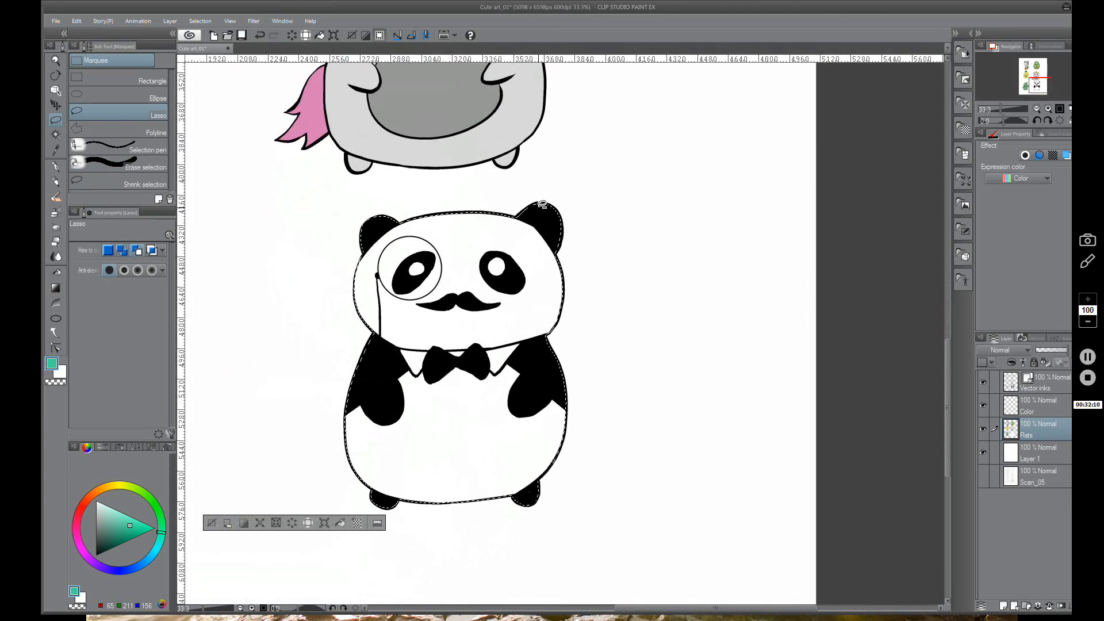
mouse_move(542, 204)
left_mouse_down()
mouse_move(443, 189)
mouse_move(316, 463)
mouse_move(715, 271)
mouse_move(583, 180)
left_mouse_up()
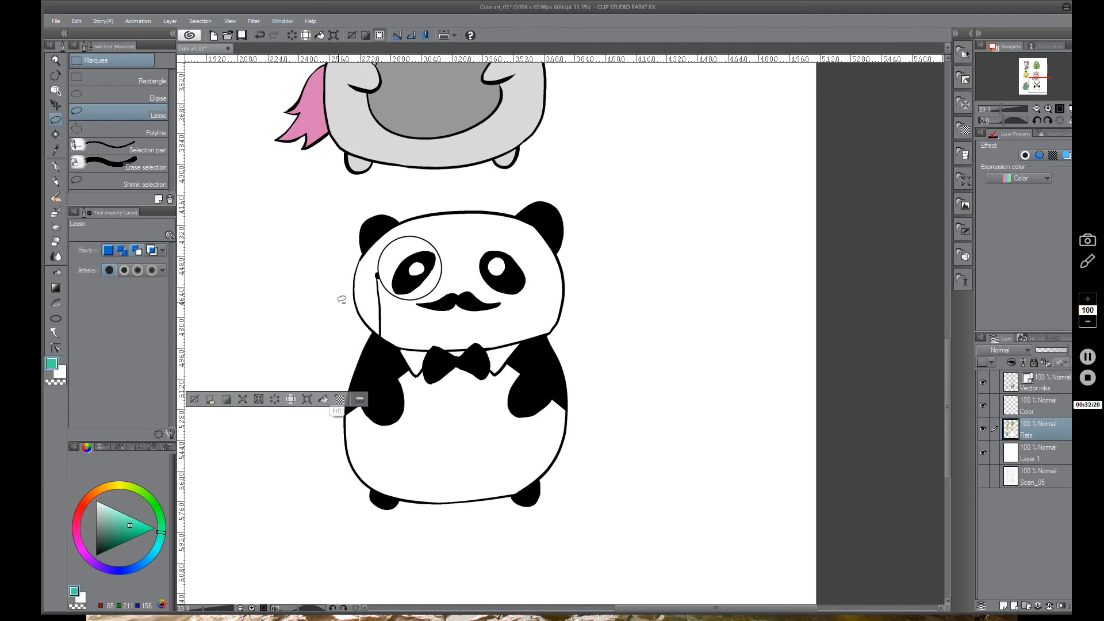
scroll(322, 304, "down", 3)
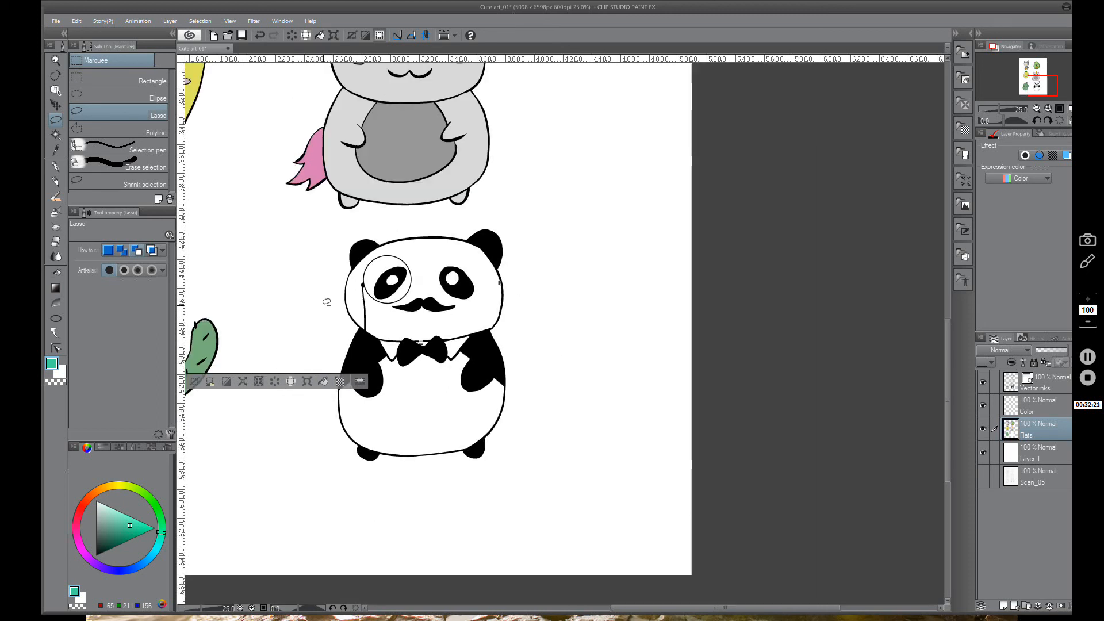
left_click_drag(359, 299, 442, 442)
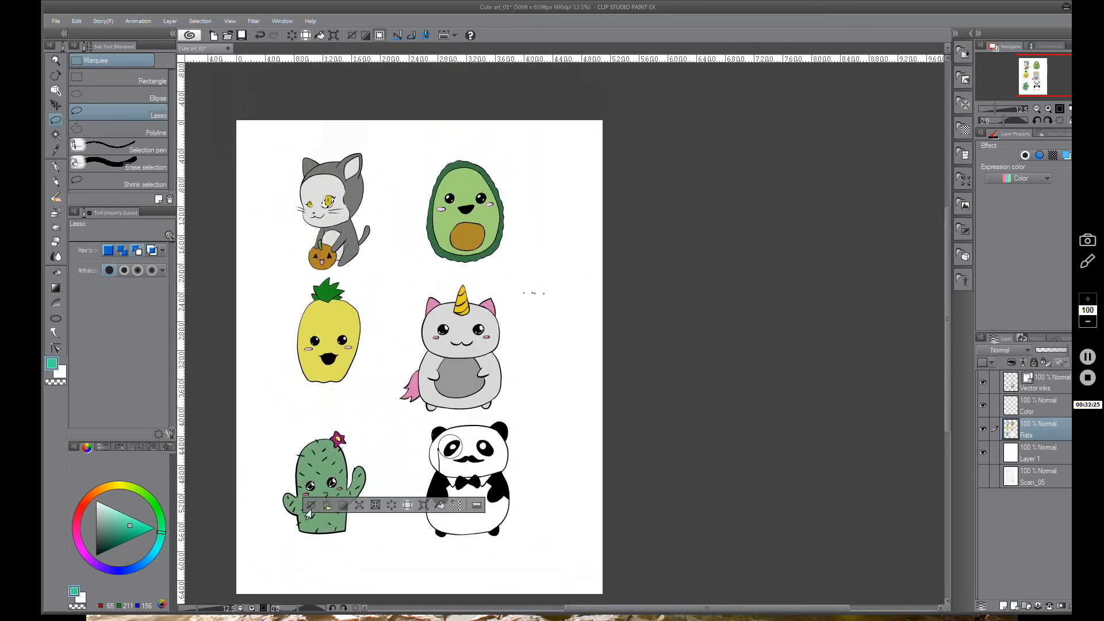
mouse_move(507, 257)
left_mouse_down()
mouse_move(519, 190)
mouse_move(320, 163)
mouse_move(242, 436)
mouse_move(394, 561)
mouse_move(539, 444)
left_mouse_up()
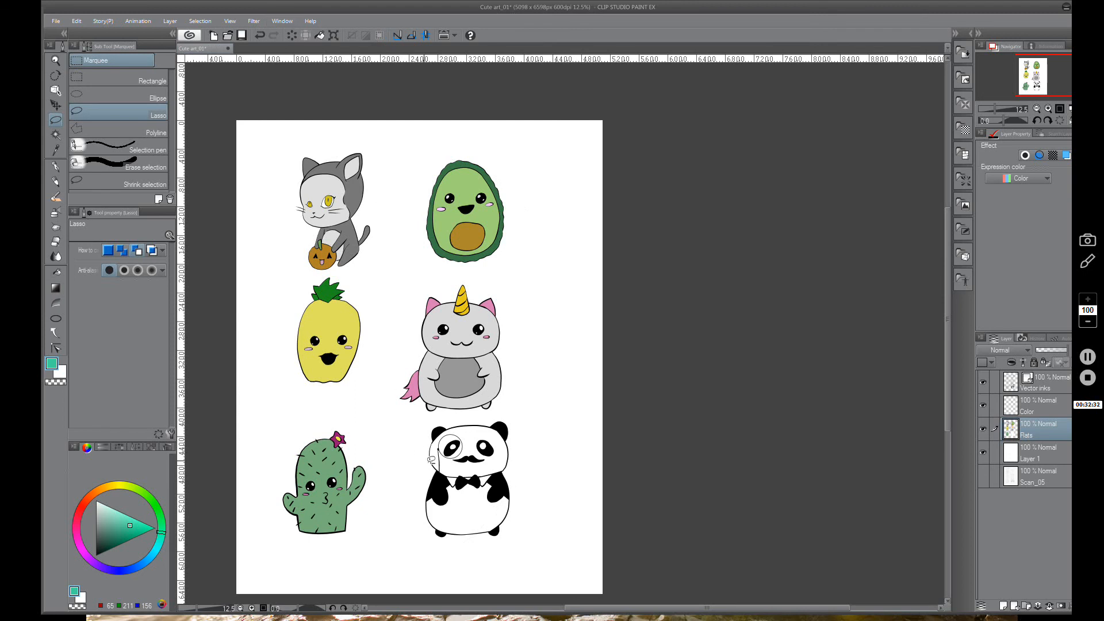
scroll(464, 457, "up", 2)
left_click_drag(540, 391, 652, 347)
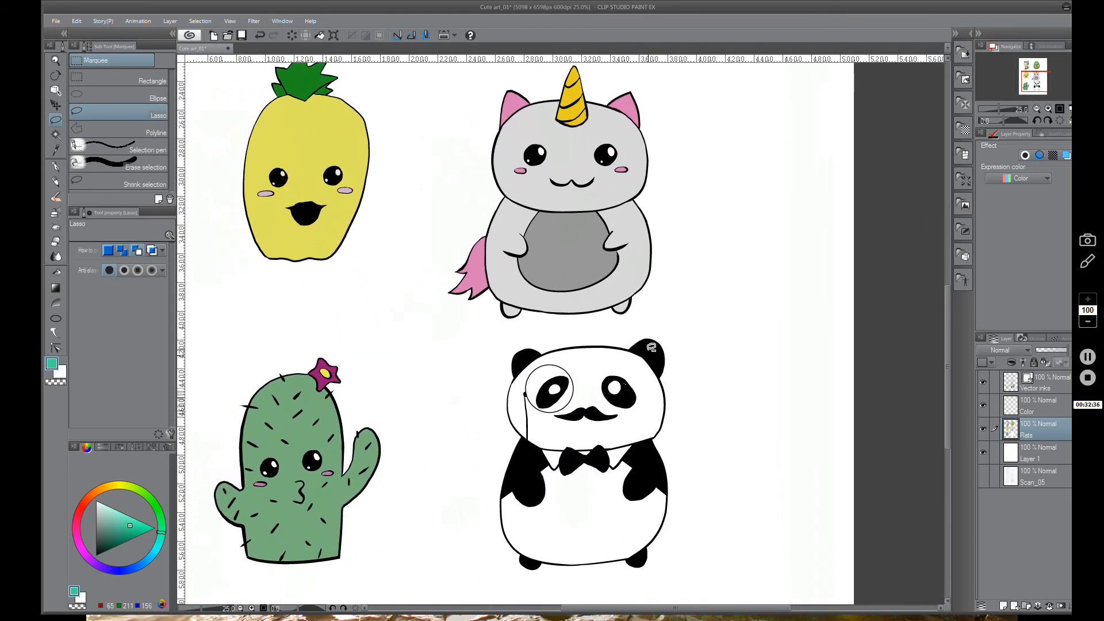